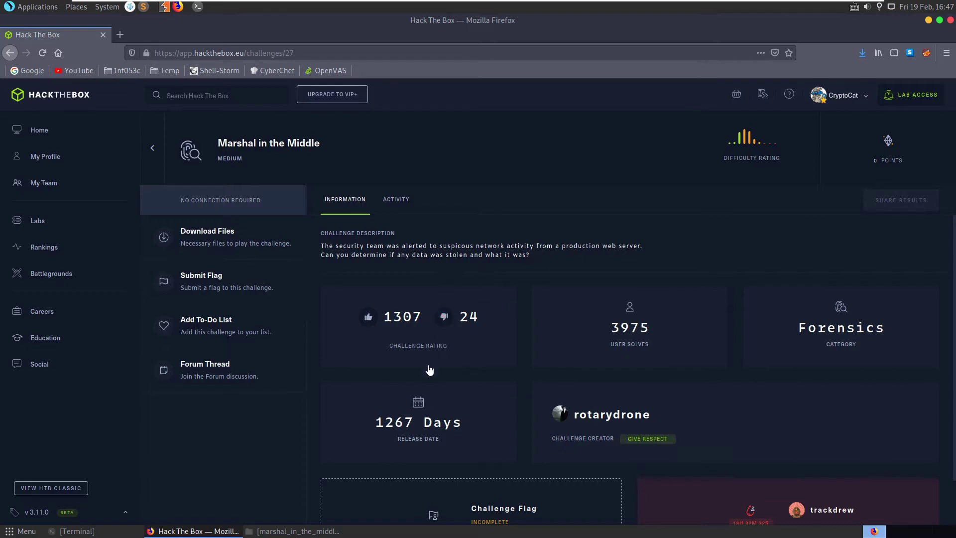
# - Open the downloaded challenge archive in Engrampa Archive Manager and extract all its contents into the marshal_in_the_middle folder, entering the archive password
pyautogui.click(244, 240)
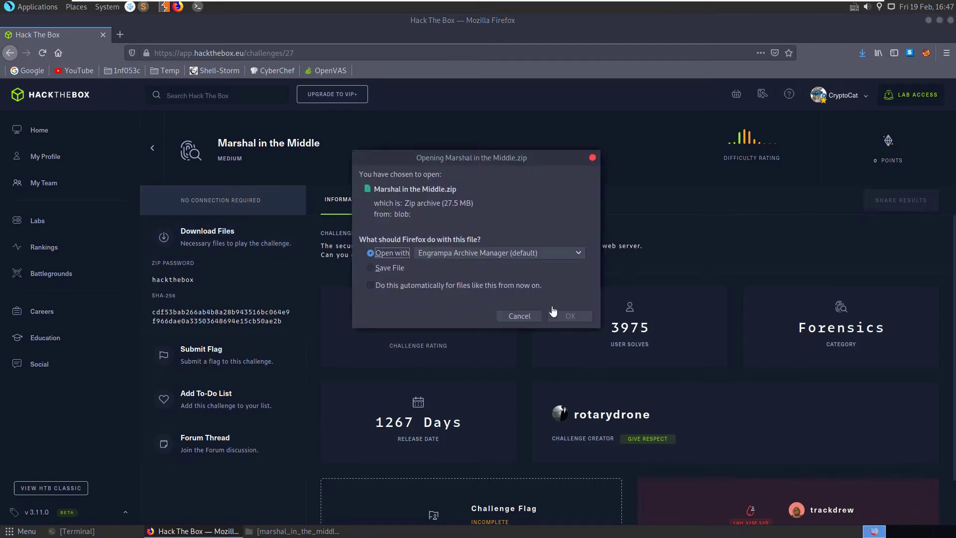
pyautogui.click(570, 315)
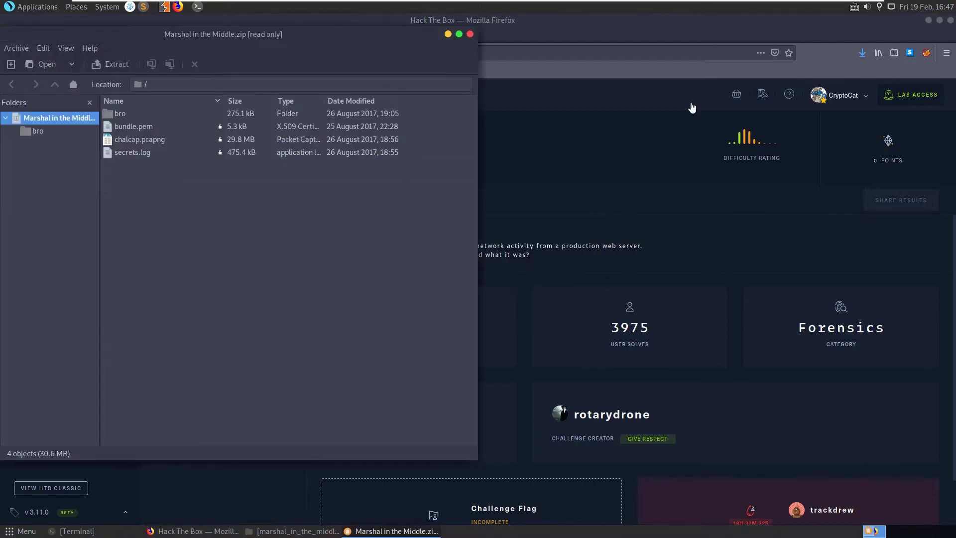
pyautogui.hotkey('ctrl', 'a')
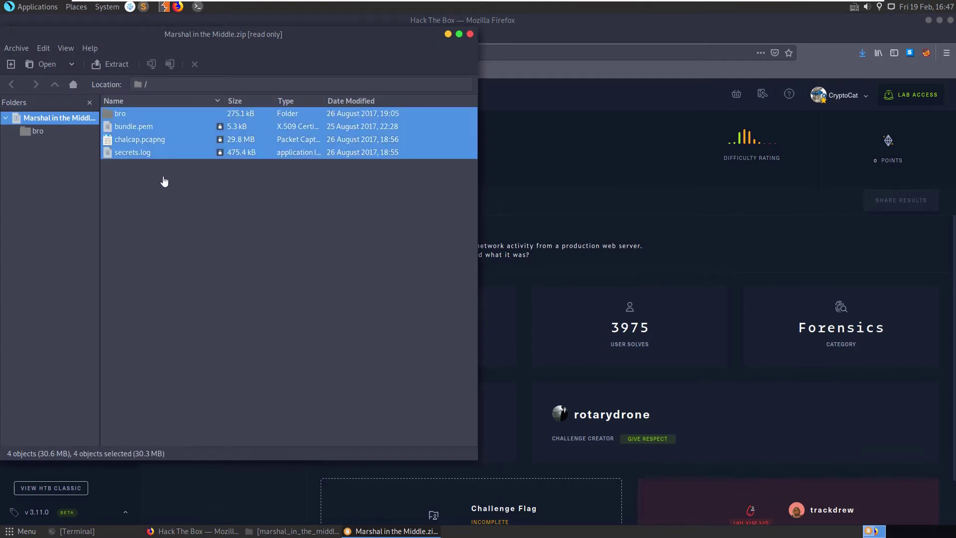
pyautogui.click(294, 531)
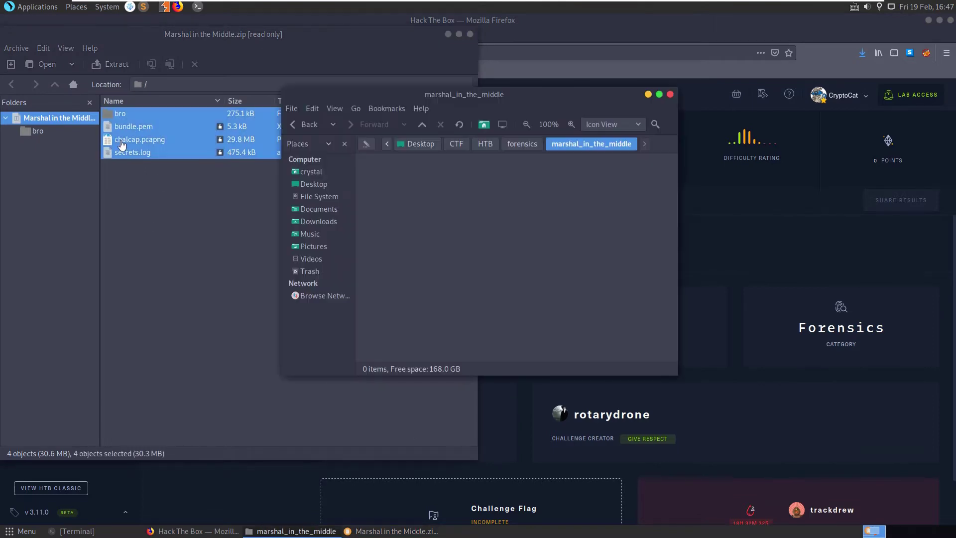
pyautogui.moveTo(124, 140); pyautogui.dragTo(557, 258)
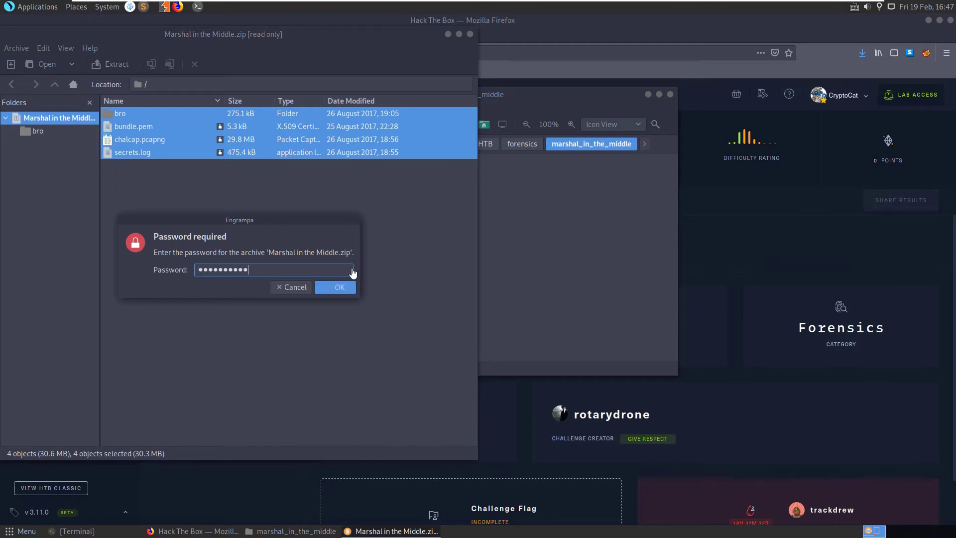
pyautogui.click(336, 287)
pyautogui.click(382, 291)
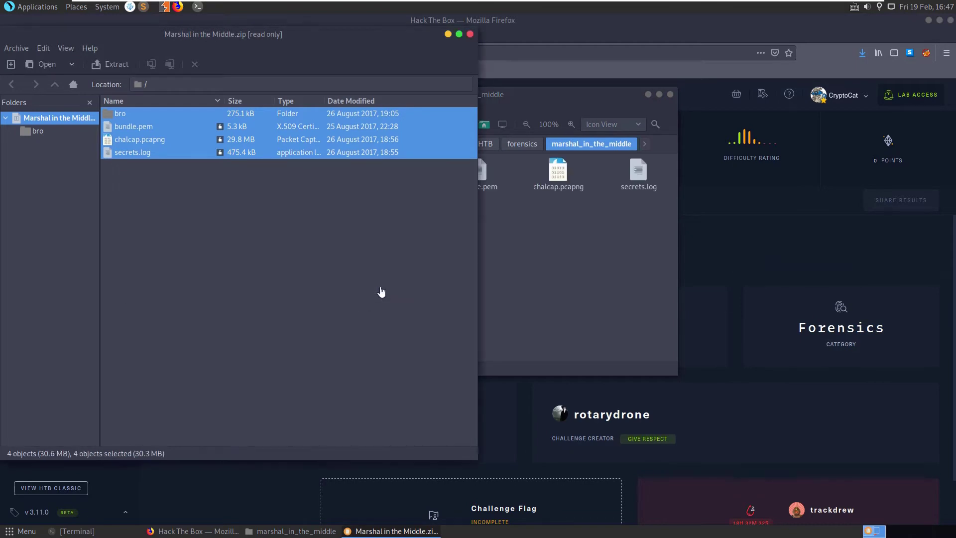
# - Close the archive window and minimise both the browser and the marshal_in_the_middle folder window
pyautogui.click(469, 34)
pyautogui.click(928, 21)
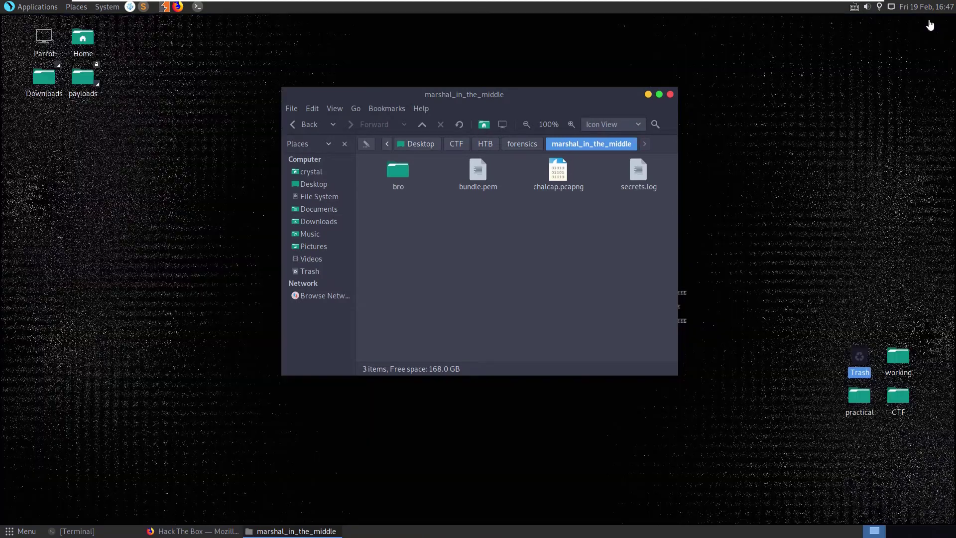
pyautogui.click(647, 95)
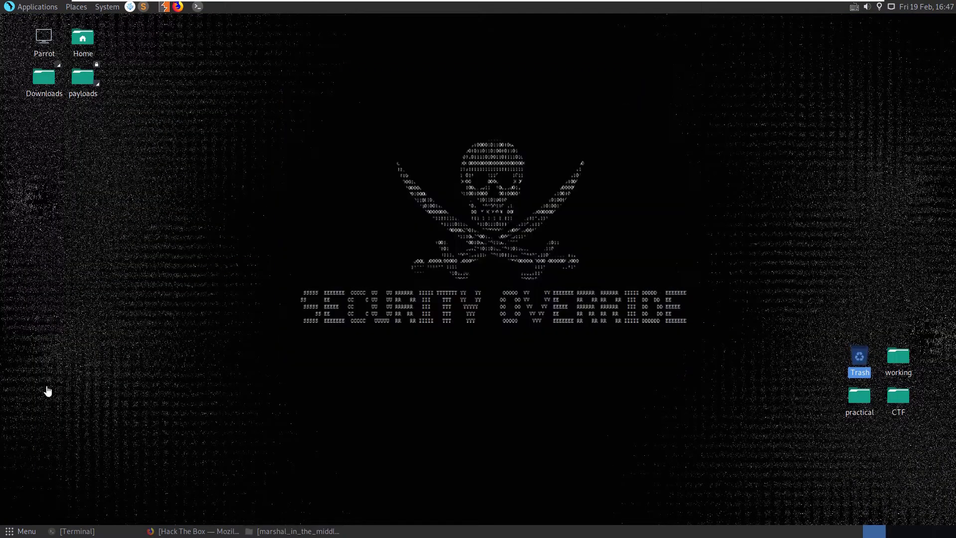
# - Switch to the Terminal and identify the types of all extracted files with the command file *
pyautogui.click(128, 531)
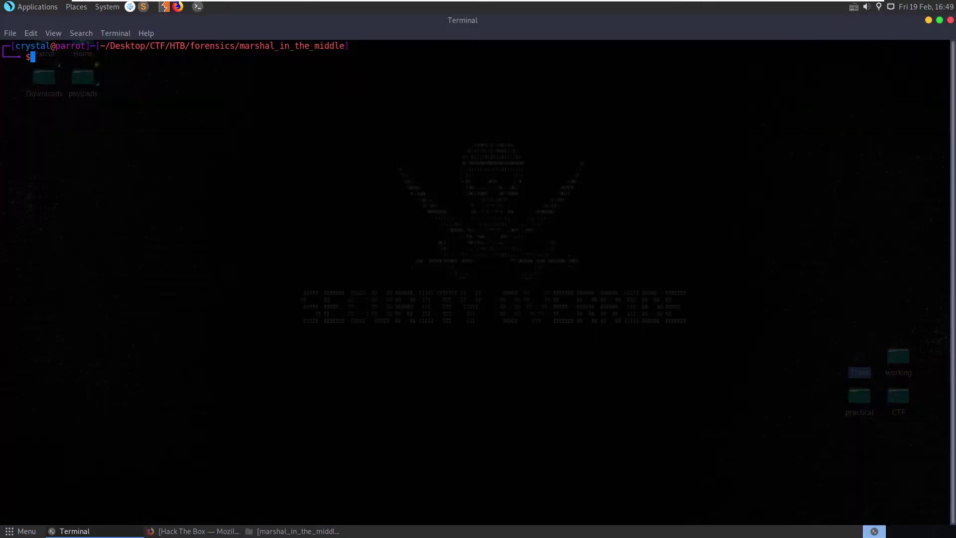
pyautogui.write('file *')
pyautogui.press('Return')
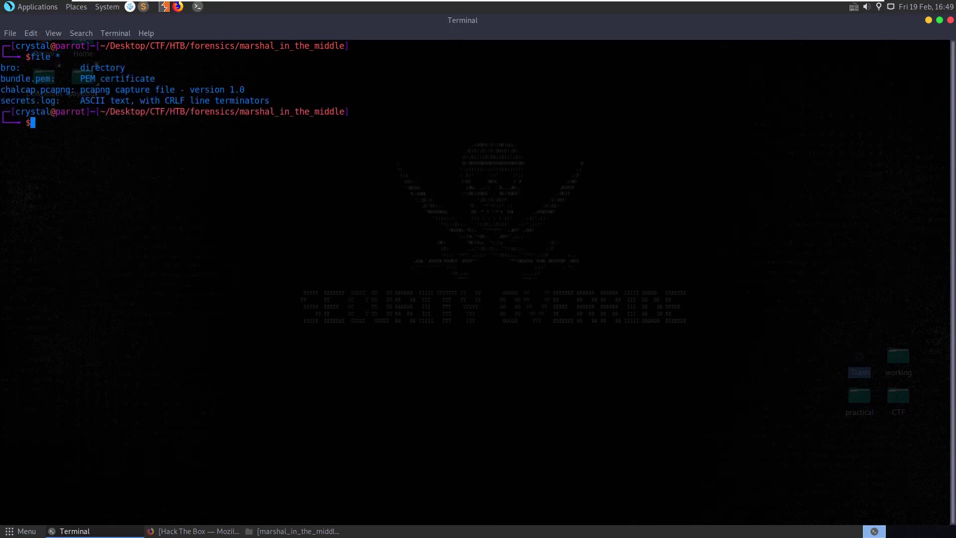
pyautogui.moveTo(130, 68); pyautogui.dragTo(2, 89)
pyautogui.click(1, 69)
pyautogui.click(76, 78)
pyautogui.click(299, 100)
pyautogui.click(2, 90)
# - Display the contents of secrets.log with cat
pyautogui.write('cat secrets.log')
pyautogui.press('Return')
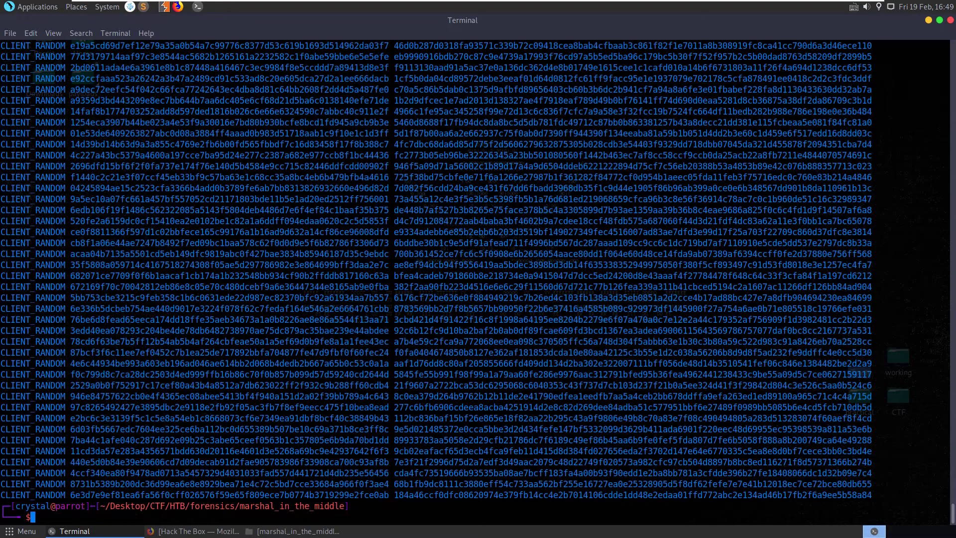
# - Copy the first hex value of a CLIENT_RANDOM line near the log's end and identify its hash type with hashid
pyautogui.doubleClick(229, 406)
pyautogui.scroll(5, 229, 407)
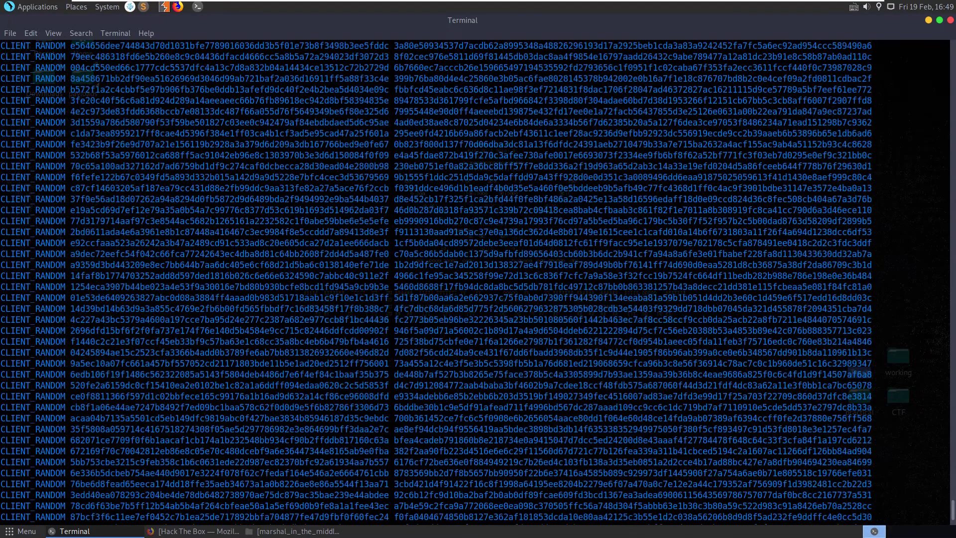
pyautogui.scroll(-5, 229, 407)
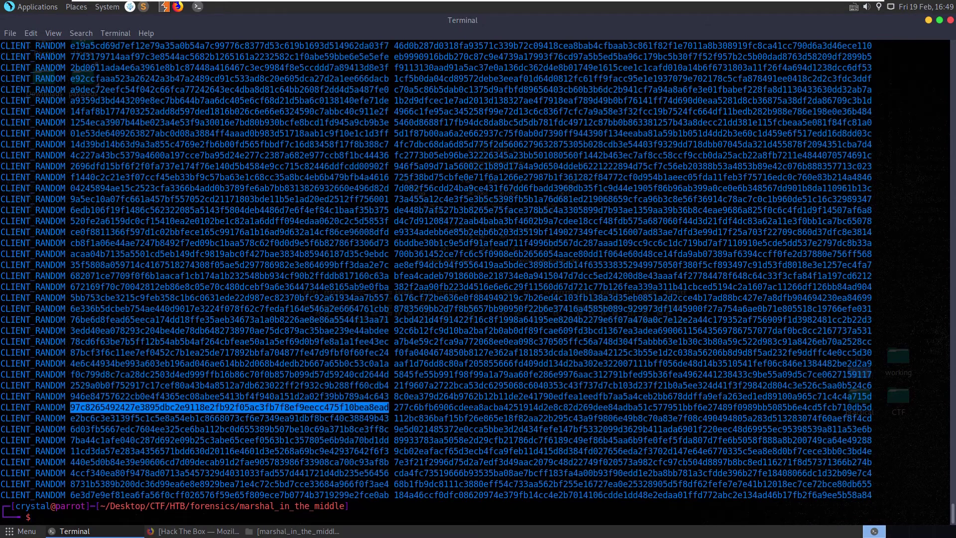
pyautogui.rightClick(321, 405)
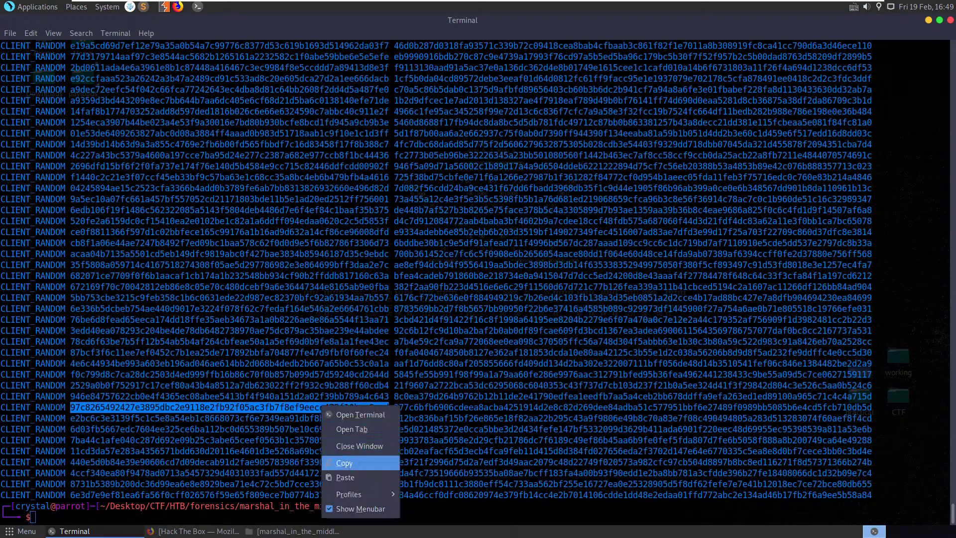
pyautogui.click(344, 445)
pyautogui.write('hashid')
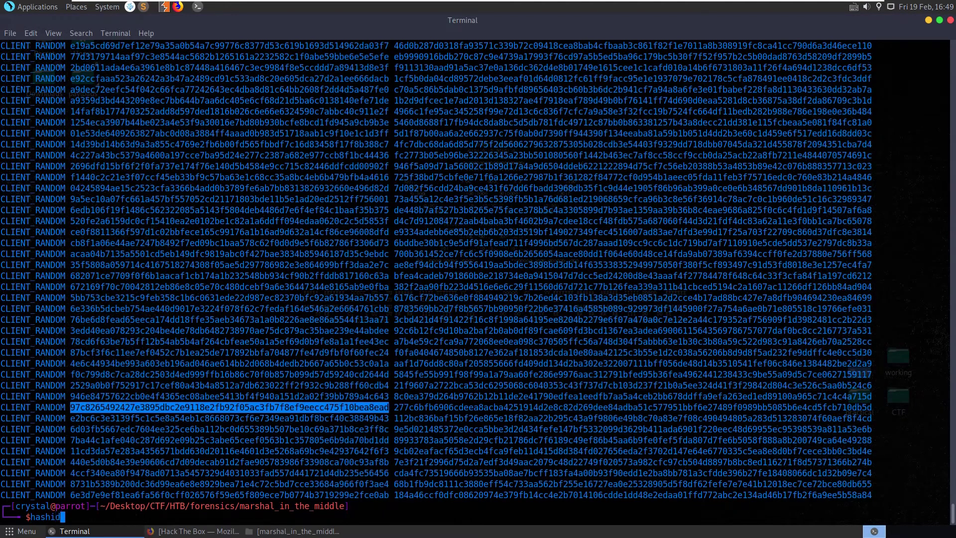
pyautogui.hotkey('ctrl', 'shift', 'v')
pyautogui.press('Return')
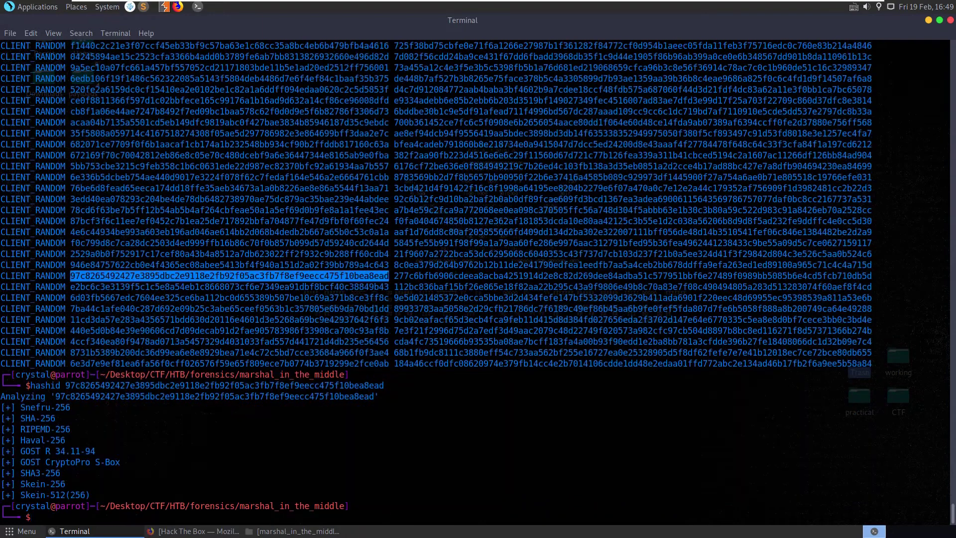
pyautogui.moveTo(71, 429)
pyautogui.mouseDown()
pyautogui.moveTo(1, 418)
pyautogui.moveTo(63, 419)
pyautogui.mouseUp()
pyautogui.moveTo(60, 419); pyautogui.dragTo(21, 419)
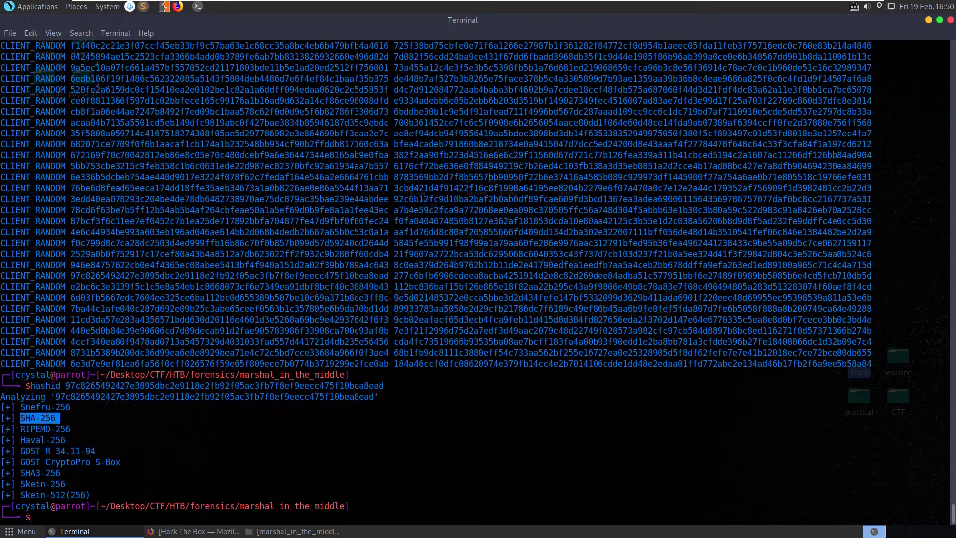
# - Run hashid on the longer second hex value of the second-to-last CLIENT_RANDOM line and check the possible hash types
pyautogui.doubleClick(563, 353)
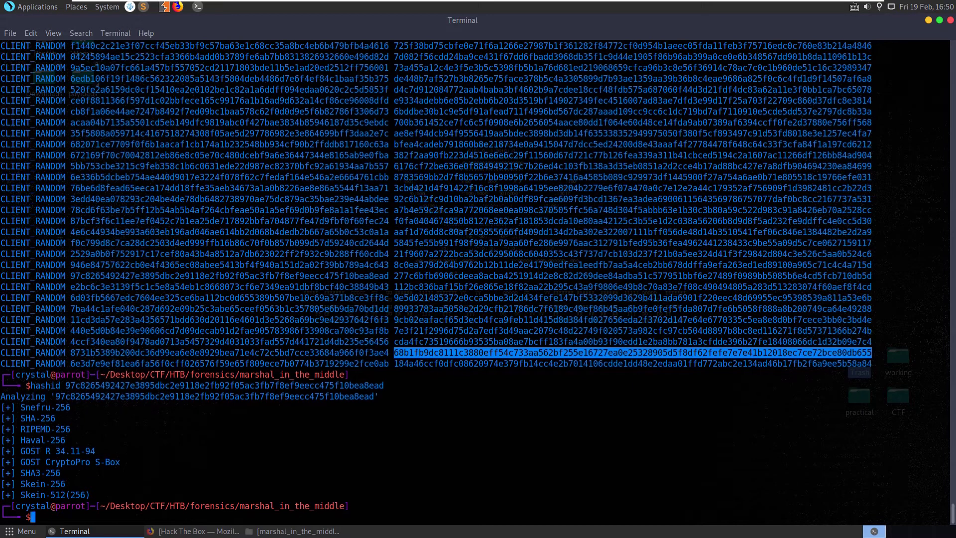
pyautogui.write('hashid')
pyautogui.hotkey('ctrl', 'shift', 'v')
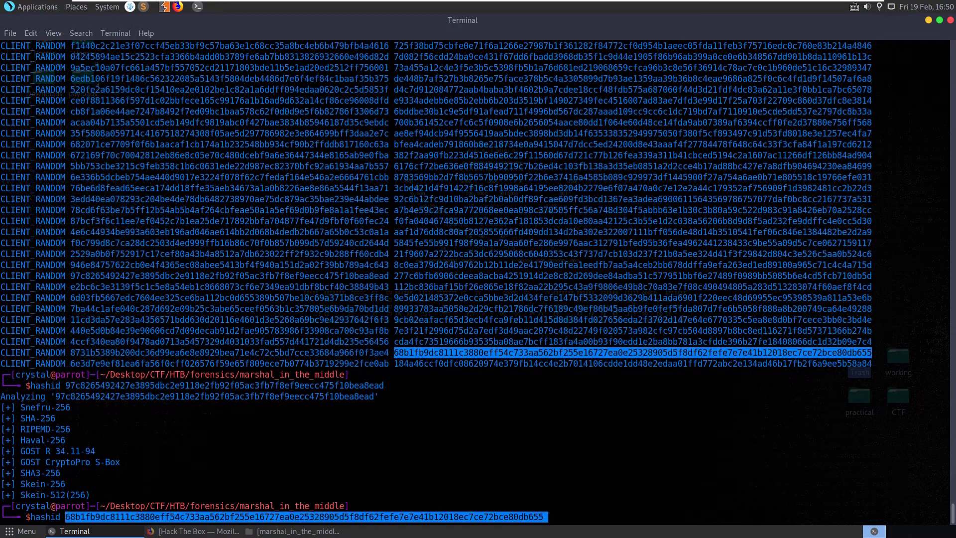
pyautogui.press('Return')
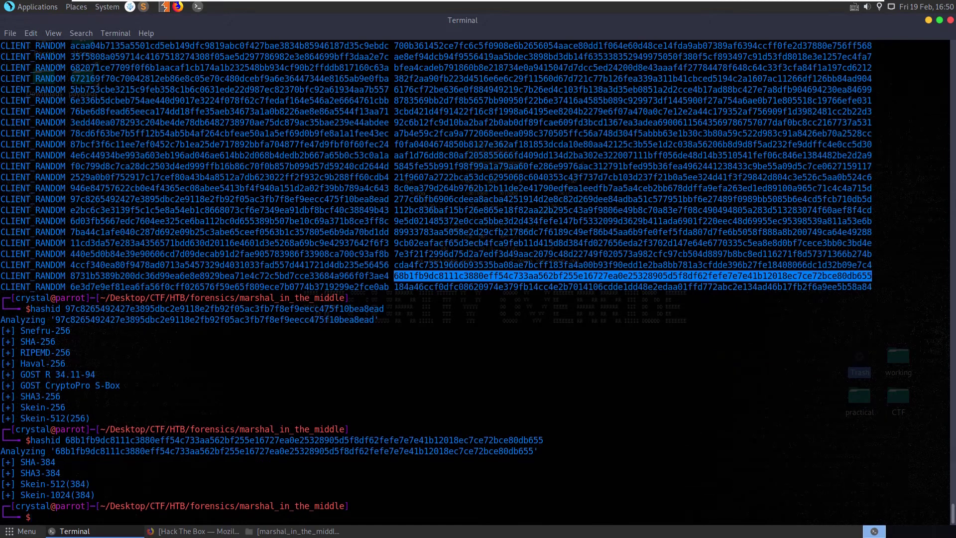
pyautogui.moveTo(55, 462); pyautogui.dragTo(6, 462)
pyautogui.click(7, 462)
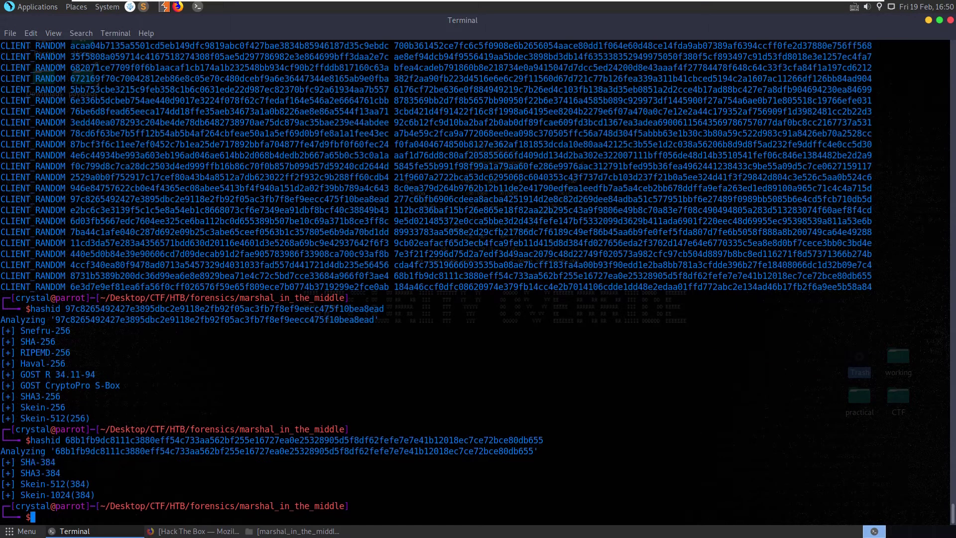
pyautogui.moveTo(92, 484); pyautogui.dragTo(20, 462)
pyautogui.click(20, 462)
pyautogui.scroll(15, 478, 279)
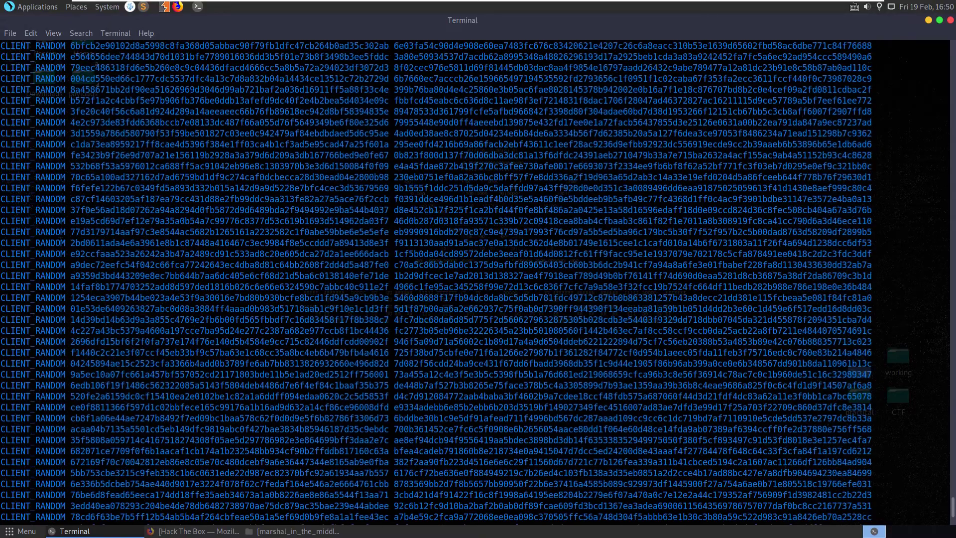
pyautogui.scroll(-15, 477, 278)
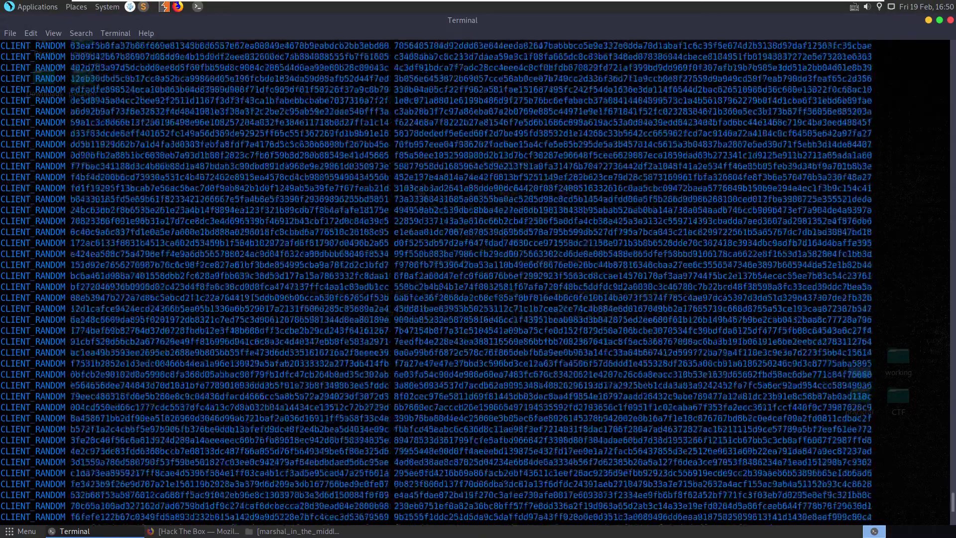
# - List the folder's files, display bundle.pem with cat, and examine its certificate section
pyautogui.write('ls')
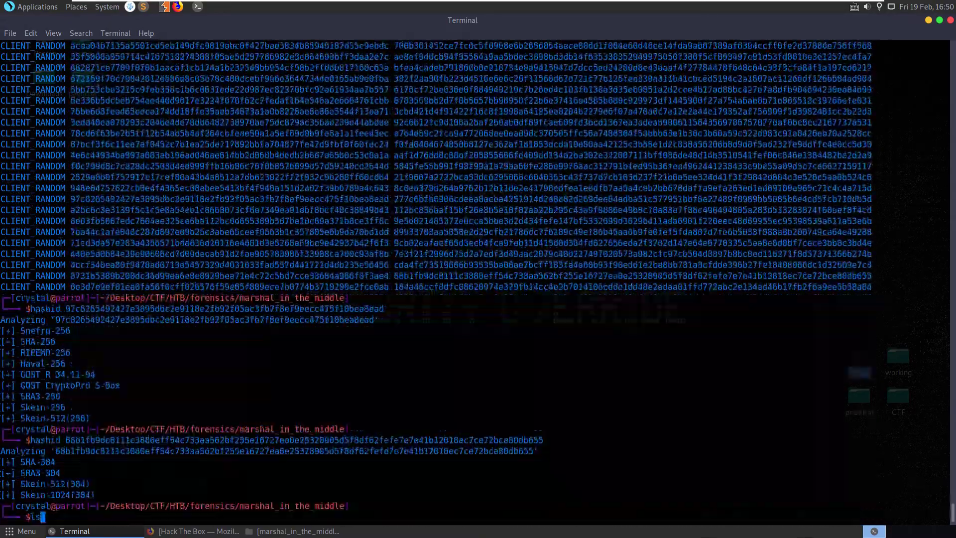
pyautogui.press('Return')
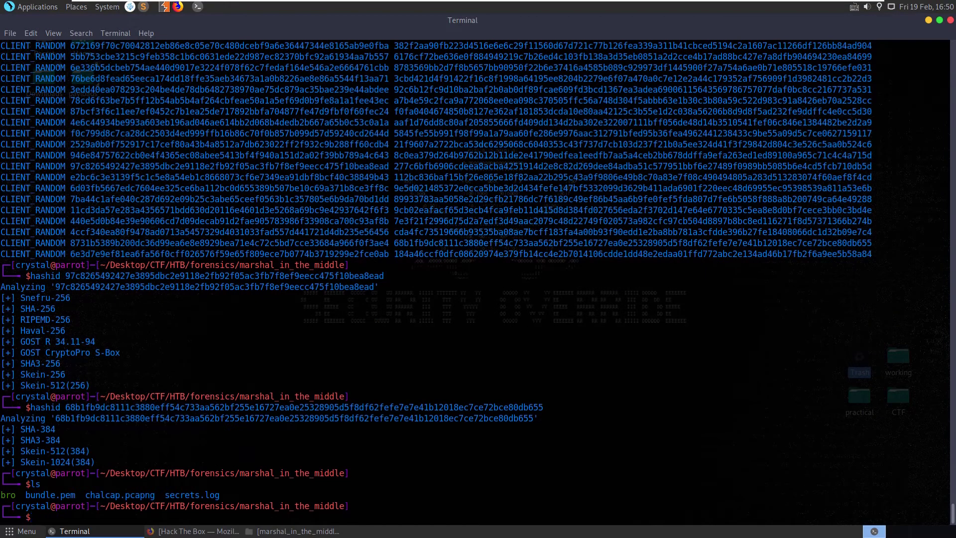
pyautogui.write('cat bu')
pyautogui.press('Tab')
pyautogui.press('Return')
pyautogui.scroll(15, 478, 279)
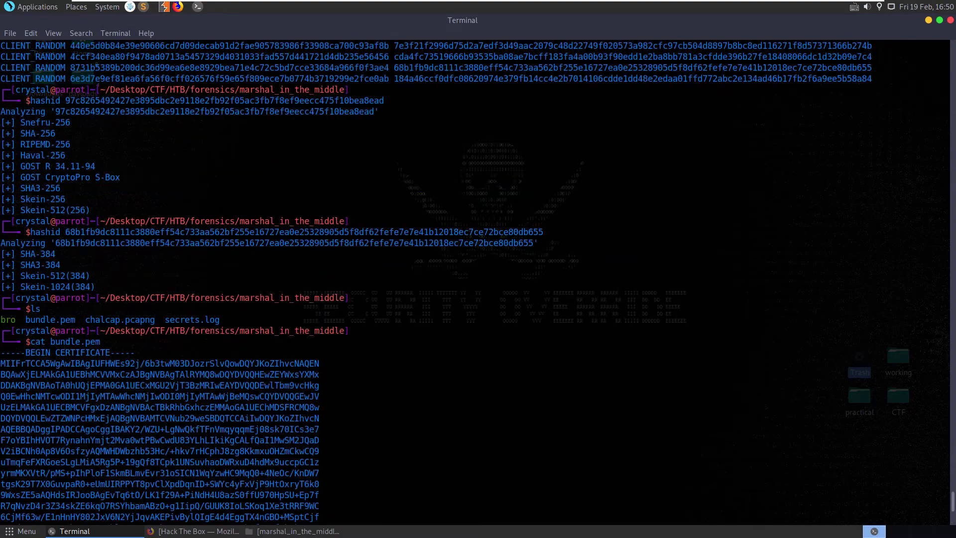
pyautogui.scroll(-10, 477, 279)
pyautogui.scroll(3, 478, 279)
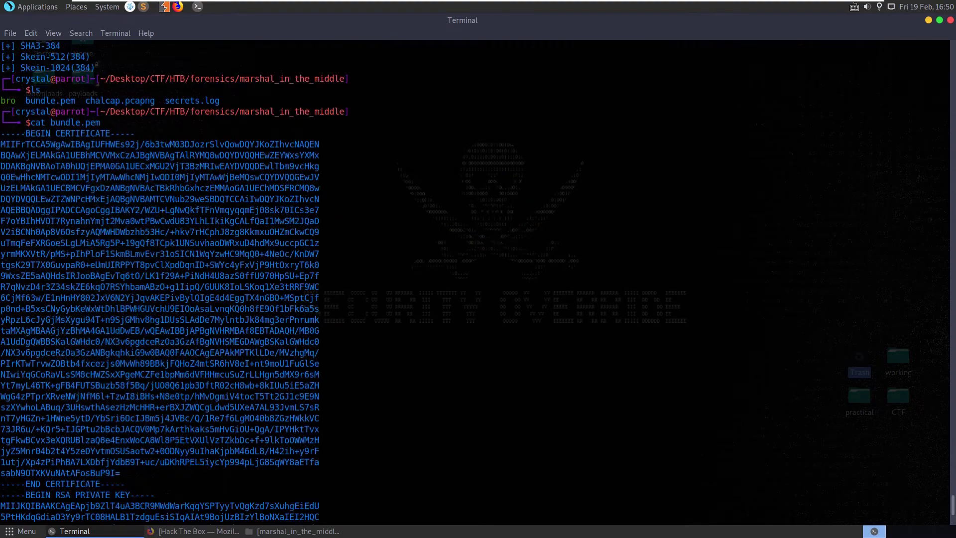
pyautogui.scroll(3, 478, 279)
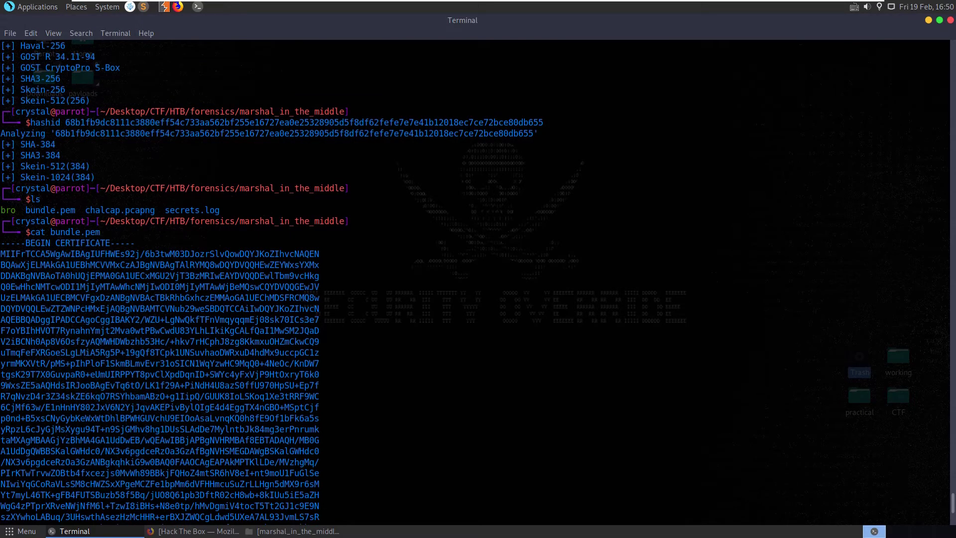
# - Show the directory structure with tree and review the log files inside bro
pyautogui.write('tree')
pyautogui.press('Return')
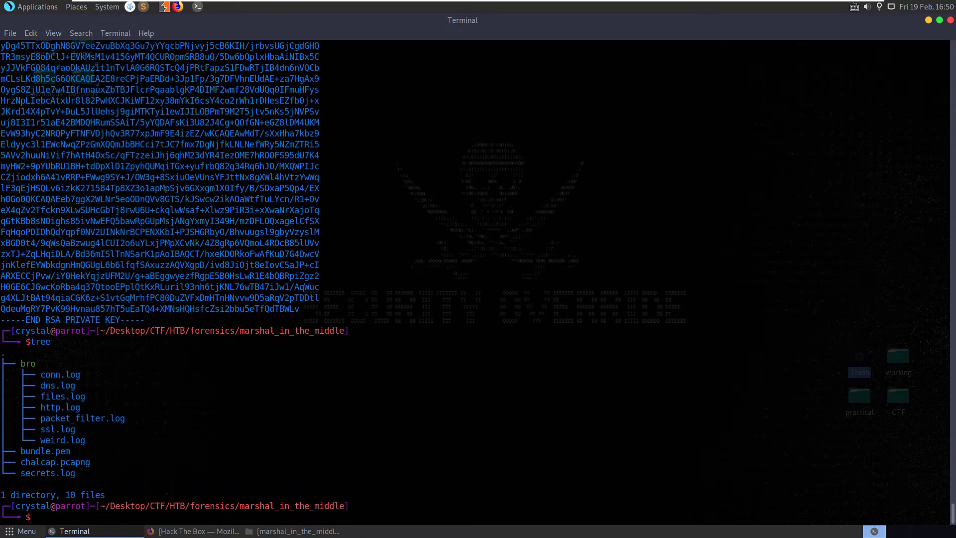
pyautogui.moveTo(165, 440); pyautogui.dragTo(159, 375)
pyautogui.click(160, 376)
# - Change into the bro directory and list its log files
pyautogui.write('cd bro/')
pyautogui.press('Return')
pyautogui.write('ls')
pyautogui.press('Return')
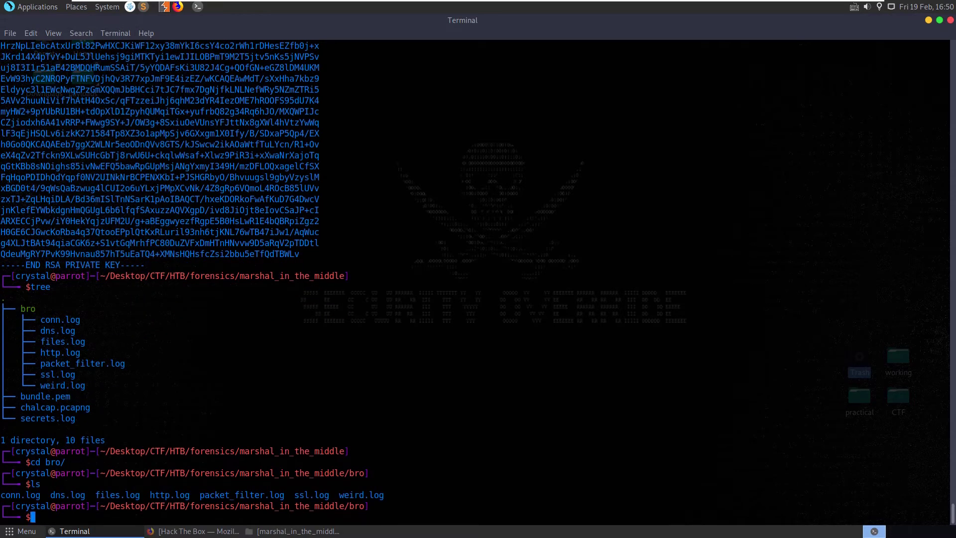
pyautogui.moveTo(384, 494); pyautogui.dragTo(5, 494)
pyautogui.click(191, 494)
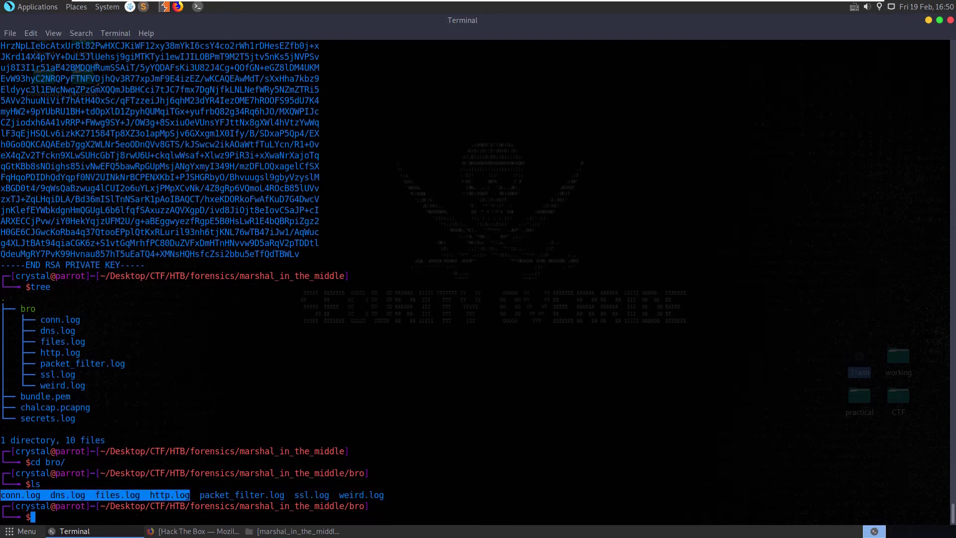
pyautogui.click(2, 494)
pyautogui.moveTo(195, 494); pyautogui.dragTo(10, 494)
pyautogui.click(5, 494)
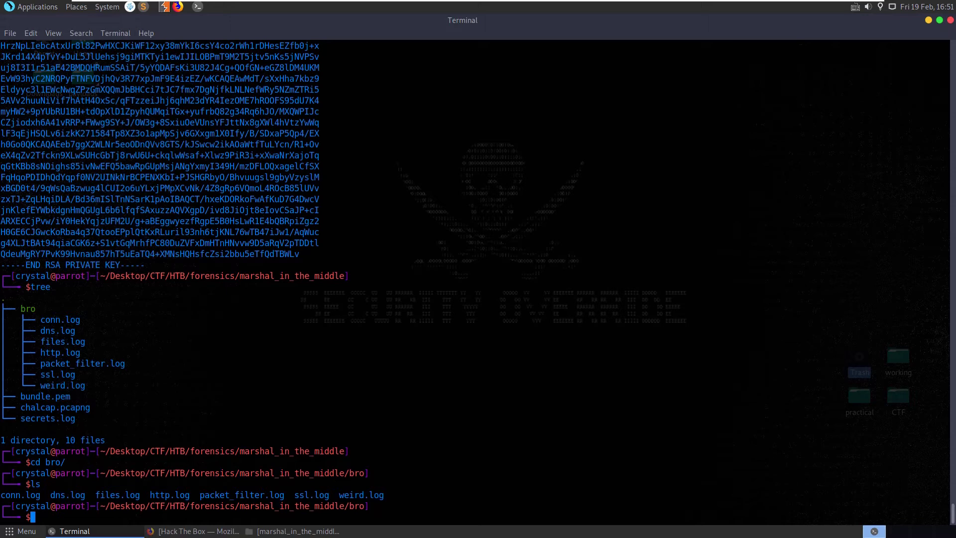
# - Launch VSCodium from the terminal and open the bro folder as its workspace
pyautogui.write('odium')
pyautogui.press('Return')
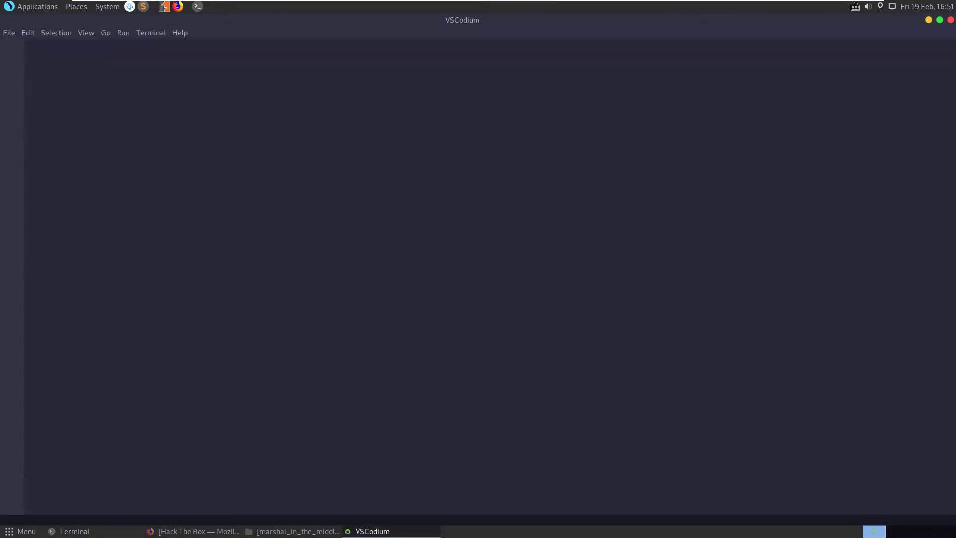
pyautogui.hotkey('ctrl', 'shift', 'e')
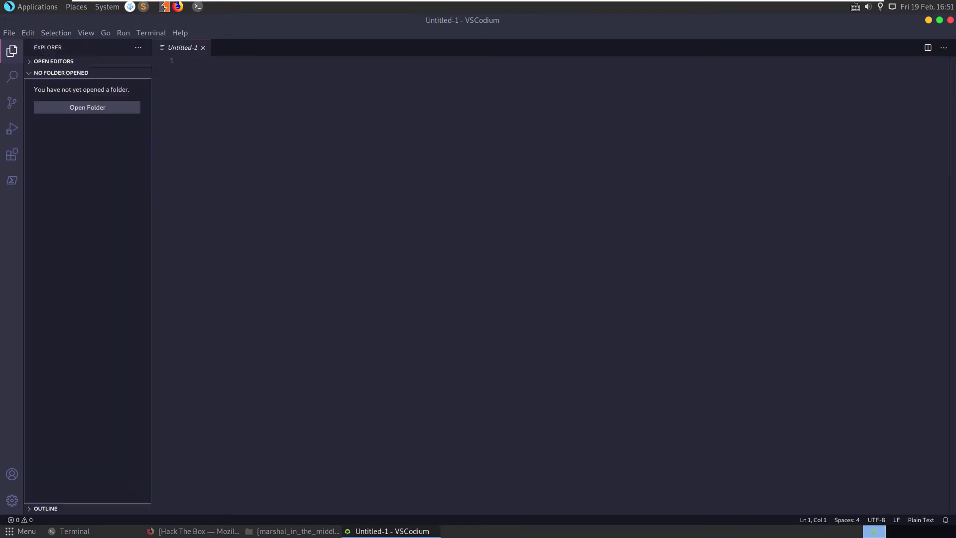
pyautogui.hotkey('ctrl', 'k')
pyautogui.hotkey('ctrl', 'o')
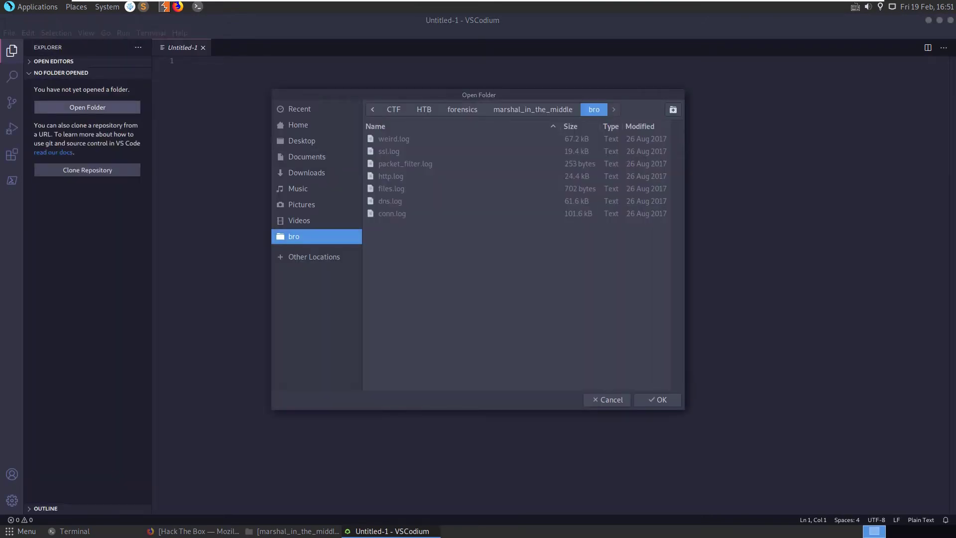
pyautogui.press('Return')
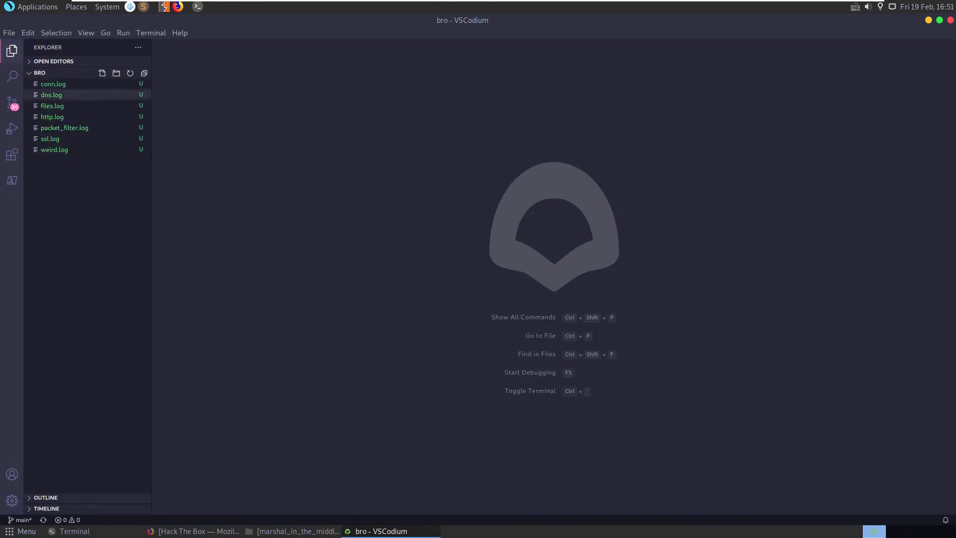
# - Open http.log from the bro folder and skim its entries from beginning to end
pyautogui.click(64, 127)
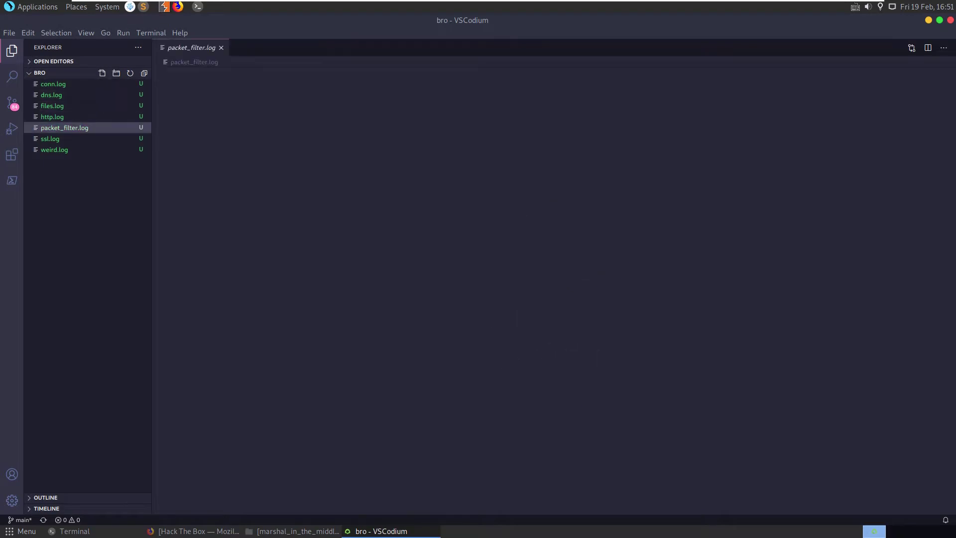
pyautogui.click(53, 116)
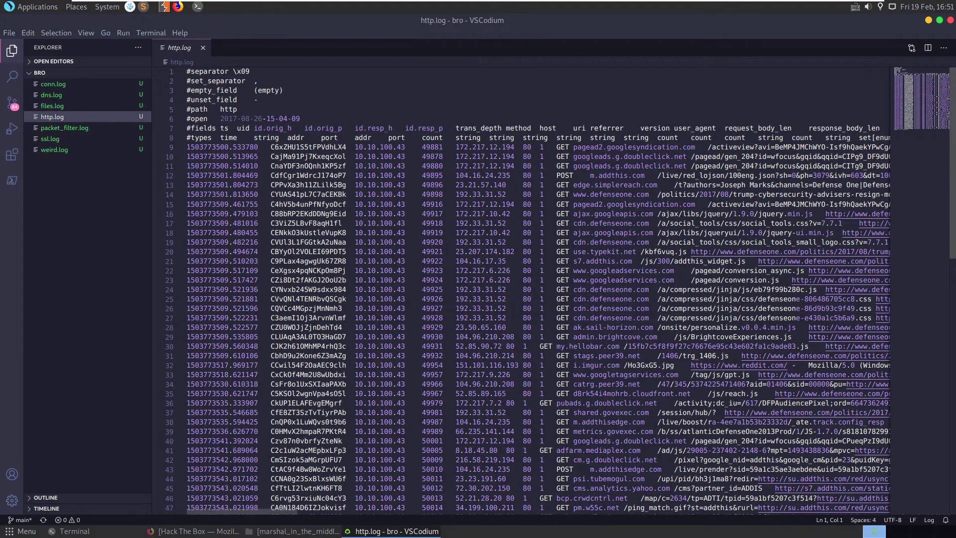
pyautogui.scroll(-2, 567, 242)
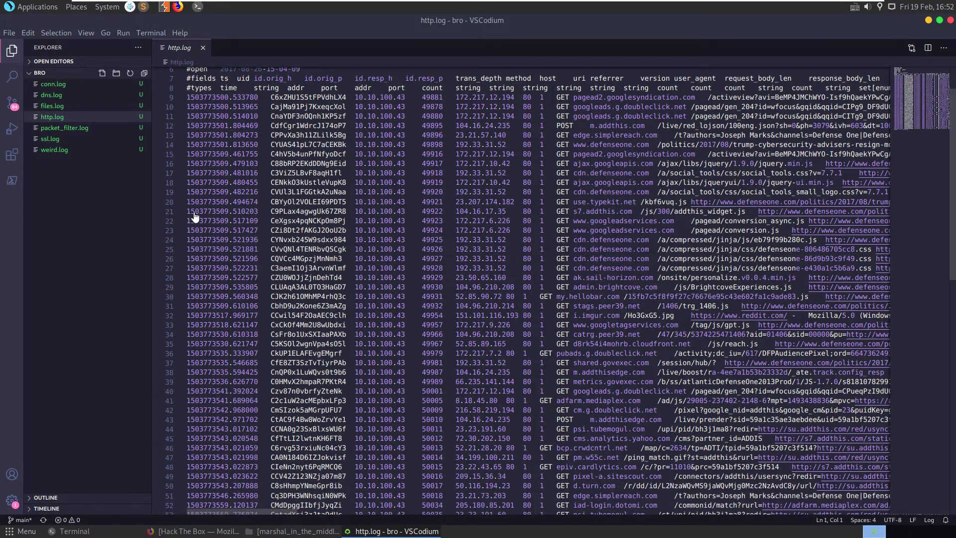
pyautogui.scroll(2, 224, 221)
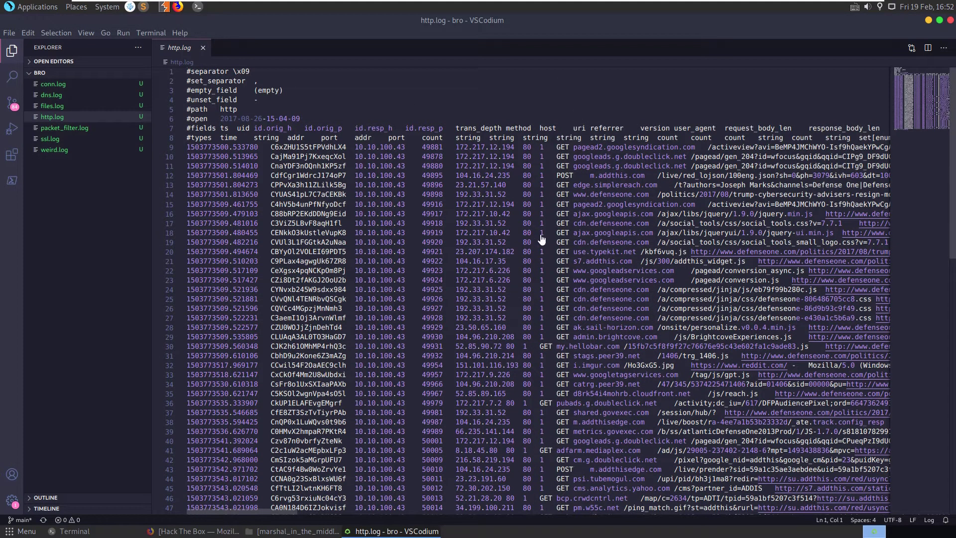
pyautogui.scroll(-7, 537, 244)
pyautogui.scroll(-4, 537, 243)
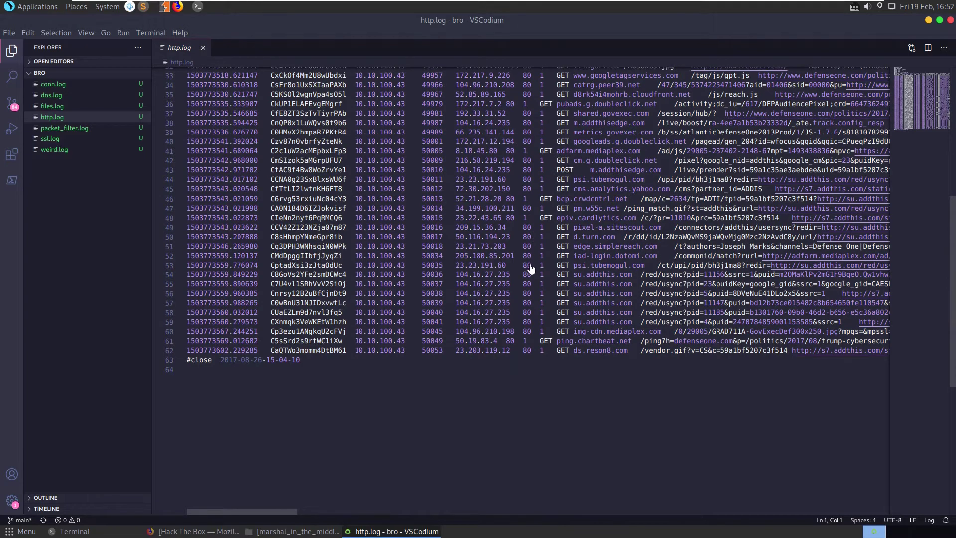
pyautogui.scroll(8, 547, 435)
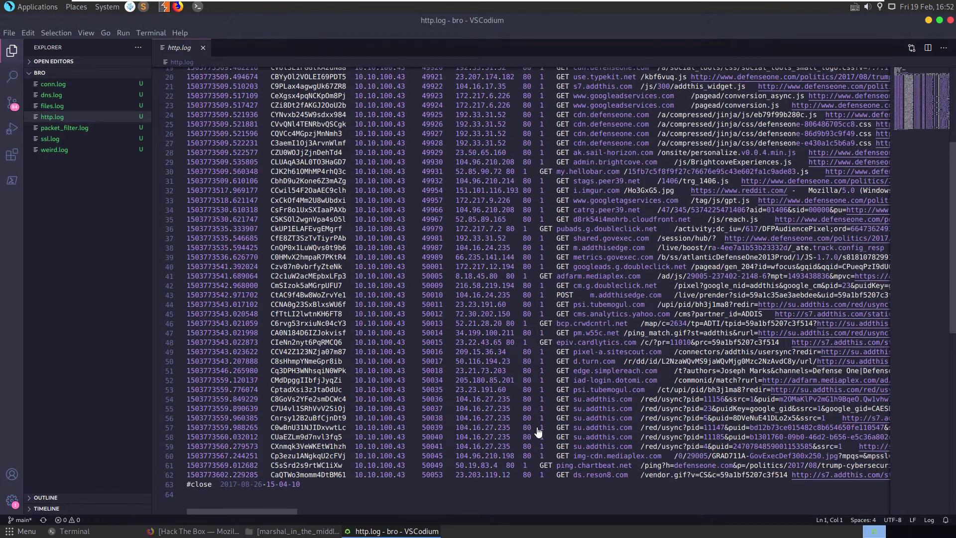
pyautogui.scroll(3, 538, 431)
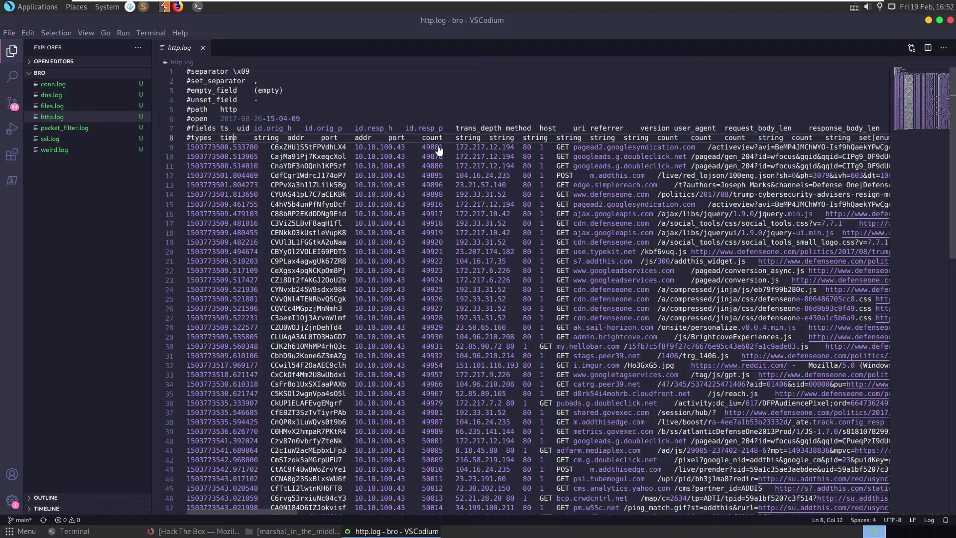
# - Compare the field and type headers of http.log with the timestamp, ID, address and port values in the first entries
pyautogui.click(201, 157)
pyautogui.click(205, 142)
pyautogui.click(233, 139)
pyautogui.doubleClick(273, 139)
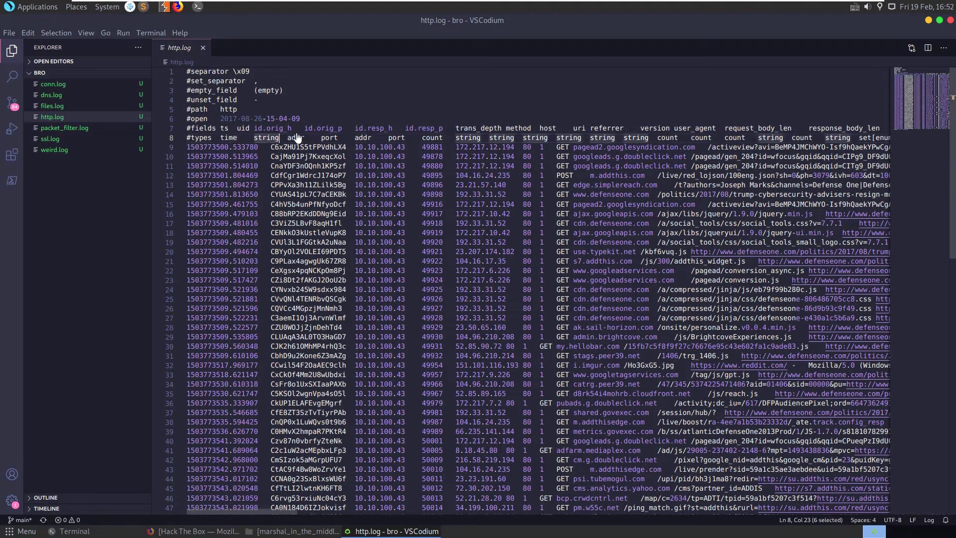
pyautogui.doubleClick(296, 138)
pyautogui.moveTo(347, 147); pyautogui.dragTo(411, 162)
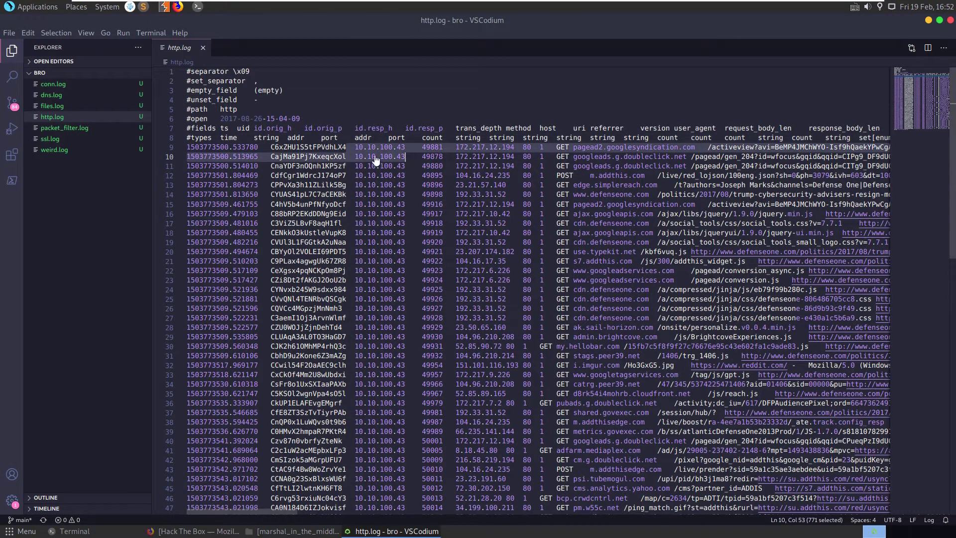
pyautogui.click(385, 158)
pyautogui.doubleClick(431, 148)
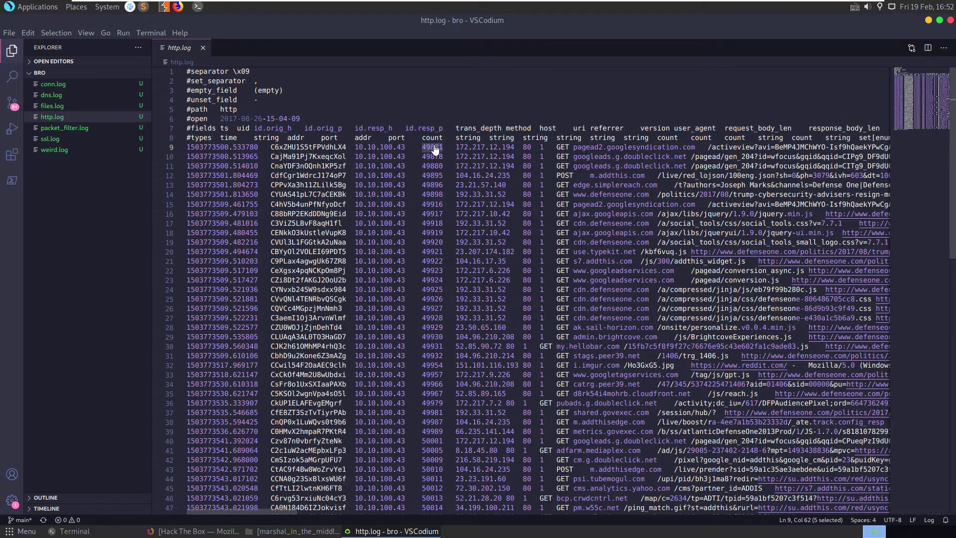
# - Match the time, string, addr and port types on header line 8 to the value columns beneath them
pyautogui.click(226, 143)
pyautogui.click(253, 149)
pyautogui.click(266, 140)
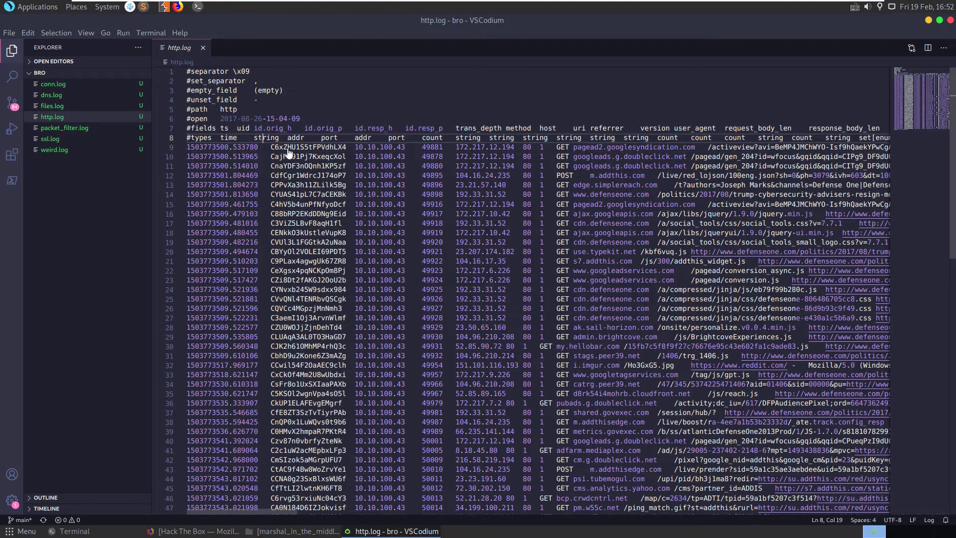
pyautogui.click(298, 144)
pyautogui.click(296, 139)
pyautogui.click(366, 171)
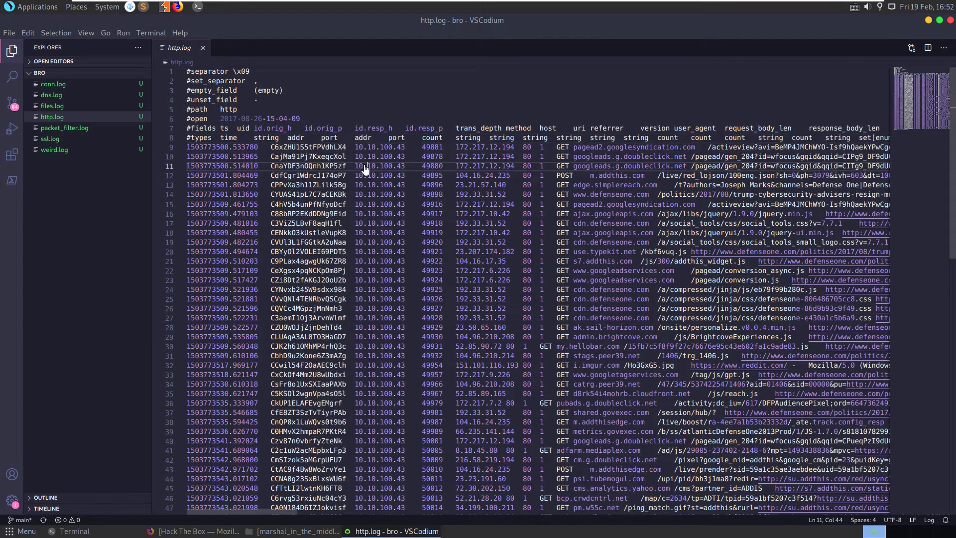
pyautogui.click(329, 139)
pyautogui.click(437, 177)
pyautogui.click(363, 139)
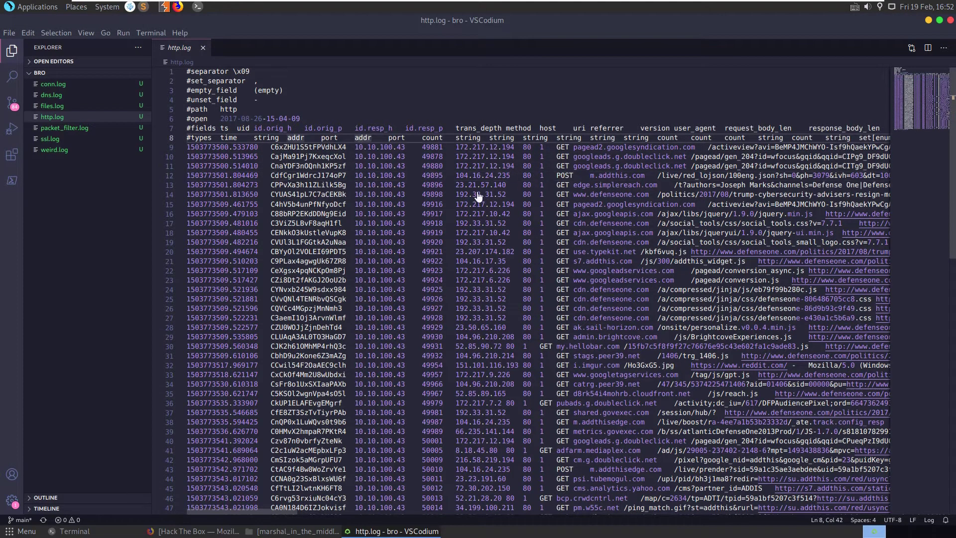
# - Examine the destination address, destination port and host of the first requests, plus the referrer and version header fields
pyautogui.click(485, 168)
pyautogui.click(376, 177)
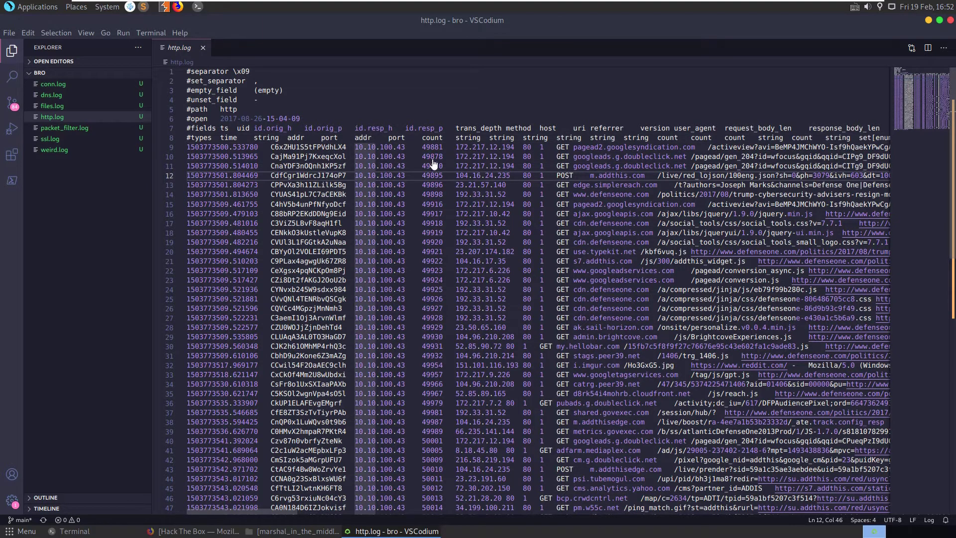
pyautogui.click(436, 178)
pyautogui.click(465, 148)
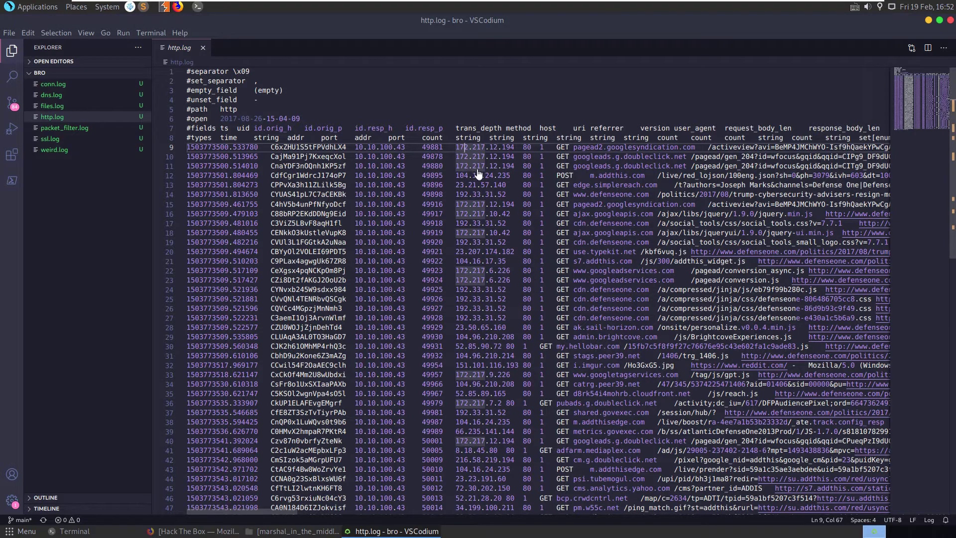
pyautogui.click(529, 149)
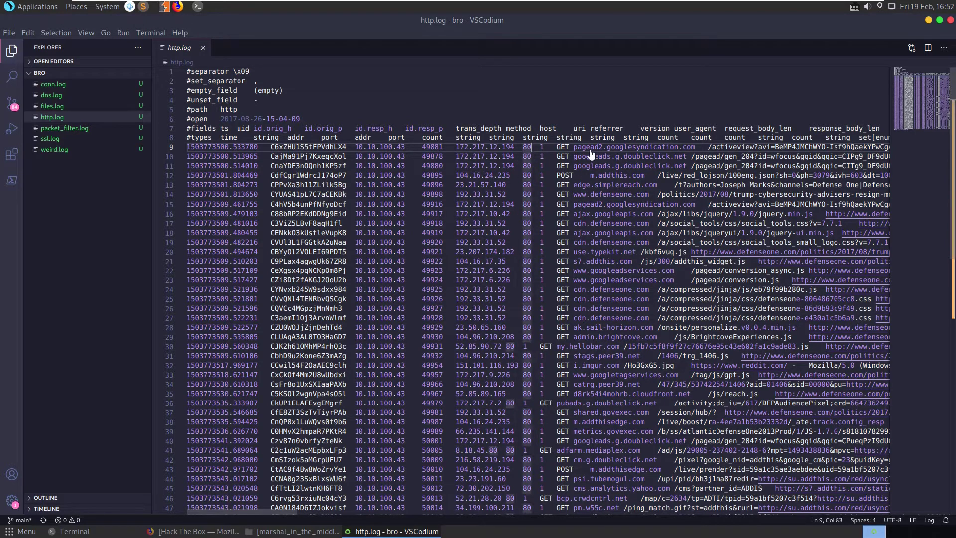
pyautogui.moveTo(579, 153); pyautogui.dragTo(678, 152)
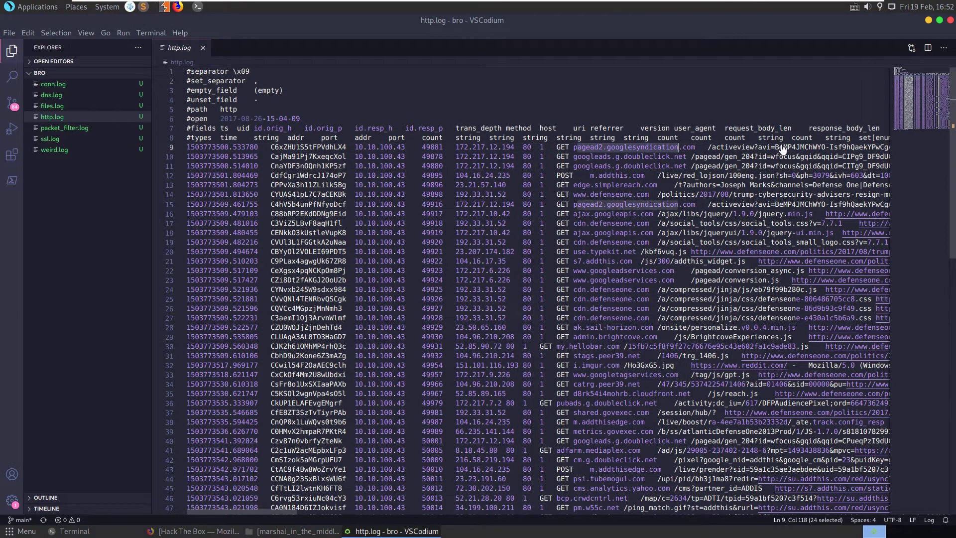
pyautogui.click(592, 130)
pyautogui.keyDown('shift'); pyautogui.click(654, 132); pyautogui.keyUp('shift')
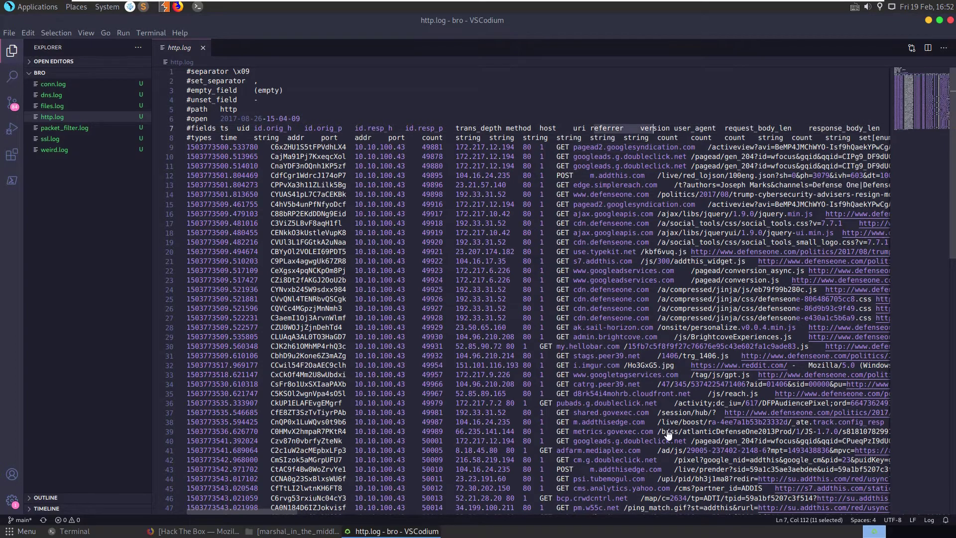
# - Examine the request hosts, URIs and referrer links across the wider columns of http.log, including the cdn.defenseone.com entries
pyautogui.moveTo(273, 515); pyautogui.dragTo(306, 513)
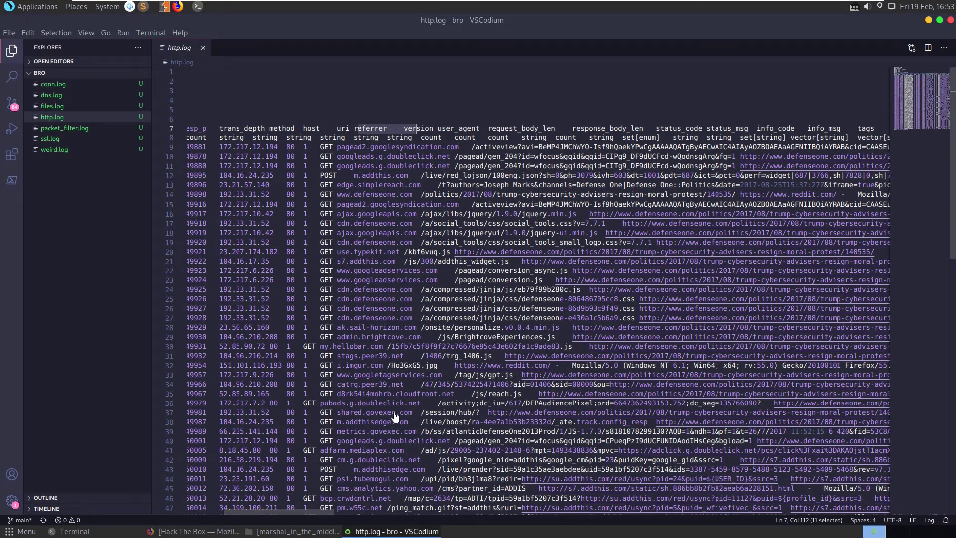
pyautogui.scroll(-8, 388, 425)
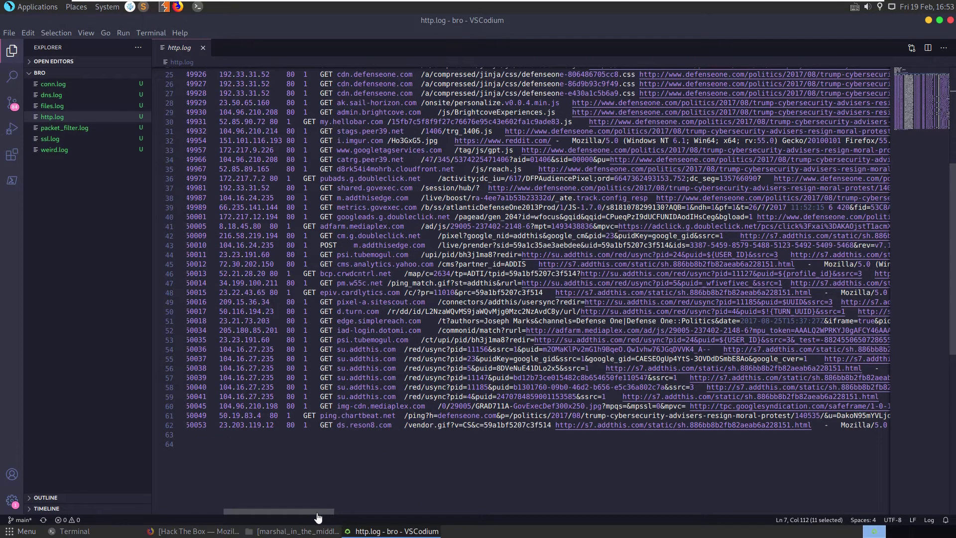
pyautogui.moveTo(319, 513); pyautogui.dragTo(385, 523)
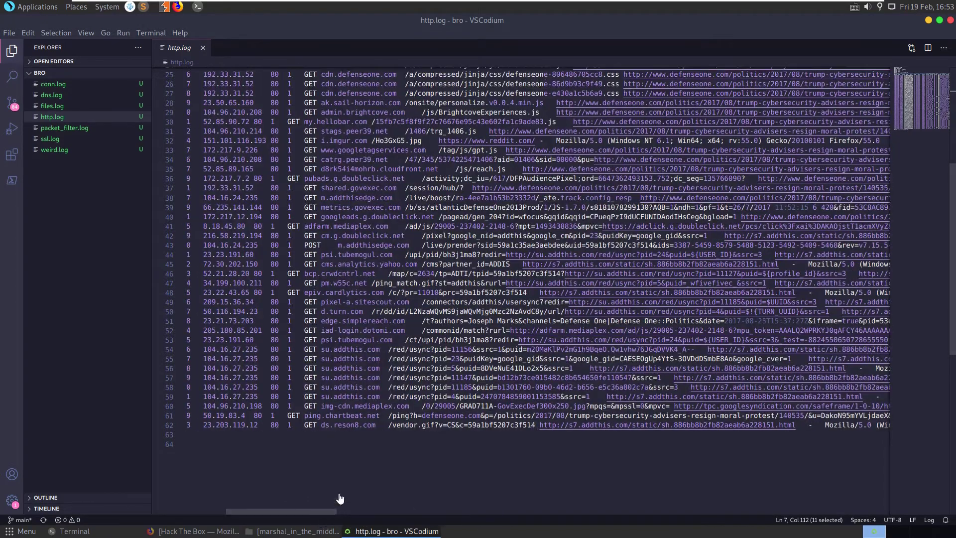
pyautogui.scroll(3, 363, 442)
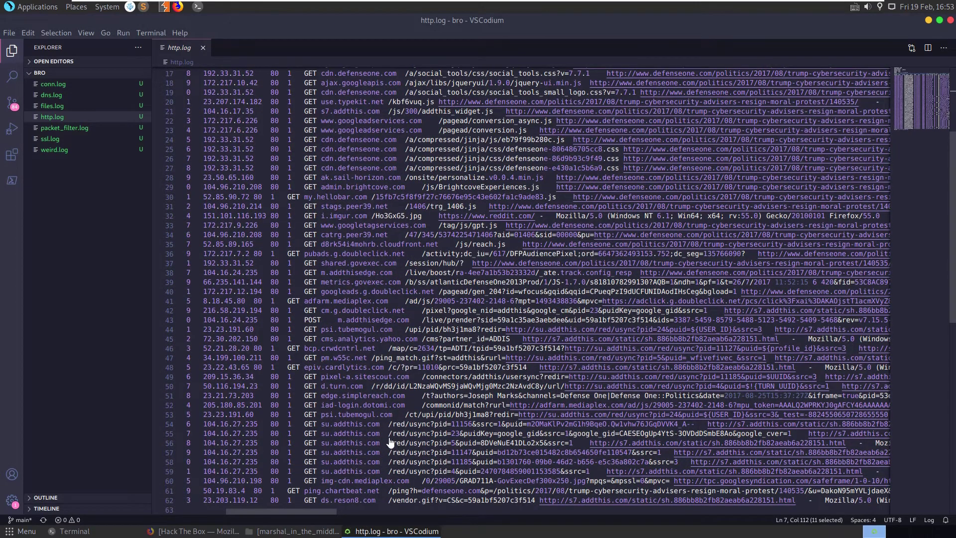
pyautogui.scroll(5, 390, 442)
pyautogui.click(368, 311)
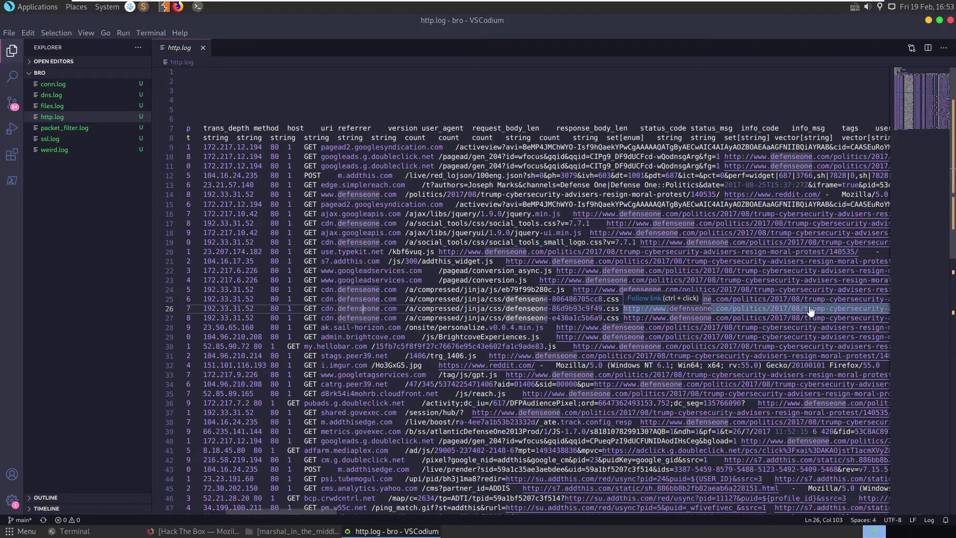
pyautogui.scroll(-1, 527, 311)
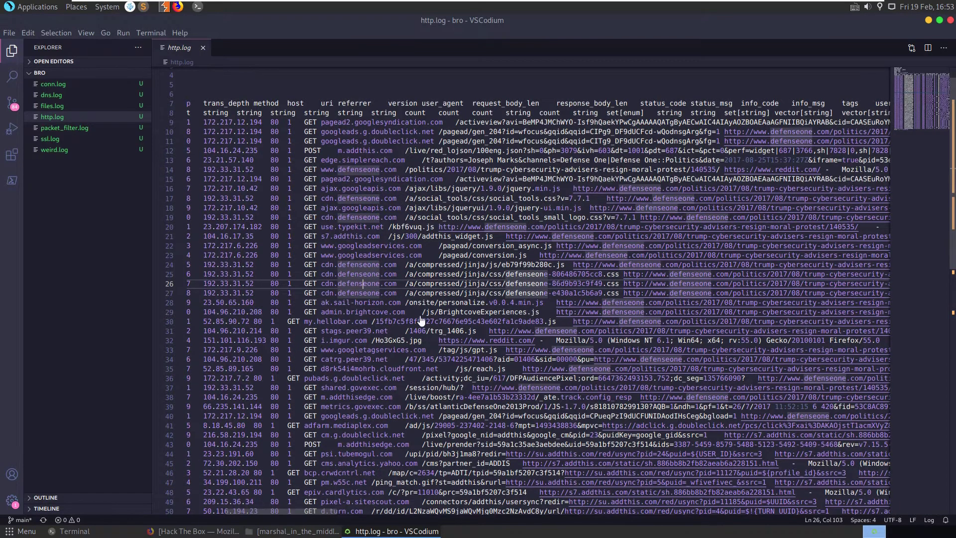
pyautogui.scroll(-2, 336, 321)
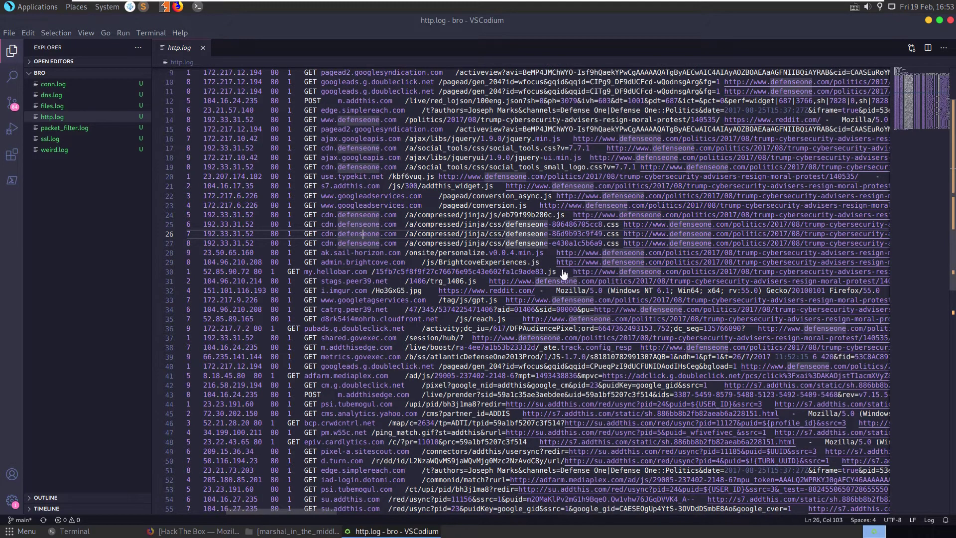
# - Copy the long hex file name, without its .js extension, from the my.hellobar.com request on line 30 of http.log
pyautogui.moveTo(558, 273); pyautogui.dragTo(404, 275)
pyautogui.doubleClick(404, 273)
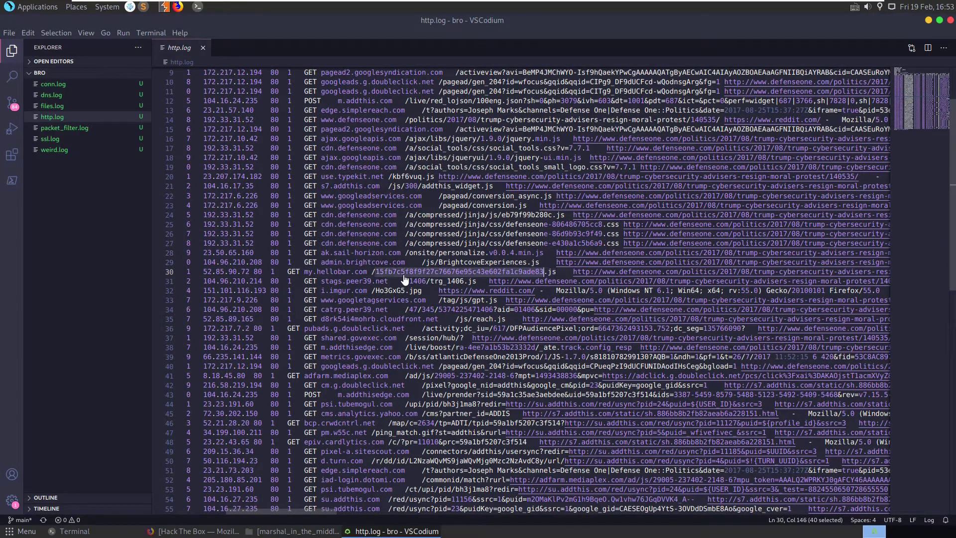
pyautogui.rightClick(457, 279)
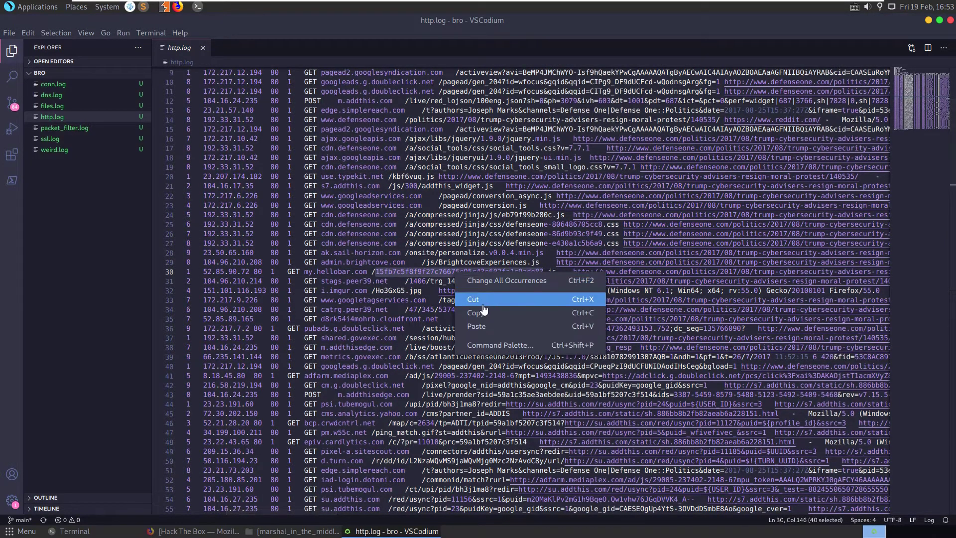
pyautogui.click(455, 304)
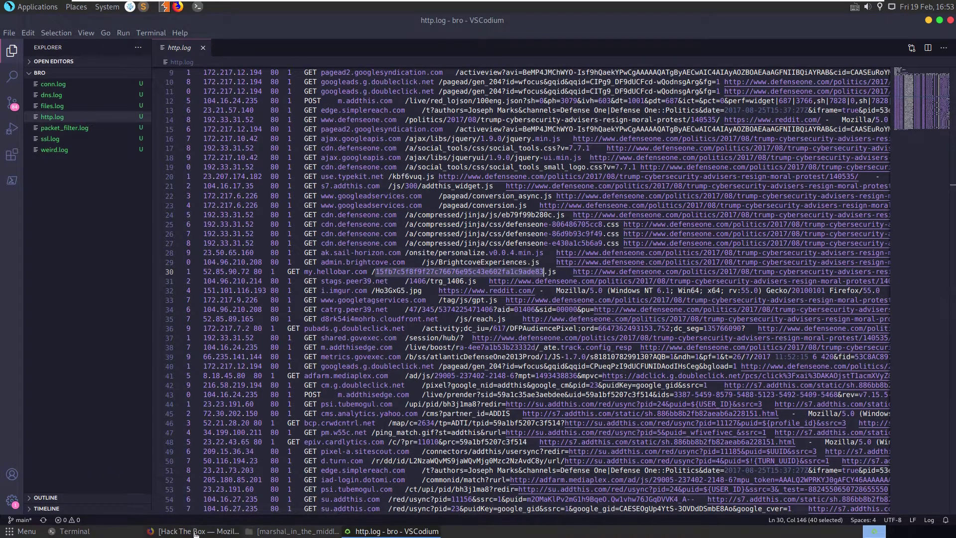
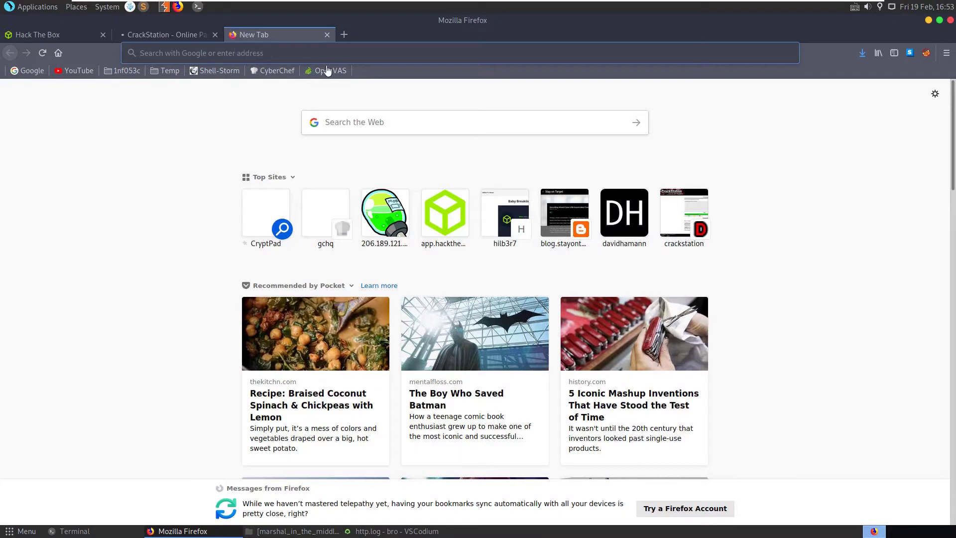
# - Load CyberChef in Firefox, place it before the CrackStation page, and enter the copied hex file name as its input
pyautogui.click(274, 70)
pyautogui.moveTo(203, 38); pyautogui.dragTo(145, 37)
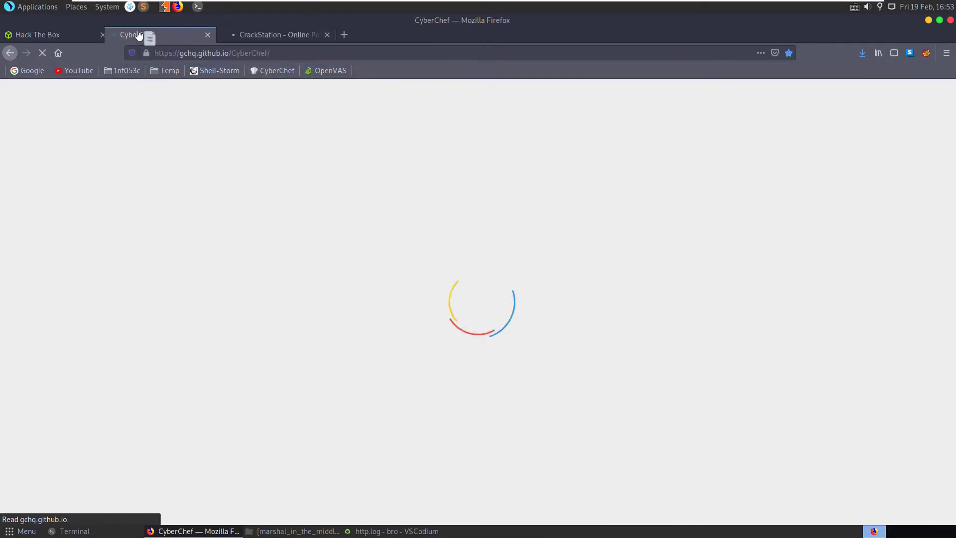
pyautogui.click(572, 163)
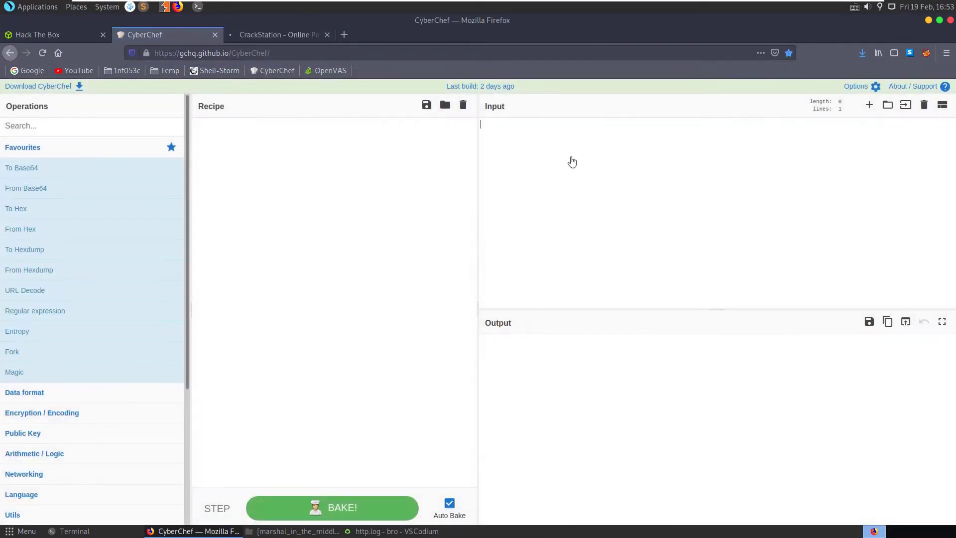
pyautogui.hotkey('ctrl', 'v')
# - Find the Magic operation and add it to the recipe at depth 3 to analyse the hex string
pyautogui.click(54, 119)
pyautogui.write('magic')
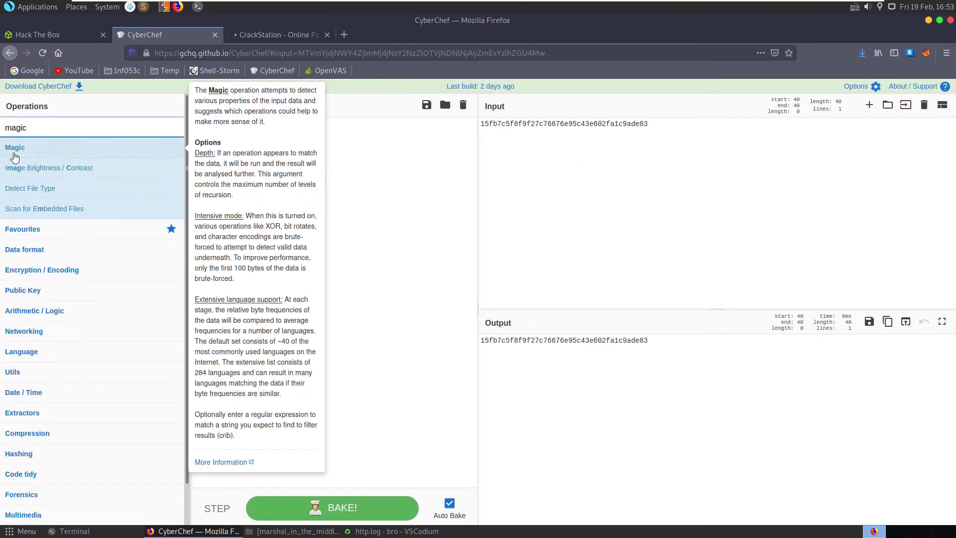
pyautogui.moveTo(15, 157); pyautogui.dragTo(433, 152)
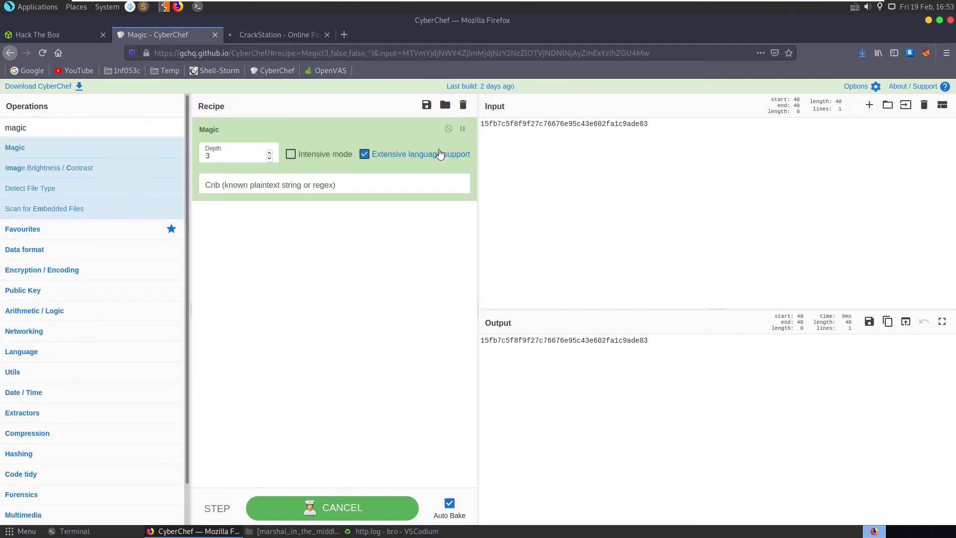
pyautogui.moveTo(827, 398)
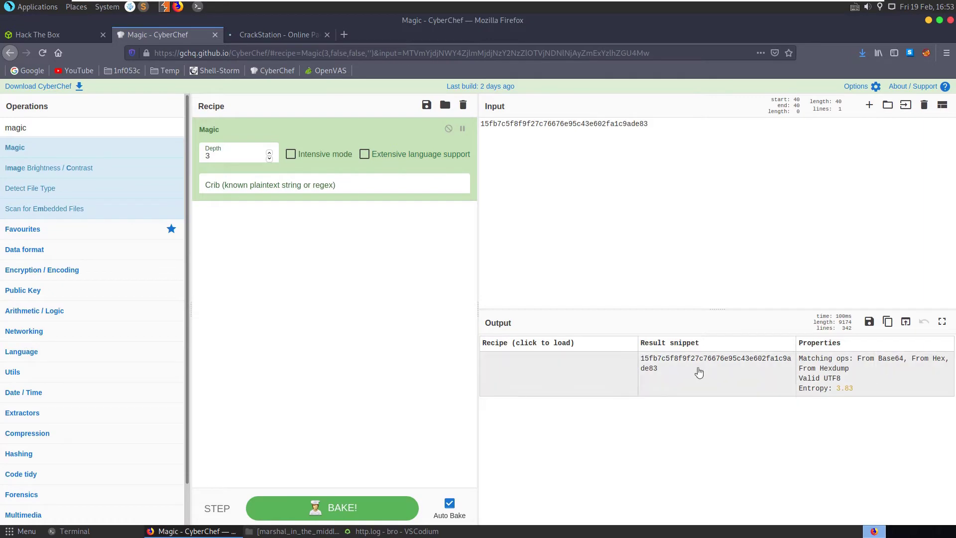
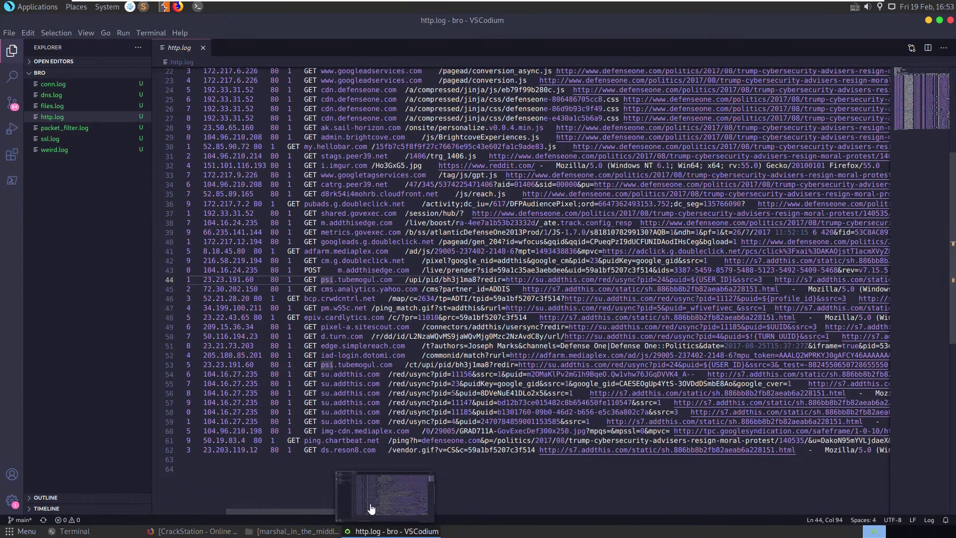
# - Examine the server names in ssl.log in VSCodium, including the googlevideo.com entries and the pastebin.com connection on line 166
pyautogui.click(56, 142)
pyautogui.scroll(-10, 404, 239)
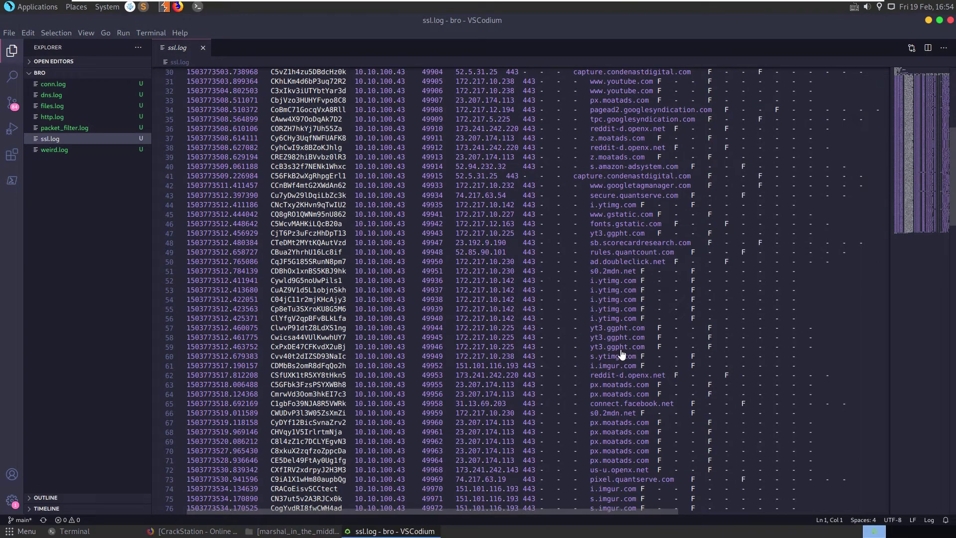
pyautogui.click(637, 349)
pyautogui.scroll(-12, 597, 358)
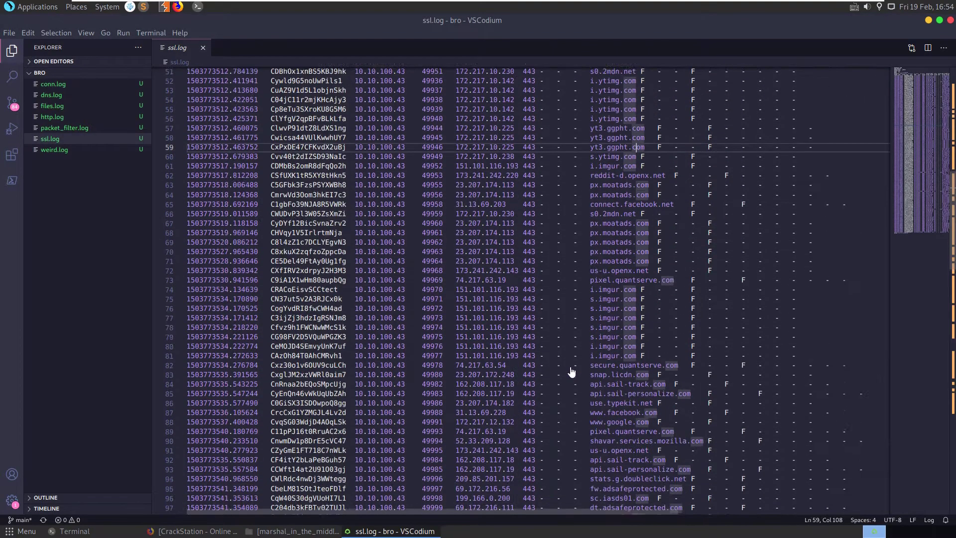
pyautogui.scroll(-13, 570, 371)
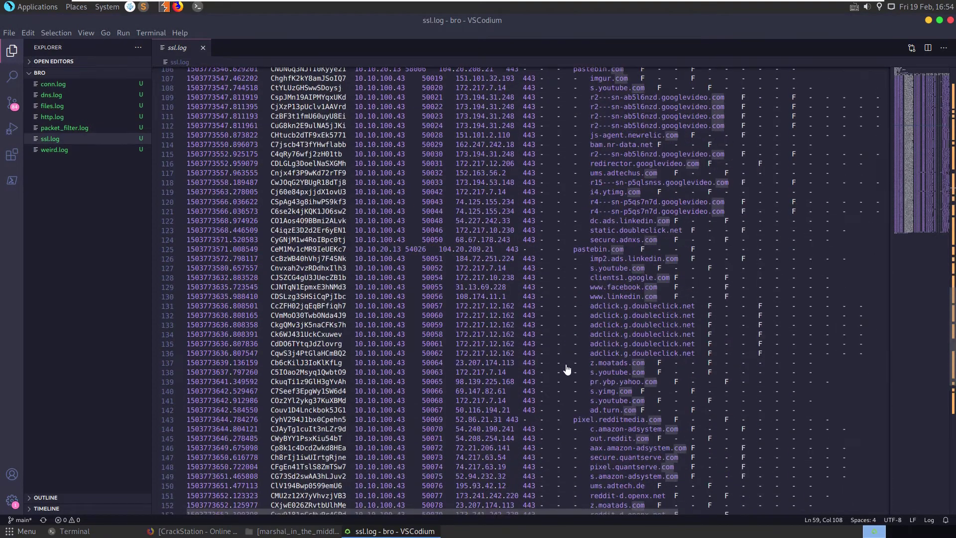
pyautogui.moveTo(721, 206); pyautogui.dragTo(645, 207)
pyautogui.scroll(-12, 642, 208)
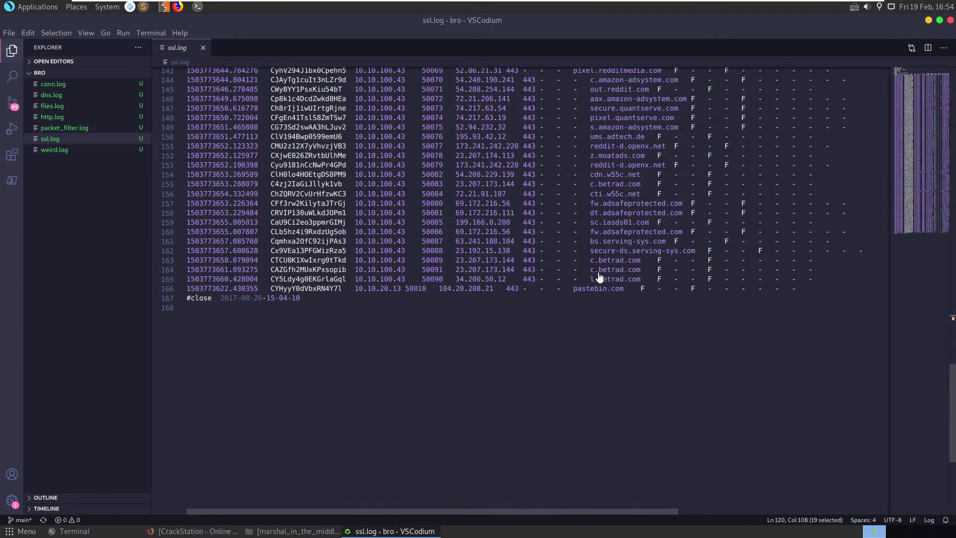
pyautogui.click(582, 290)
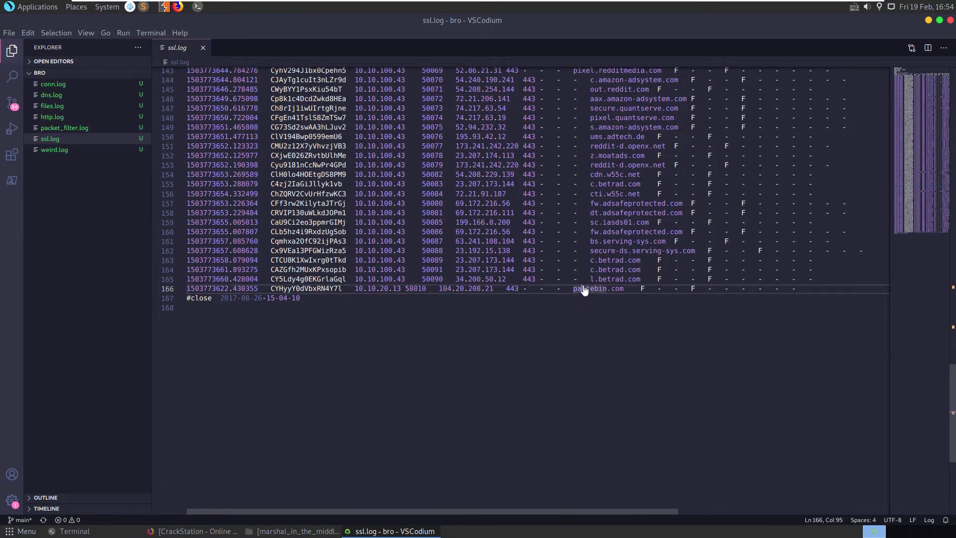
pyautogui.scroll(2, 583, 289)
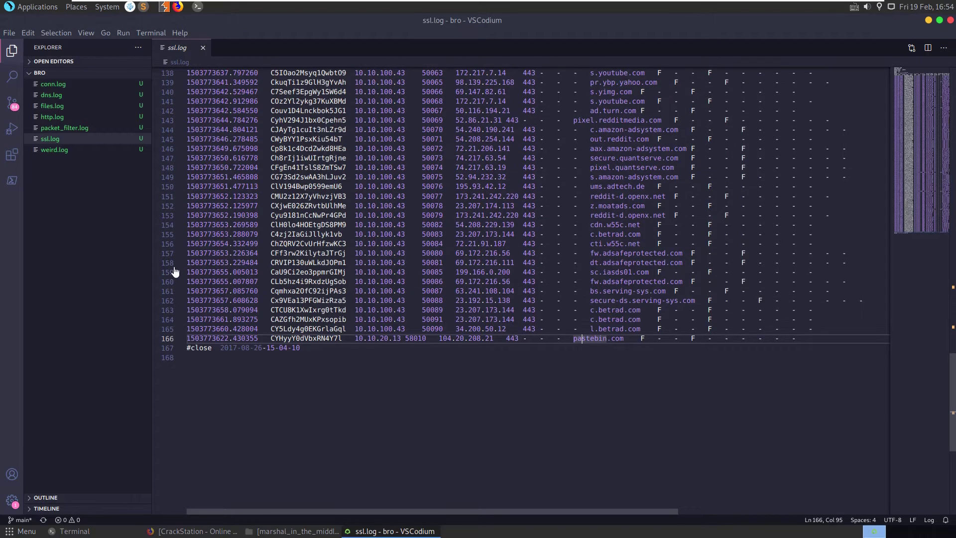
# - Copy the fuid value from the HTTP entry on line 9 of files.log
pyautogui.click(47, 107)
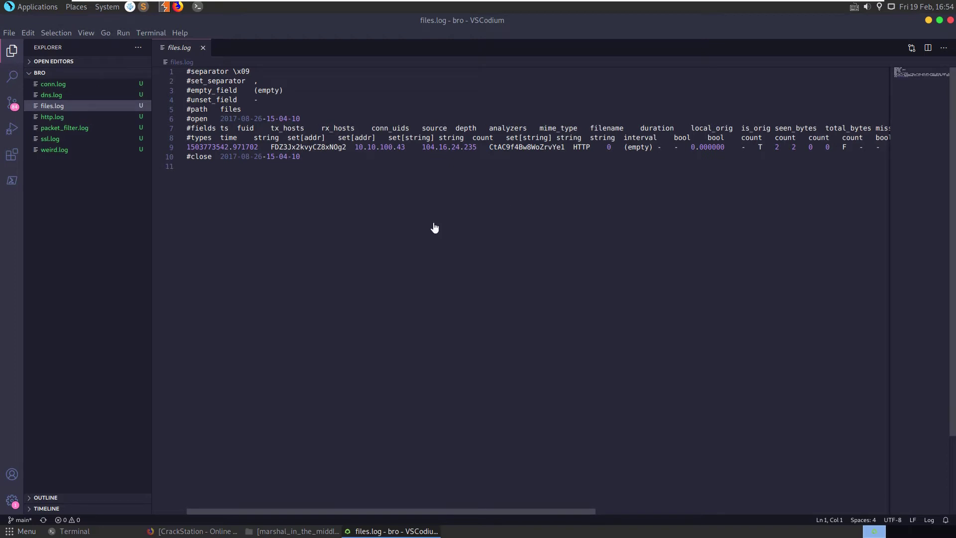
pyautogui.doubleClick(293, 148)
pyautogui.rightClick(294, 148)
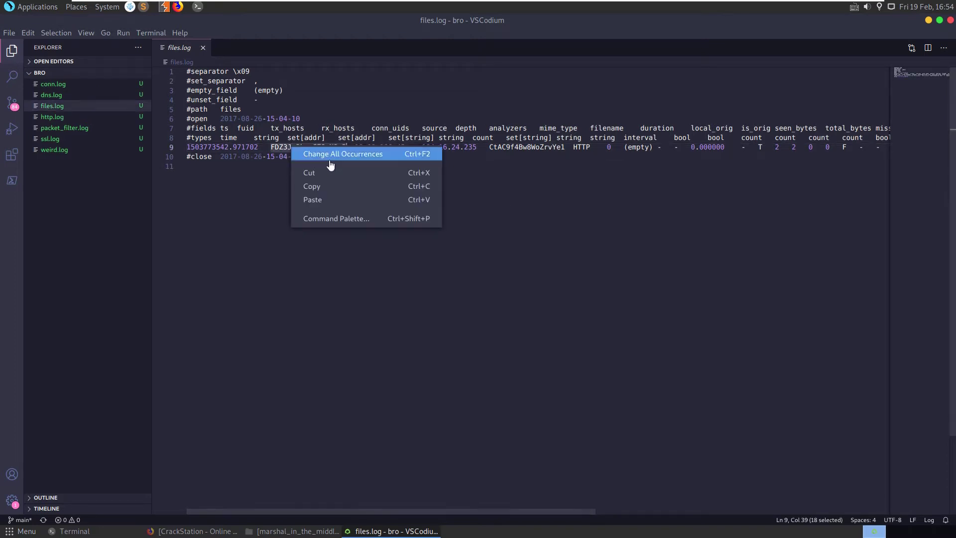
pyautogui.click(326, 186)
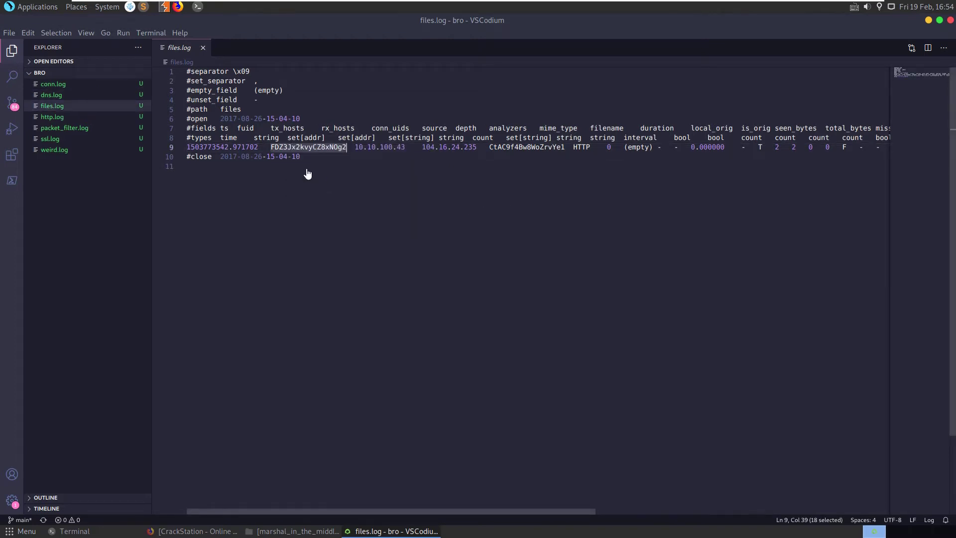
# - Search http.log for the copied file ID FDZ3Jx2kvyCZ8xNOg2
pyautogui.click(56, 106)
pyautogui.click(55, 117)
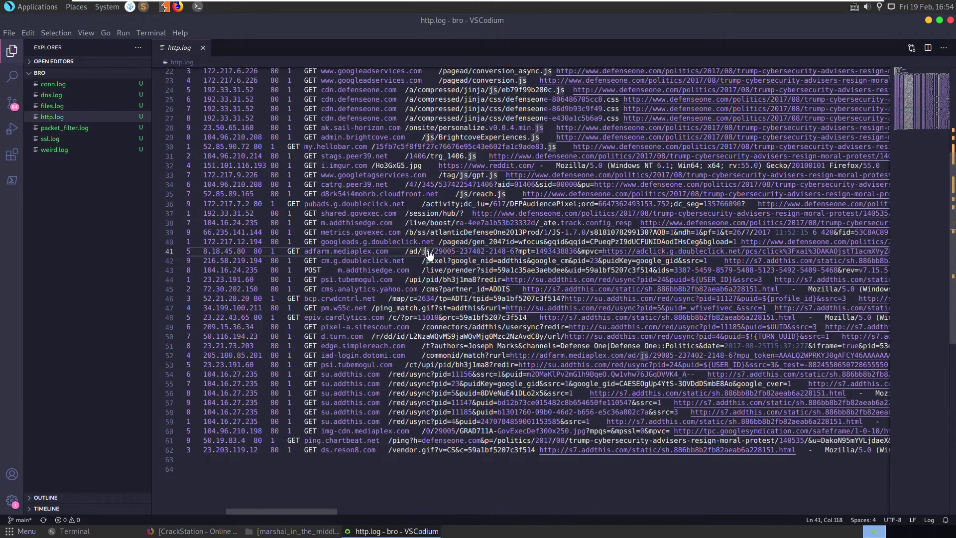
pyautogui.hotkey('ctrl', 'f')
pyautogui.hotkey('ctrl', 'v')
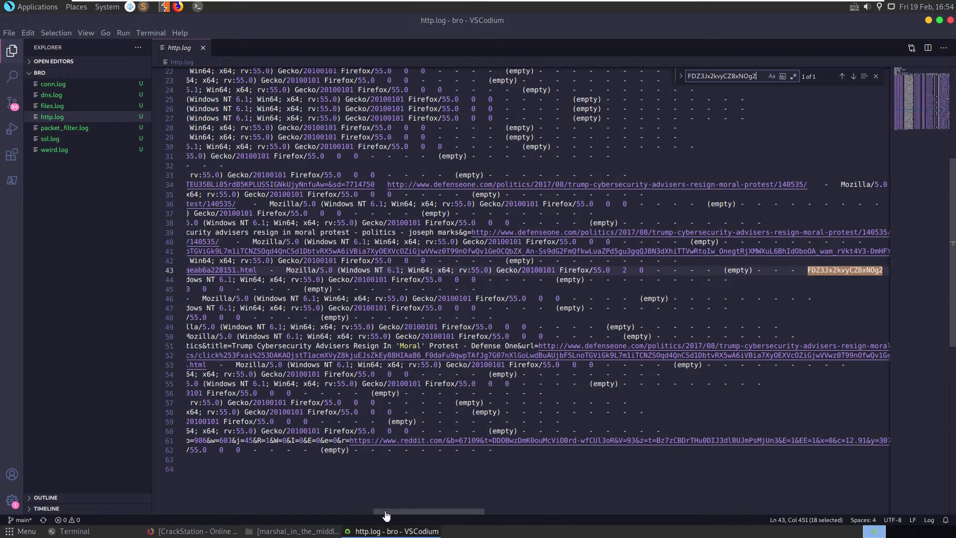
# - Examine the matching POST request on line 43 of http.log, including its host, URI and referrer link
pyautogui.hscroll(5, 412, 516)
pyautogui.hscroll(-5, 320, 508)
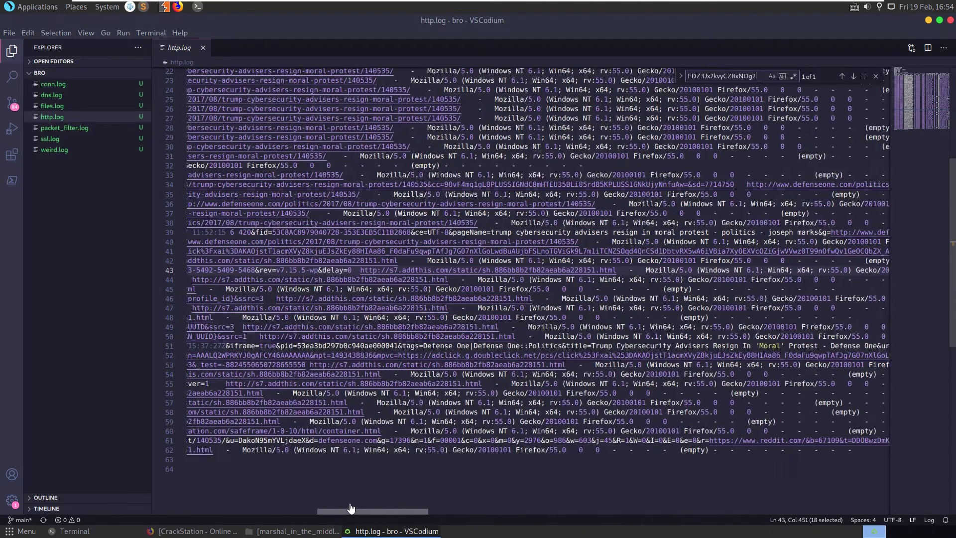
pyautogui.hscroll(-10, 312, 507)
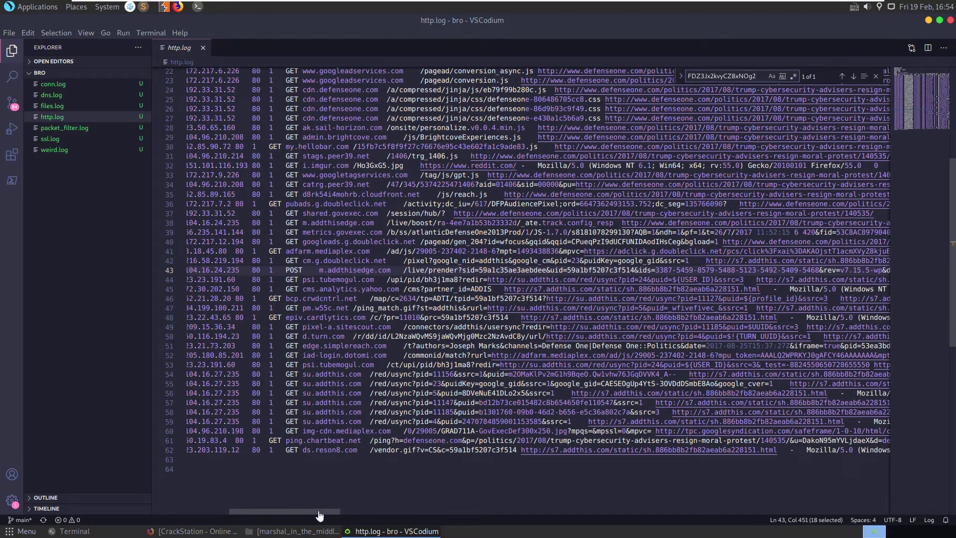
pyautogui.moveTo(315, 514); pyautogui.dragTo(417, 510)
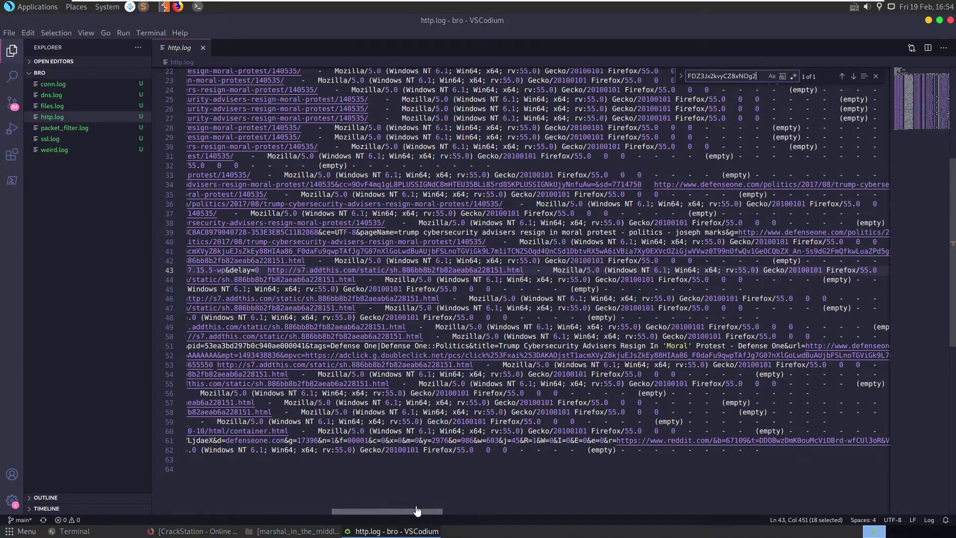
pyautogui.click(378, 271)
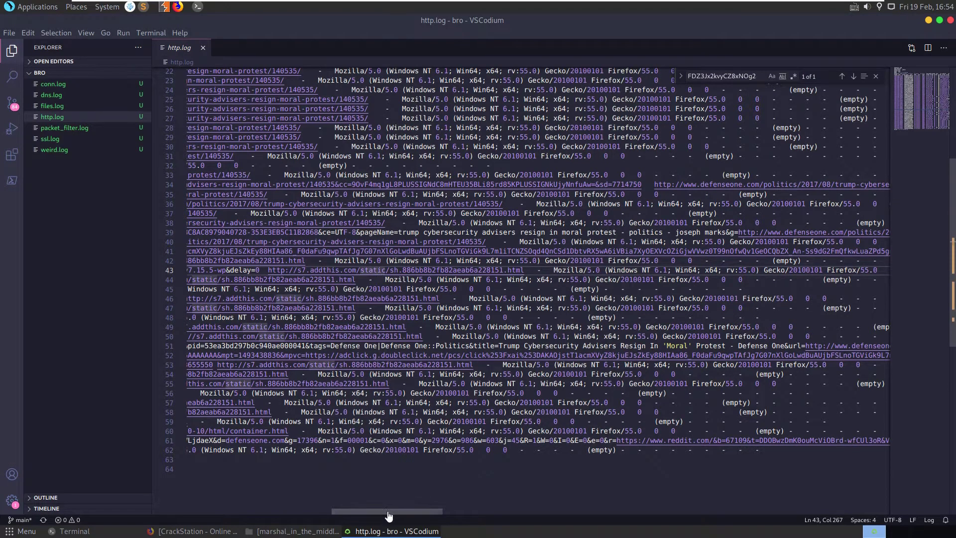
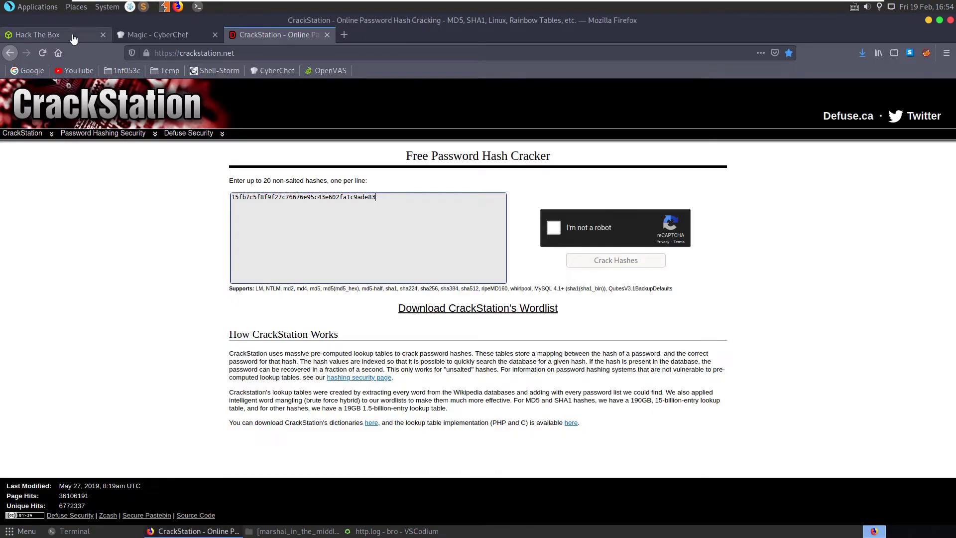
# - Reread the Marshal in the Middle challenge description in Firefox, and review http.log and files.log again in VSCodium
pyautogui.click(78, 37)
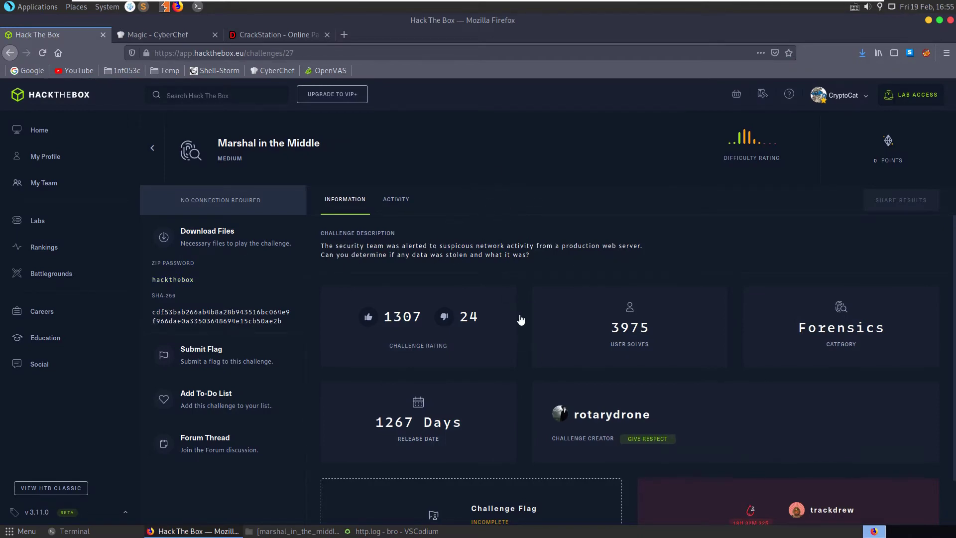
pyautogui.hotkey('alt', 'Tab')
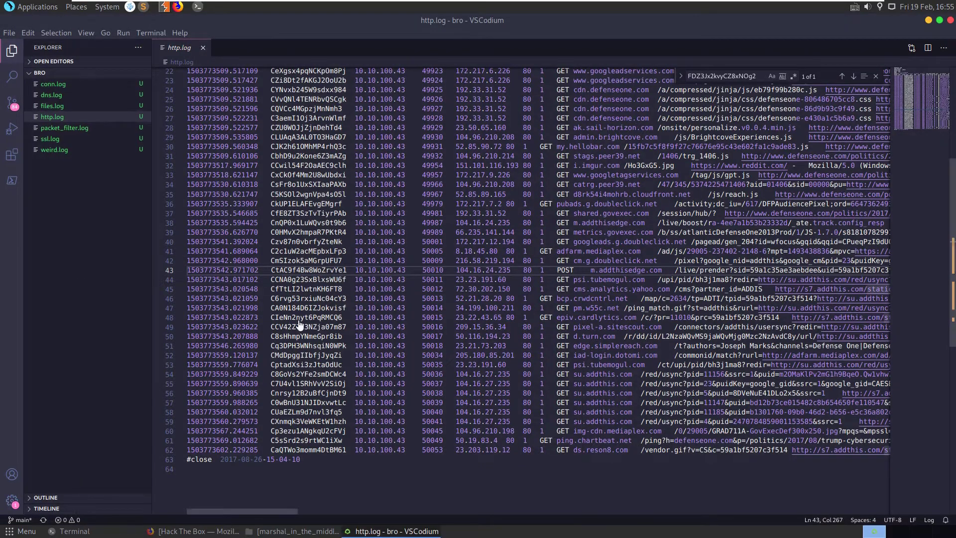
pyautogui.scroll(3, 298, 438)
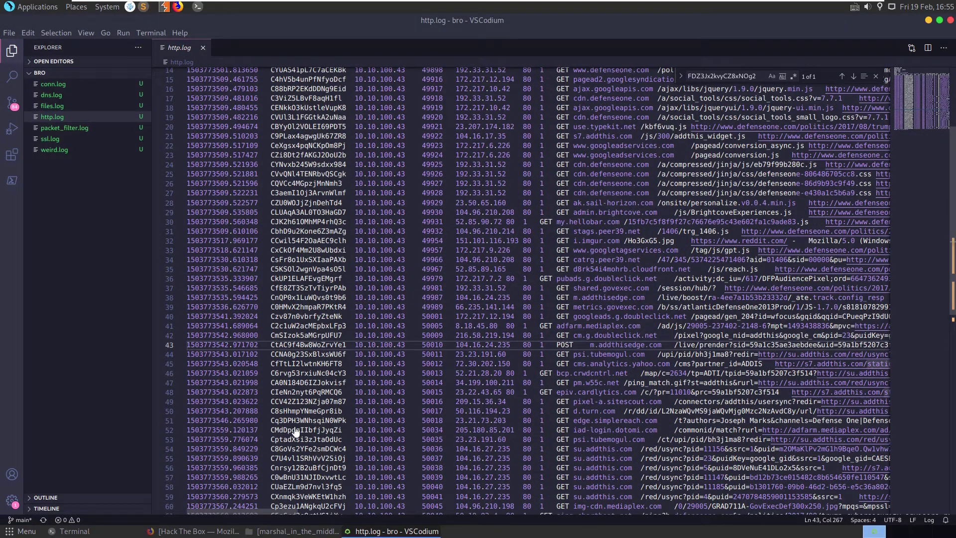
pyautogui.click(52, 106)
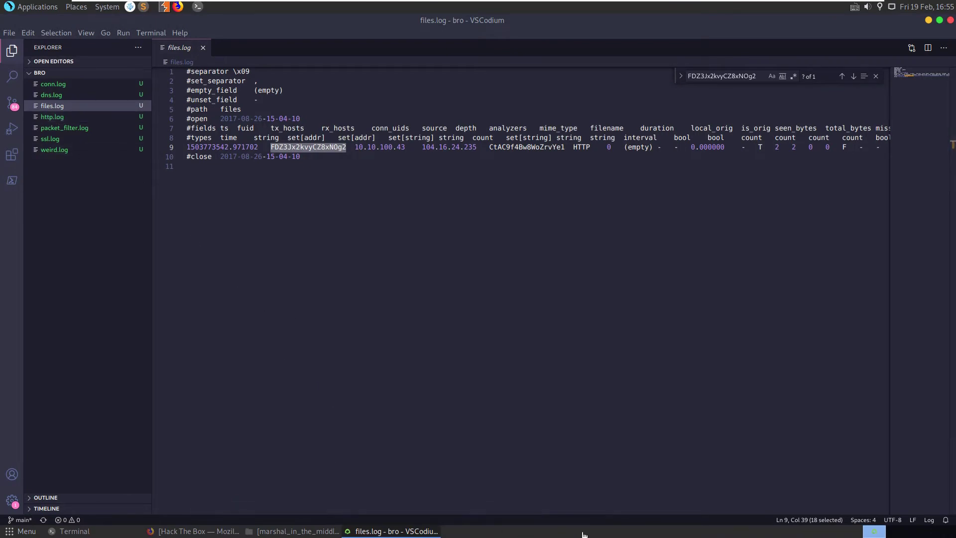
# - Examine the queried domain names in dns.log, highlighting the occurrences of d8rk54i4mohrb.cloudfront.net from line 207
pyautogui.click(51, 95)
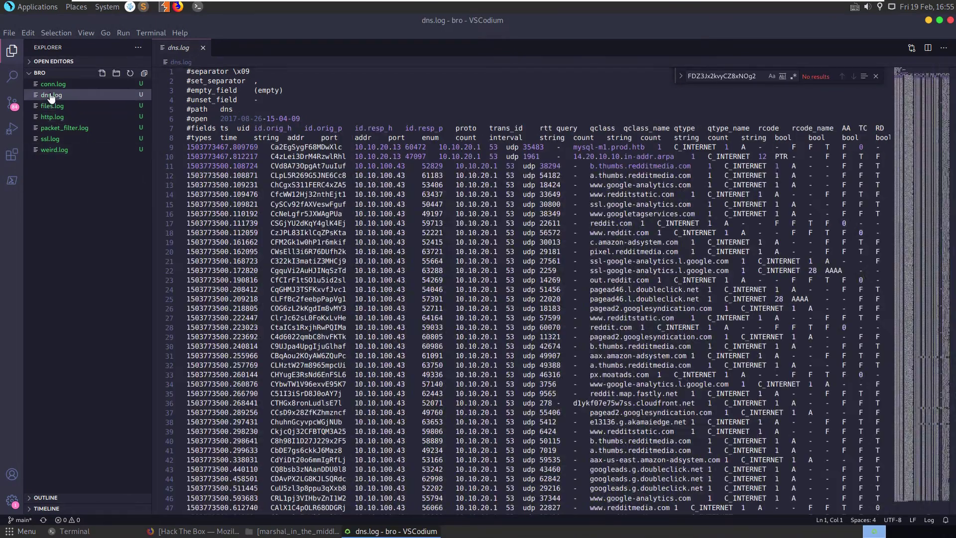
pyautogui.scroll(-20, 416, 267)
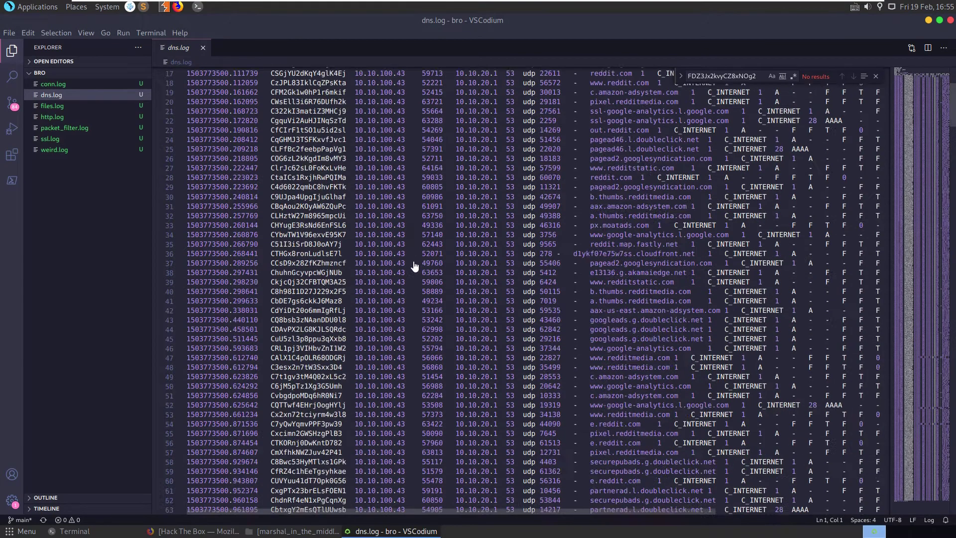
pyautogui.scroll(-11, 389, 238)
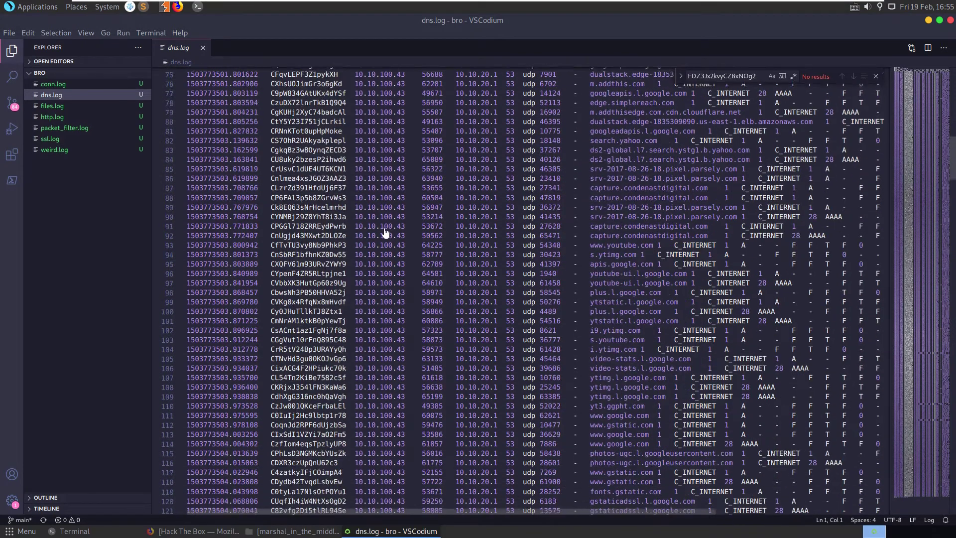
pyautogui.scroll(-12, 432, 302)
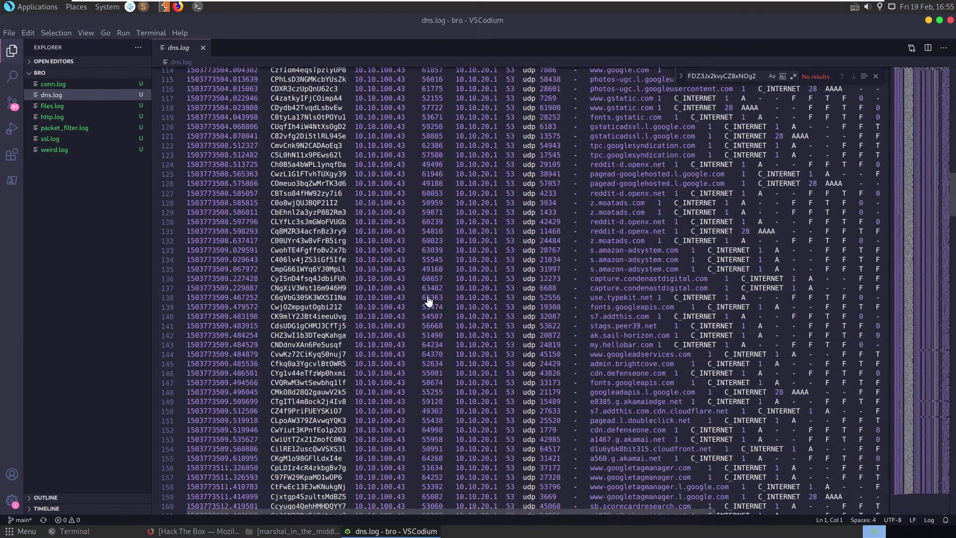
pyautogui.scroll(-10, 435, 335)
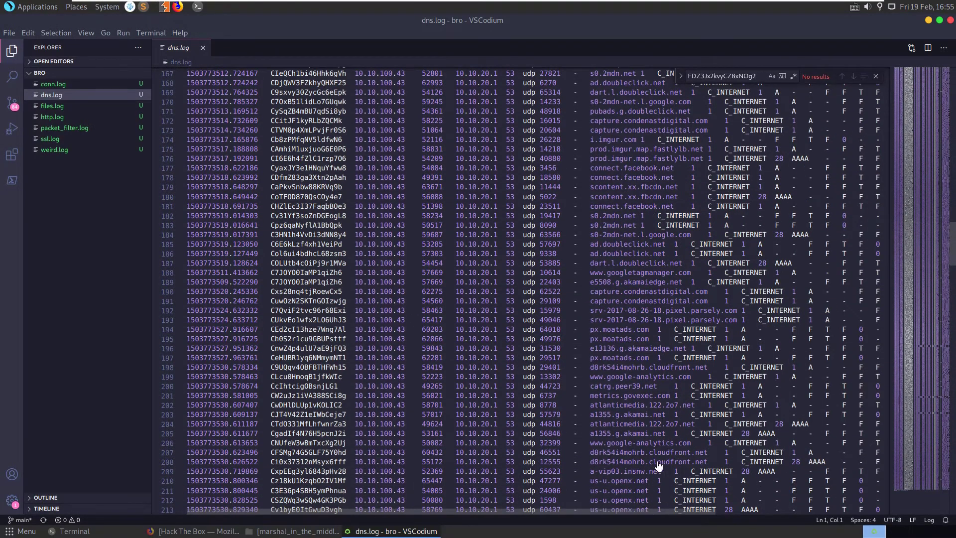
pyautogui.doubleClick(622, 453)
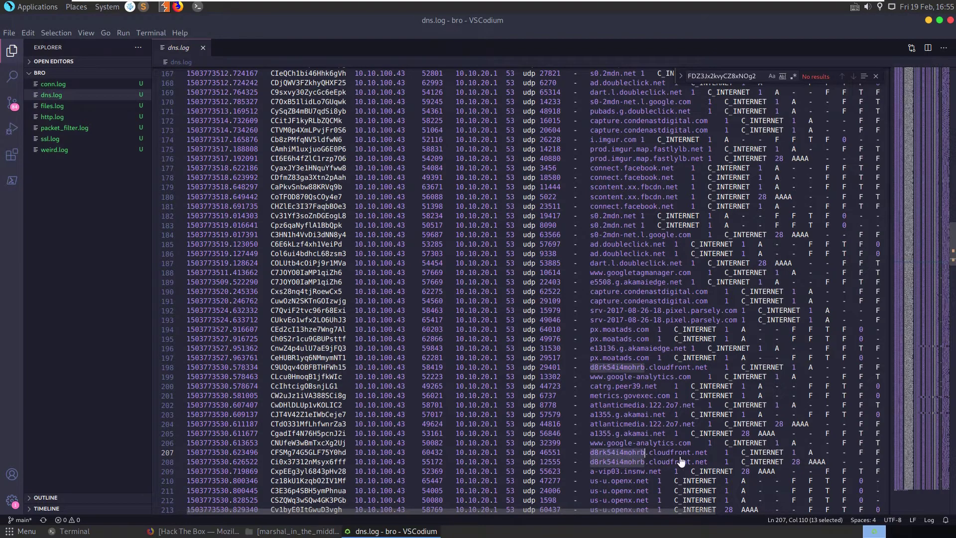
pyautogui.moveTo(707, 457); pyautogui.dragTo(590, 455)
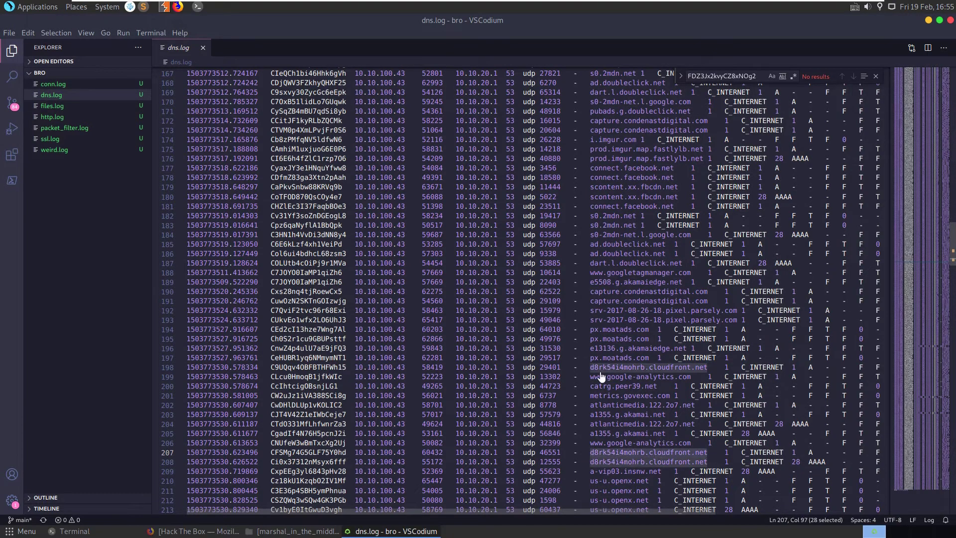
pyautogui.scroll(-8, 595, 378)
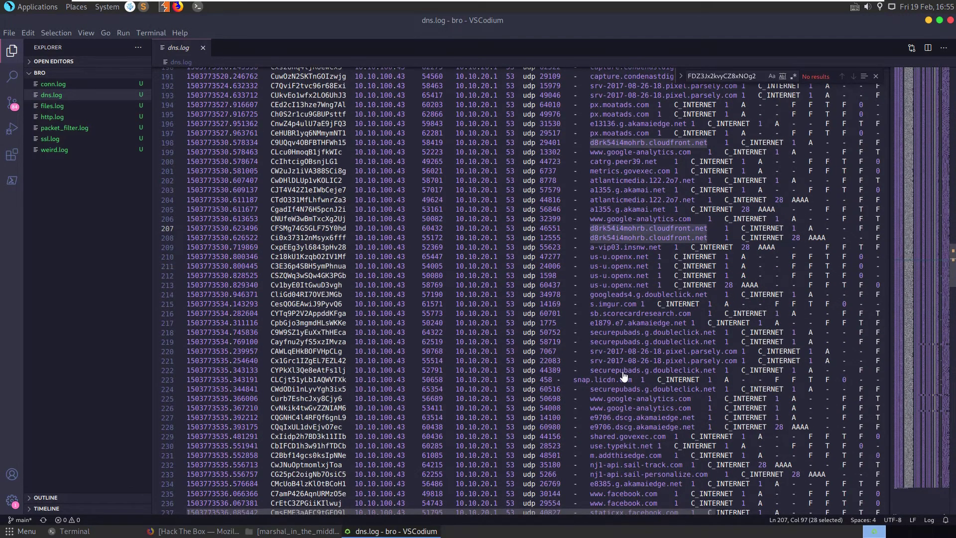
pyautogui.scroll(-3, 624, 375)
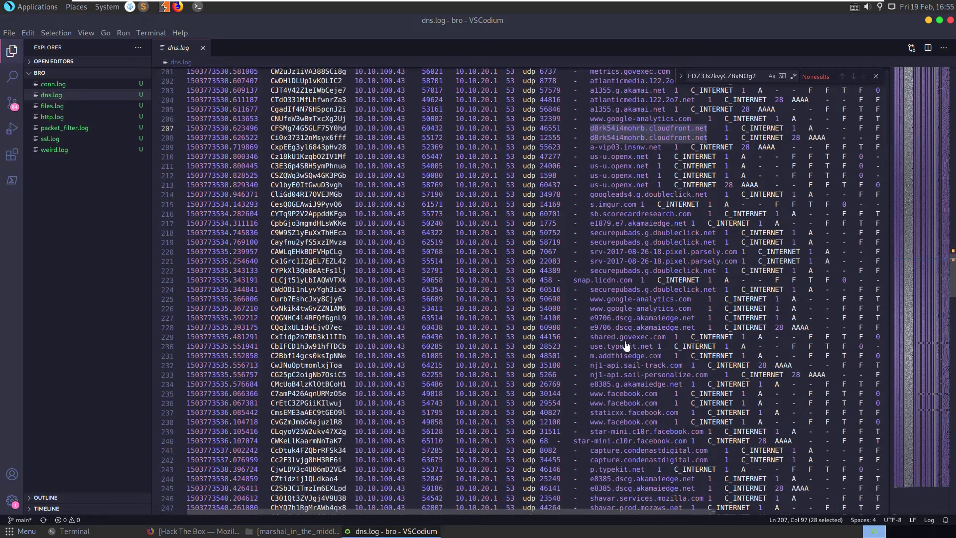
# - Examine the remaining queried domain names in dns.log down to its end, and review the connection records in conn.log
pyautogui.scroll(-2, 627, 346)
pyautogui.scroll(-4, 635, 377)
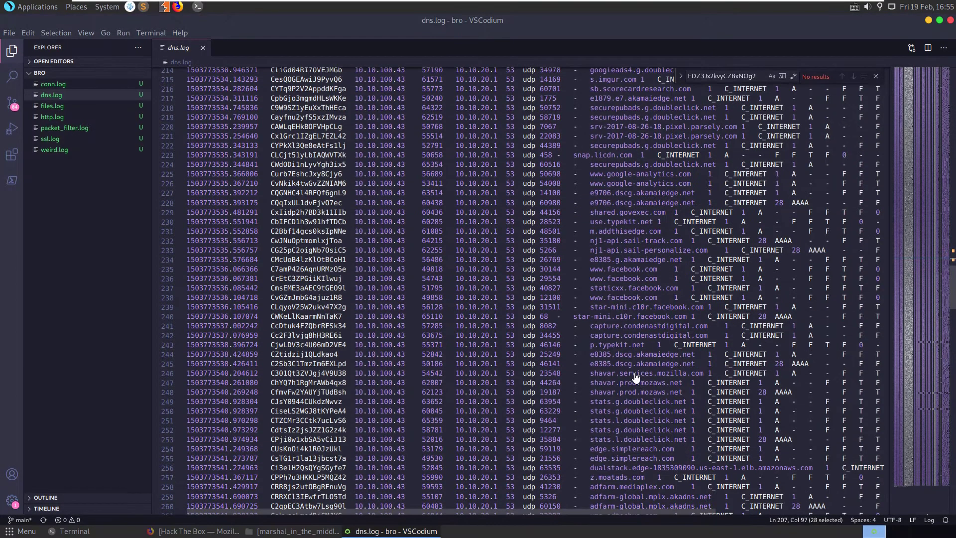
pyautogui.scroll(-11, 630, 204)
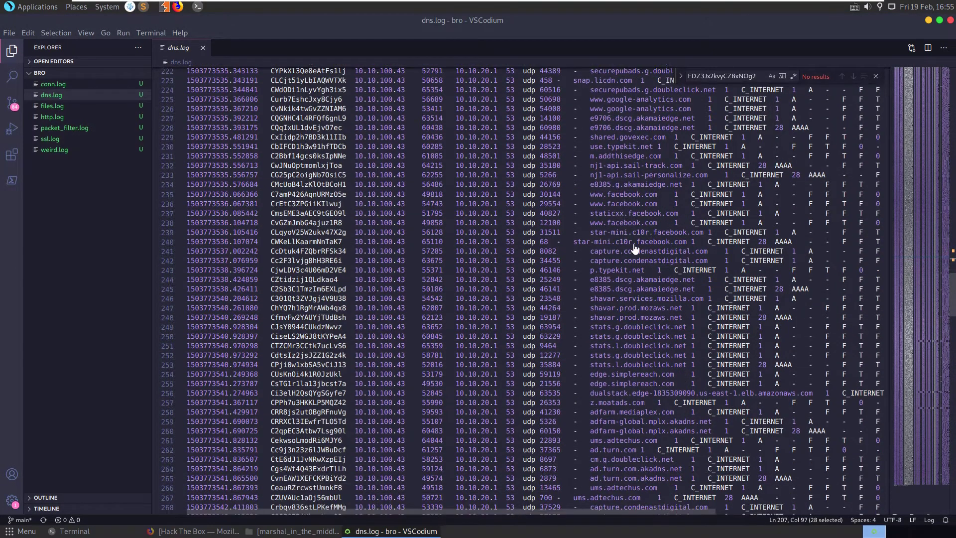
pyautogui.scroll(-11, 613, 334)
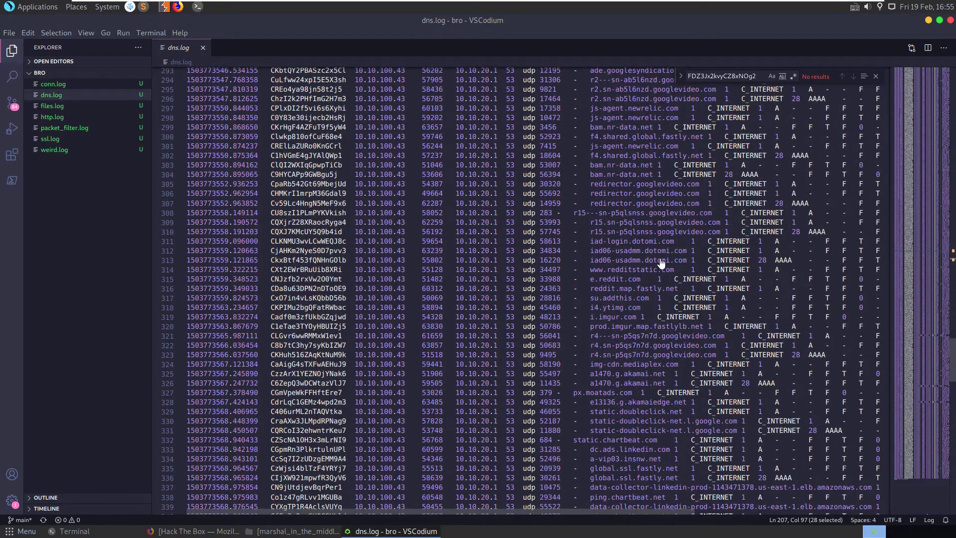
pyautogui.scroll(-16, 660, 261)
pyautogui.scroll(-18, 641, 263)
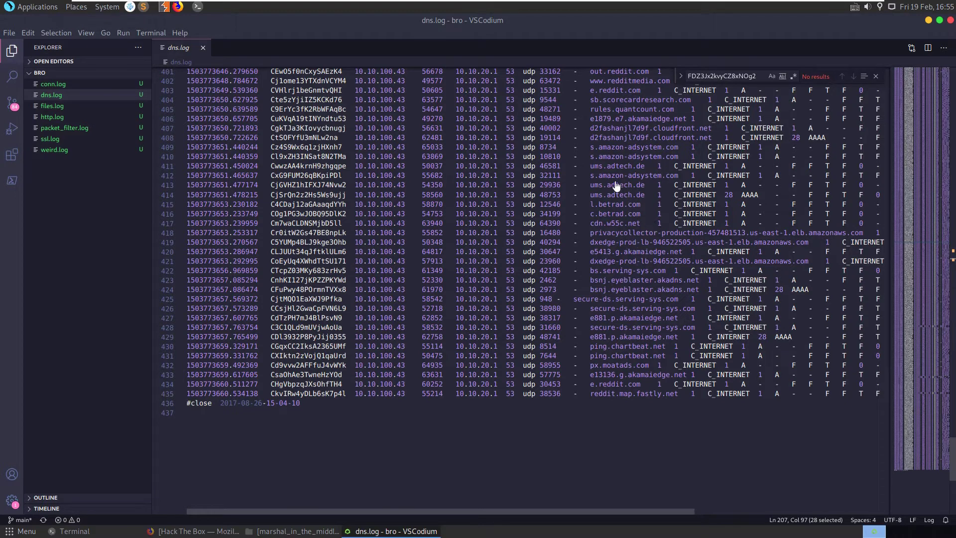
pyautogui.scroll(2, 655, 100)
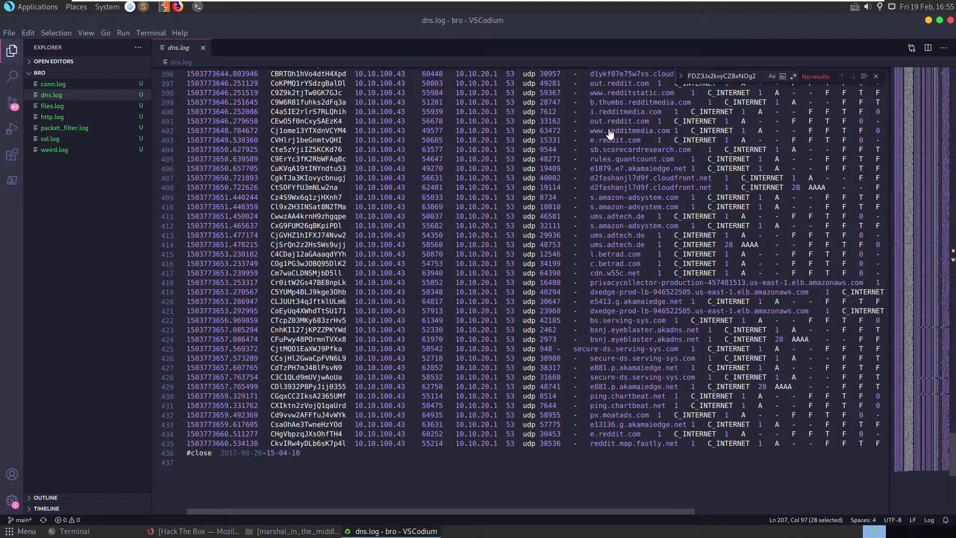
pyautogui.scroll(1, 633, 153)
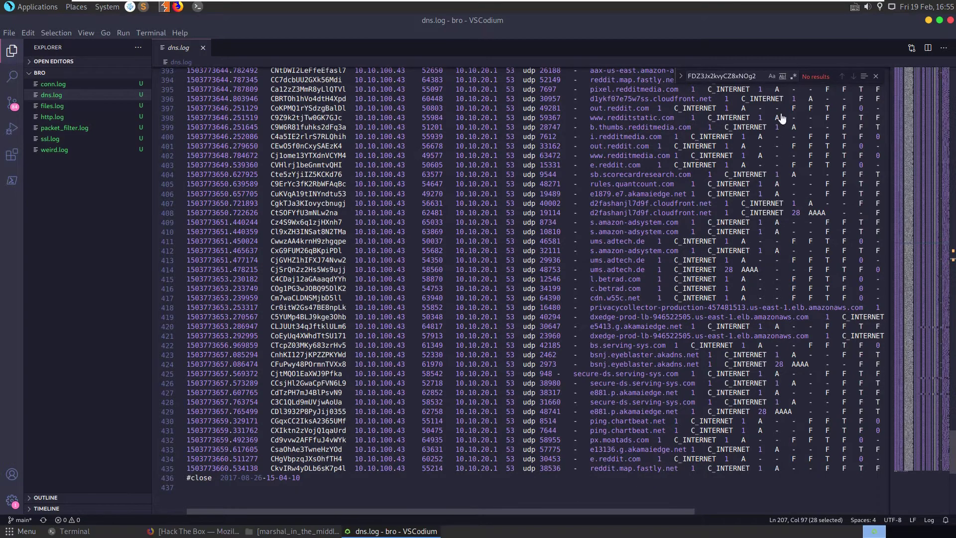
pyautogui.click(52, 85)
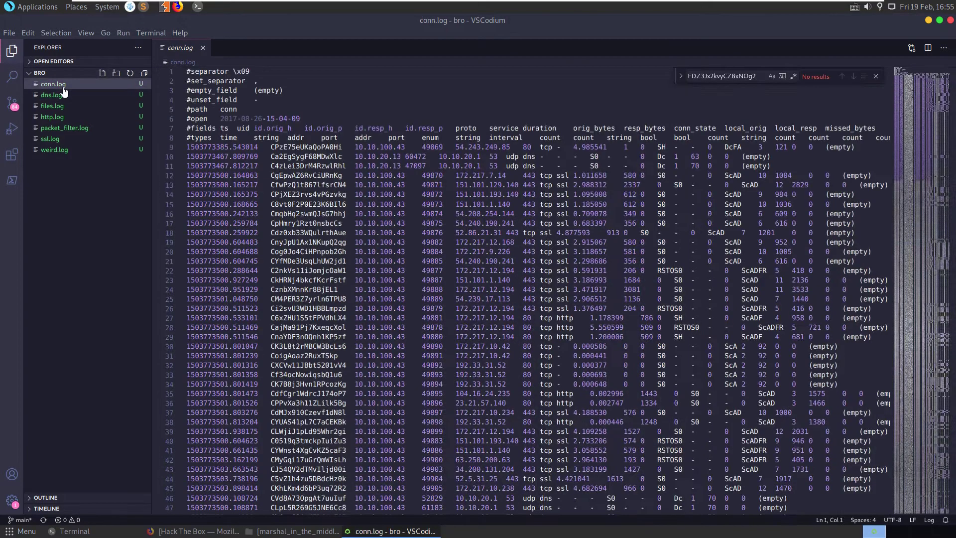
pyautogui.scroll(-8, 751, 338)
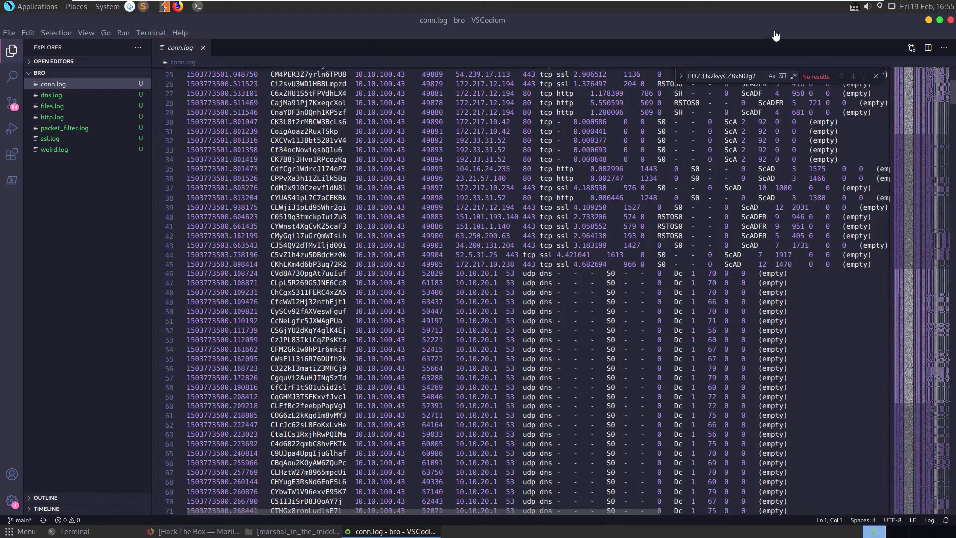
# - Switch to the marshal_in_the_middle folder in the file manager and open chalcap.pcapng in Wireshark
pyautogui.click(927, 21)
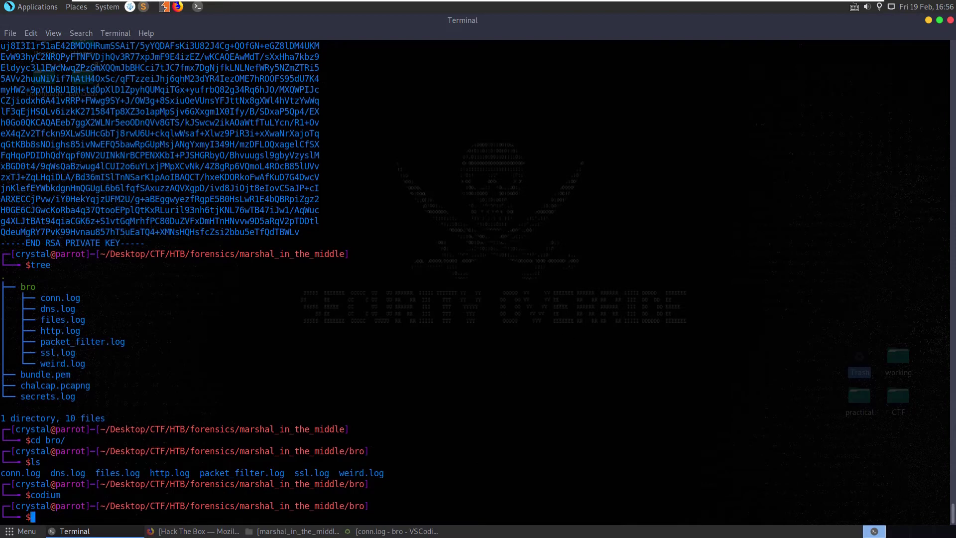
pyautogui.click(310, 532)
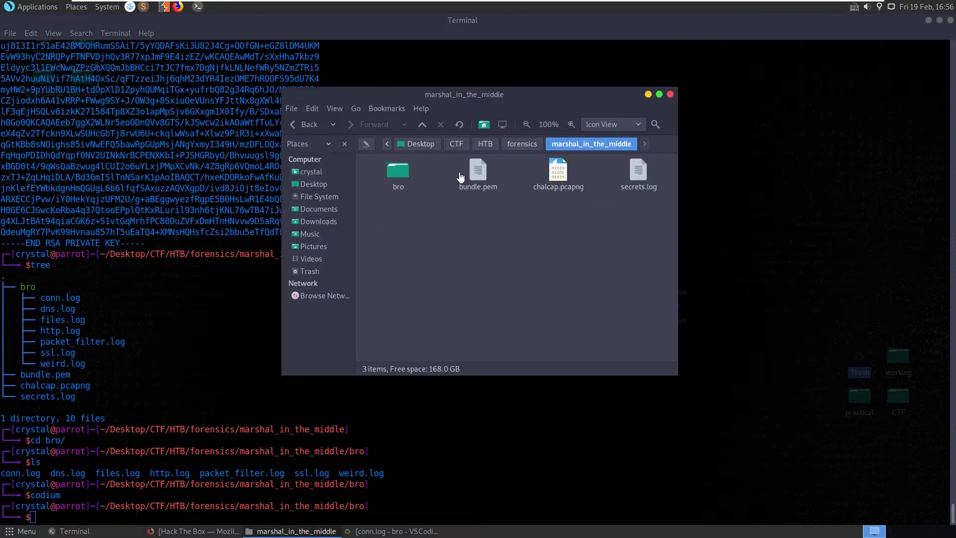
pyautogui.doubleClick(568, 181)
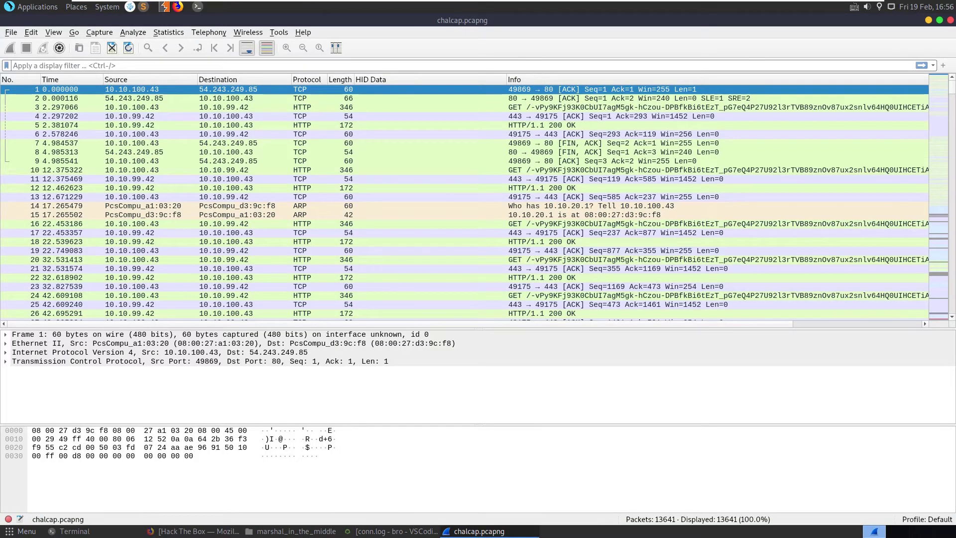
# - Review the capture file properties of chalcap.pcapng, highlighting the captured packet count and the elapsed time
pyautogui.click(169, 33)
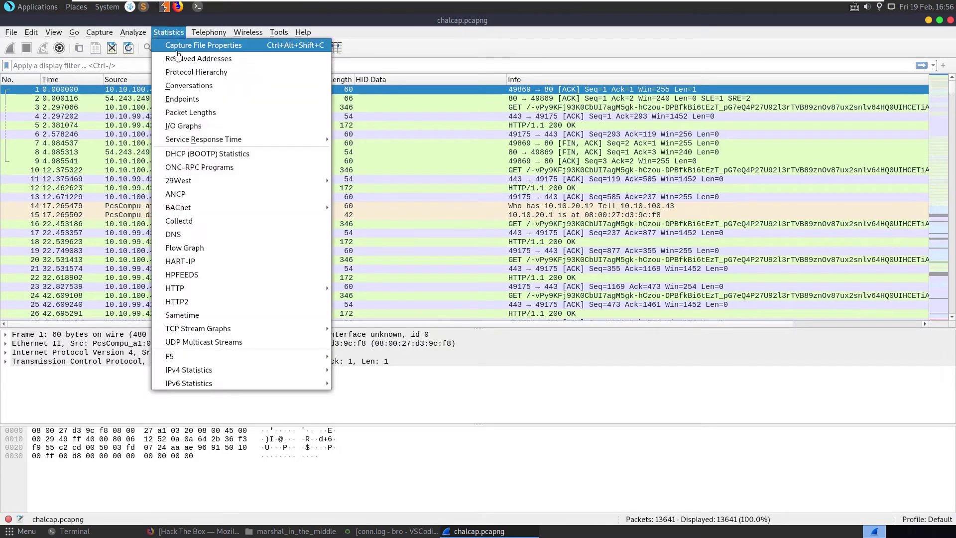
pyautogui.click(179, 50)
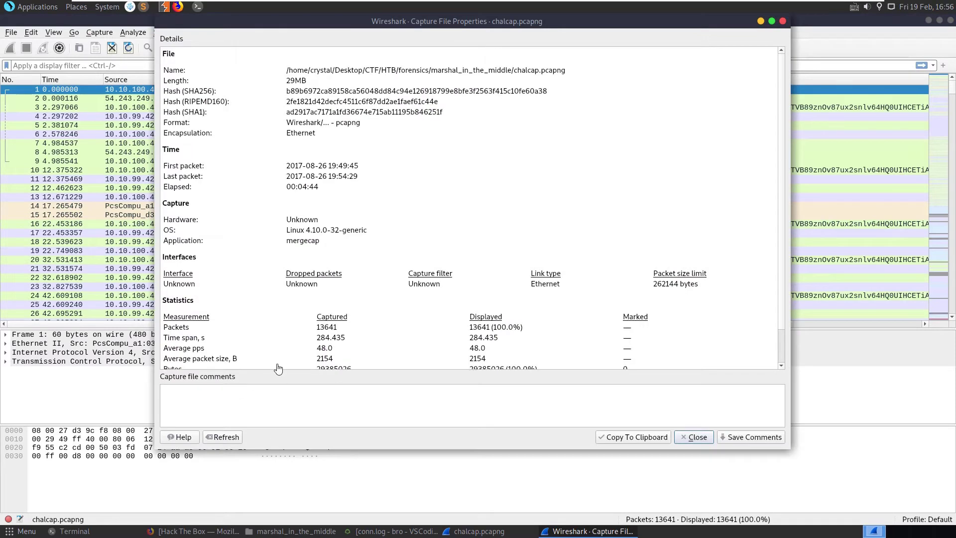
pyautogui.scroll(-1, 291, 360)
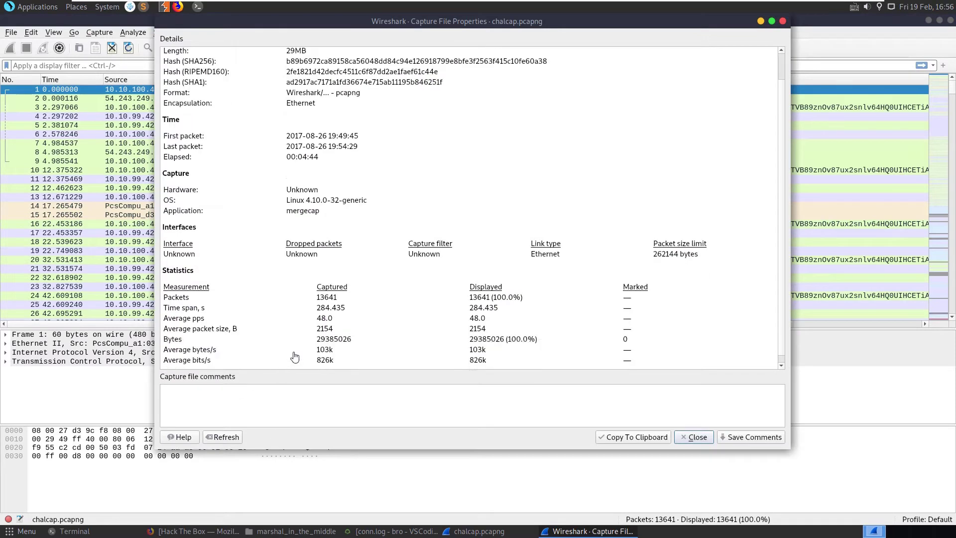
pyautogui.doubleClick(327, 297)
pyautogui.scroll(1, 346, 356)
pyautogui.moveTo(319, 190); pyautogui.dragTo(291, 189)
pyautogui.scroll(-1, 328, 191)
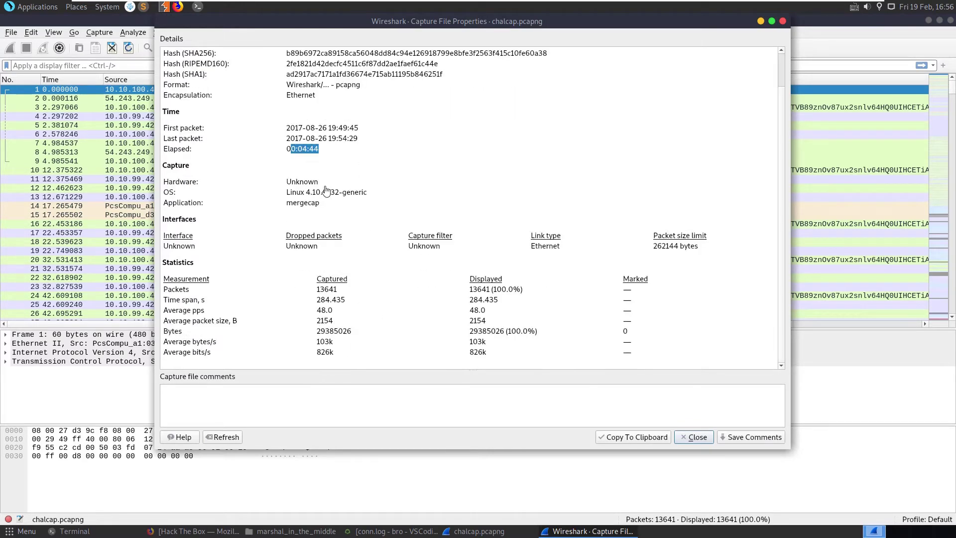
pyautogui.click(782, 21)
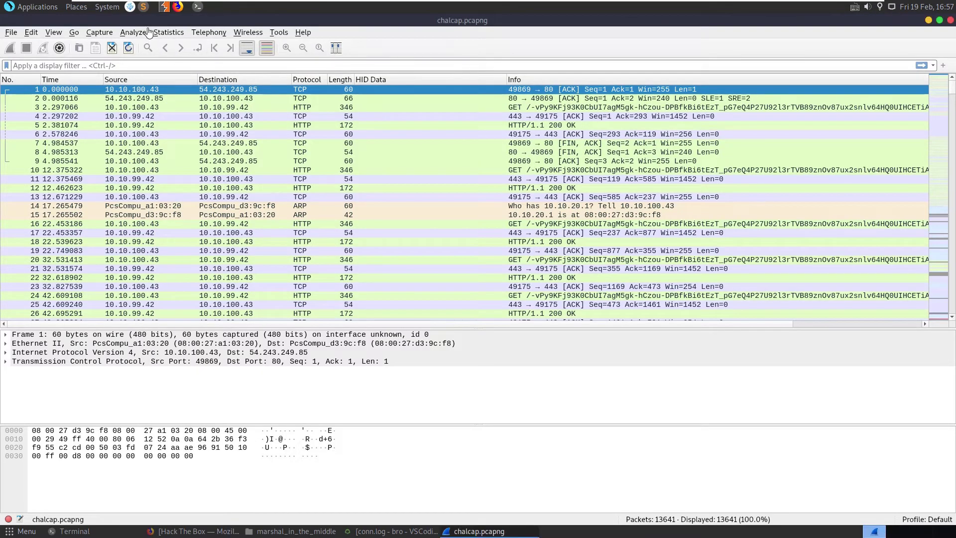
# - Examine the protocol hierarchy statistics of the capture, including the TCP, SSH, malformed packet and HTTP rows
pyautogui.click(163, 34)
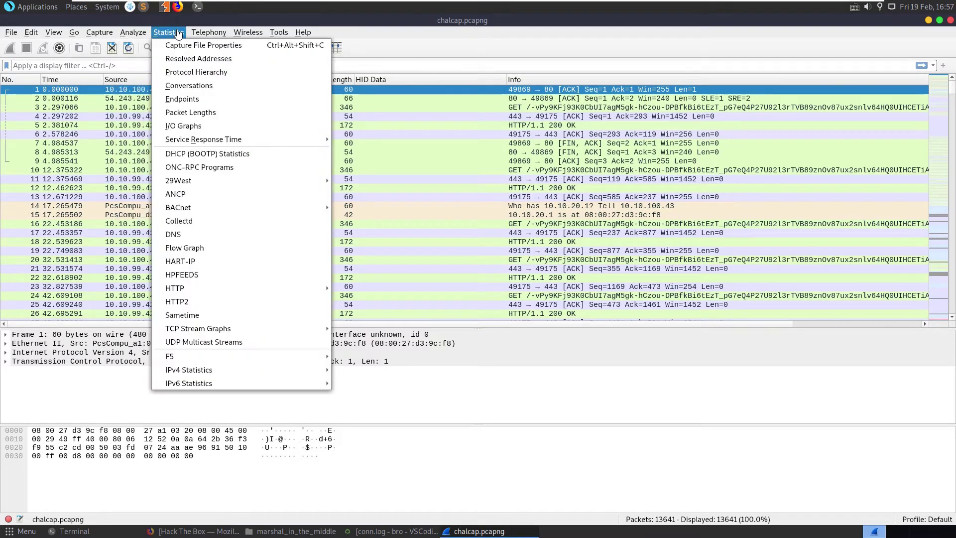
pyautogui.click(180, 70)
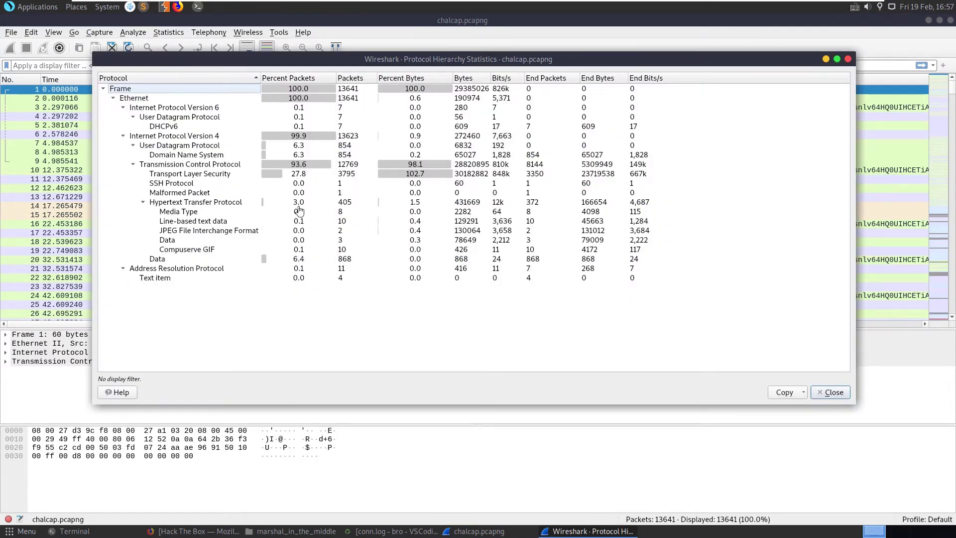
pyautogui.click(177, 164)
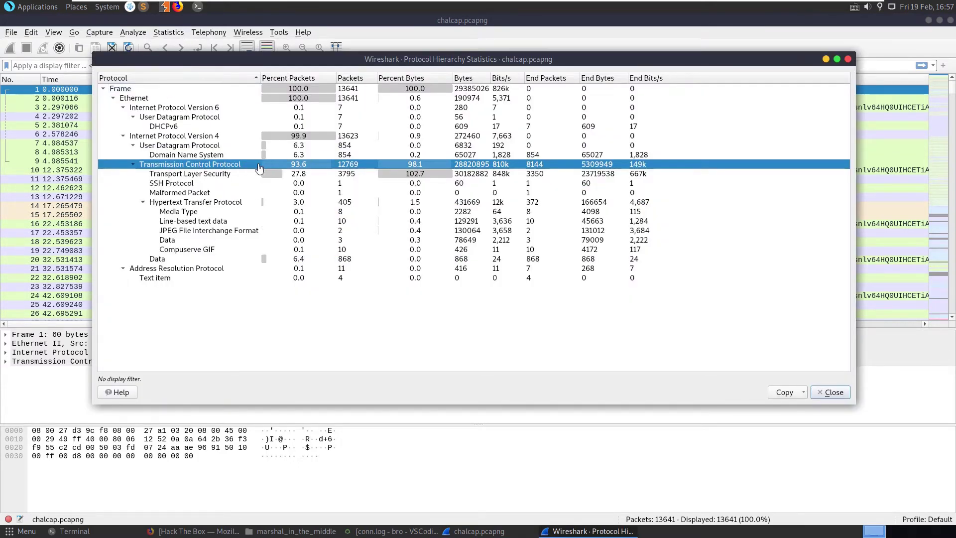
pyautogui.click(172, 184)
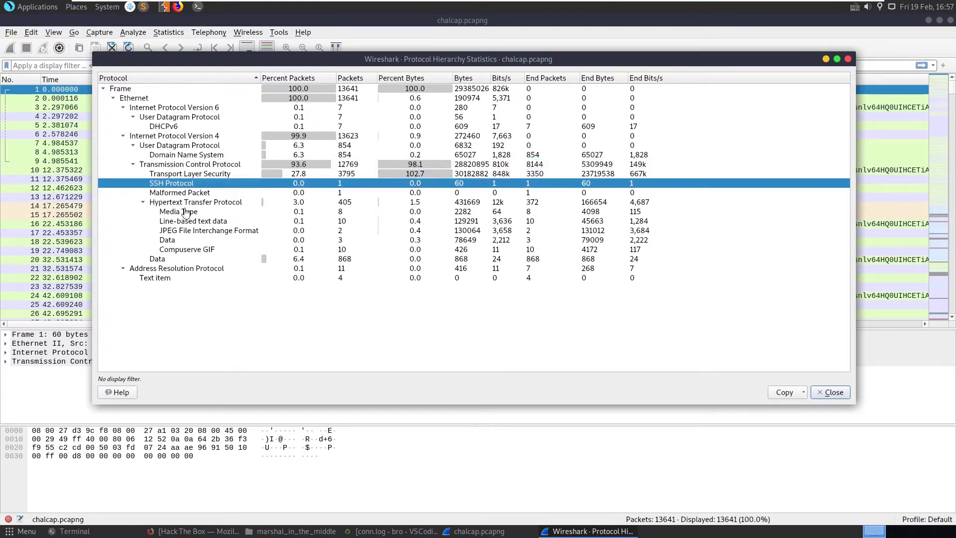
pyautogui.click(185, 194)
pyautogui.click(184, 203)
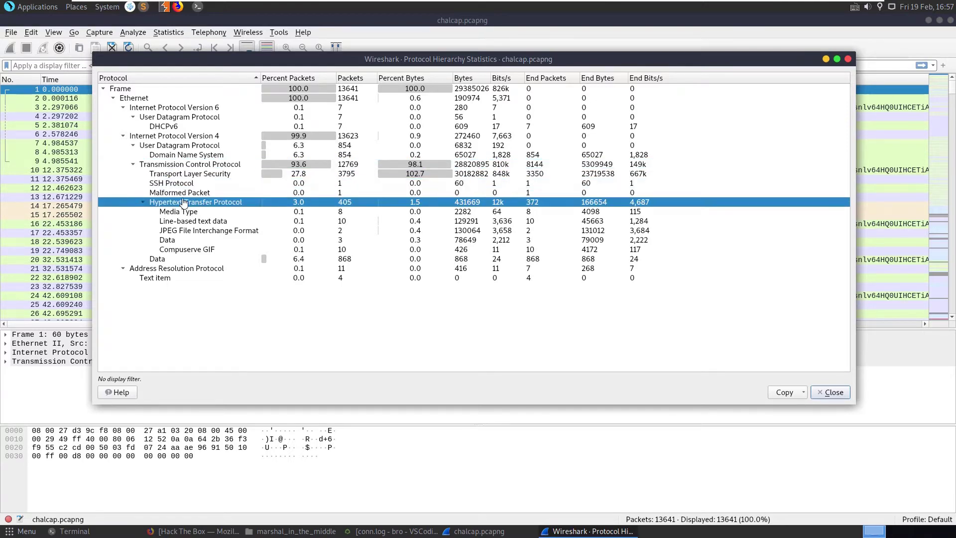
# - Apply Hypertext Transfer Protocol from the protocol hierarchy as the display filter, and close the statistics
pyautogui.rightClick(180, 204)
pyautogui.moveTo(220, 207)
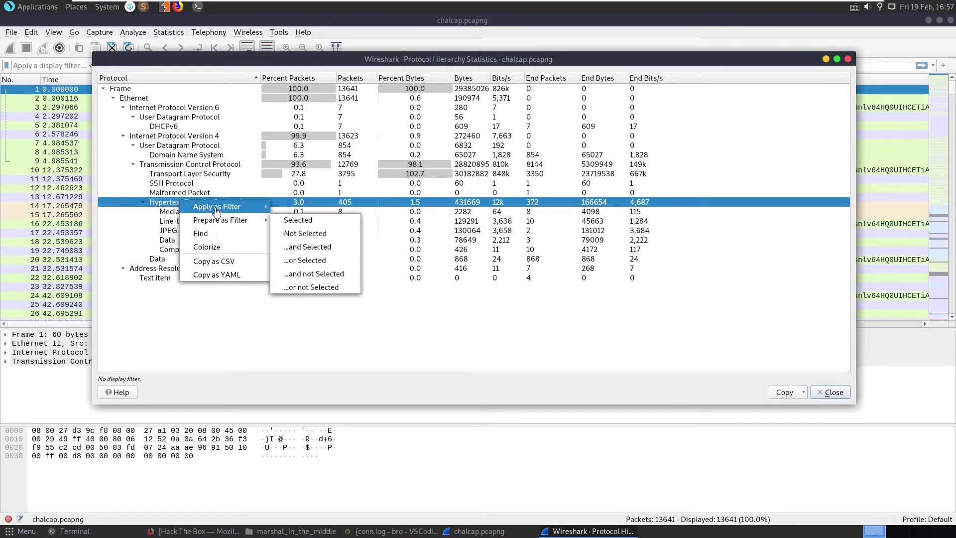
pyautogui.click(307, 213)
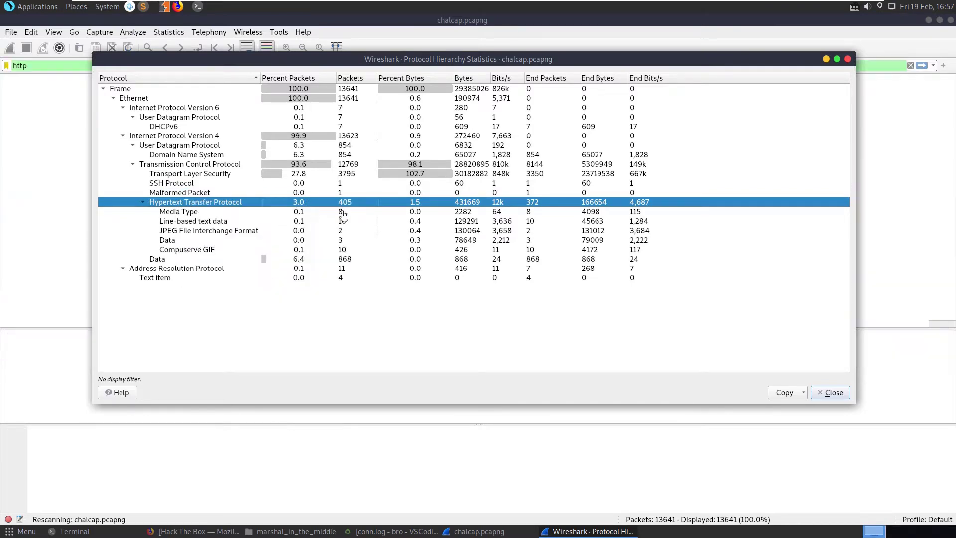
pyautogui.click(829, 393)
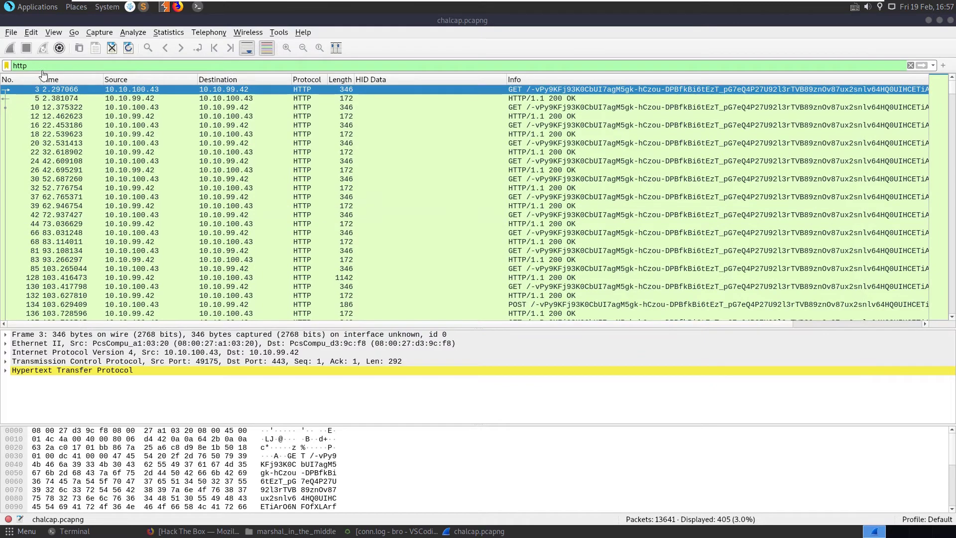
# - Follow the HTTP stream of packet 3 and read through its GET requests and server responses
pyautogui.rightClick(666, 91)
pyautogui.moveTo(764, 245)
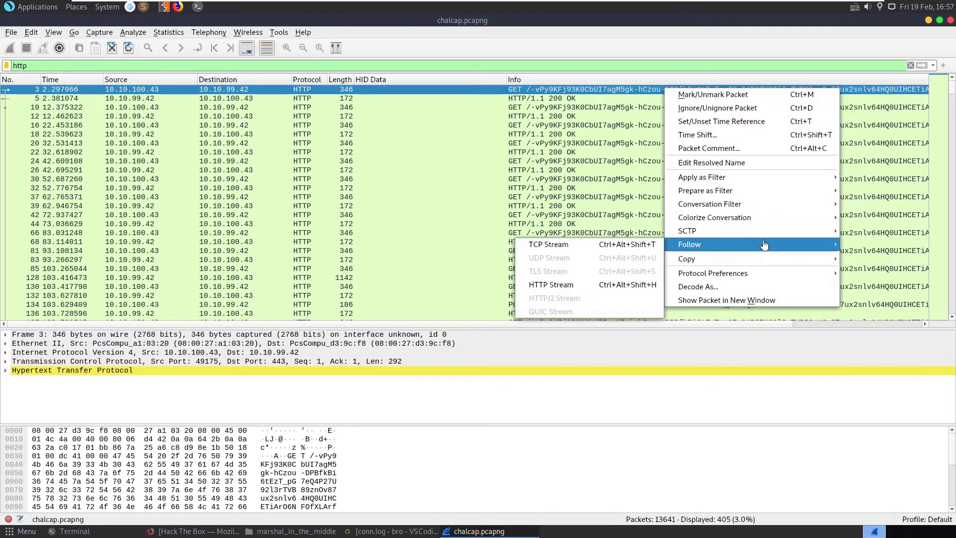
pyautogui.click(551, 285)
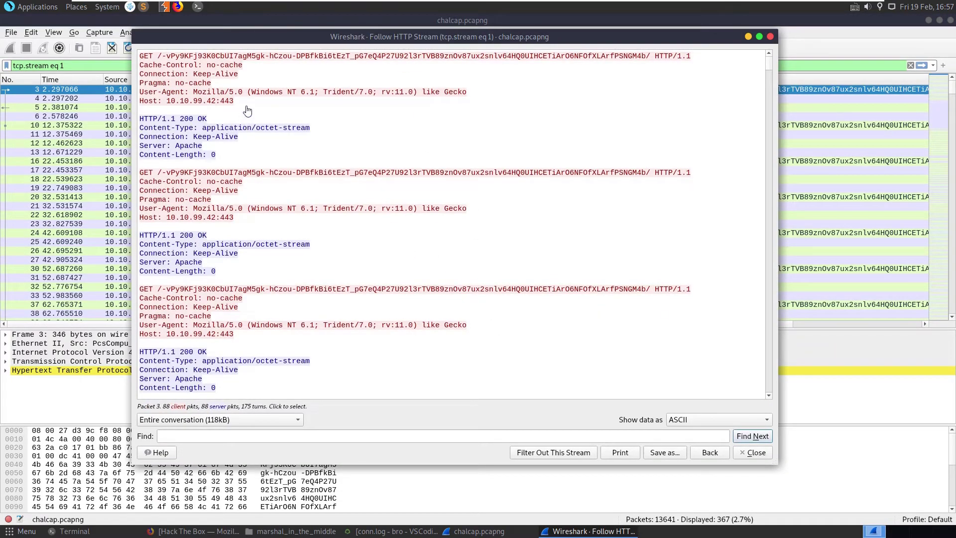
pyautogui.moveTo(642, 176); pyautogui.dragTo(215, 174)
pyautogui.scroll(-5, 232, 172)
pyautogui.scroll(-10, 232, 173)
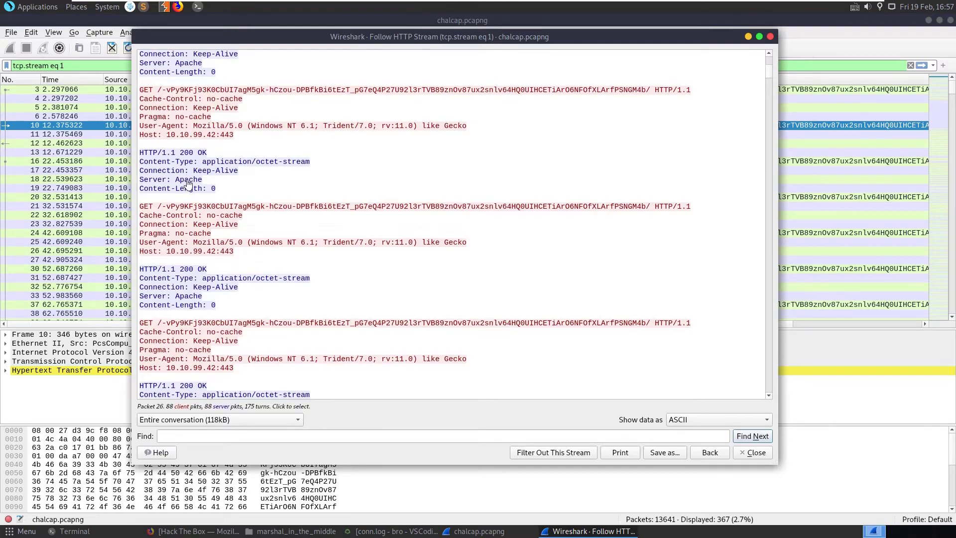
pyautogui.scroll(-6, 199, 182)
pyautogui.scroll(-4, 324, 181)
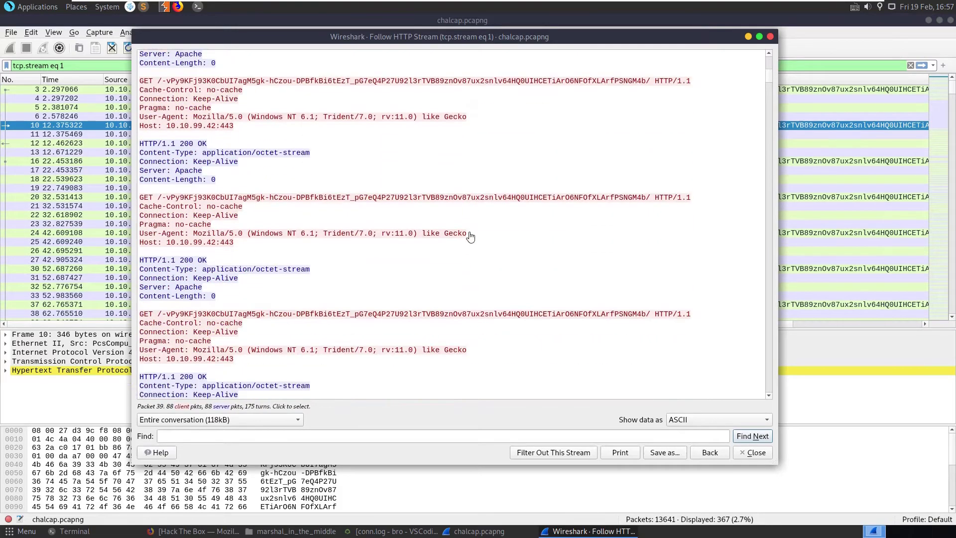
# - Examine the octet-stream response data of packet 128 and the rest of the HTTP stream, and close the stream view
pyautogui.moveTo(769, 85)
pyautogui.mouseDown()
pyautogui.moveTo(764, 133)
pyautogui.moveTo(762, 94)
pyautogui.mouseUp()
pyautogui.scroll(12, 642, 121)
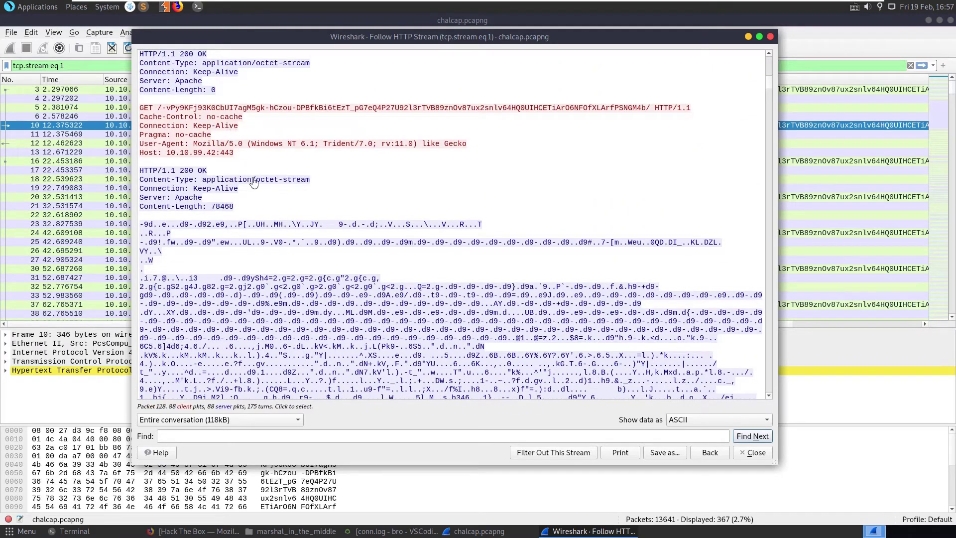
pyautogui.click(329, 250)
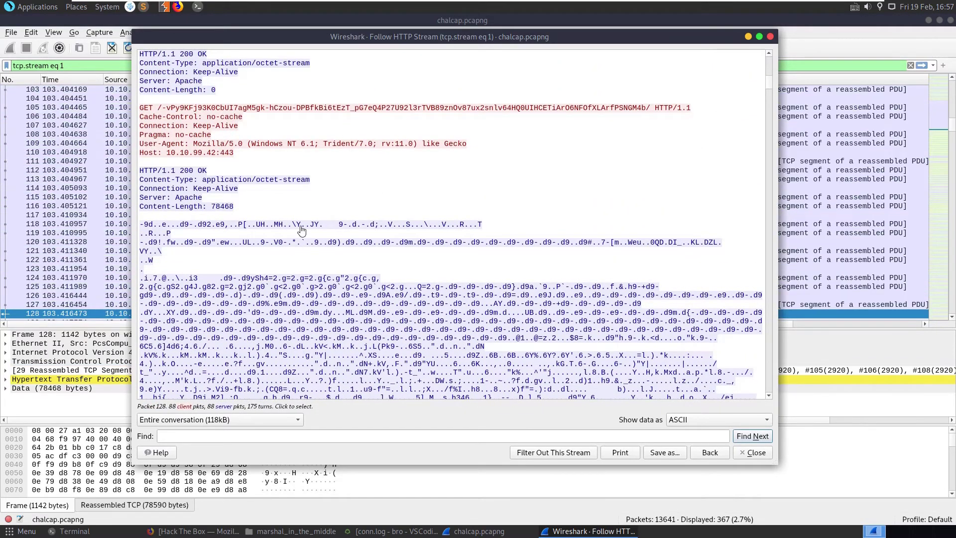
pyautogui.scroll(-7, 297, 253)
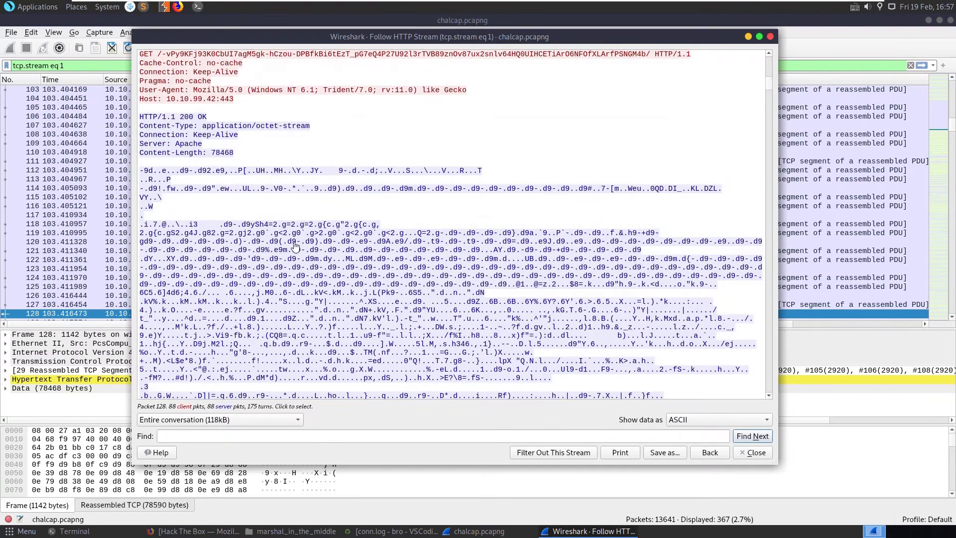
pyautogui.moveTo(771, 91); pyautogui.dragTo(770, 357)
pyautogui.click(770, 37)
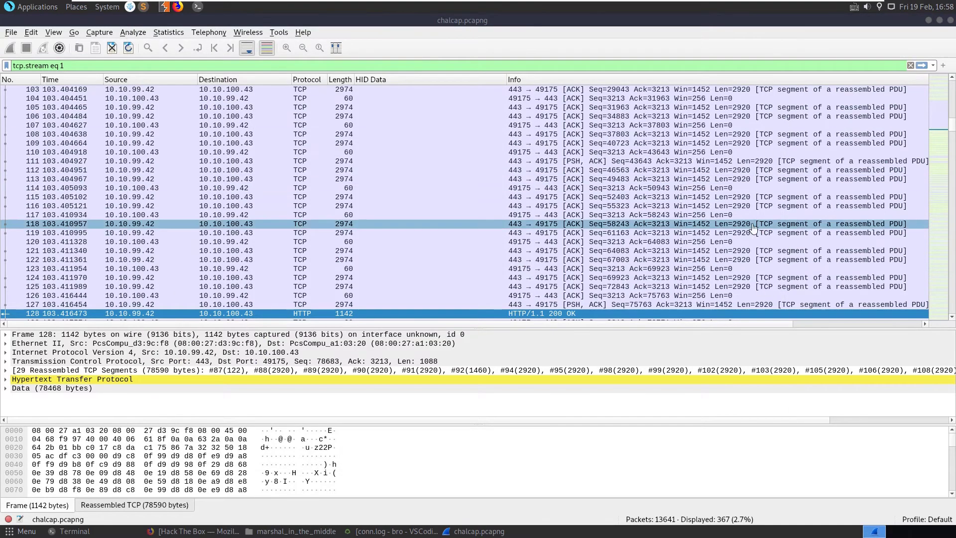
# - Clear the tcp.stream eq 1 filter and apply the display filter http to the capture
pyautogui.scroll(-10, 756, 199)
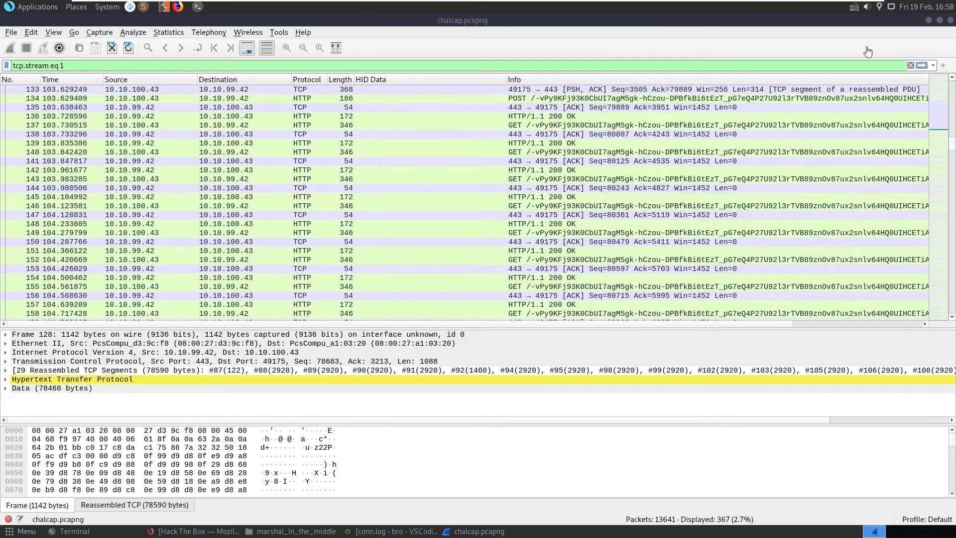
pyautogui.click(910, 66)
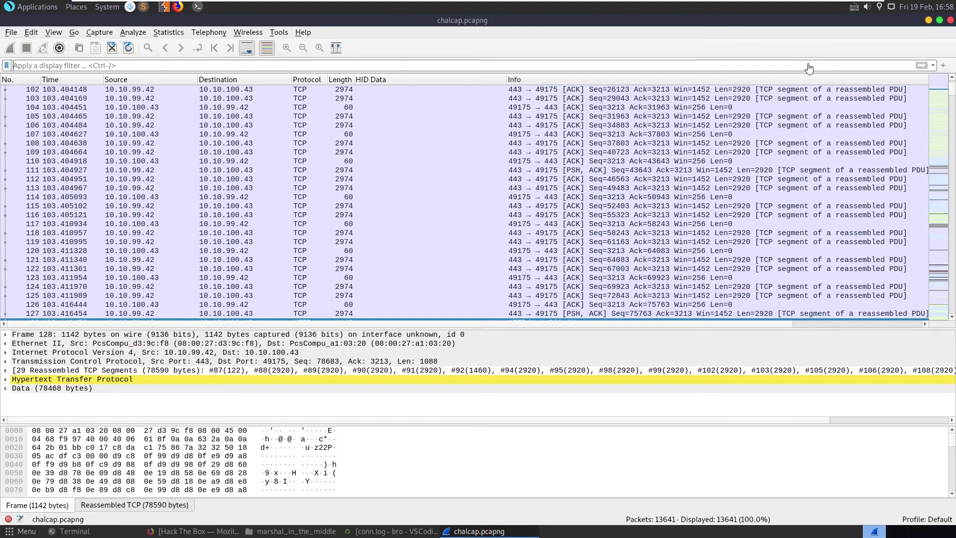
pyautogui.click(807, 66)
pyautogui.write('http')
pyautogui.press('Return')
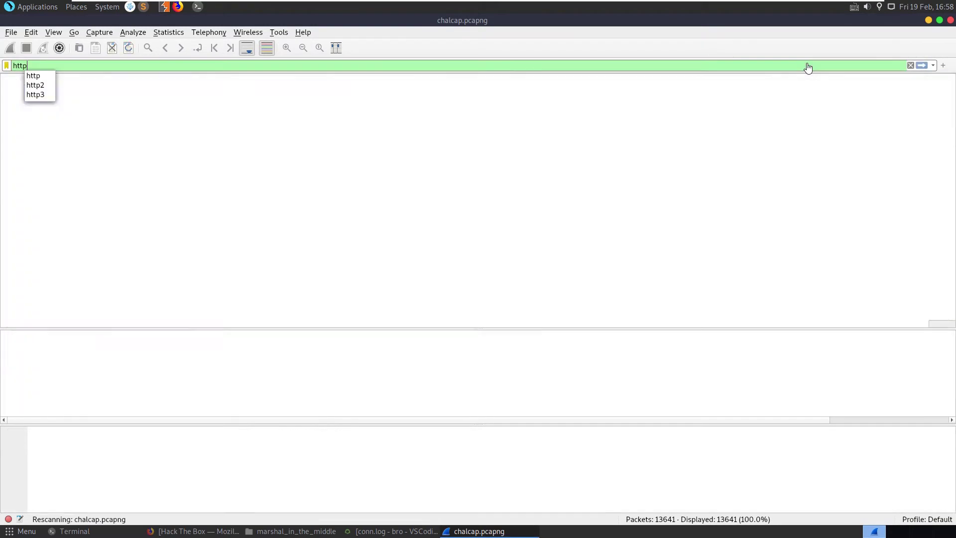
# - Apply the display filter http && tcp.port==443 to the capture and look through the matching packets
pyautogui.scroll(-1, 521, 195)
pyautogui.scroll(-4, 521, 195)
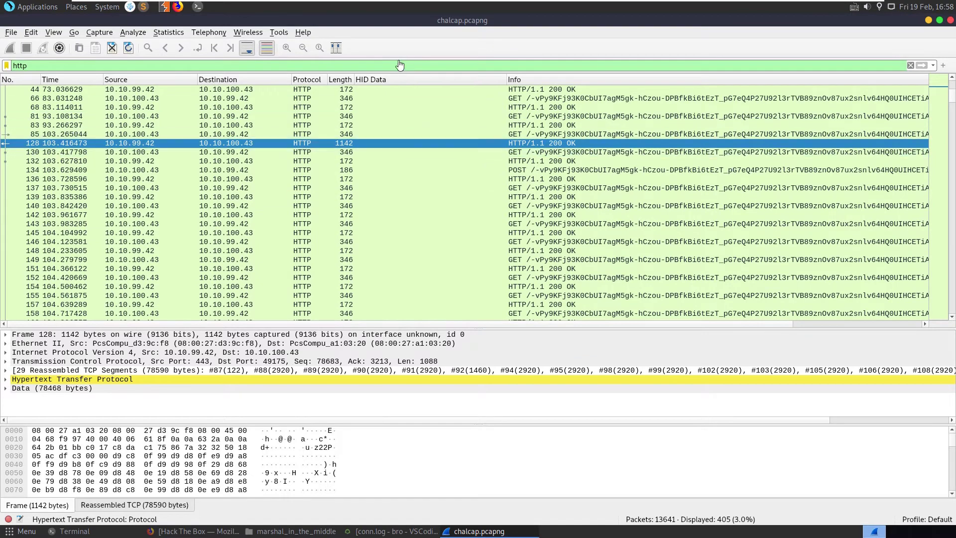
pyautogui.write('https')
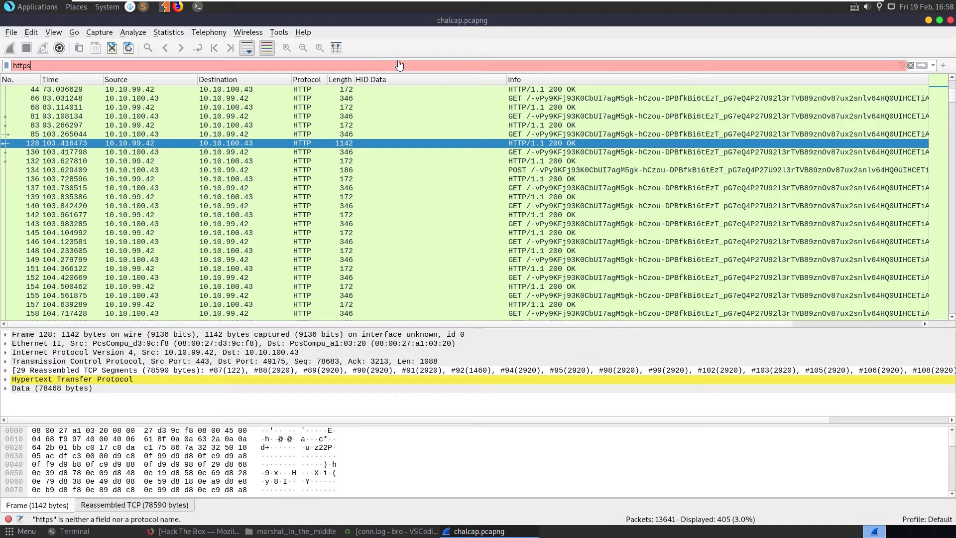
pyautogui.press('BackSpace')
pyautogui.press('Return')
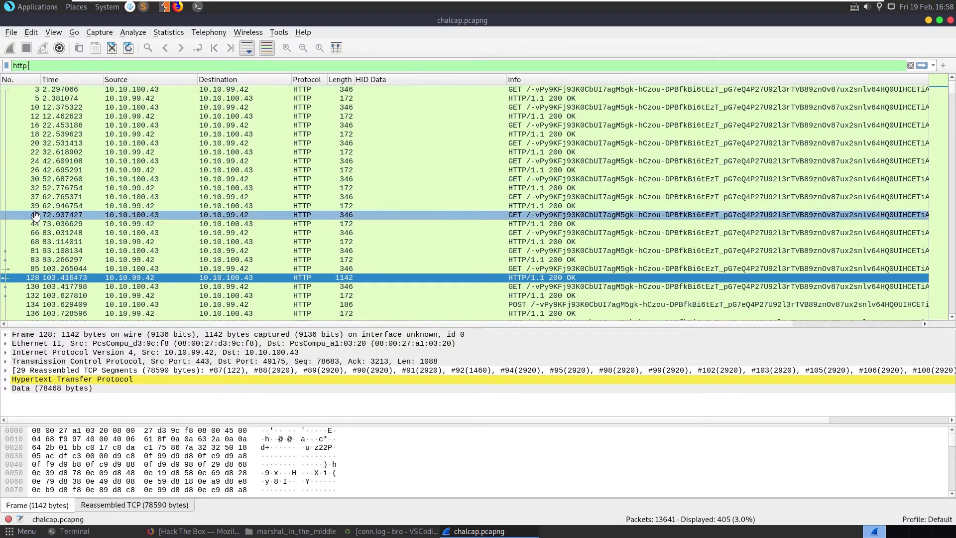
pyautogui.write('&& tcp.')
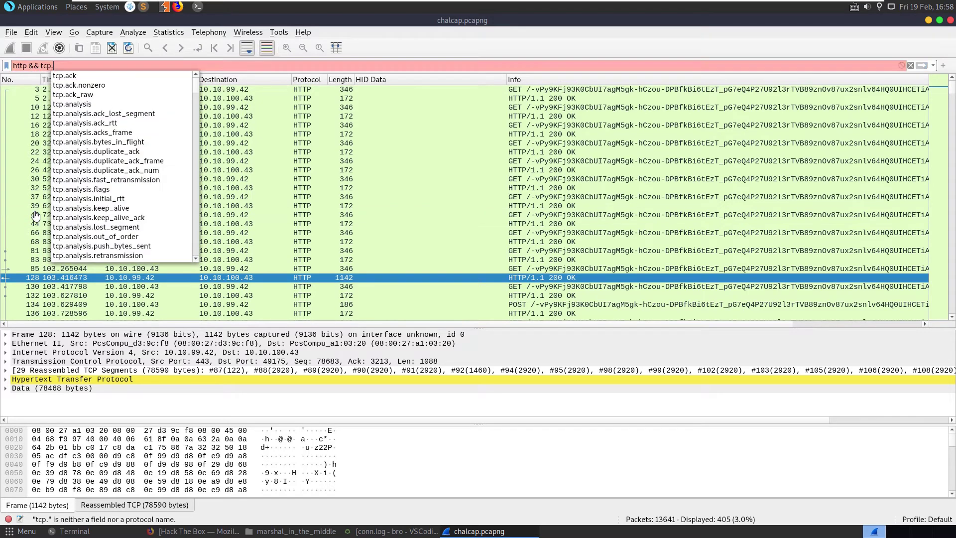
pyautogui.write('port==443')
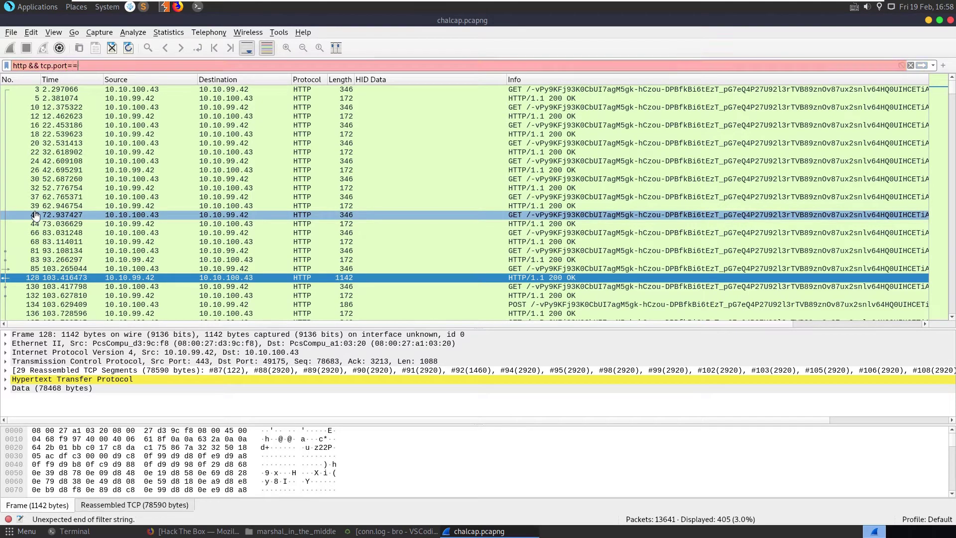
pyautogui.press('Return')
pyautogui.scroll(-4, 394, 291)
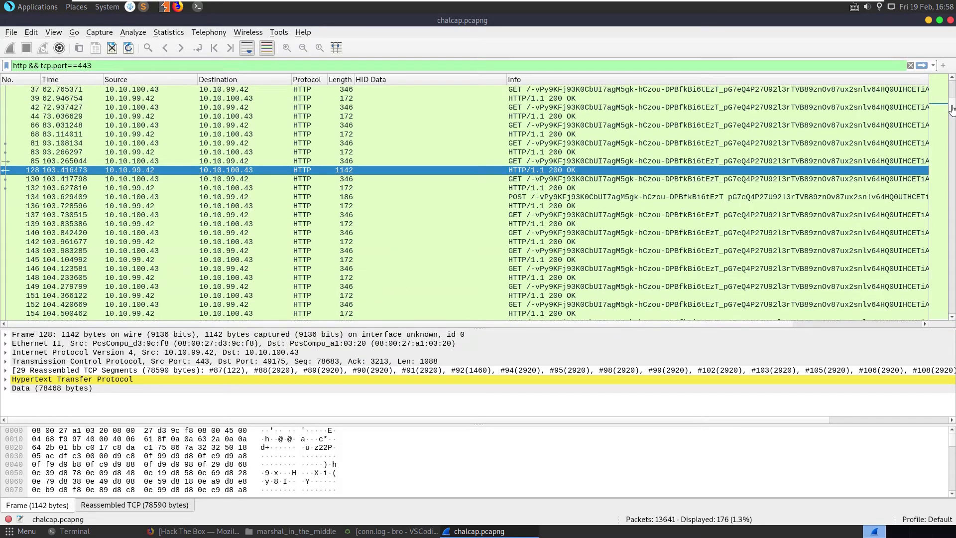
pyautogui.moveTo(951, 110); pyautogui.dragTo(941, 49)
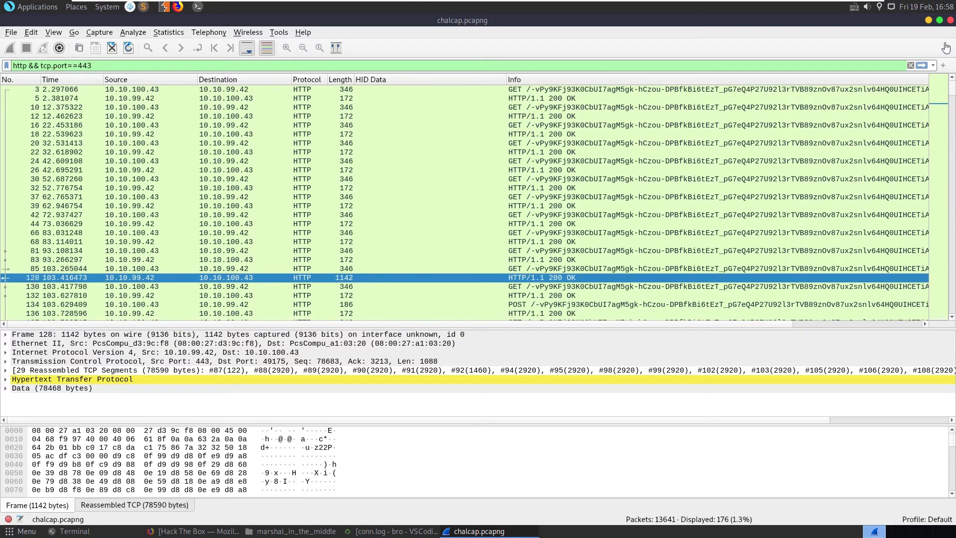
# - Expand the Hypertext Transfer Protocol details of packet 5 and examine its expert info and response headers
pyautogui.click(627, 99)
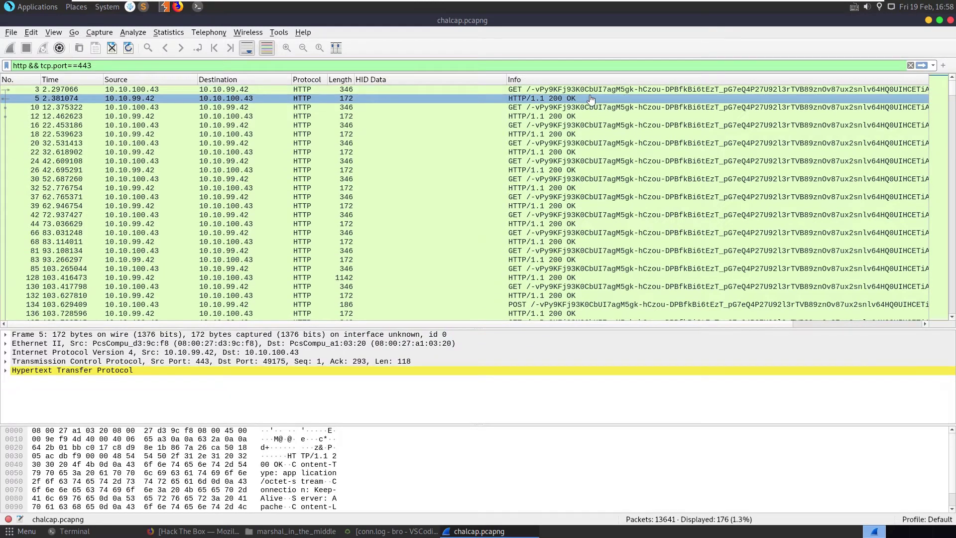
pyautogui.click(6, 370)
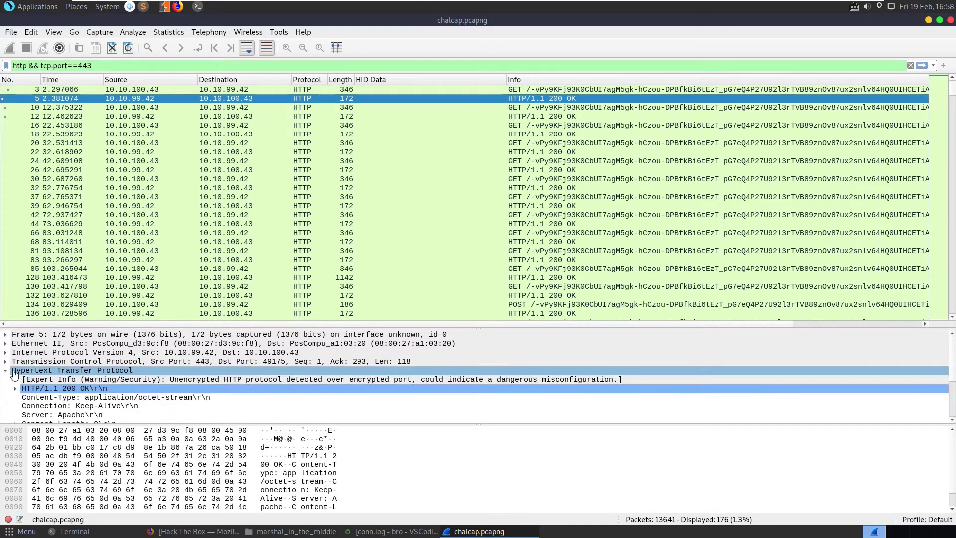
pyautogui.click(80, 388)
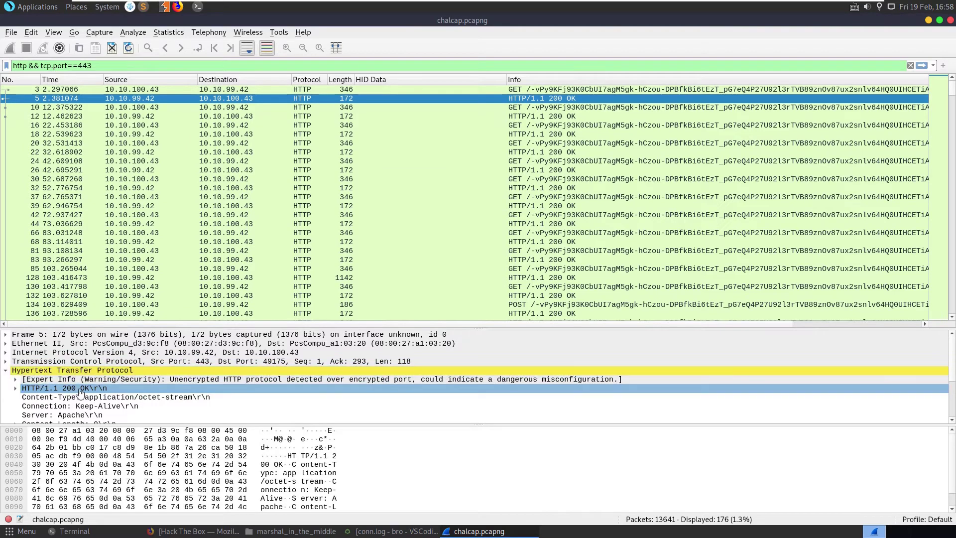
pyautogui.click(209, 380)
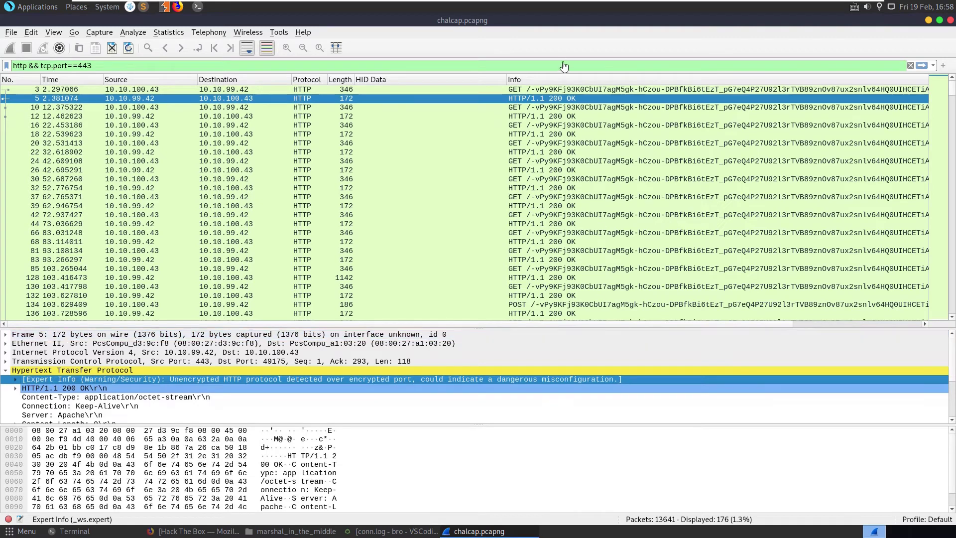
# - Change the display filter to just http and look further down the capture, around packet 3240
pyautogui.tripleClick(364, 70)
pyautogui.write('http')
pyautogui.press('Return')
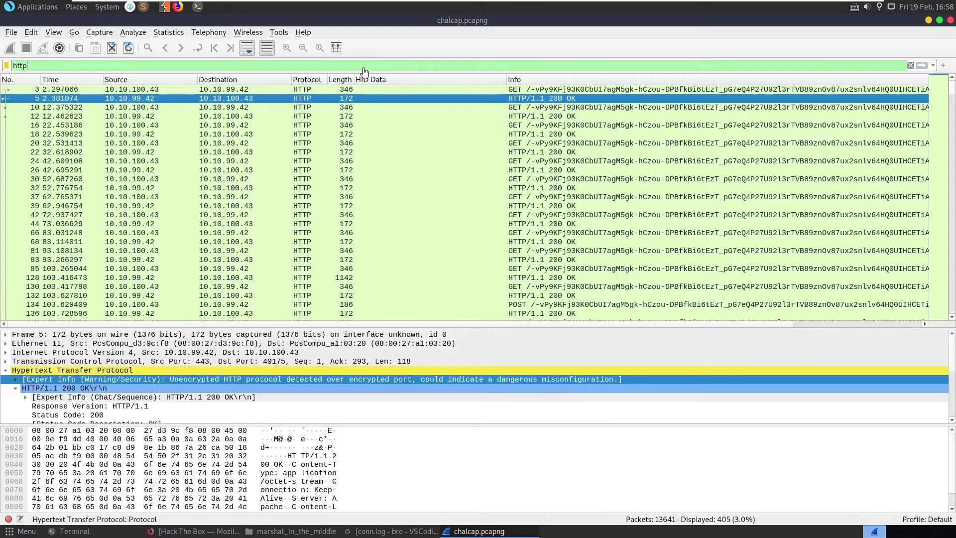
pyautogui.moveTo(951, 91); pyautogui.dragTo(938, 214)
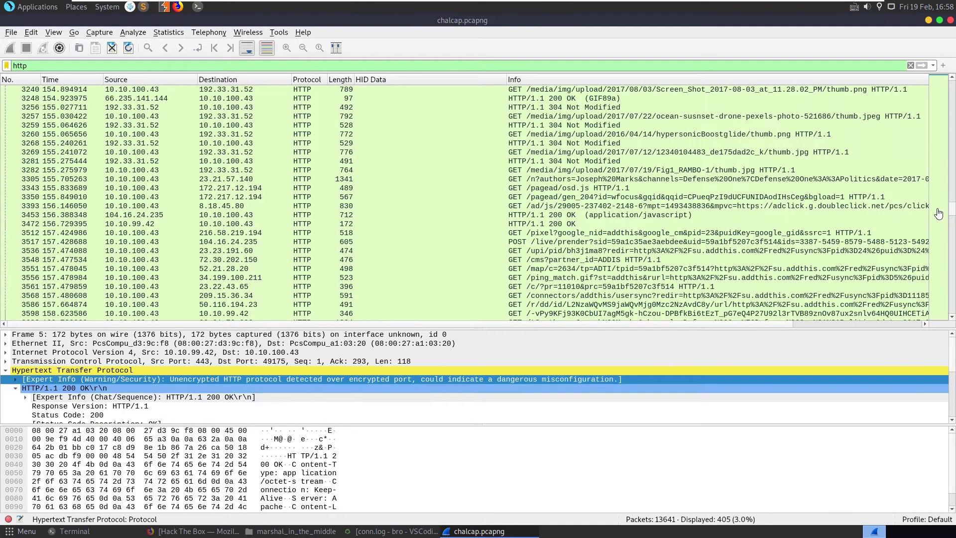
# - View packet 3305 in its own window, close that window, and follow the packet's HTTP stream
pyautogui.click(796, 188)
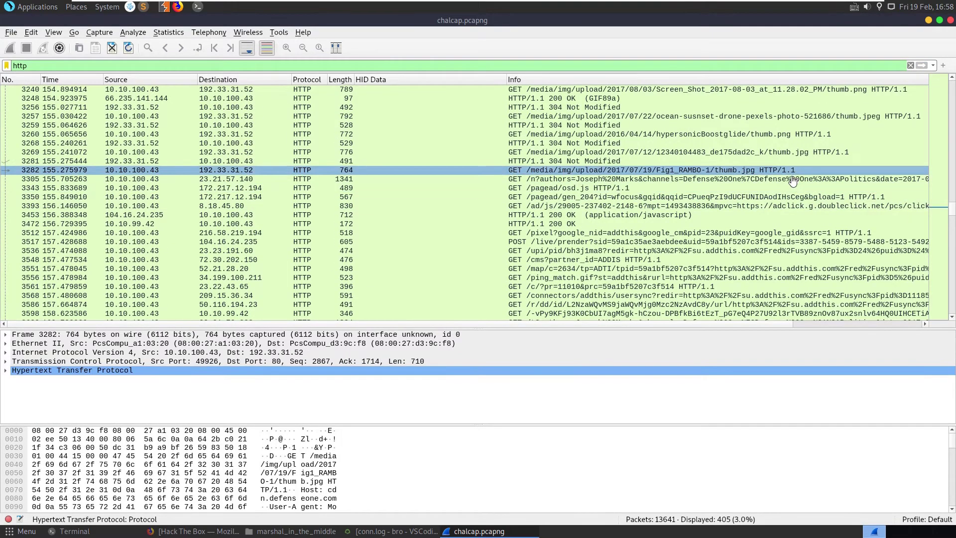
pyautogui.click(789, 178)
pyautogui.doubleClick(788, 180)
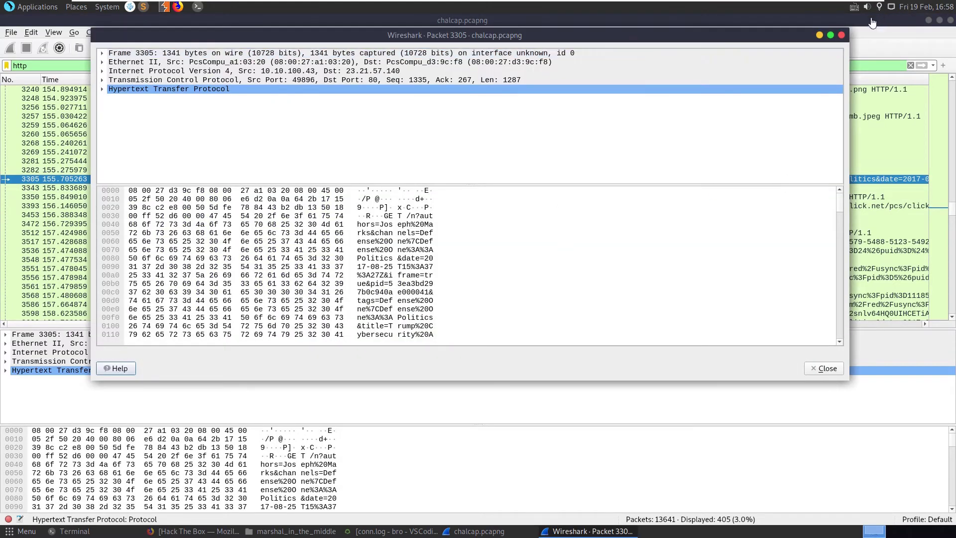
pyautogui.click(841, 39)
pyautogui.rightClick(560, 179)
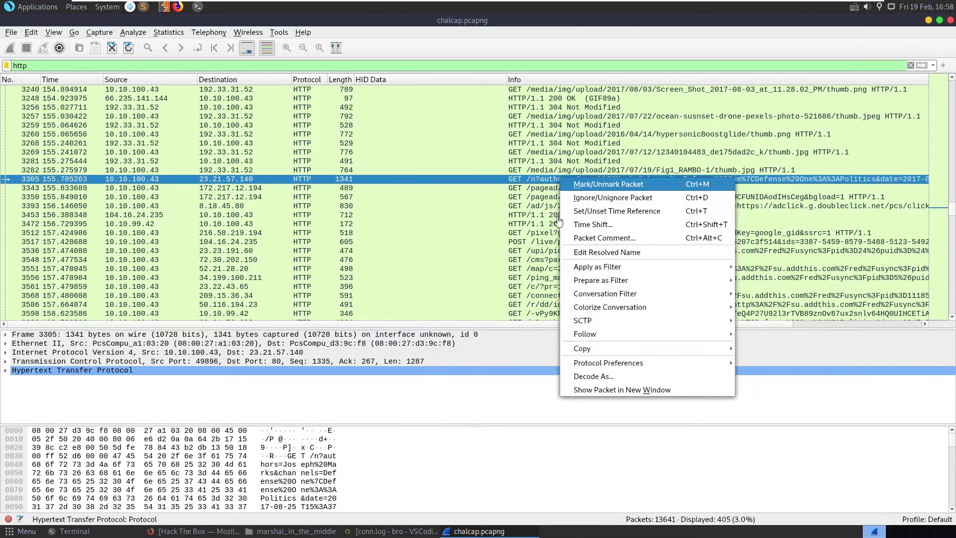
pyautogui.moveTo(589, 334)
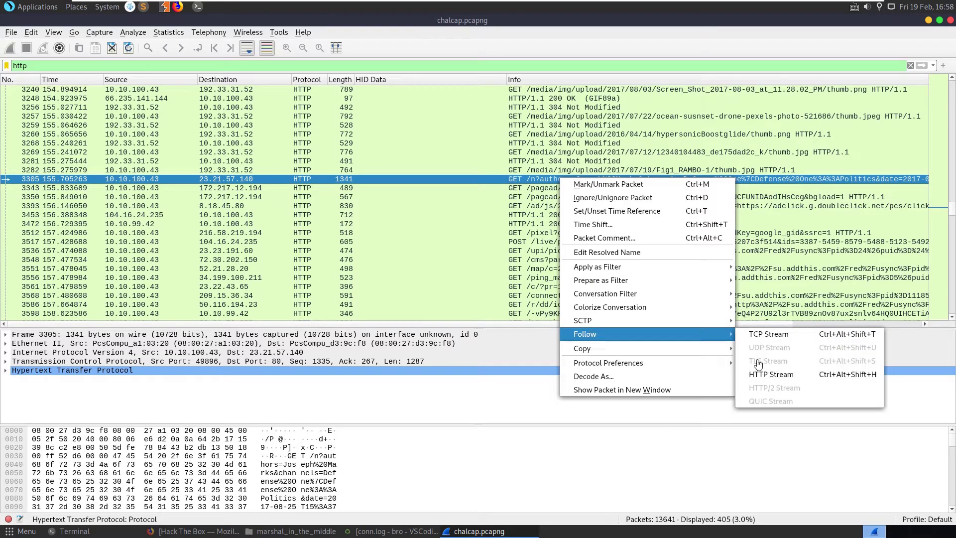
pyautogui.click(766, 374)
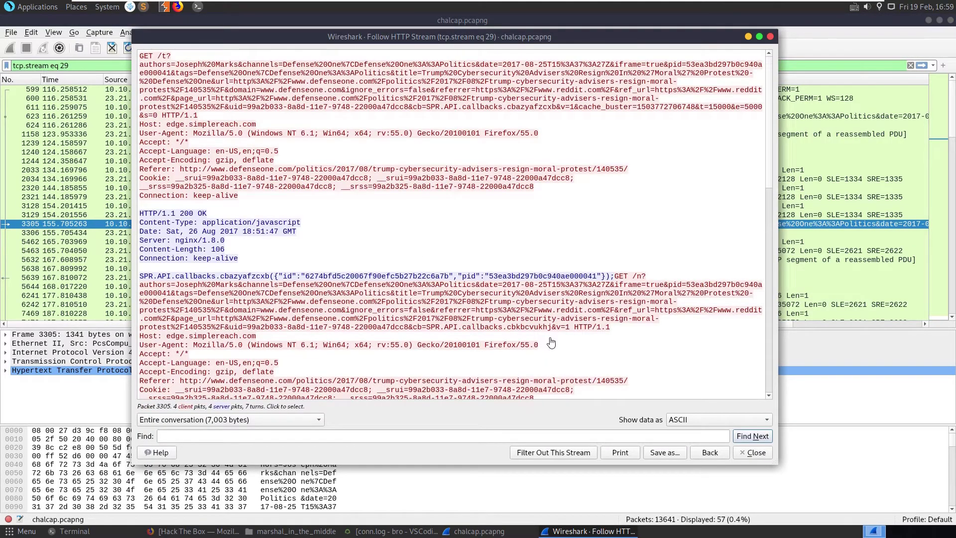
# - Copy the URL-encoded parameters of the GET /n? request from the stream and highlight the id value in the preceding response
pyautogui.moveTo(615, 330); pyautogui.dragTo(114, 285)
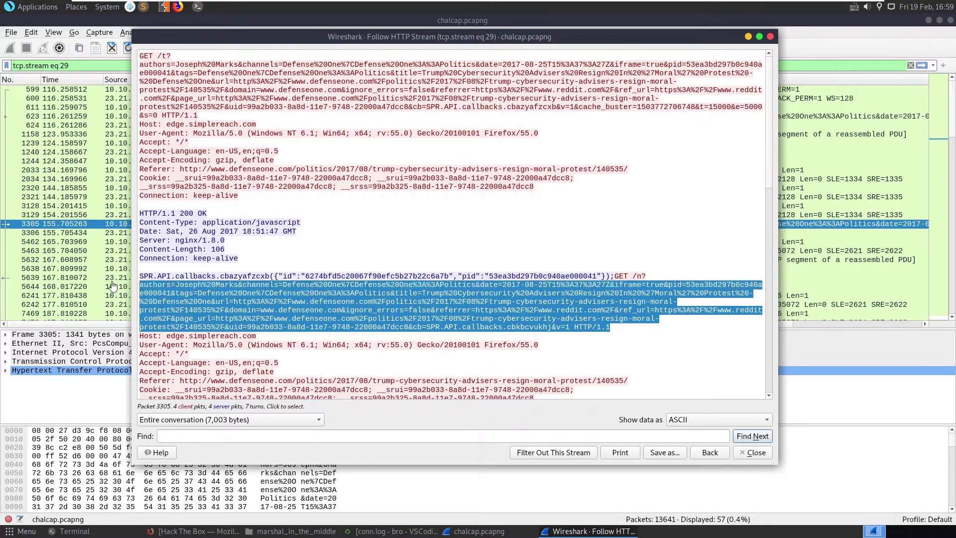
pyautogui.rightClick(408, 311)
pyautogui.click(442, 312)
pyautogui.doubleClick(349, 278)
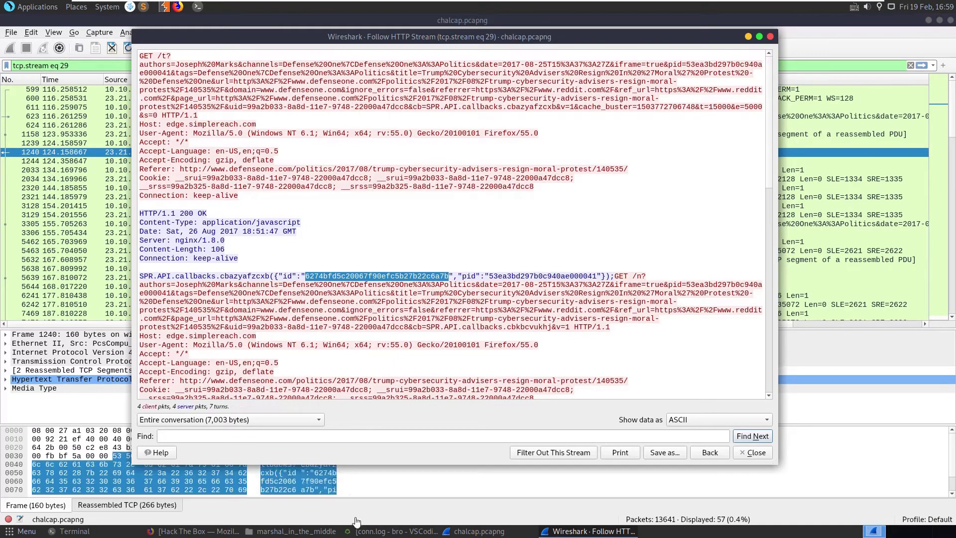
# - Switch to CrackStation in Firefox, run a lookup on the hash already entered, and close the page
pyautogui.click(198, 530)
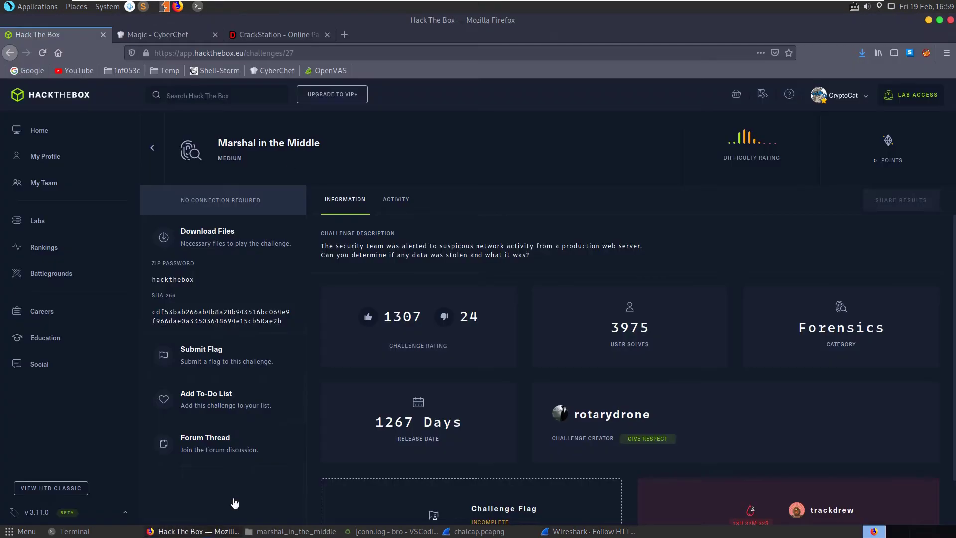
pyautogui.click(282, 36)
pyautogui.click(553, 228)
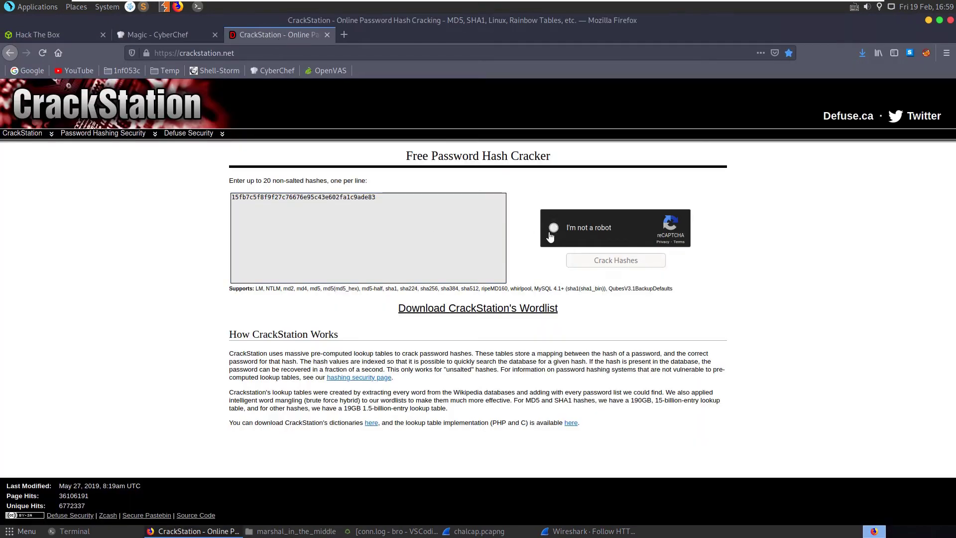
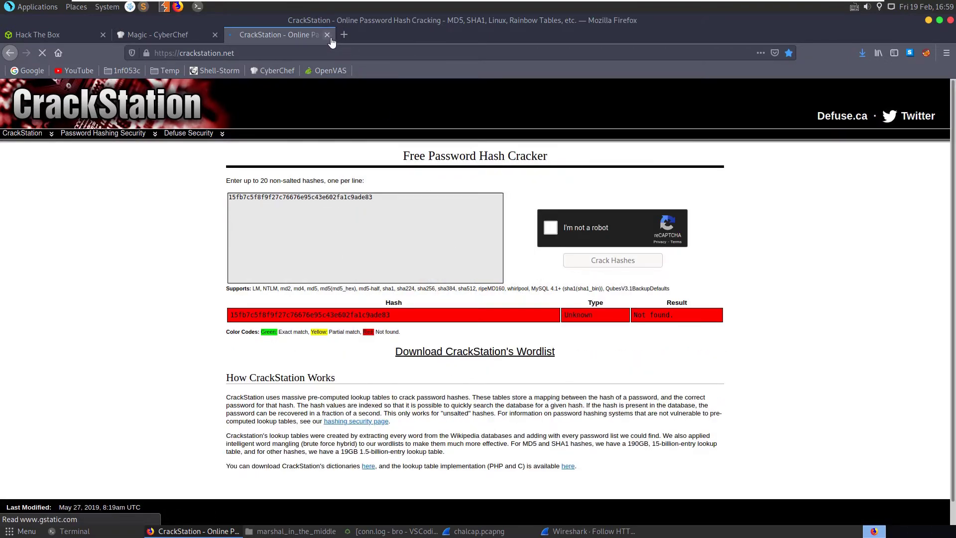
pyautogui.click(327, 35)
# - Paste the copied request parameters into CyberChef as input, load the suggested URL_Decode() recipe, and examine the decoded callback value
pyautogui.hotkey('ctrl', 'a')
pyautogui.hotkey('ctrl', 'v')
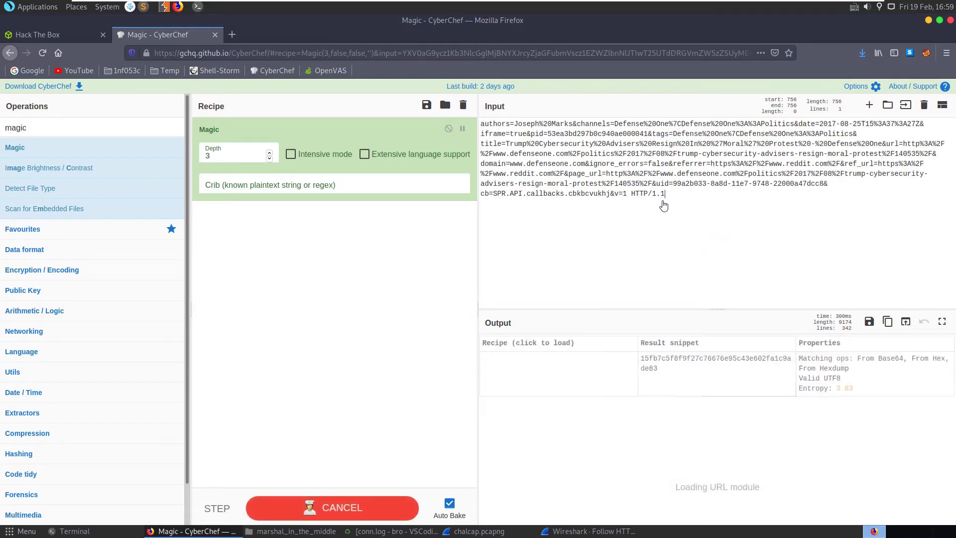
pyautogui.moveTo(86, 136); pyautogui.dragTo(14, 117)
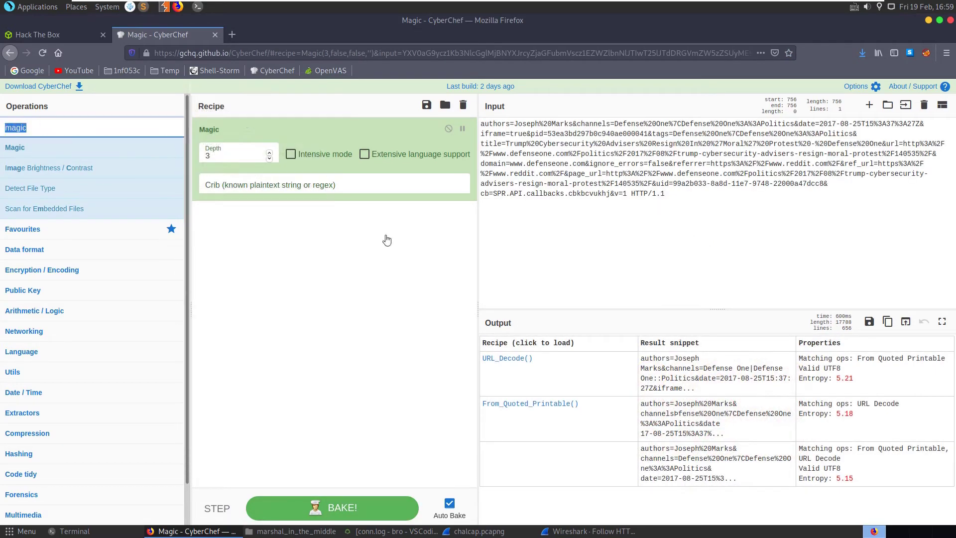
pyautogui.click(521, 359)
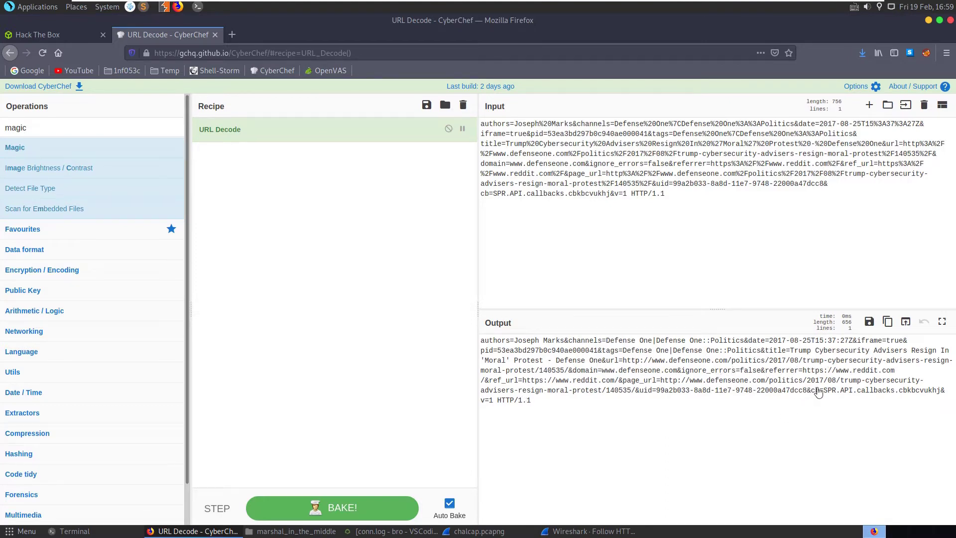
pyautogui.moveTo(853, 391); pyautogui.dragTo(910, 394)
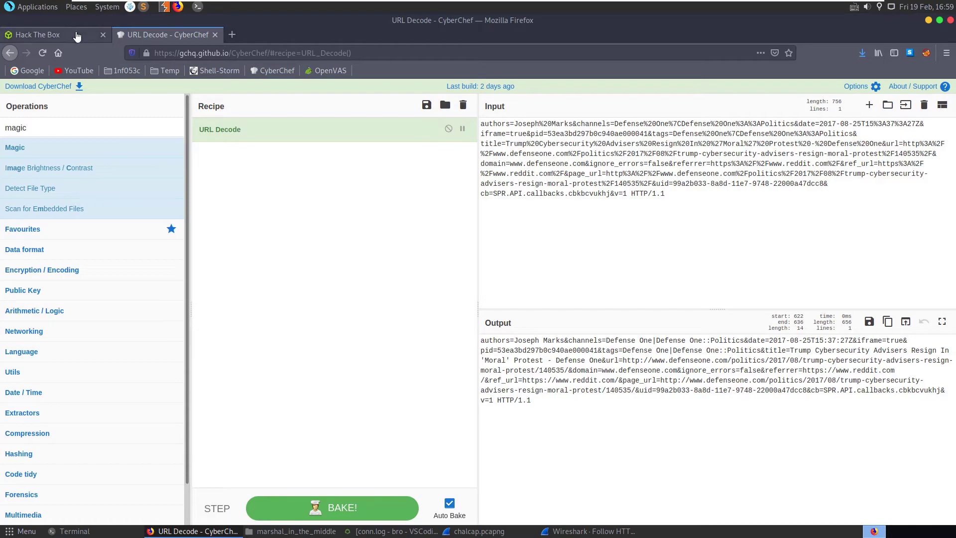
# - Return to the followed HTTP stream in Wireshark, read it to the end, and close it
pyautogui.click(230, 530)
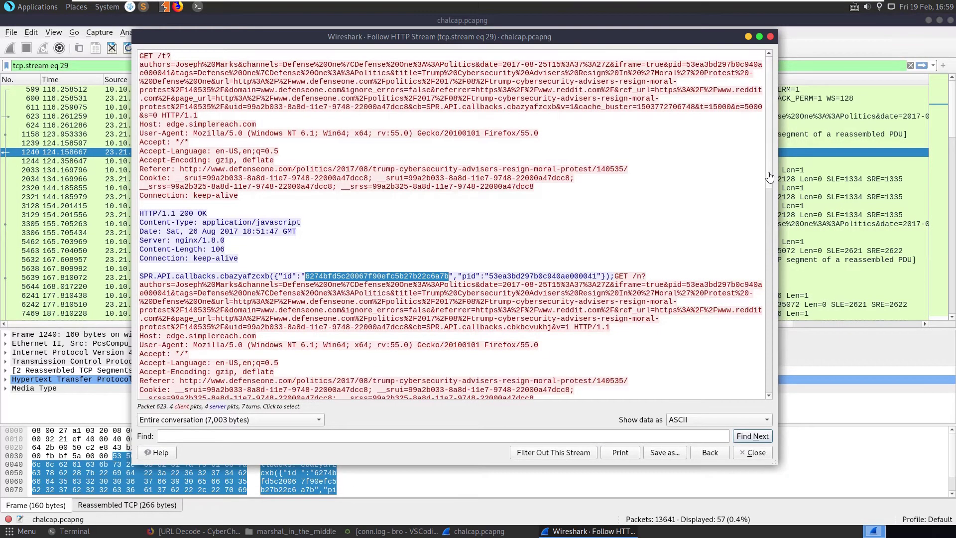
pyautogui.moveTo(769, 177); pyautogui.dragTo(763, 357)
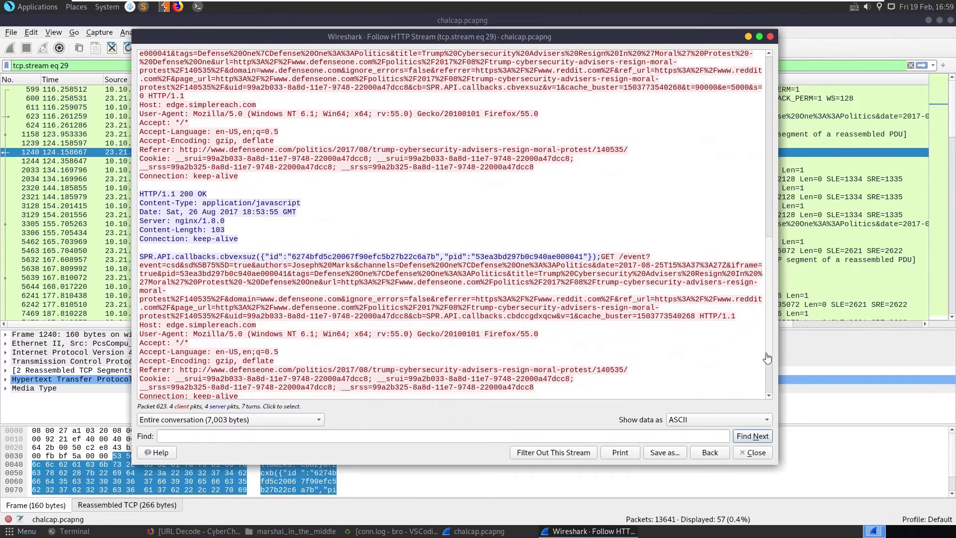
pyautogui.scroll(-4, 767, 358)
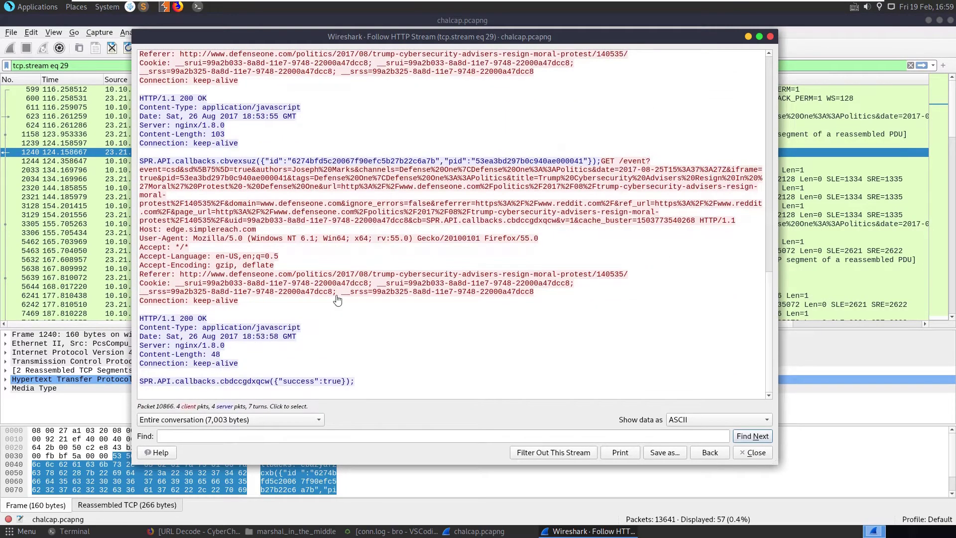
pyautogui.click(770, 36)
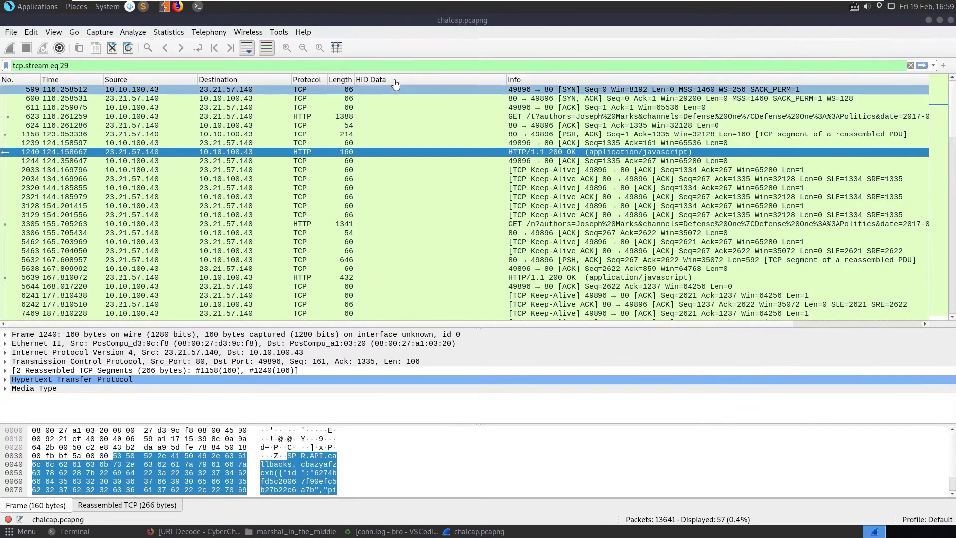
# - Replace the tcp.stream eq 29 filter with http and look through the HTTP packets to the end of the capture
pyautogui.tripleClick(361, 68)
pyautogui.write('http')
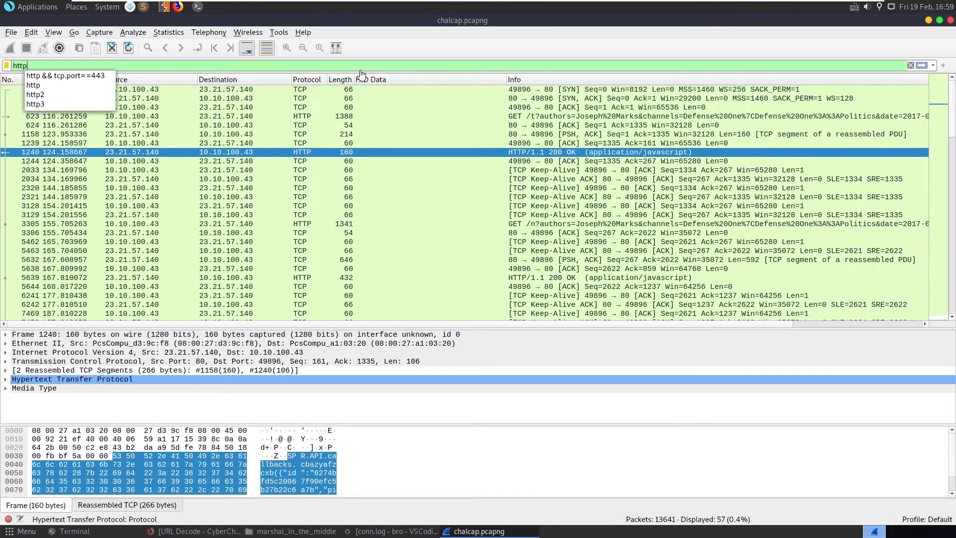
pyautogui.press('Return')
pyautogui.scroll(-5, 796, 209)
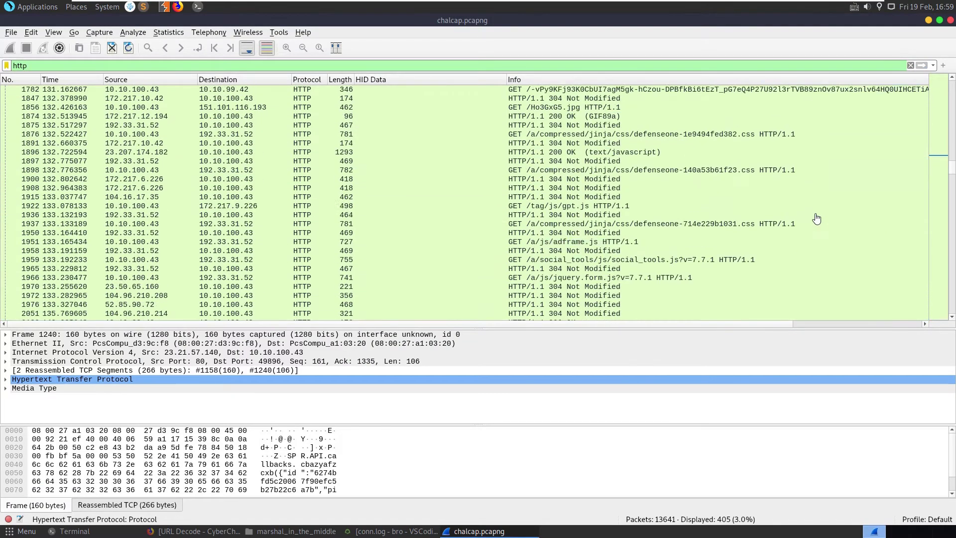
pyautogui.scroll(-3, 816, 218)
pyautogui.moveTo(943, 172); pyautogui.dragTo(935, 298)
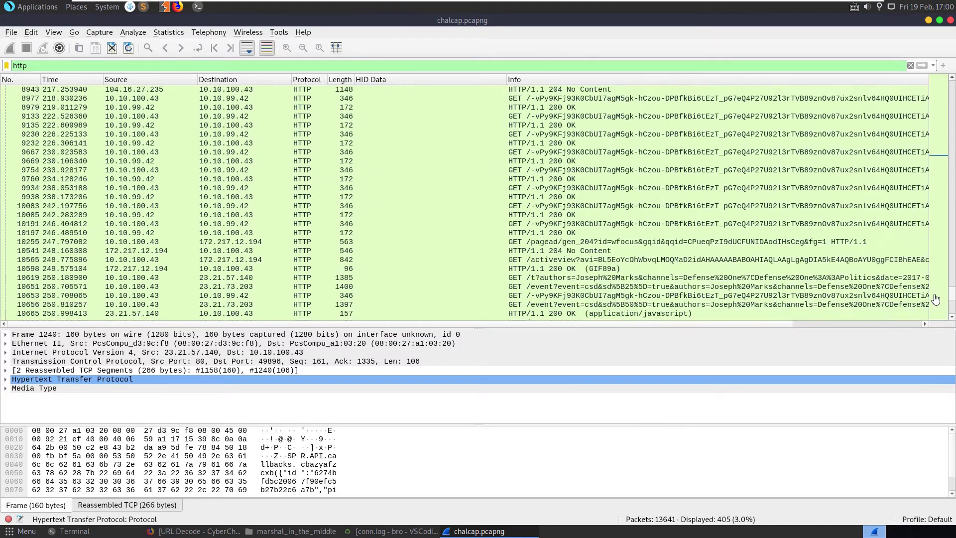
pyautogui.scroll(-8, 935, 298)
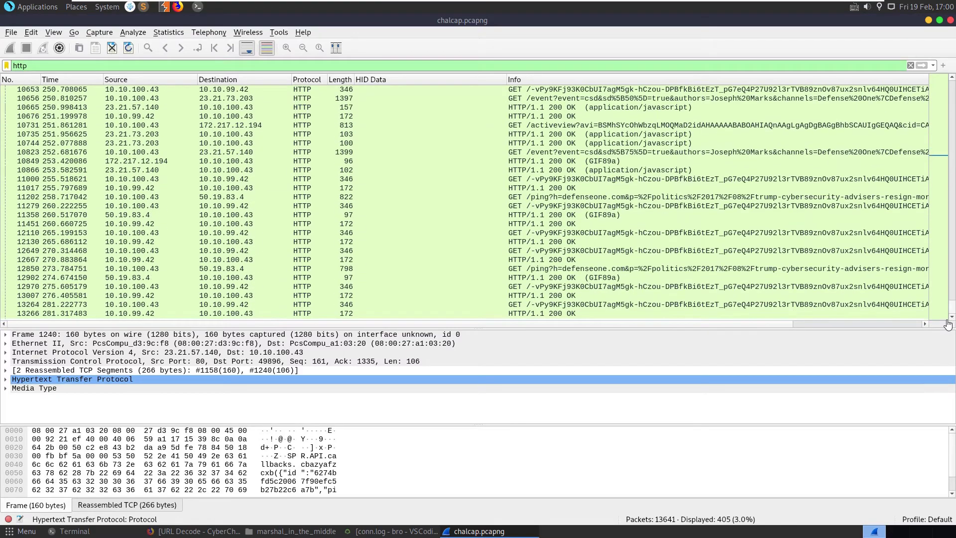
# - Look back through the HTTP packets from the end of the capture towards the earlier requests
pyautogui.scroll(6, 647, 229)
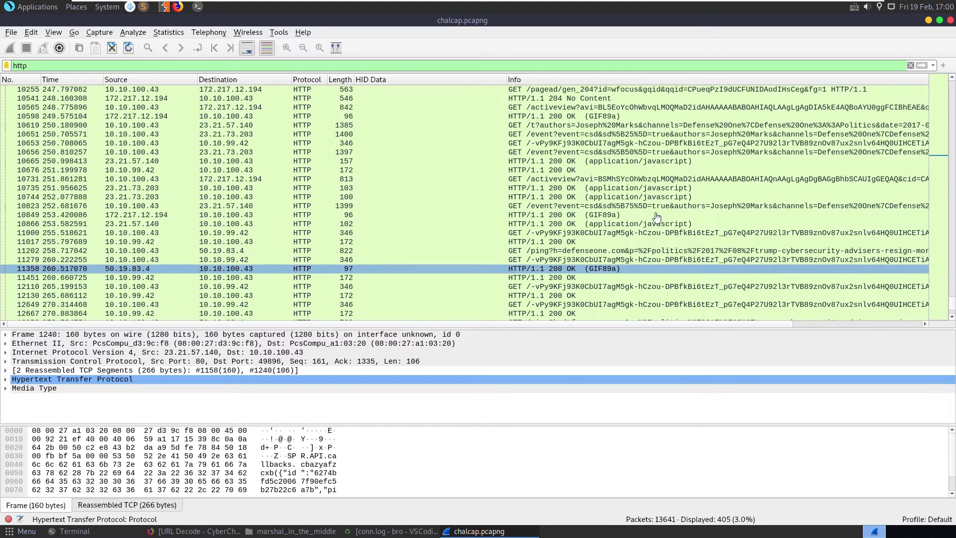
pyautogui.click(656, 209)
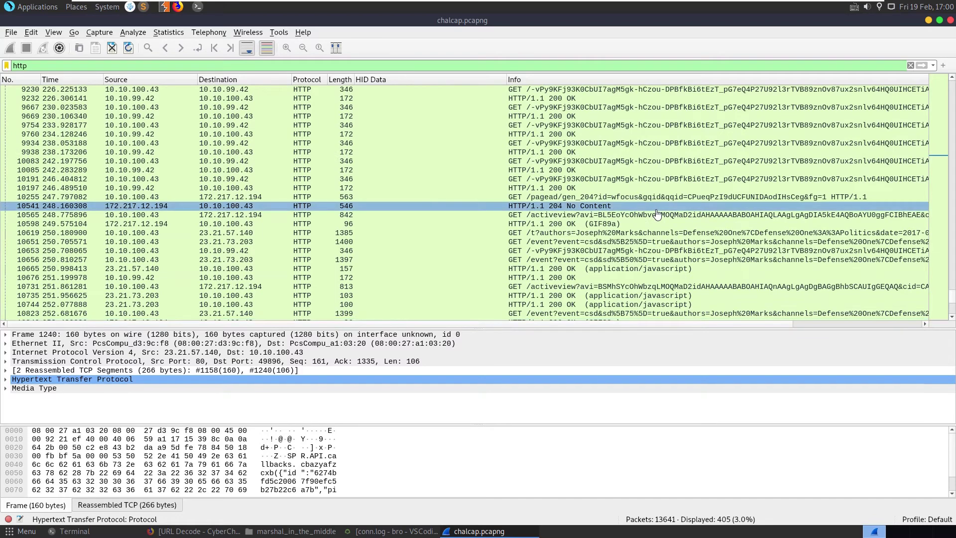
pyautogui.scroll(8, 656, 214)
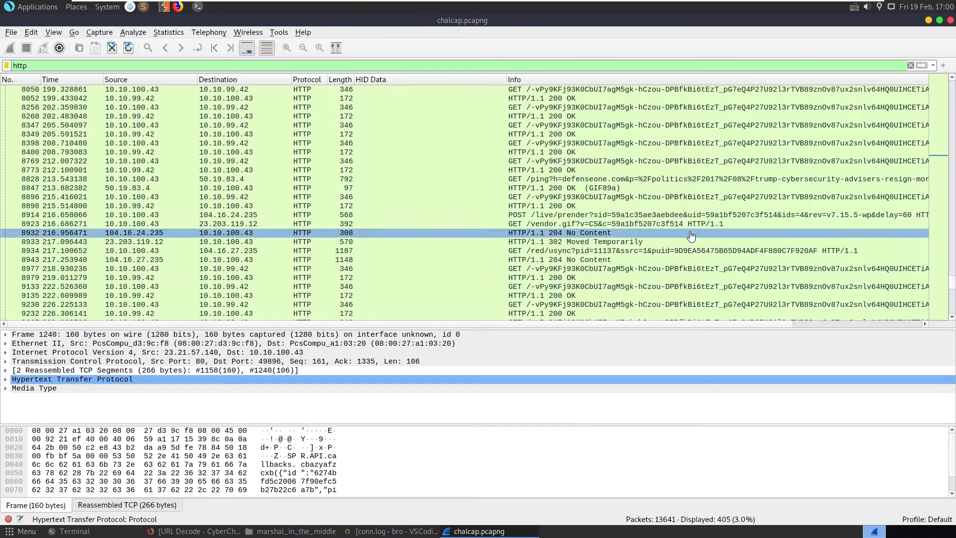
pyautogui.scroll(10, 691, 236)
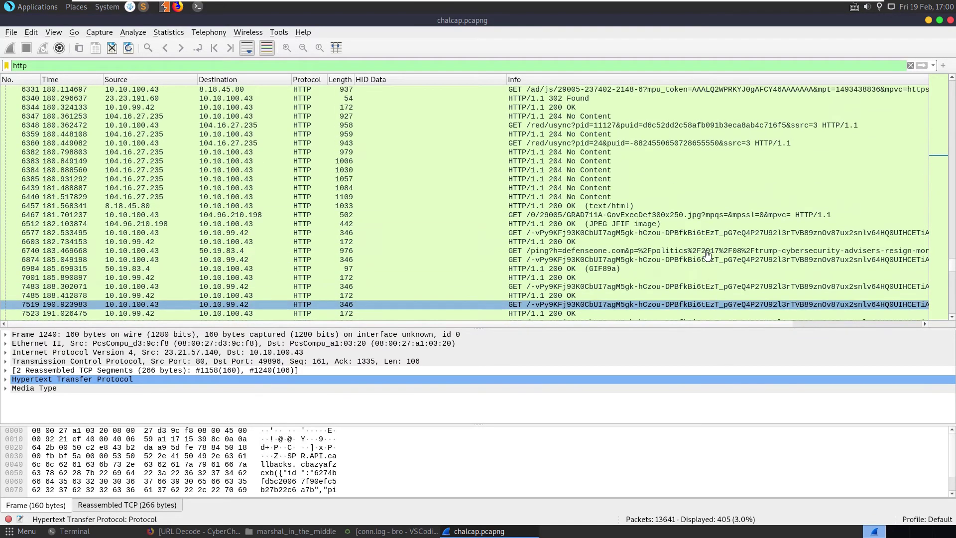
pyautogui.click(707, 251)
# - Switch to VSCodium, open http.log, search it for pastebin, and close the search
pyautogui.click(373, 531)
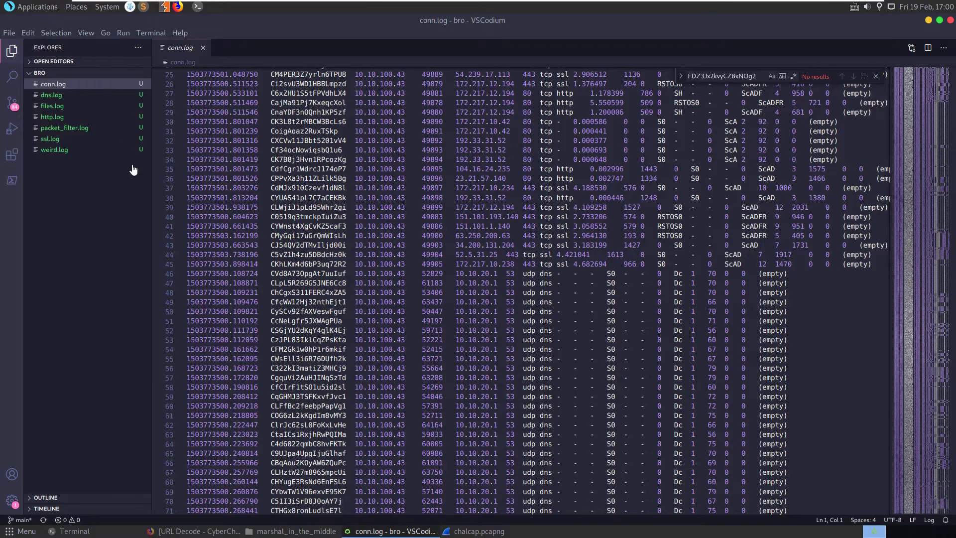
pyautogui.click(54, 116)
pyautogui.click(473, 280)
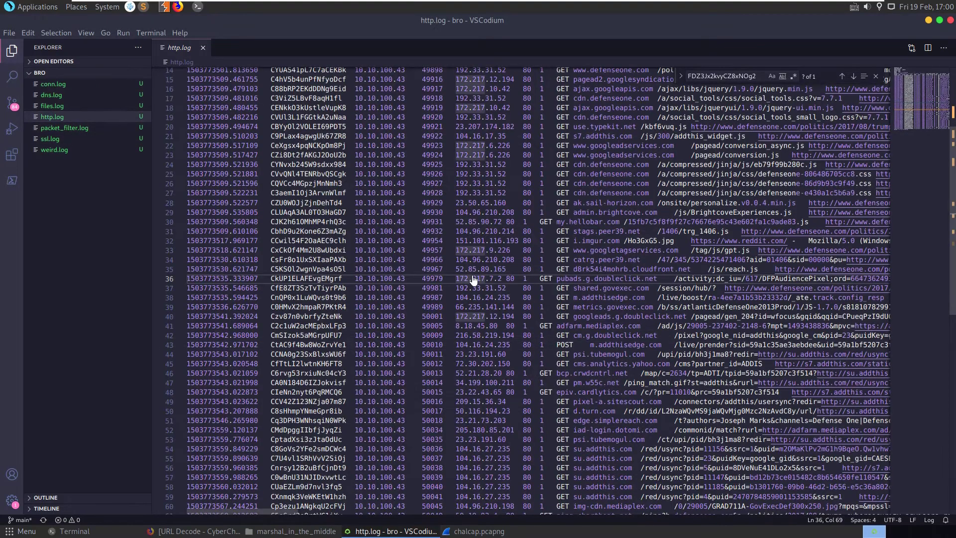
pyautogui.hotkey('ctrl', 'f')
pyautogui.write('pastebin')
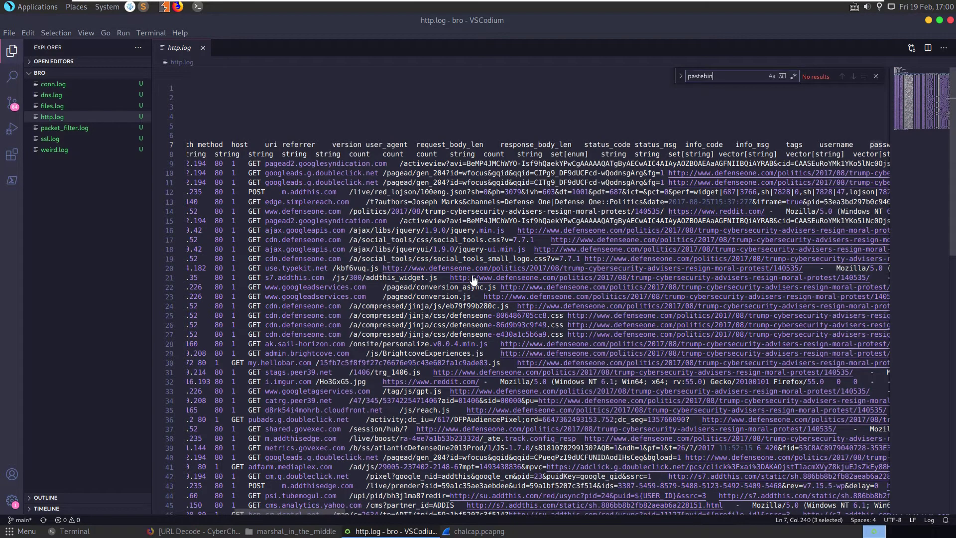
pyautogui.hotkey('ctrl', 'a')
pyautogui.press('Escape')
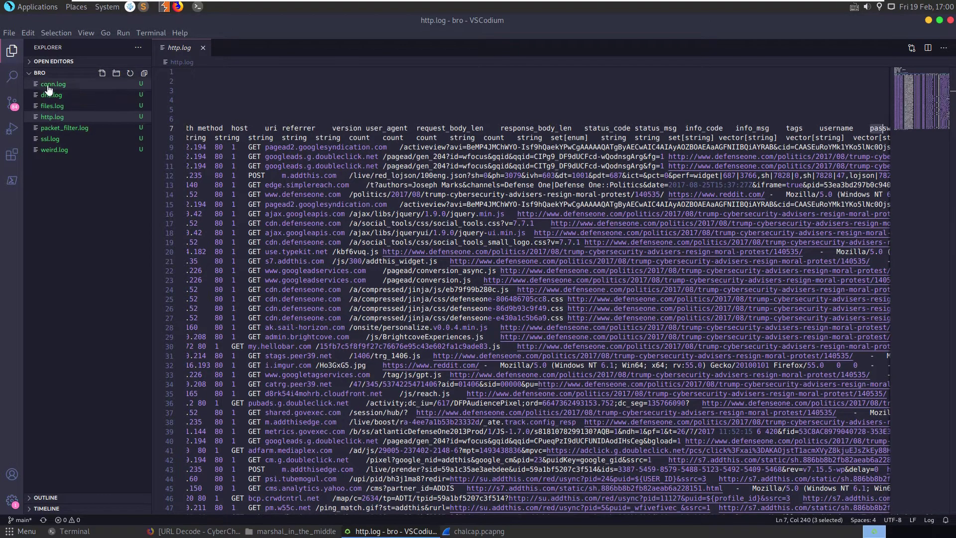
# - Search ssl.log for pastebin and select the destination IP address in the last matching entry
pyautogui.hotkey('ctrl', 'f')
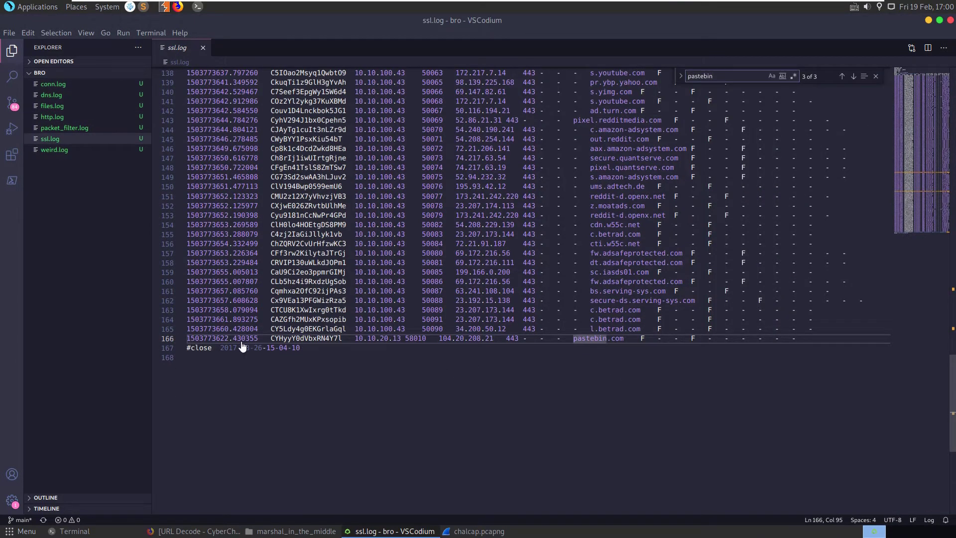
pyautogui.moveTo(256, 341); pyautogui.dragTo(179, 340)
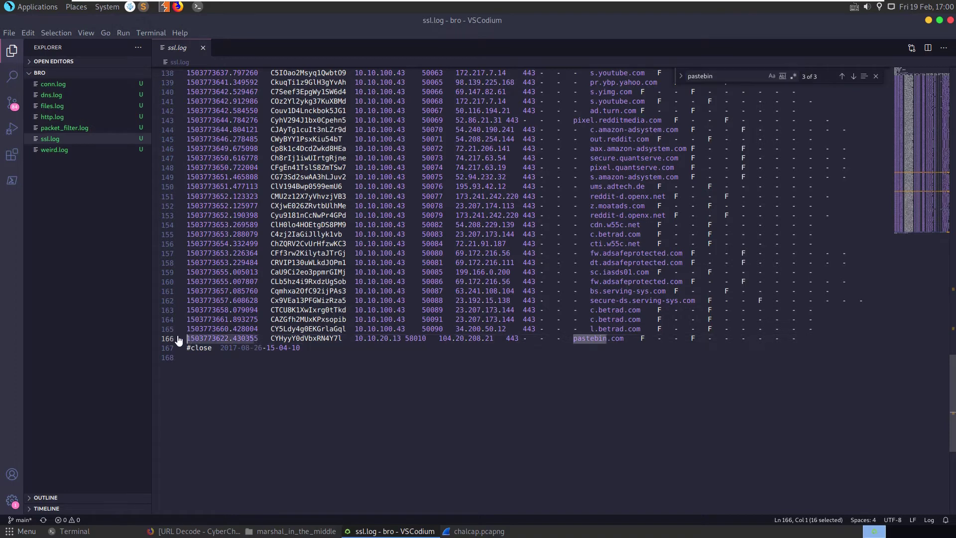
pyautogui.click(236, 340)
pyautogui.moveTo(302, 344); pyautogui.dragTo(245, 342)
pyautogui.click(245, 342)
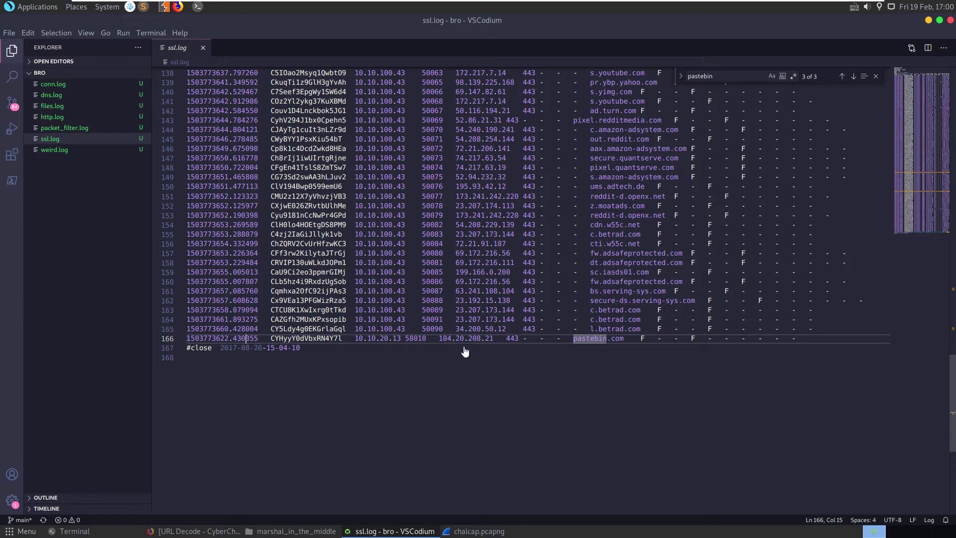
pyautogui.moveTo(494, 341); pyautogui.dragTo(440, 342)
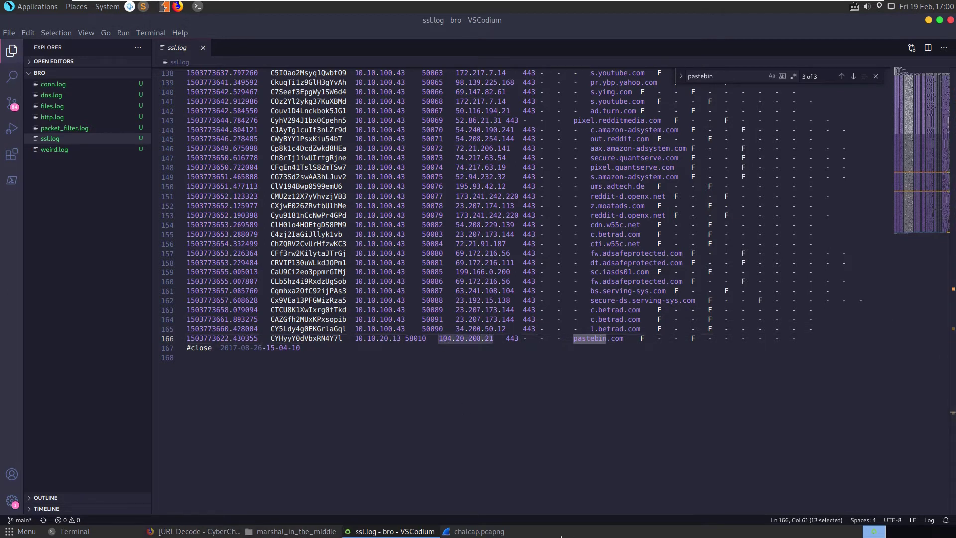
# - Switch to Wireshark and replace the http display filter with ip.addr==104.20.208.21
pyautogui.click(493, 531)
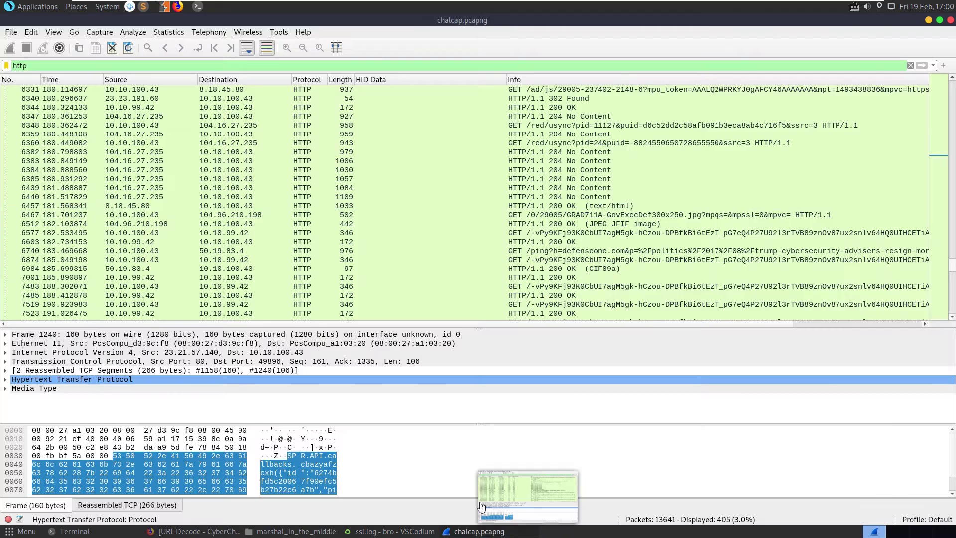
pyautogui.tripleClick(305, 66)
pyautogui.write('ip.addr=')
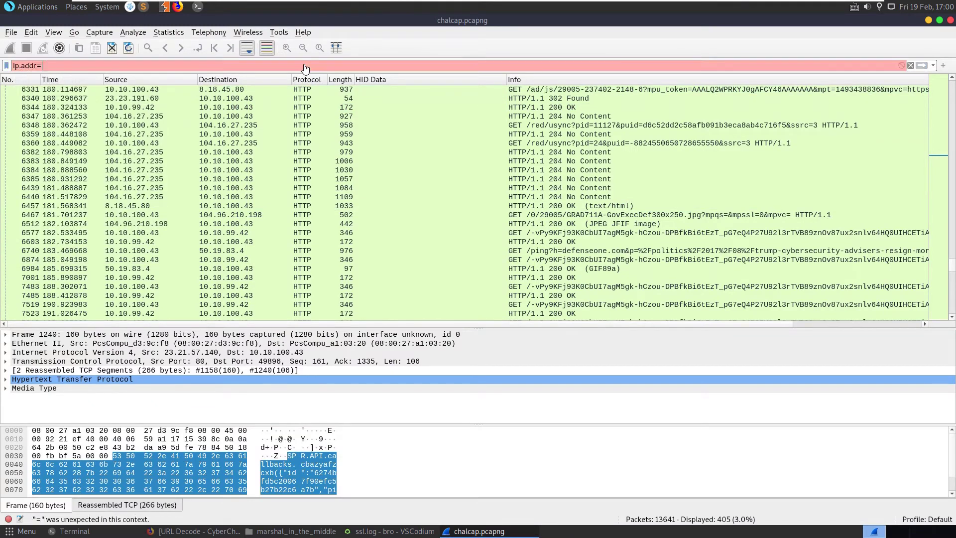
pyautogui.write('=104.20.208.21')
pyautogui.press('Return')
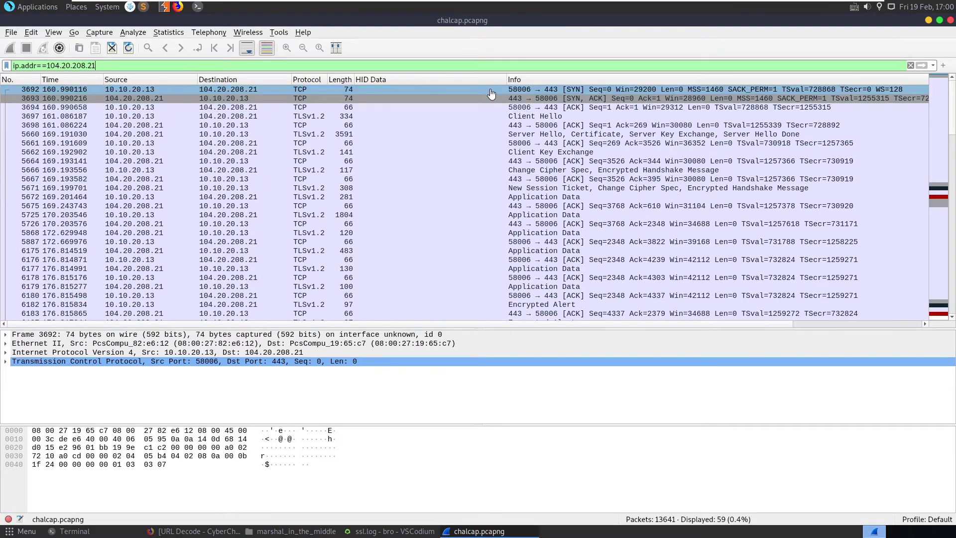
# - Follow the TLS stream of the first Client Hello packet, check its content, and close the stream window
pyautogui.click(558, 117)
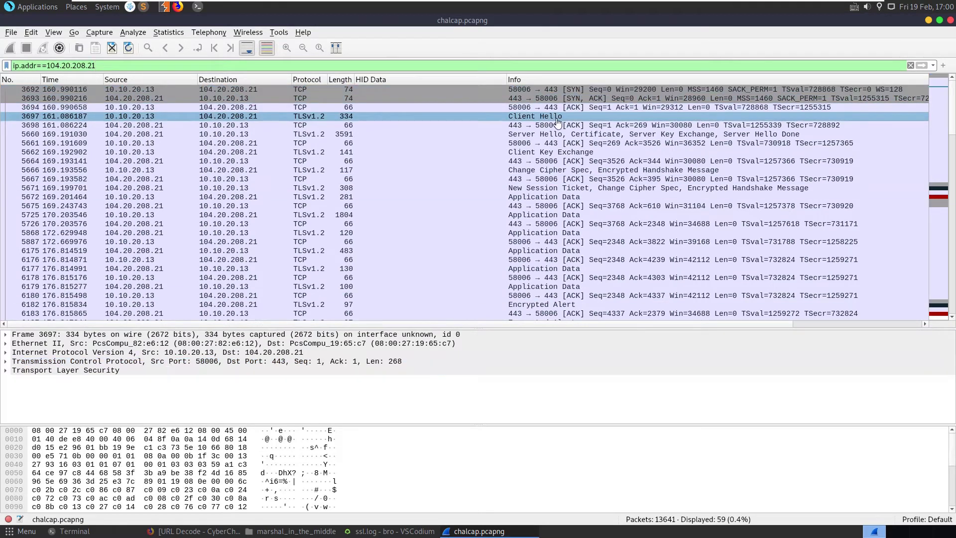
pyautogui.click(459, 92)
pyautogui.rightClick(460, 93)
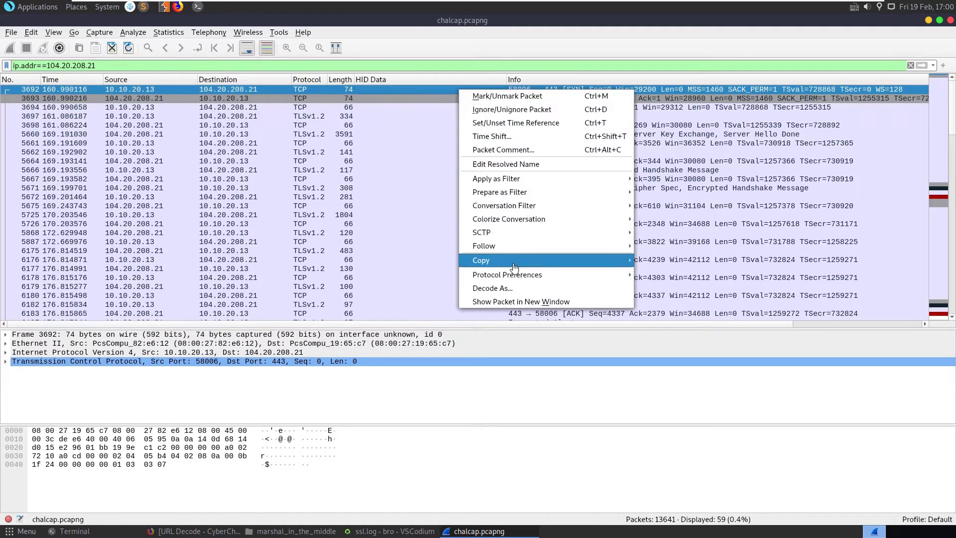
pyautogui.moveTo(504, 250)
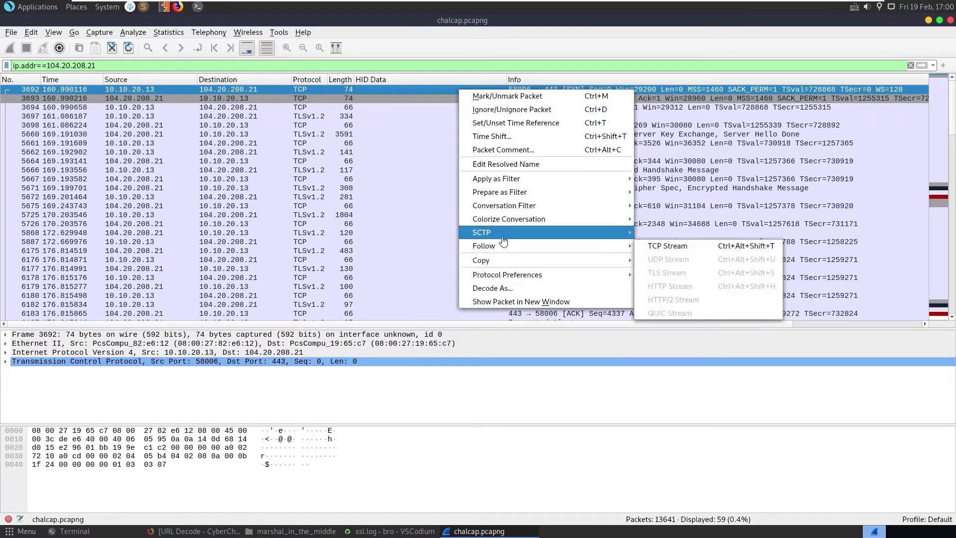
pyautogui.click(373, 119)
pyautogui.click(373, 120)
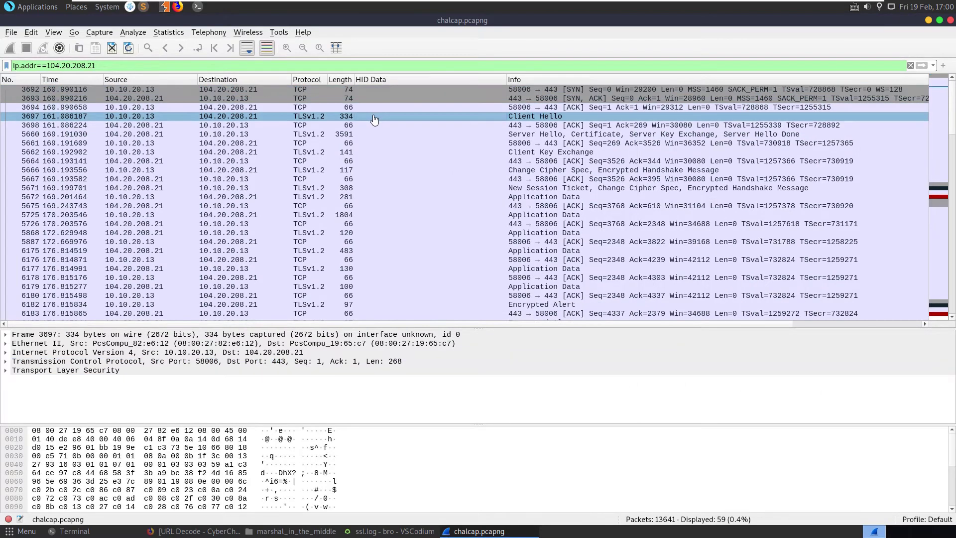
pyautogui.rightClick(374, 120)
pyautogui.moveTo(460, 272)
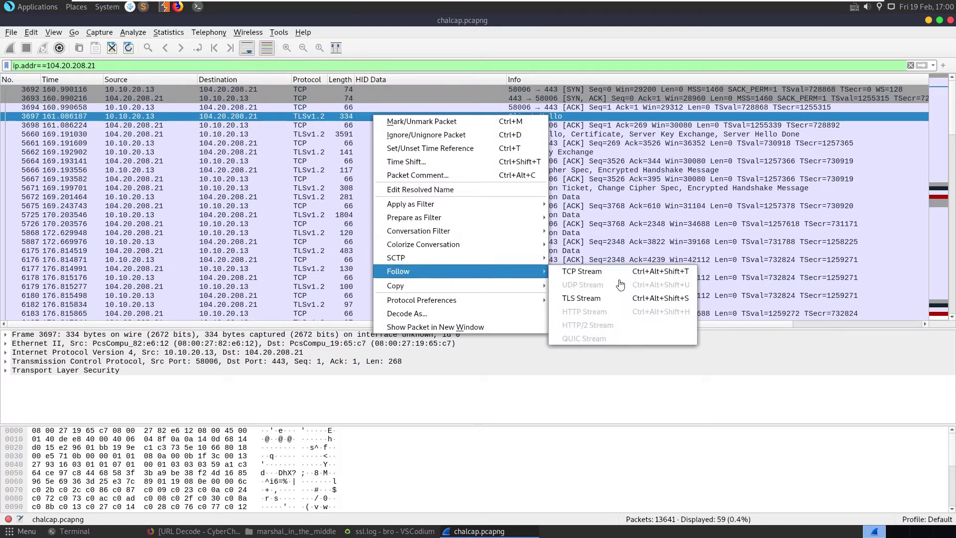
pyautogui.click(585, 298)
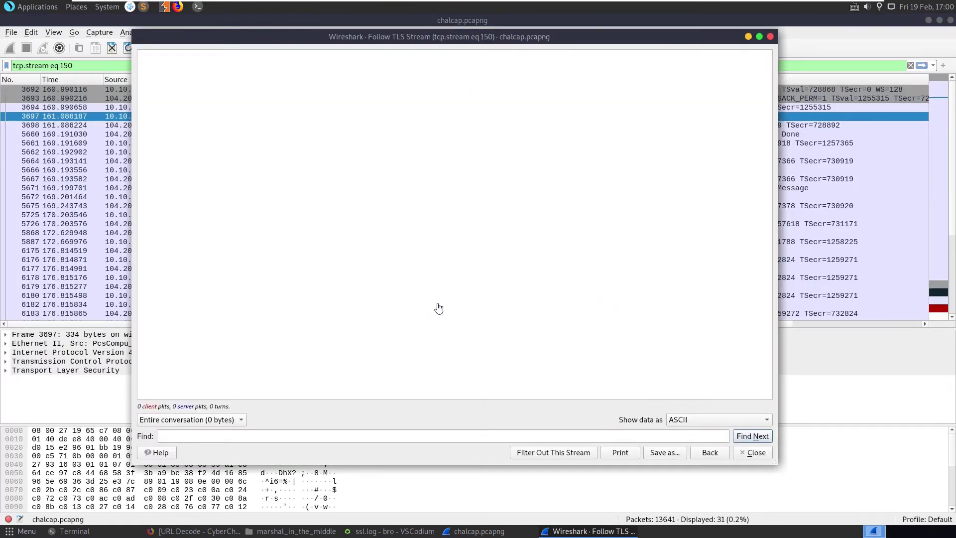
pyautogui.click(744, 452)
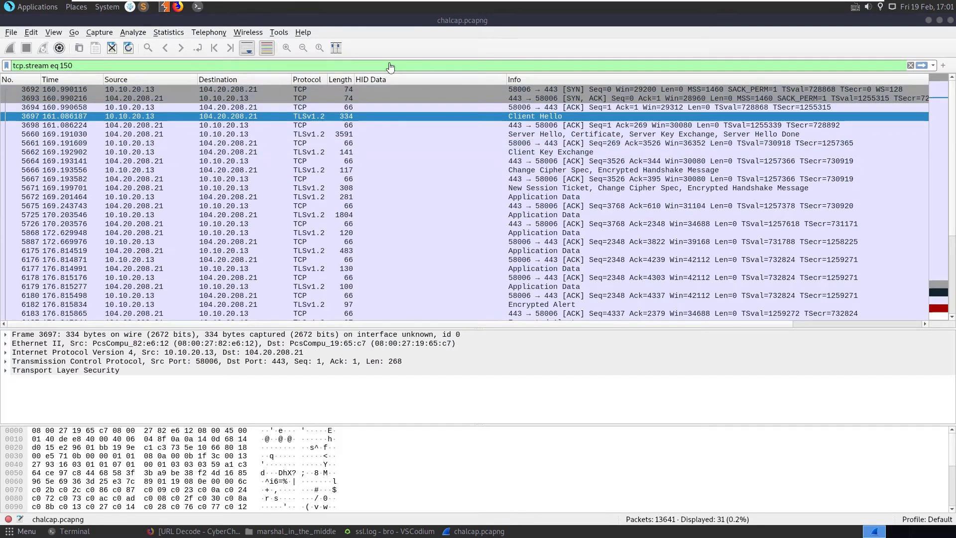
# - Reapply the recent ip.addr==104.20.208.21 display filter in place of the stream filter
pyautogui.click(932, 65)
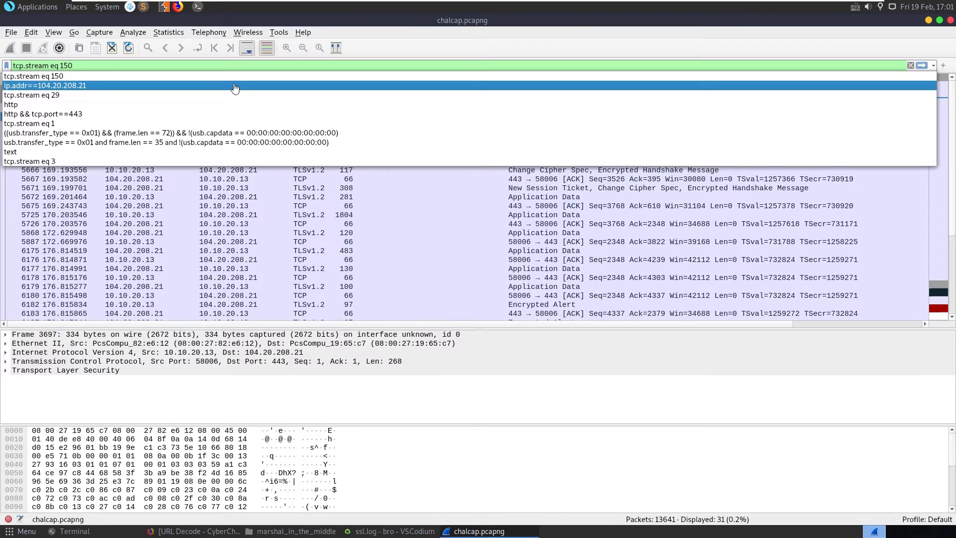
pyautogui.click(235, 88)
pyautogui.press('Return')
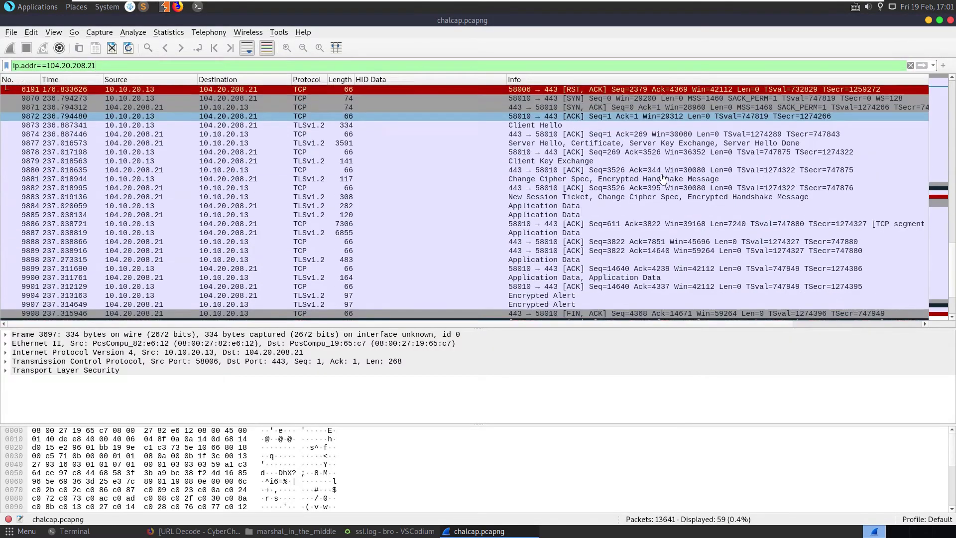
# - Examine the TLS handshake and application data packets of both conversations with 104.20.208.21
pyautogui.scroll(-1, 652, 178)
pyautogui.scroll(10, 640, 176)
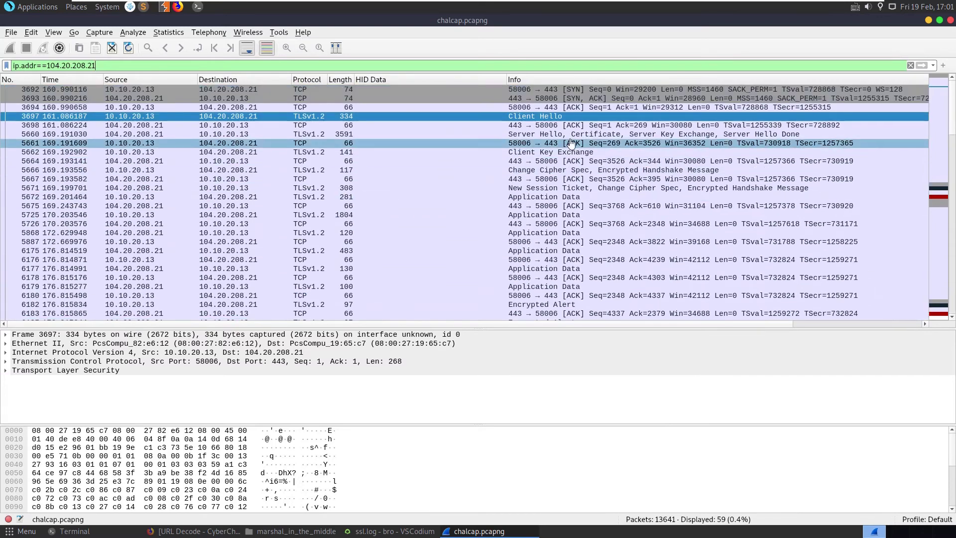
pyautogui.click(553, 143)
pyautogui.click(548, 116)
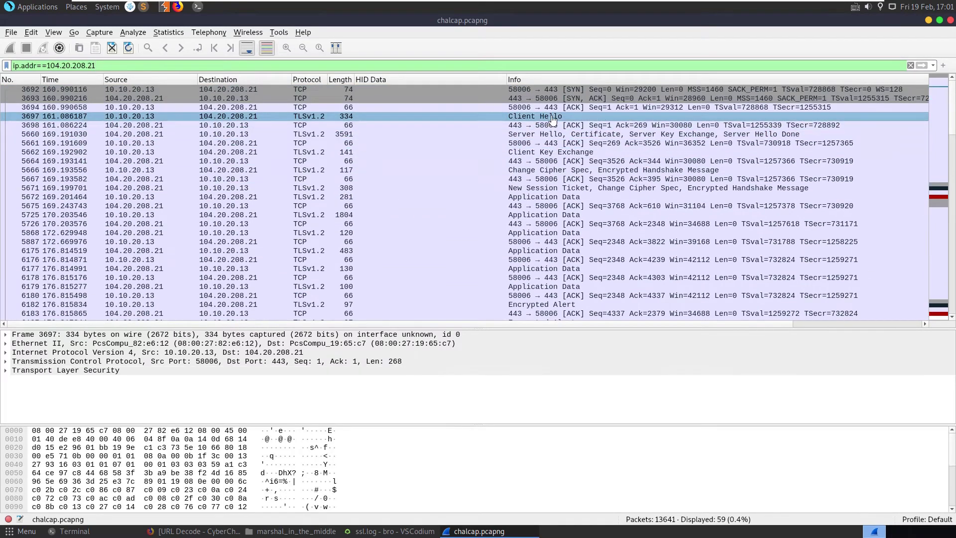
pyautogui.click(580, 143)
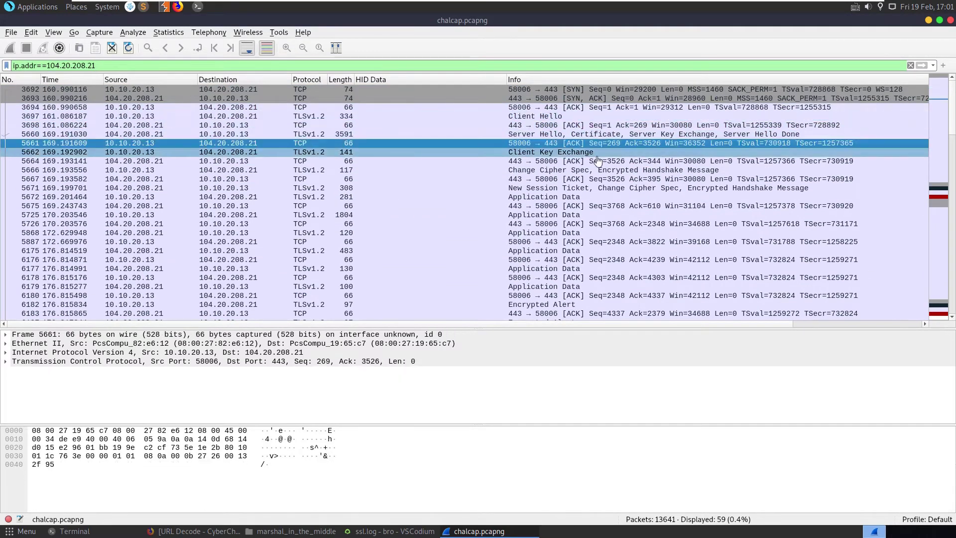
pyautogui.scroll(-1, 620, 170)
pyautogui.scroll(-5, 621, 169)
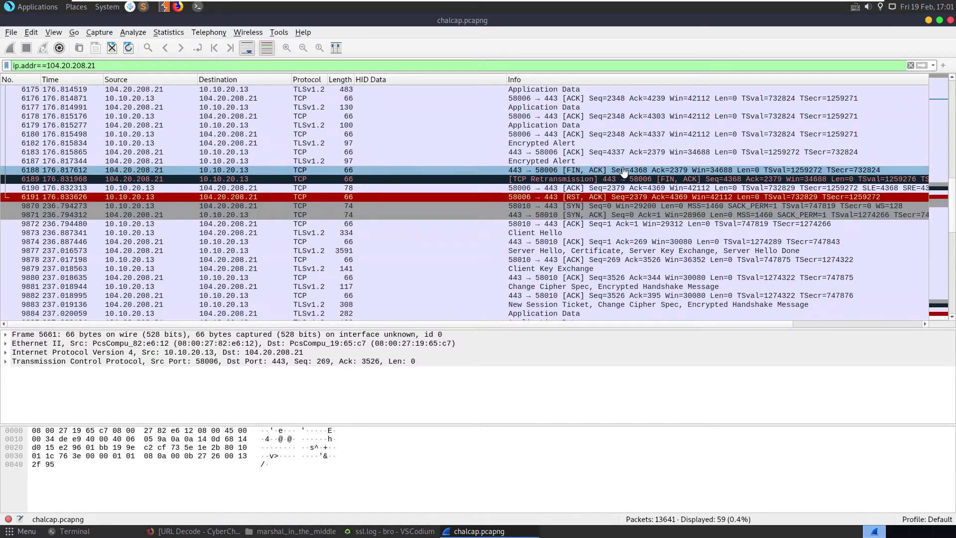
pyautogui.scroll(-1, 623, 171)
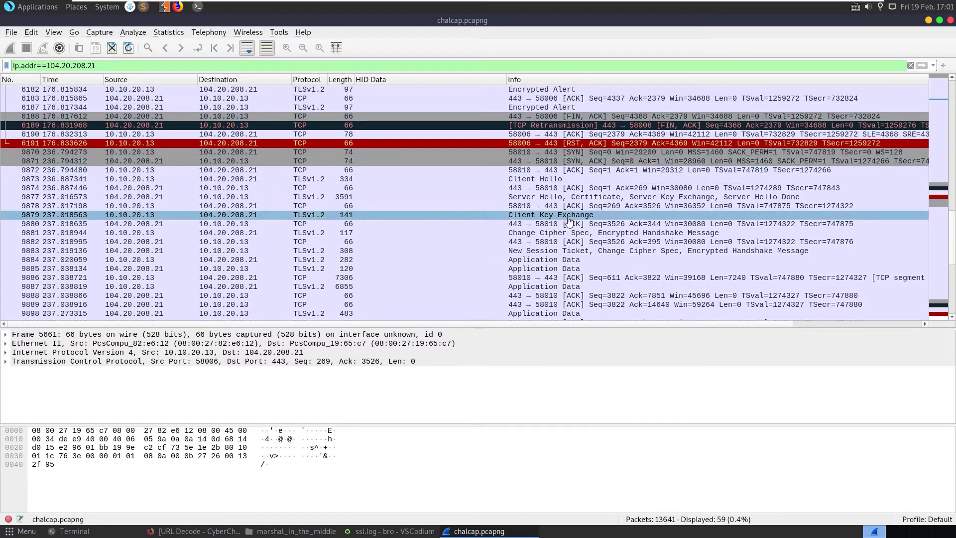
pyautogui.scroll(-4, 568, 209)
pyautogui.scroll(1, 555, 228)
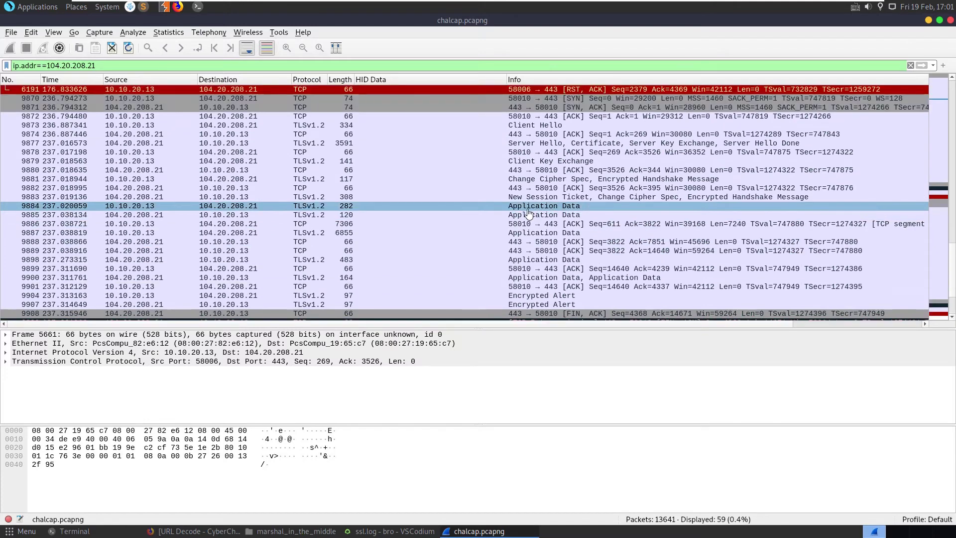
# - Leave Wireshark and switch to the terminal with the challenge's file listing
pyautogui.click(493, 526)
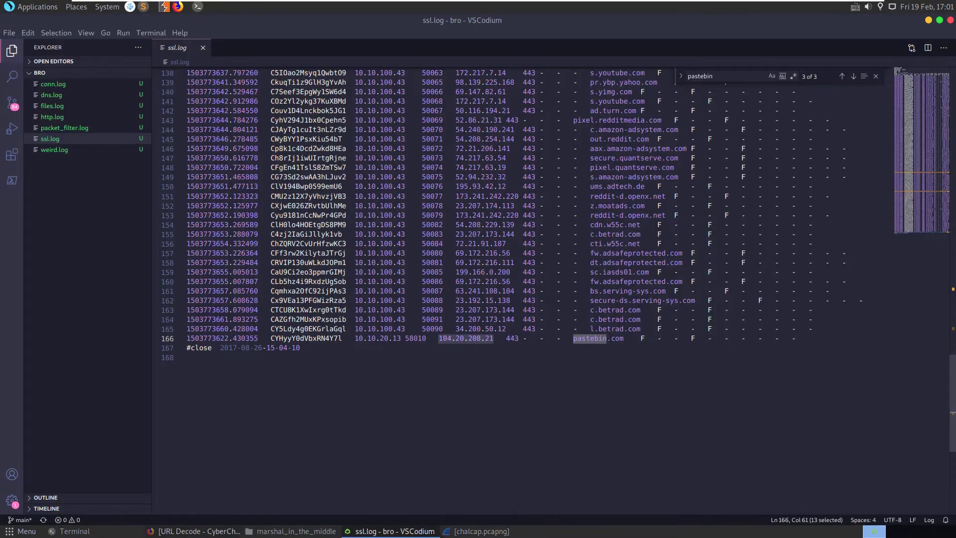
pyautogui.click(112, 532)
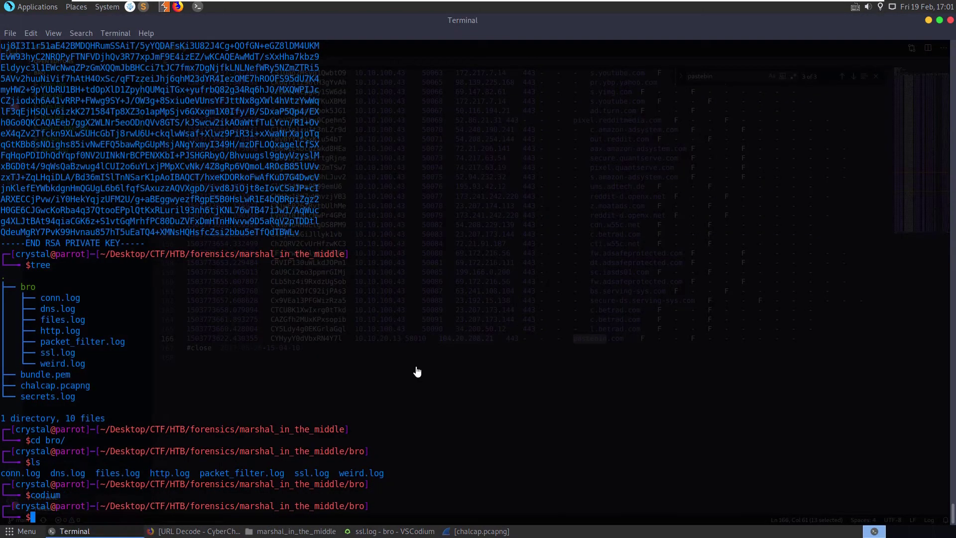
# - List the bro folder's files, move up to the marshal_in_the_middle folder, list its contents and clear the terminal
pyautogui.write('ls')
pyautogui.press('Return')
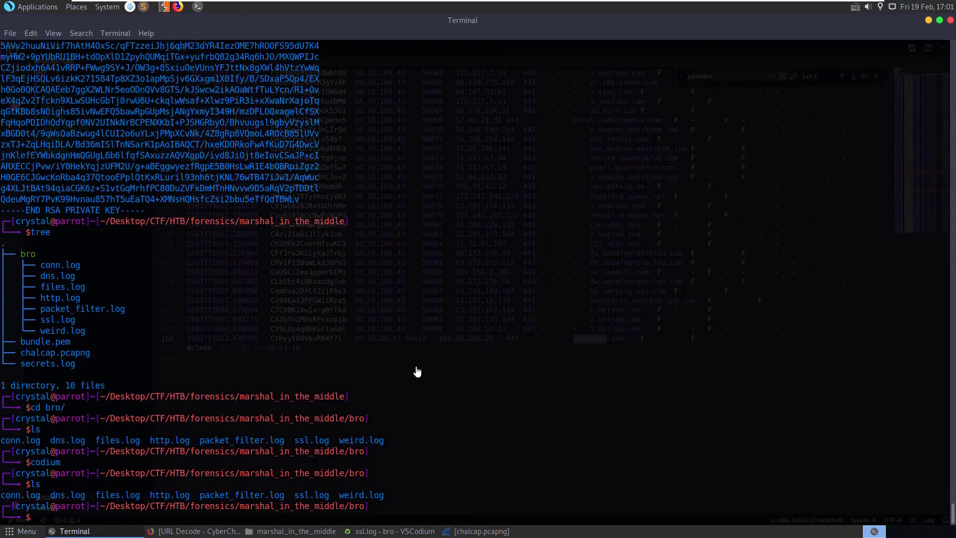
pyautogui.write('cd')
pyautogui.press('Return')
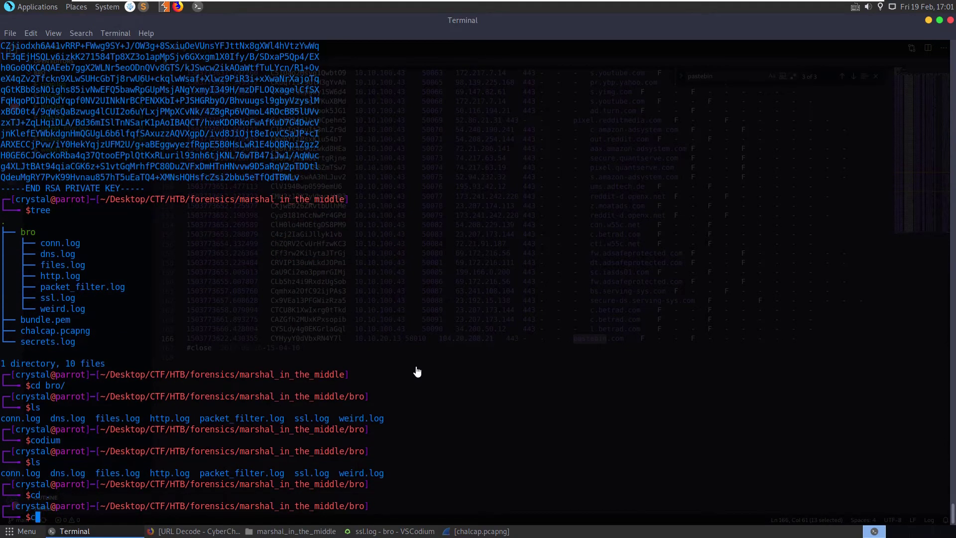
pyautogui.write('cd ..')
pyautogui.press('Return')
pyautogui.write('ls')
pyautogui.press('Return')
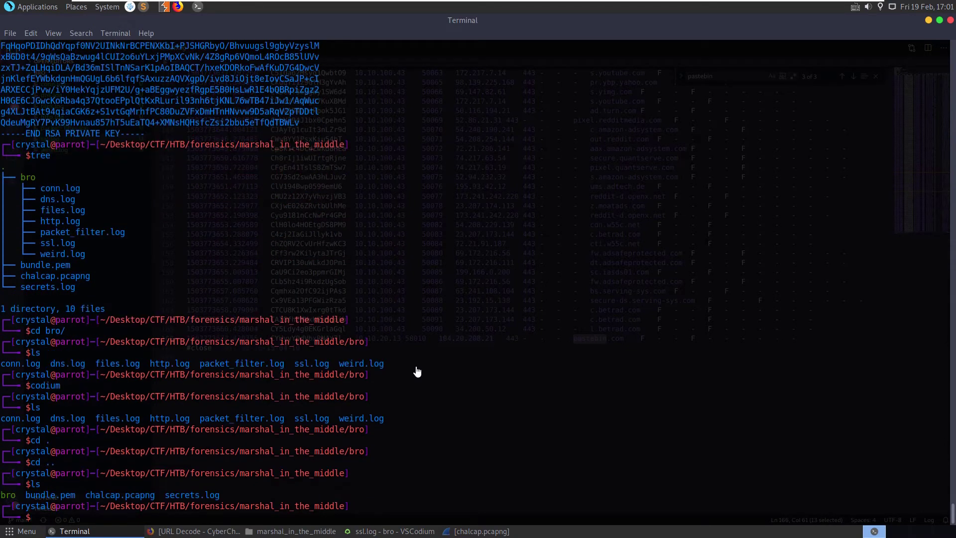
pyautogui.hotkey('ctrl', 'l')
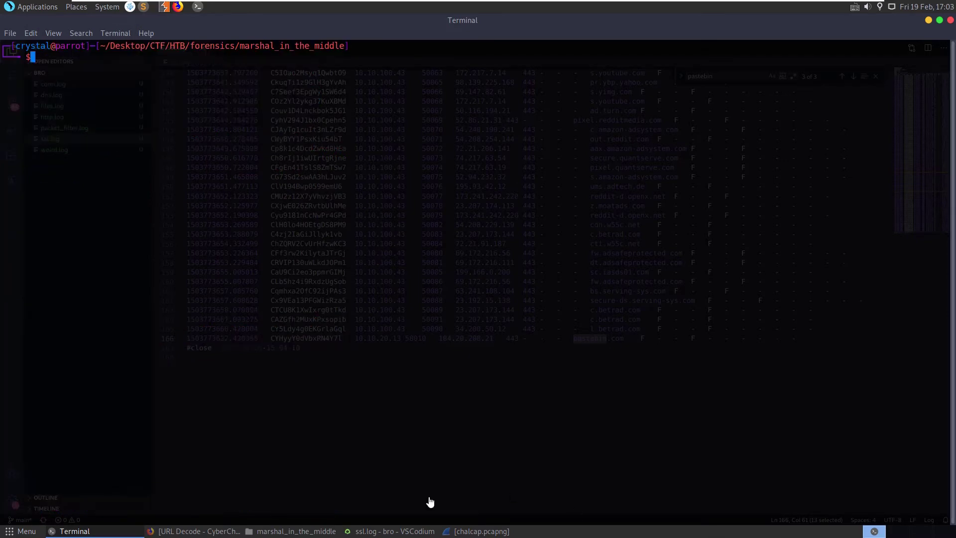
# - Search the web in a new Firefox tab for "wireshark bundle.pem decrypt" and open the Packet Pushers article on decoding SSL/TLS packets
pyautogui.click(223, 533)
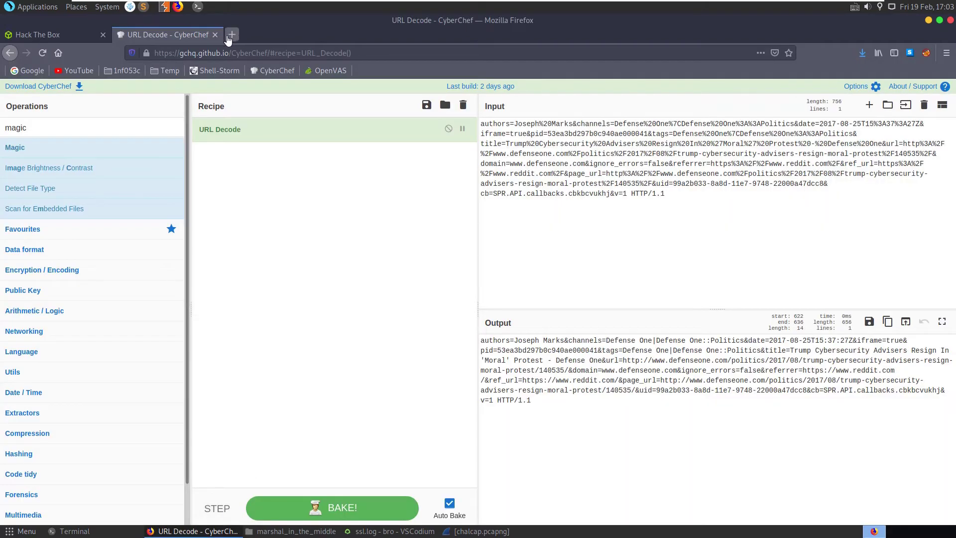
pyautogui.click(231, 35)
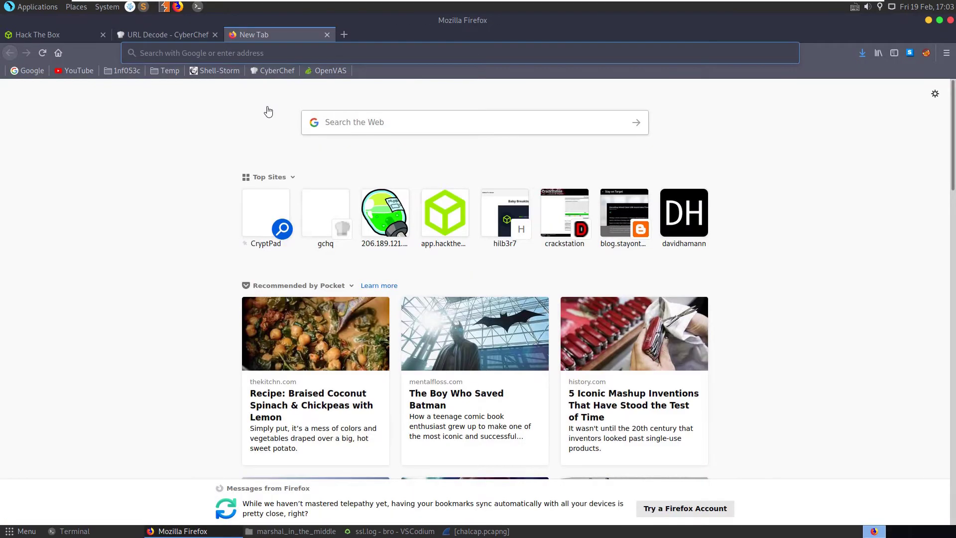
pyautogui.write('wireshar')
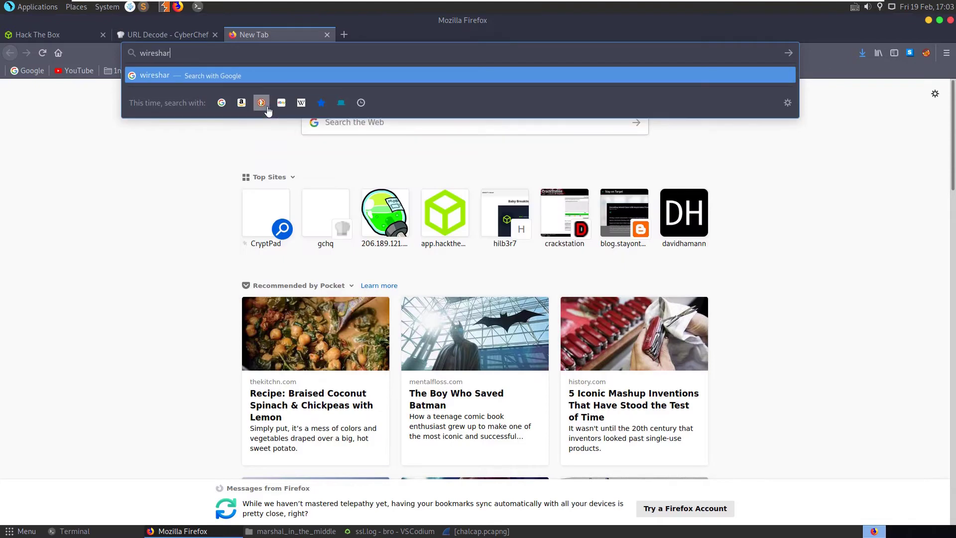
pyautogui.write('k bundle.pem')
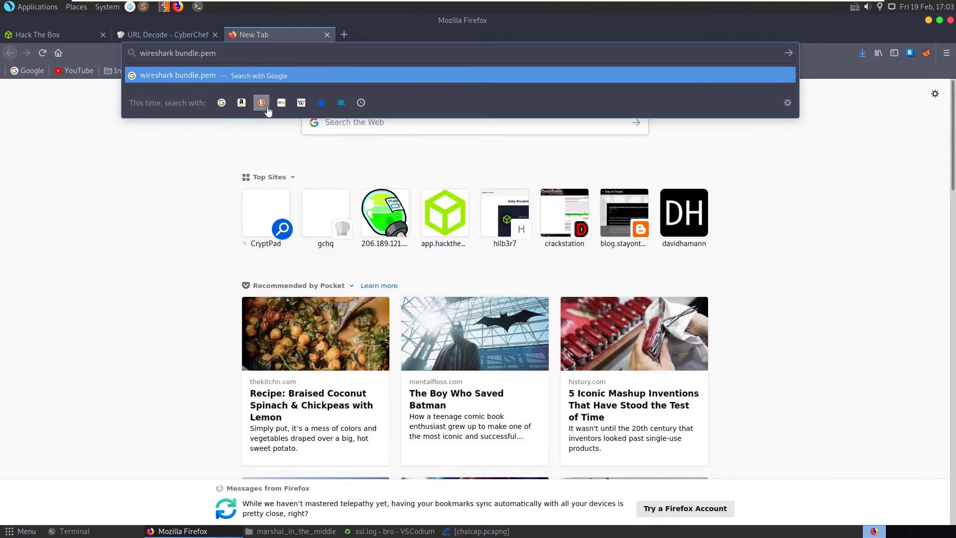
pyautogui.write(' decrypt')
pyautogui.press('Return')
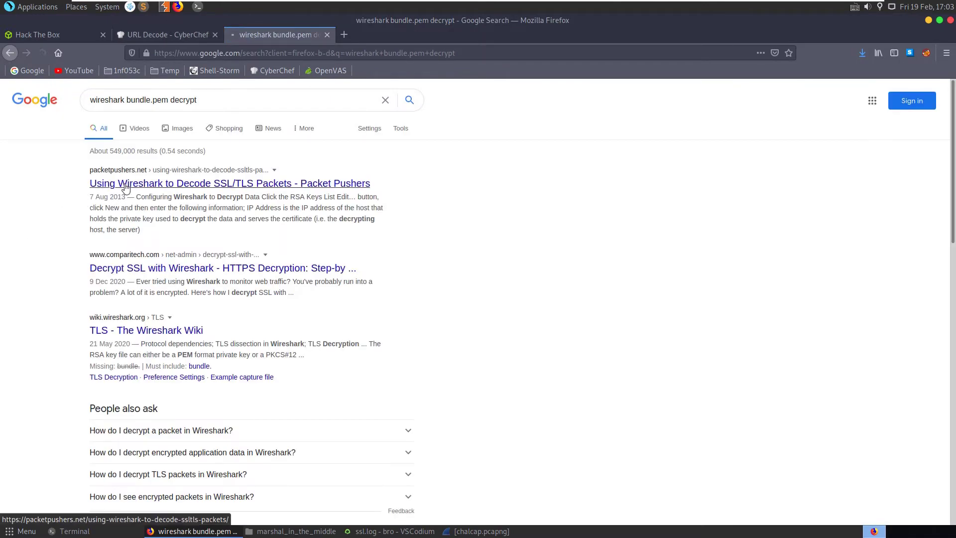
pyautogui.click(266, 186)
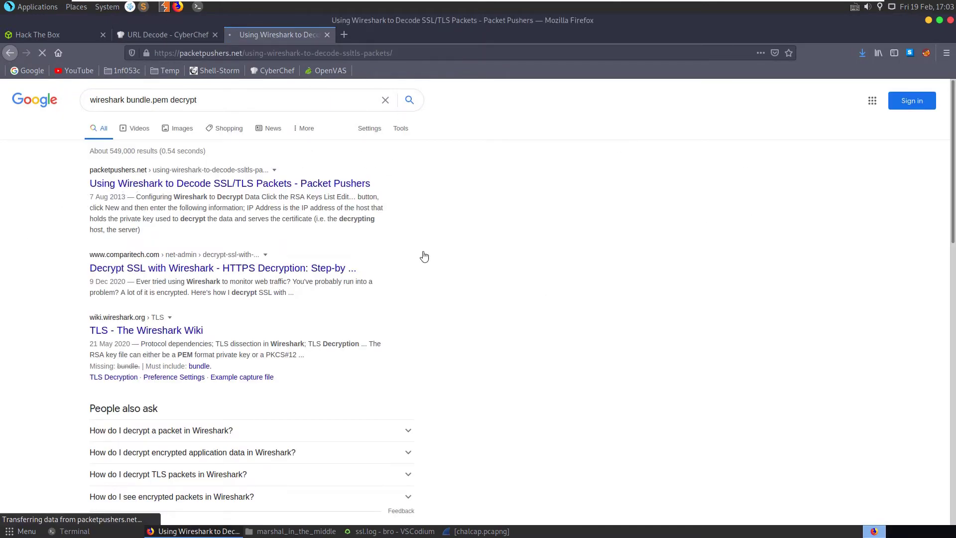
# - Read the article's Requirements section, focusing on the private key's availability, its PEM format and the required header and footer
pyautogui.scroll(-2, 456, 366)
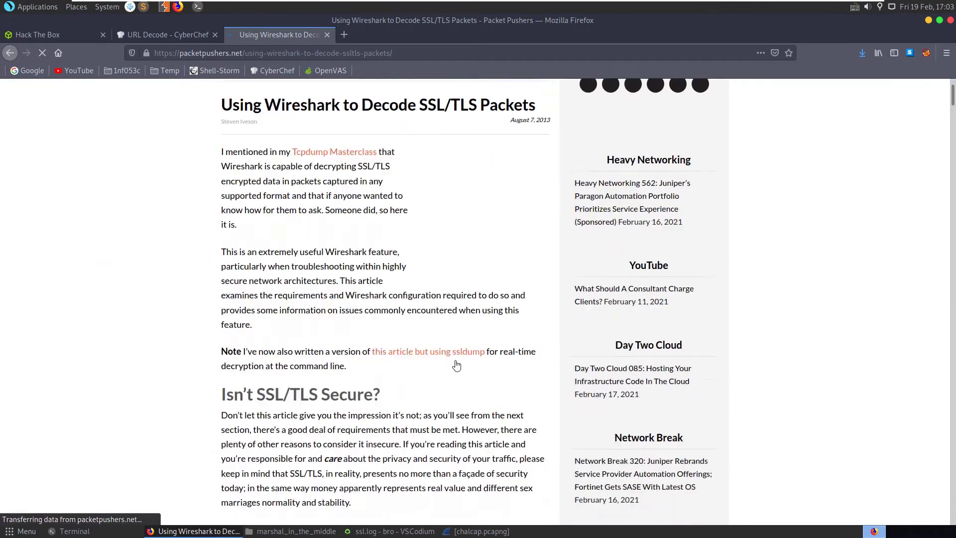
pyautogui.scroll(-4, 456, 366)
pyautogui.scroll(-2, 445, 330)
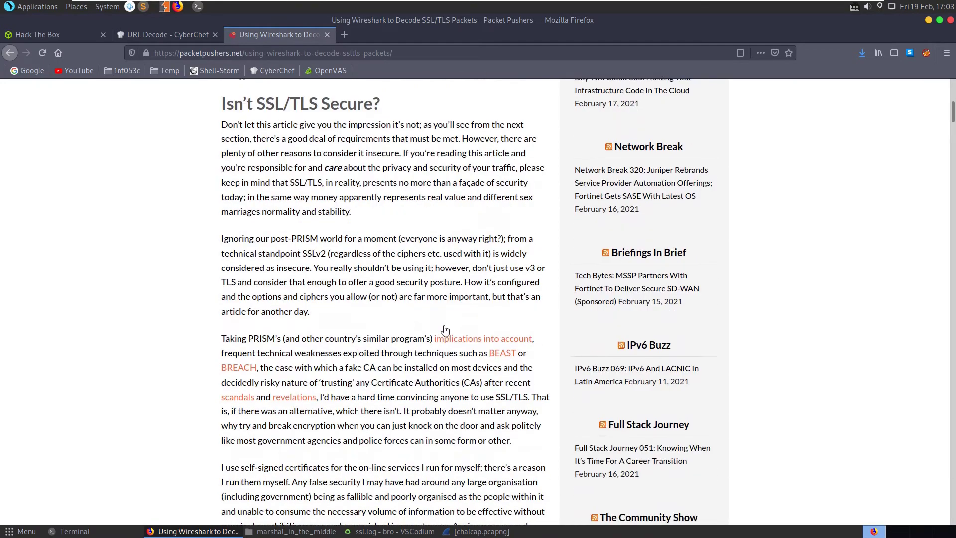
pyautogui.scroll(-10, 445, 330)
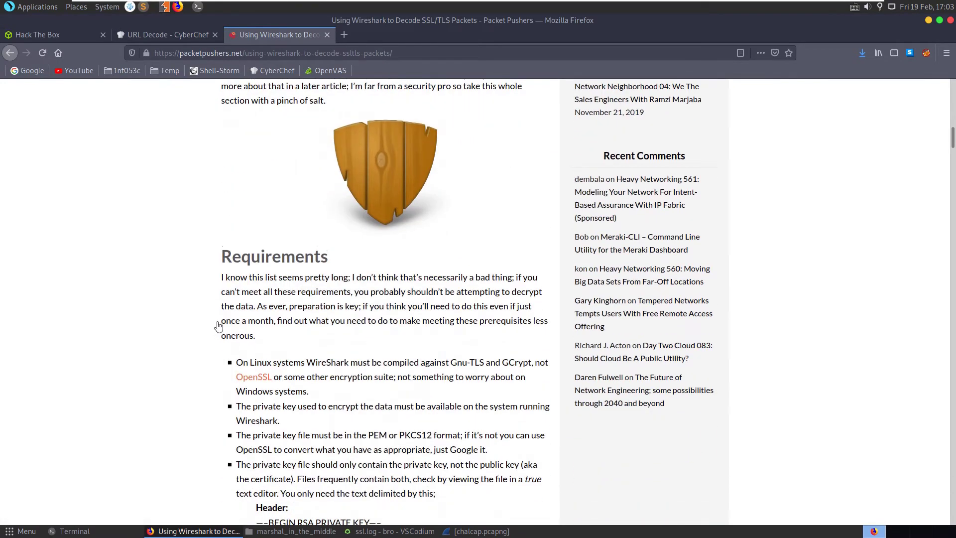
pyautogui.scroll(-1, 218, 326)
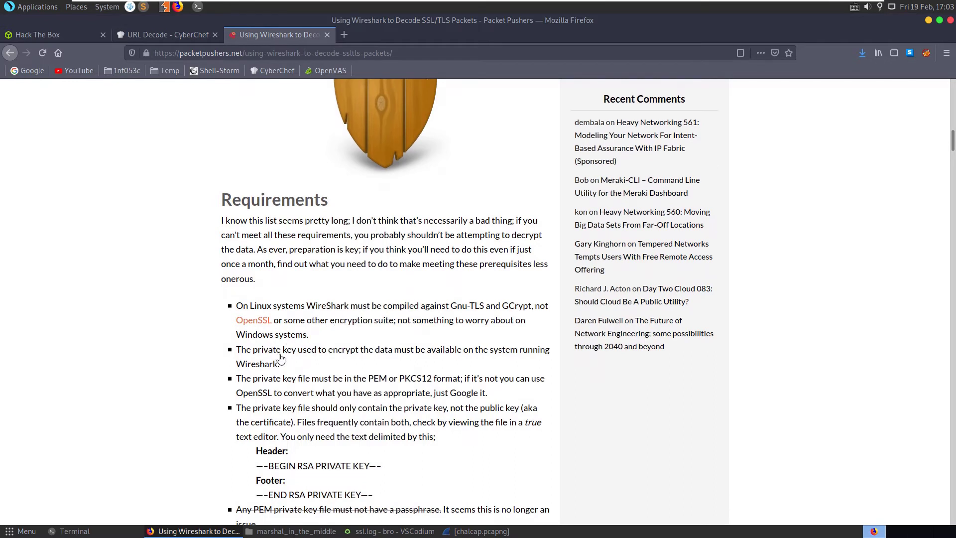
pyautogui.moveTo(269, 351)
pyautogui.mouseDown()
pyautogui.moveTo(480, 353)
pyautogui.moveTo(280, 364)
pyautogui.mouseUp()
pyautogui.click(401, 382)
pyautogui.scroll(-1, 349, 386)
pyautogui.moveTo(263, 324); pyautogui.dragTo(451, 343)
pyautogui.click(438, 329)
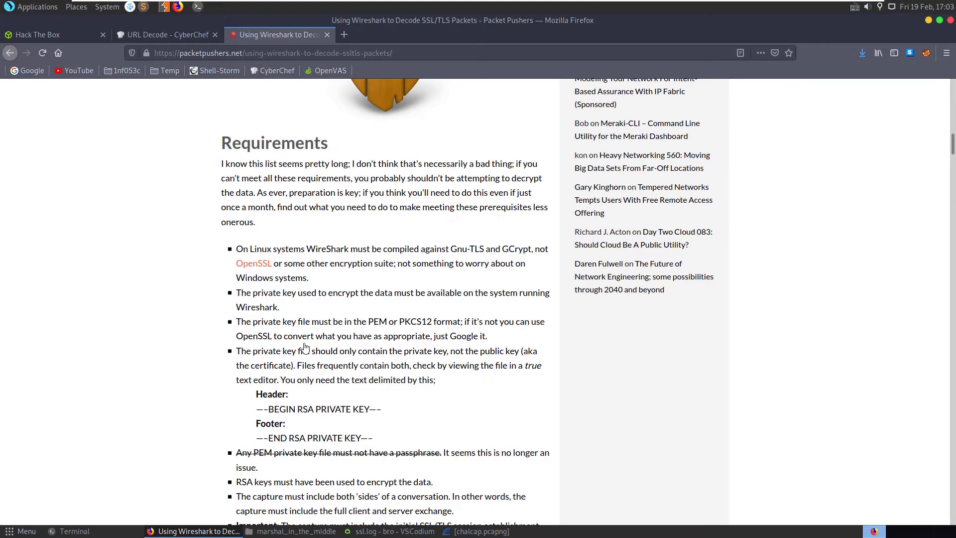
pyautogui.scroll(-1, 342, 327)
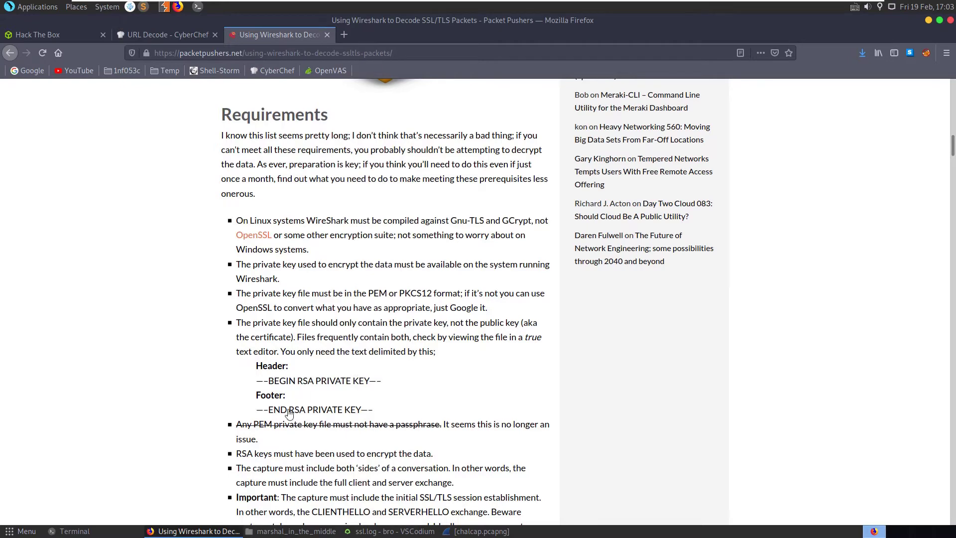
pyautogui.scroll(-2, 289, 413)
# - Switch to the terminal and open bundle.pem in Sublime Text with the subl command
pyautogui.moveTo(307, 534)
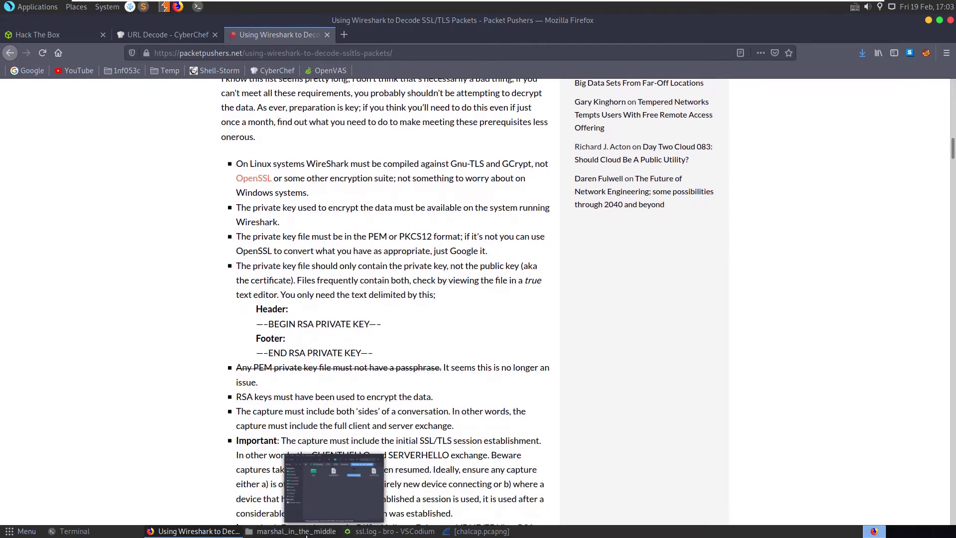
pyautogui.click(74, 531)
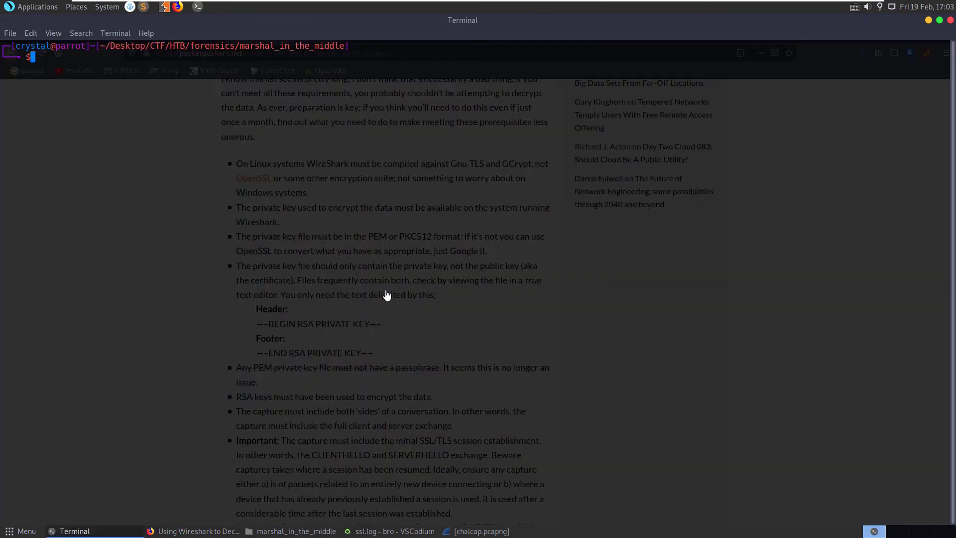
pyautogui.write('subl')
pyautogui.press('Tab')
pyautogui.press('Tab')
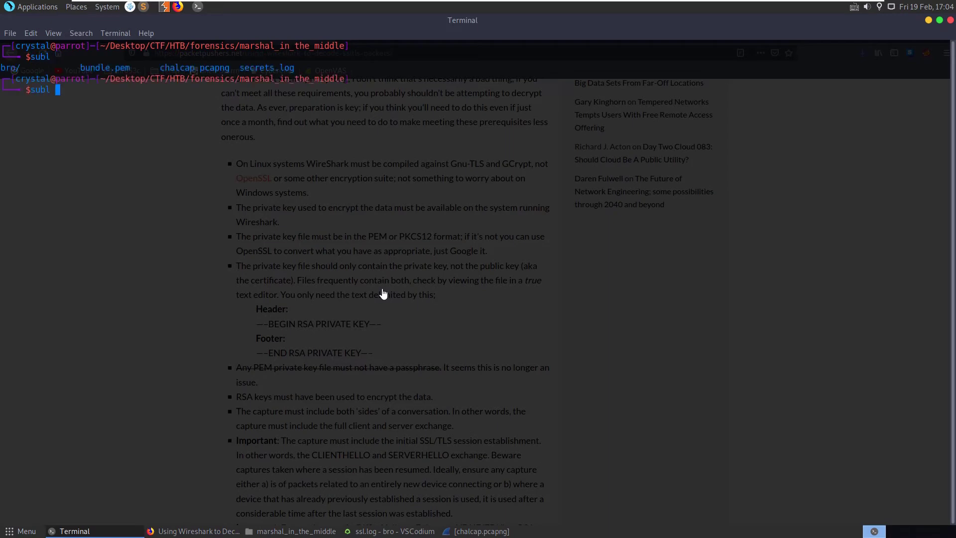
pyautogui.write('bu')
pyautogui.press('Tab')
pyautogui.press('Return')
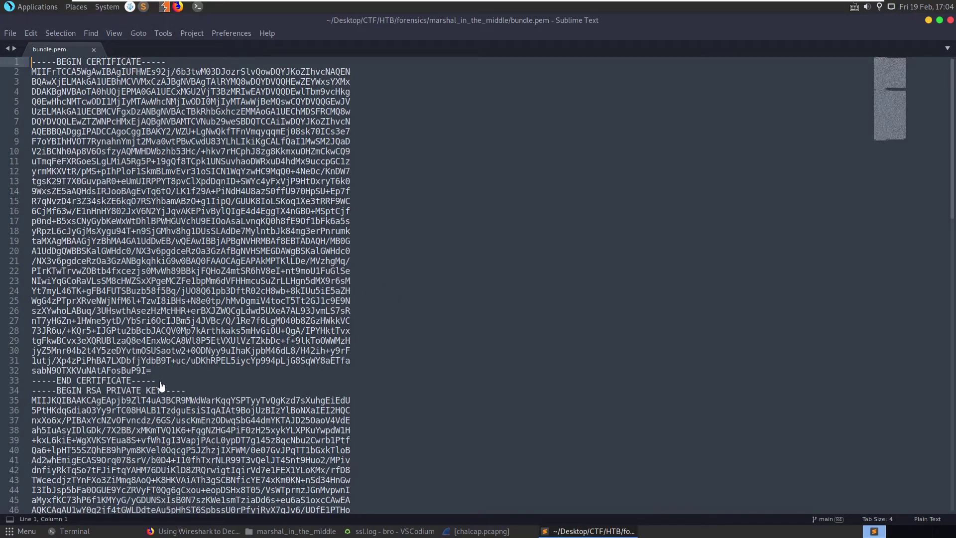
# - Delete the whole certificate block from bundle.pem so the file starts at the RSA private key header, and save it
pyautogui.moveTo(158, 381); pyautogui.dragTo(3, 6)
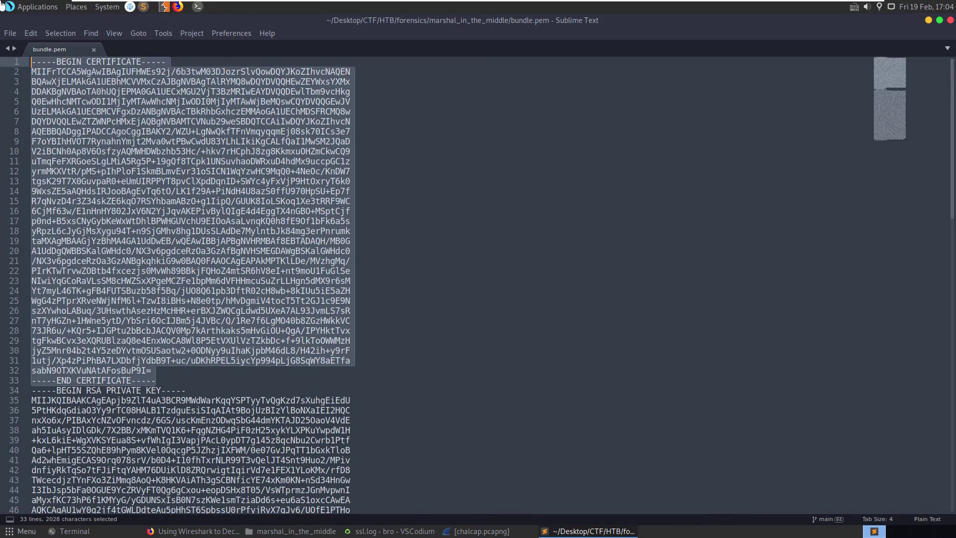
pyautogui.press('BackSpace')
pyautogui.press('Delete')
pyautogui.hotkey('ctrl', 's')
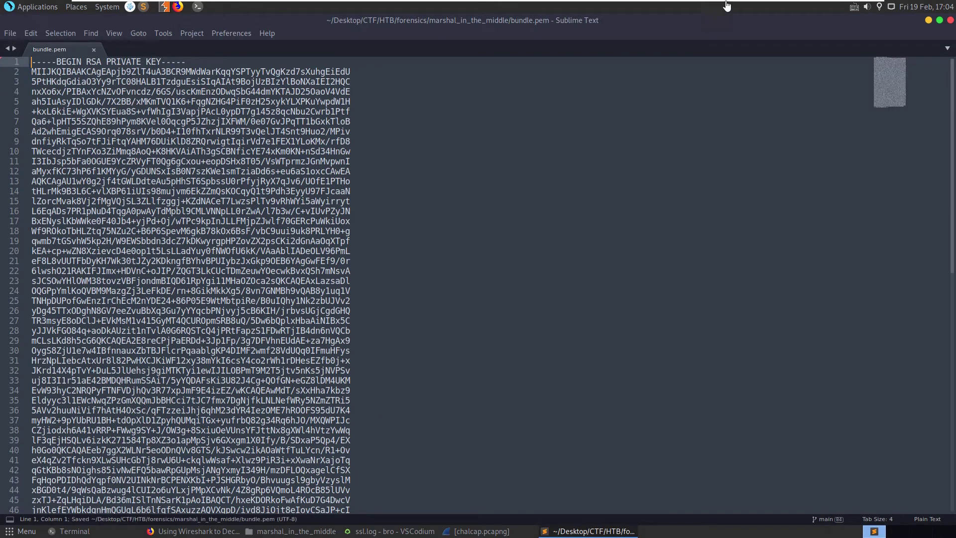
# - Return to the Firefox article and read the requirements on RSA key encryption and capturing both sides of the conversation
pyautogui.click(928, 19)
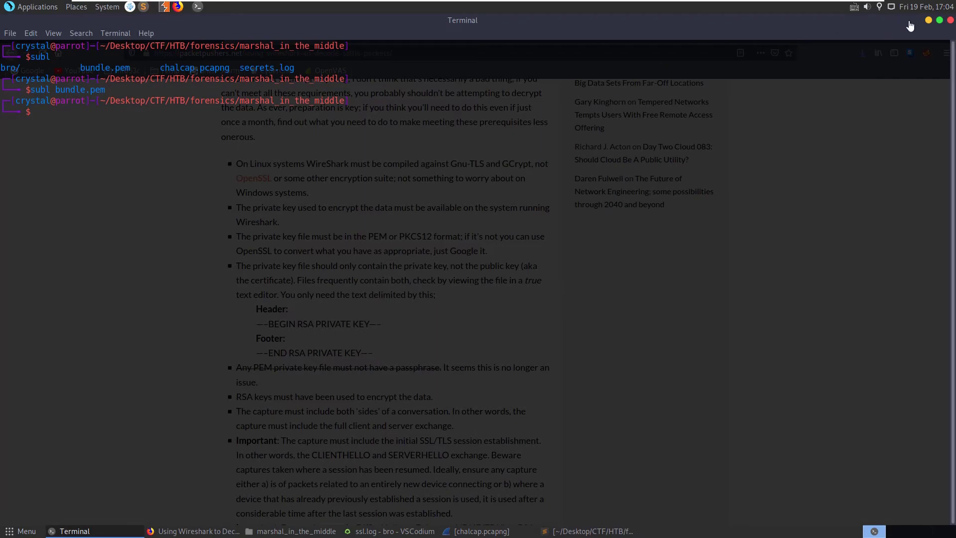
pyautogui.click(927, 20)
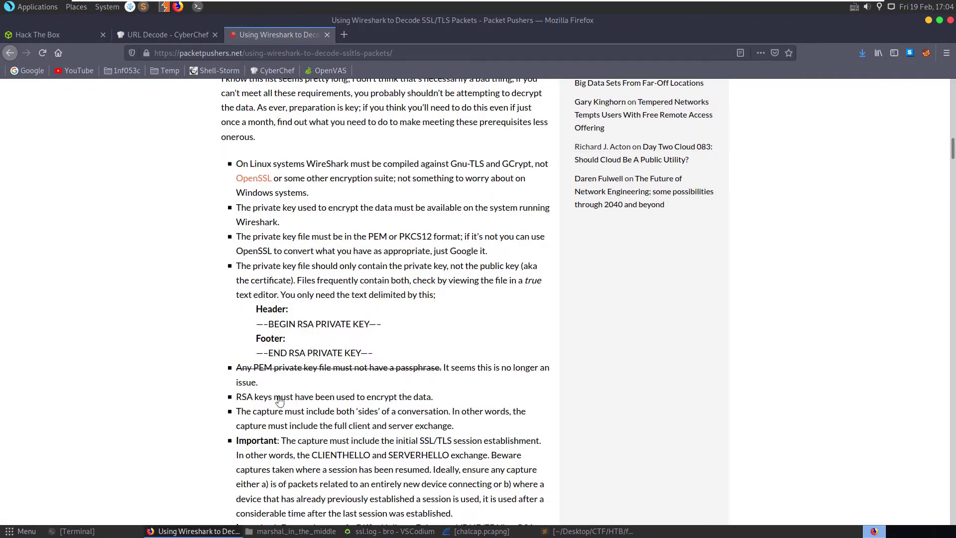
pyautogui.moveTo(305, 397); pyautogui.dragTo(368, 399)
pyautogui.click(364, 420)
pyautogui.moveTo(285, 427); pyautogui.dragTo(408, 419)
pyautogui.click(404, 438)
# - Switch to chalcap.pcapng in Wireshark and inspect the Client Hello and Client Key Exchange packets of the port 58006 session
pyautogui.moveTo(395, 534)
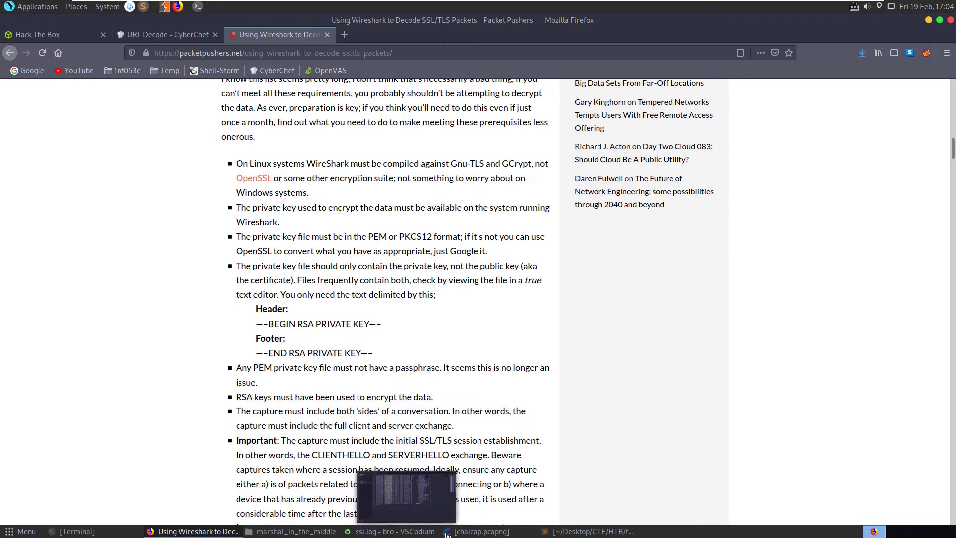
pyautogui.click(479, 531)
pyautogui.scroll(-5, 413, 228)
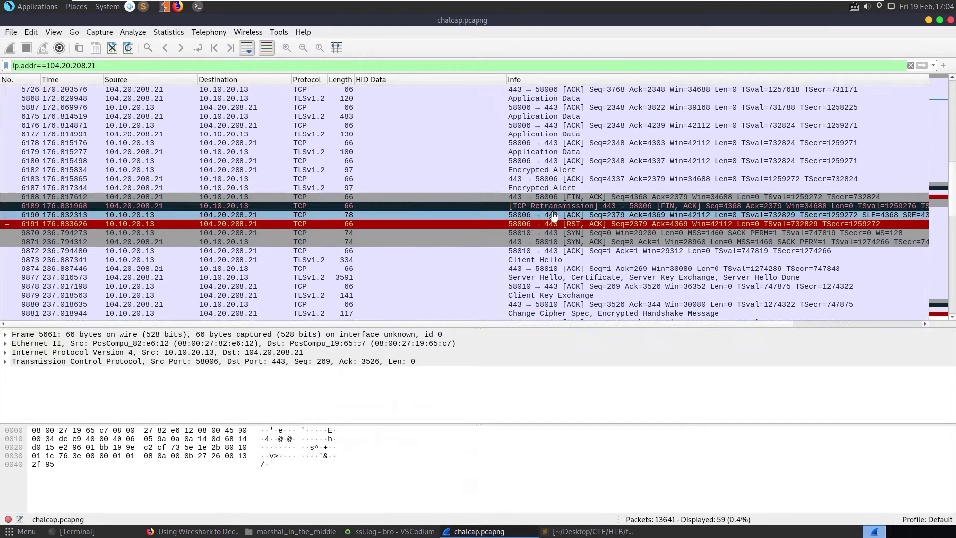
pyautogui.scroll(3, 577, 204)
pyautogui.scroll(1, 578, 204)
pyautogui.click(540, 90)
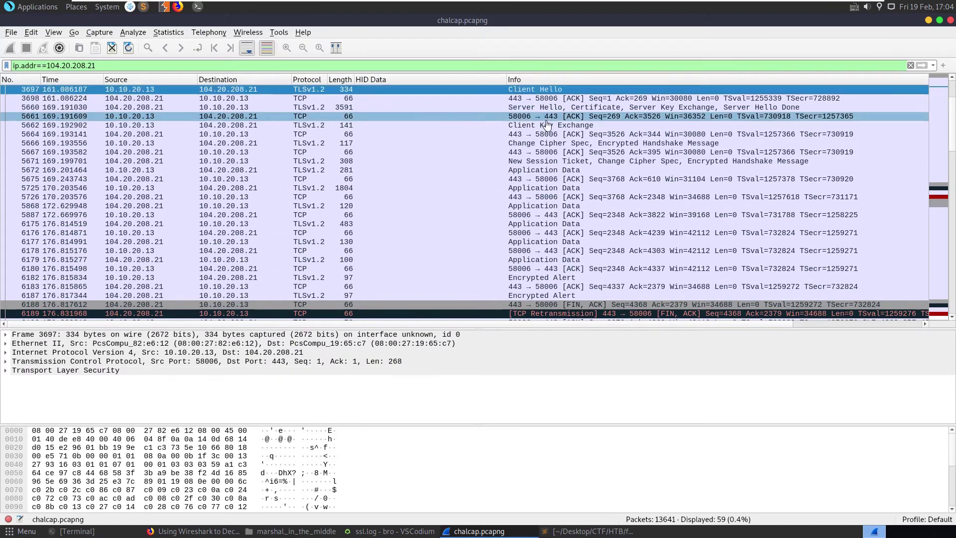
pyautogui.click(540, 129)
pyautogui.scroll(1, 539, 174)
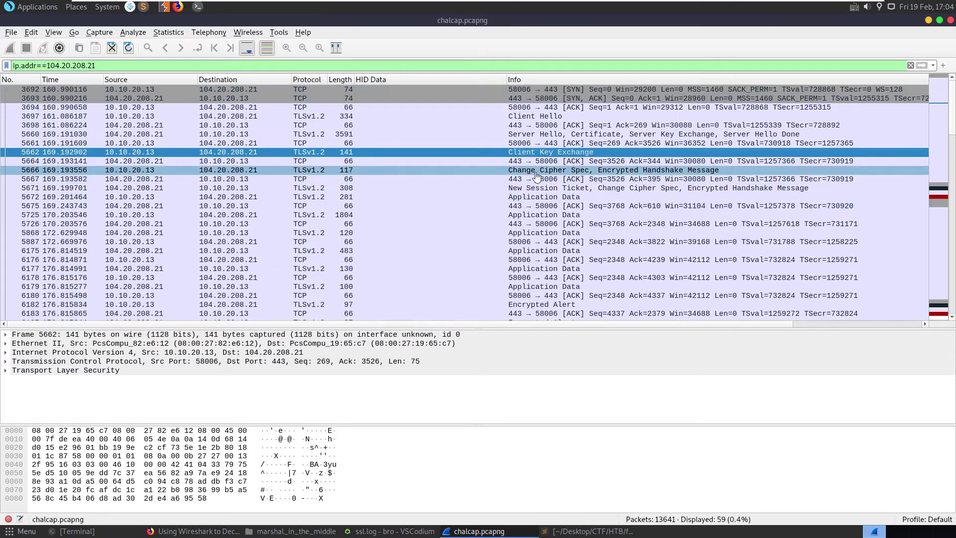
# - Check the article's CLIENTHELLO and SERVERHELLO requirement against the Wireshark capture, inspecting the Server Hello packet of the port 58010 session
pyautogui.click(509, 532)
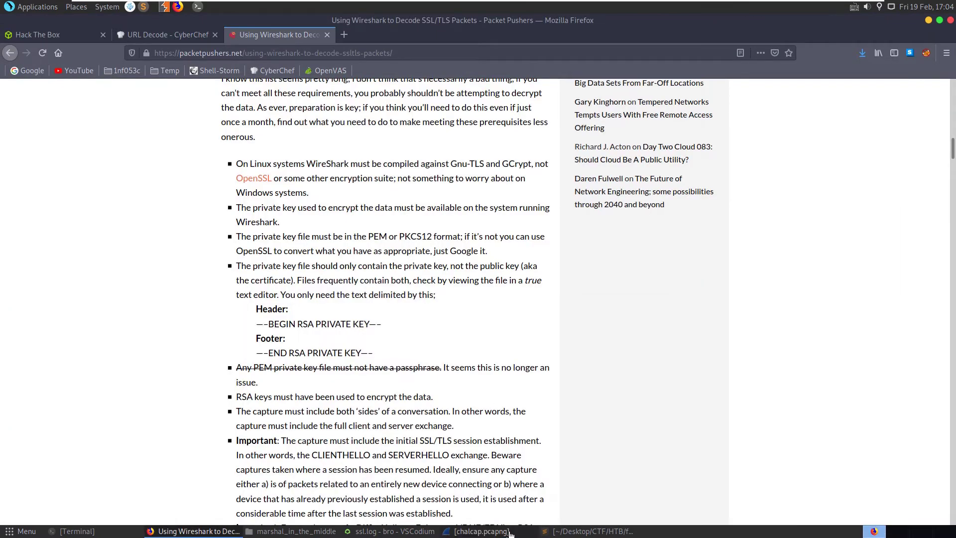
pyautogui.doubleClick(322, 461)
pyautogui.doubleClick(413, 455)
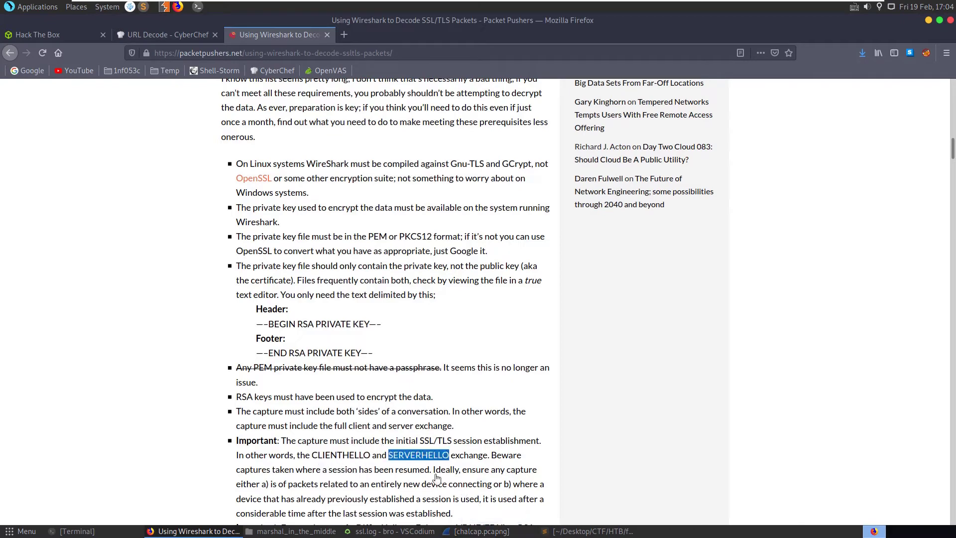
pyautogui.click(473, 532)
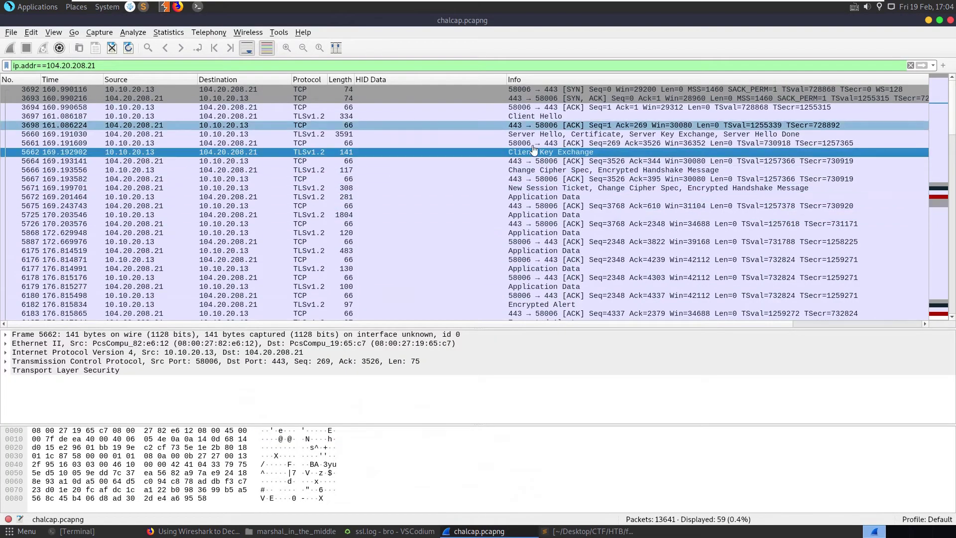
pyautogui.scroll(-5, 536, 173)
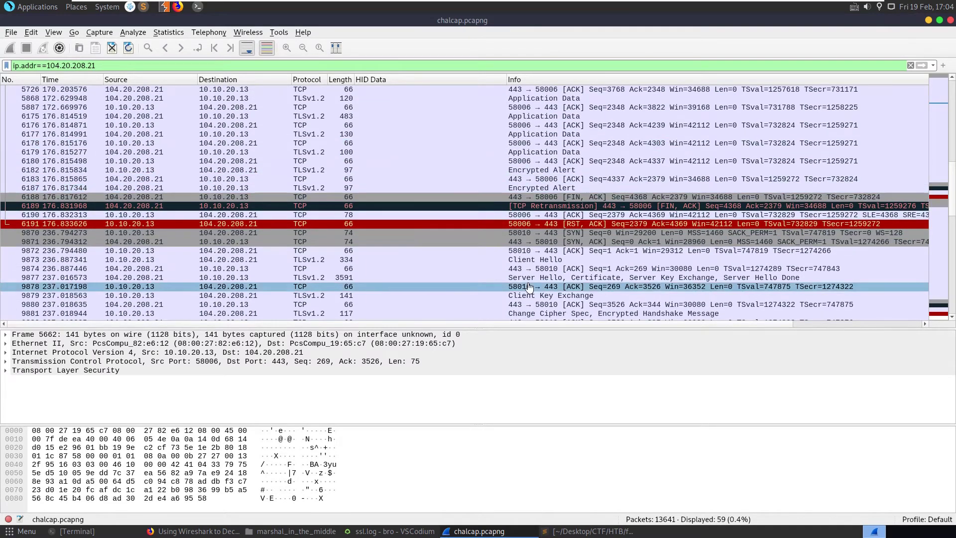
pyautogui.scroll(-6, 544, 199)
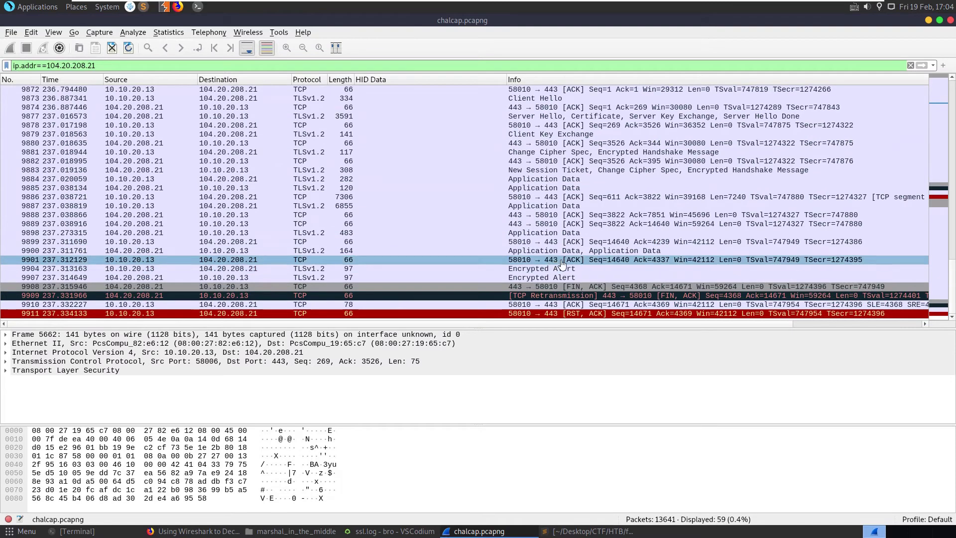
pyautogui.scroll(1, 547, 261)
pyautogui.click(550, 144)
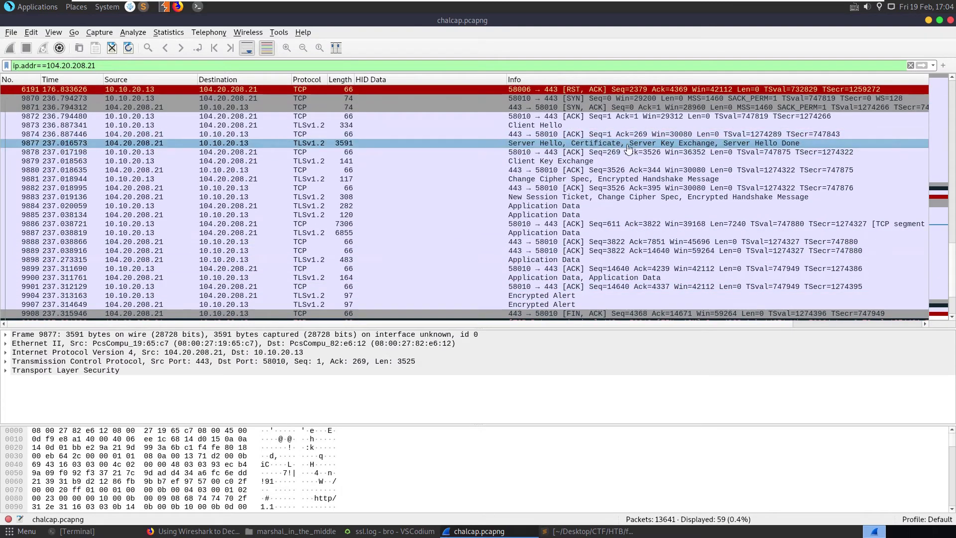
pyautogui.click(500, 531)
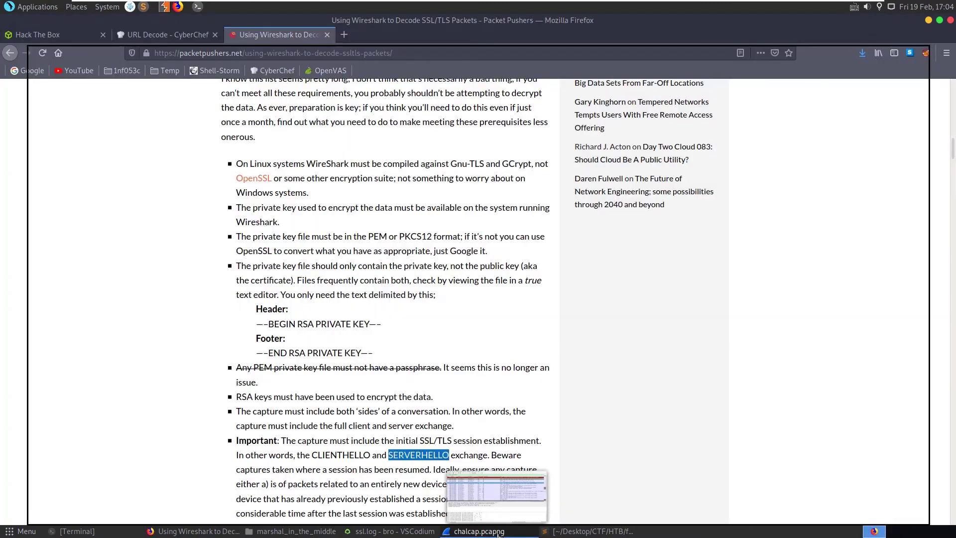
# - Read the article's requirement about ephemeral cipher suites and its section on configuring Wireshark to decrypt data
pyautogui.scroll(-5, 321, 396)
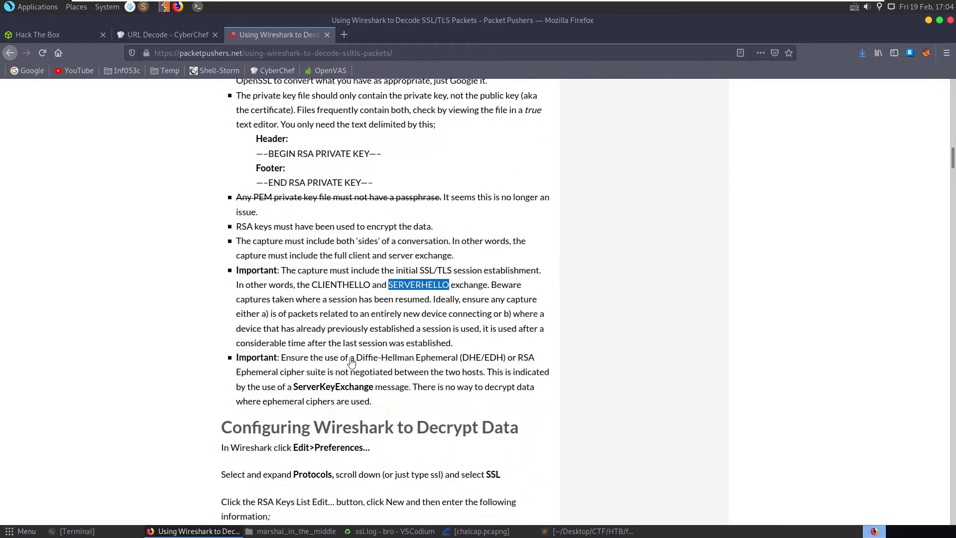
pyautogui.click(306, 375)
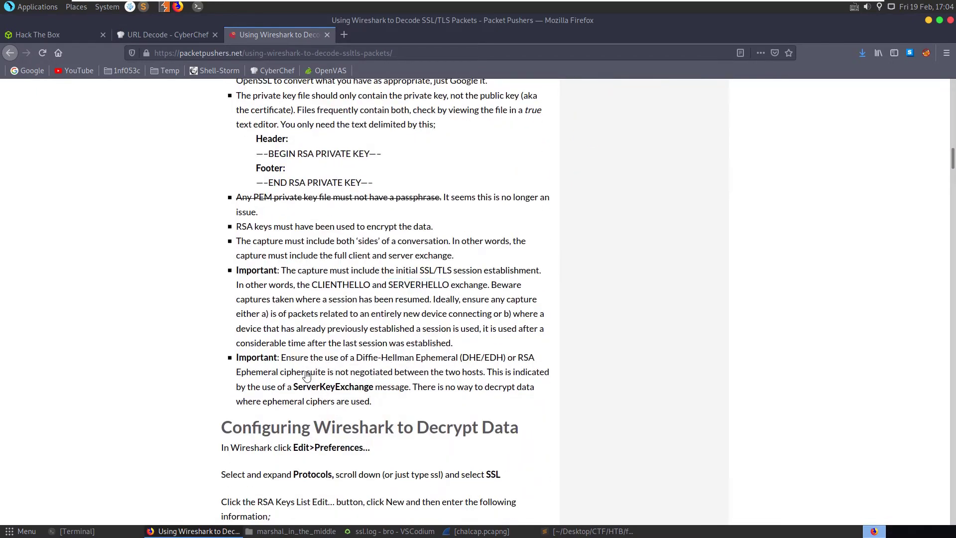
pyautogui.scroll(-10, 324, 375)
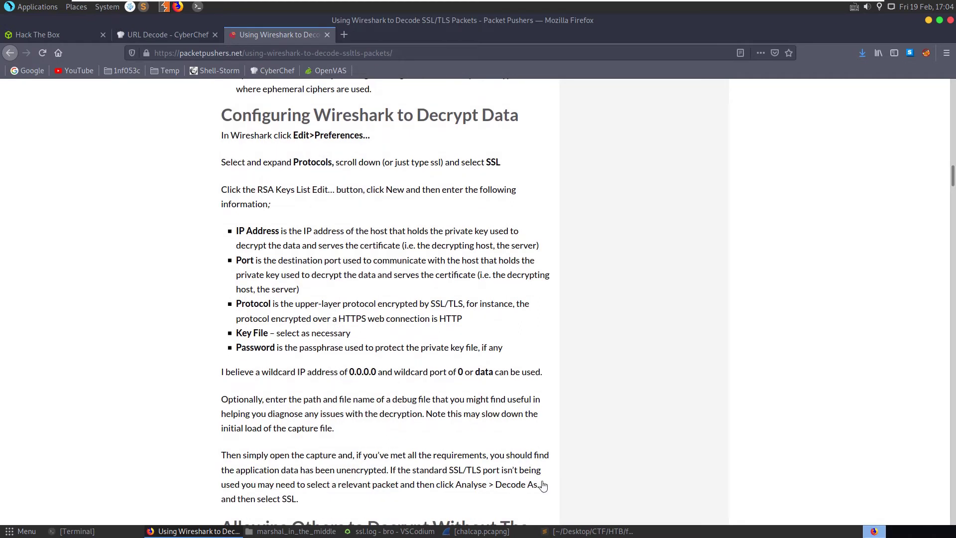
# - Switch to Wireshark, place its window beside the article, and open the Preferences dialog clear of the instructions
pyautogui.hotkey('alt', 'Tab')
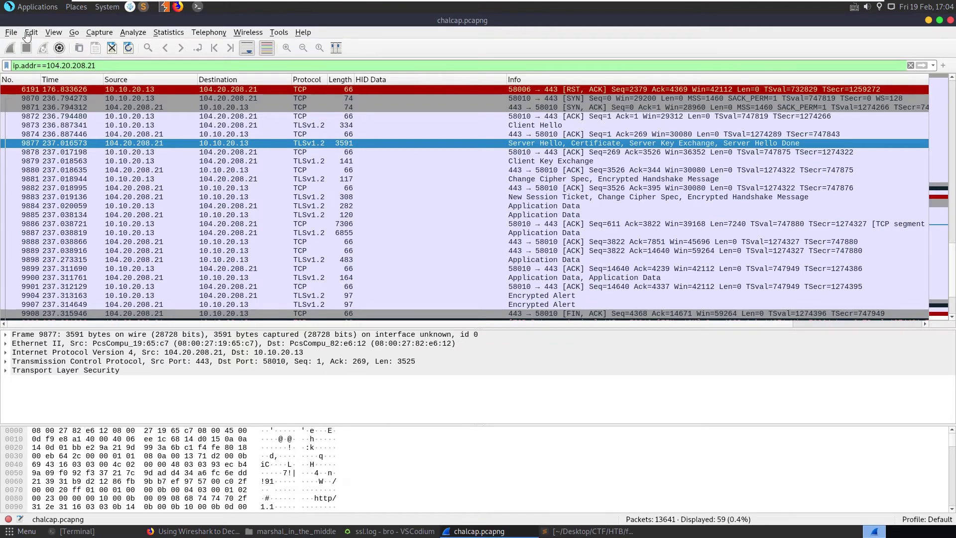
pyautogui.moveTo(289, 20); pyautogui.dragTo(680, 114)
pyautogui.click(601, 108)
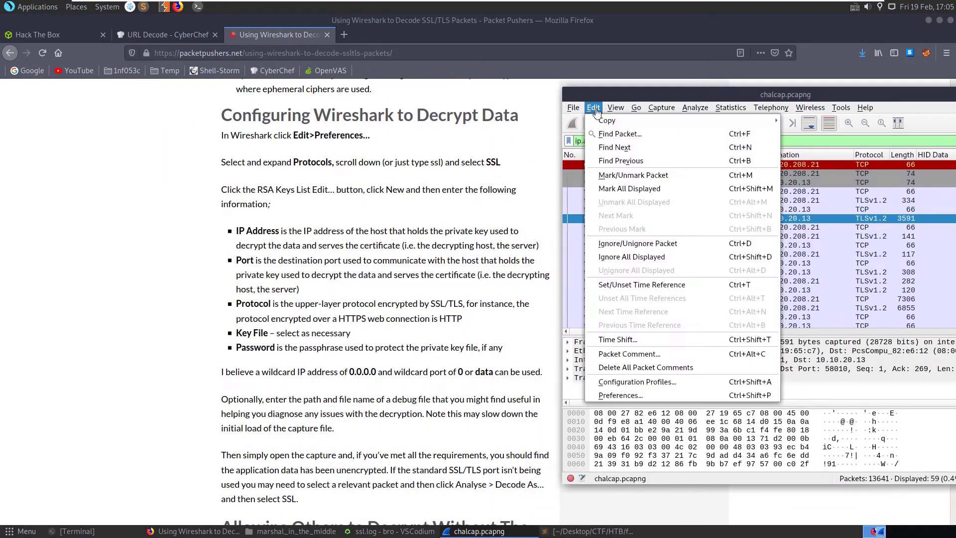
pyautogui.click(594, 108)
pyautogui.click(615, 107)
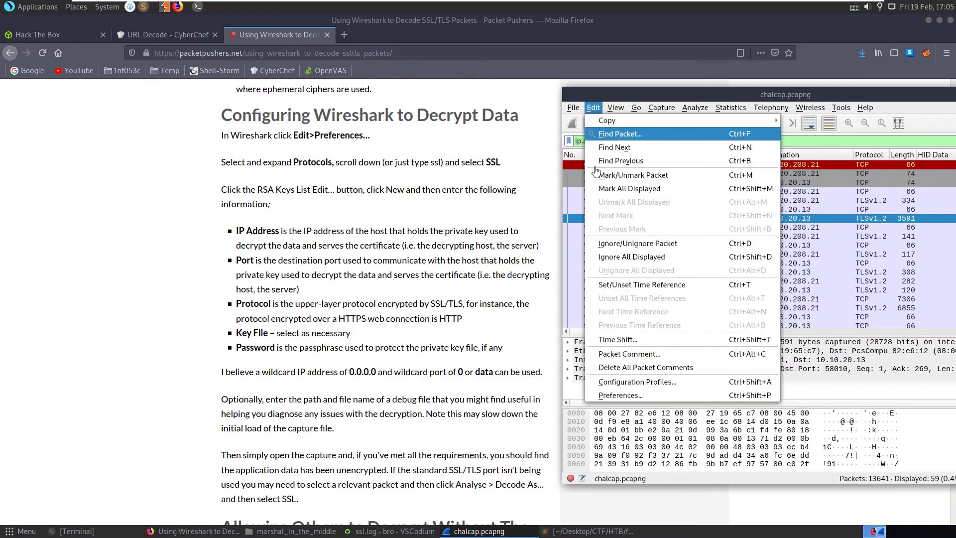
pyautogui.click(618, 393)
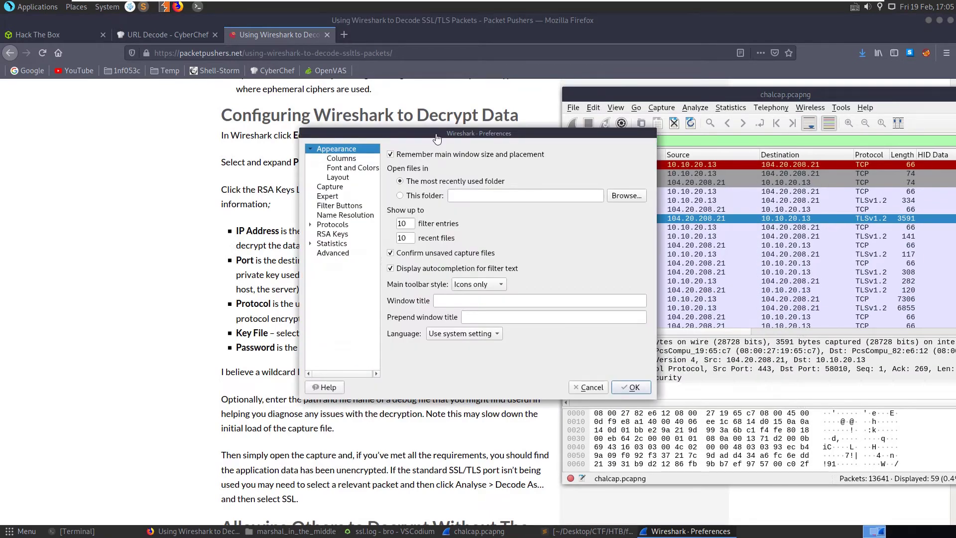
pyautogui.moveTo(432, 139); pyautogui.dragTo(730, 145)
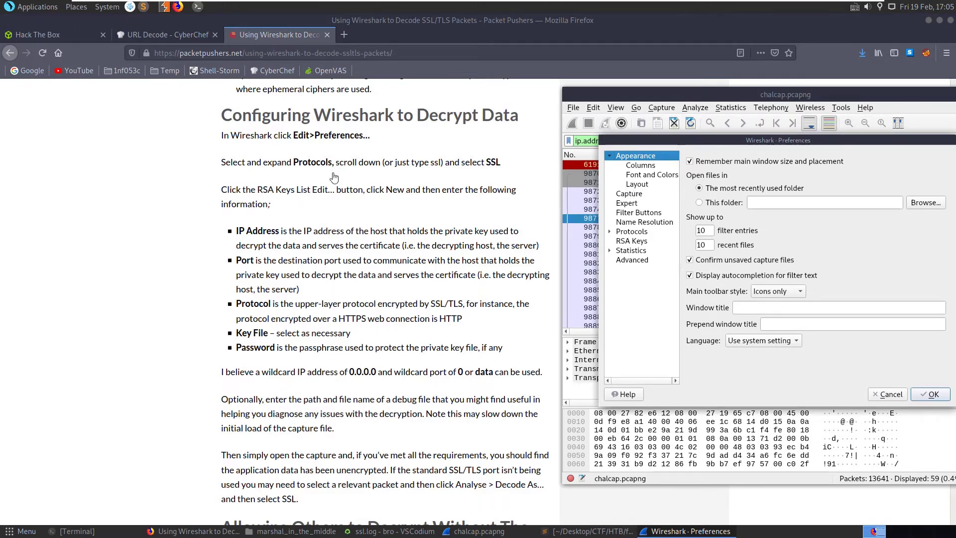
# - Expand the Protocols list in the preferences and show the TLS protocol settings
pyautogui.click(610, 233)
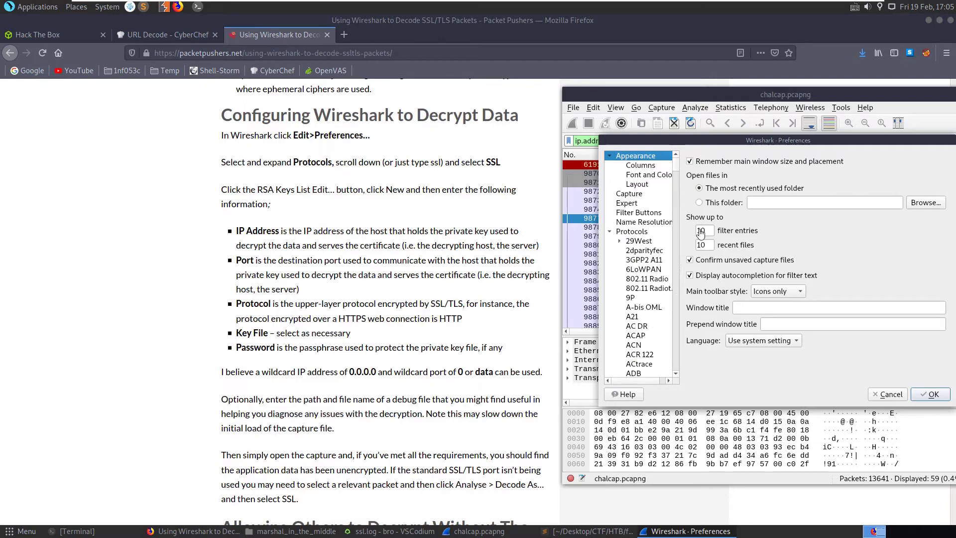
pyautogui.moveTo(676, 167); pyautogui.dragTo(668, 331)
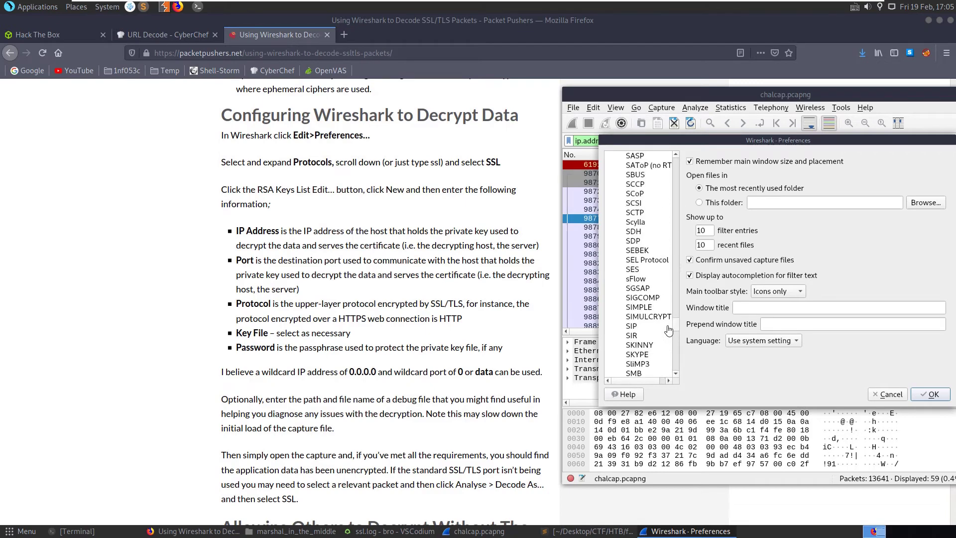
pyautogui.scroll(-8, 642, 288)
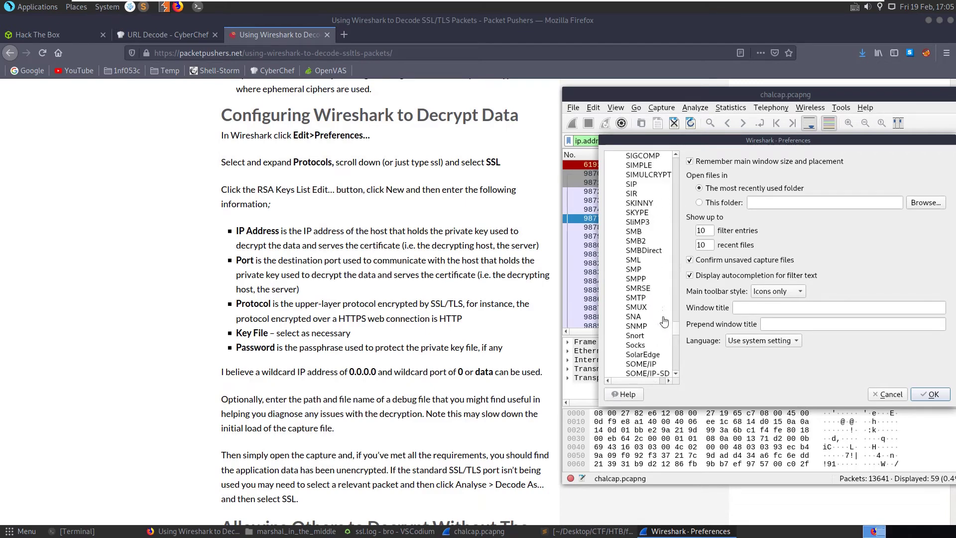
pyautogui.scroll(-4, 633, 357)
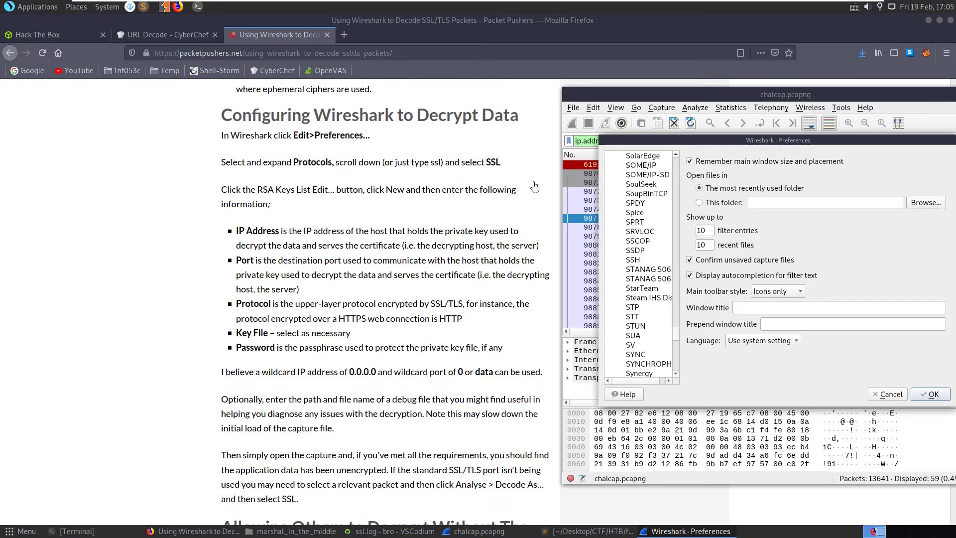
pyautogui.click(653, 241)
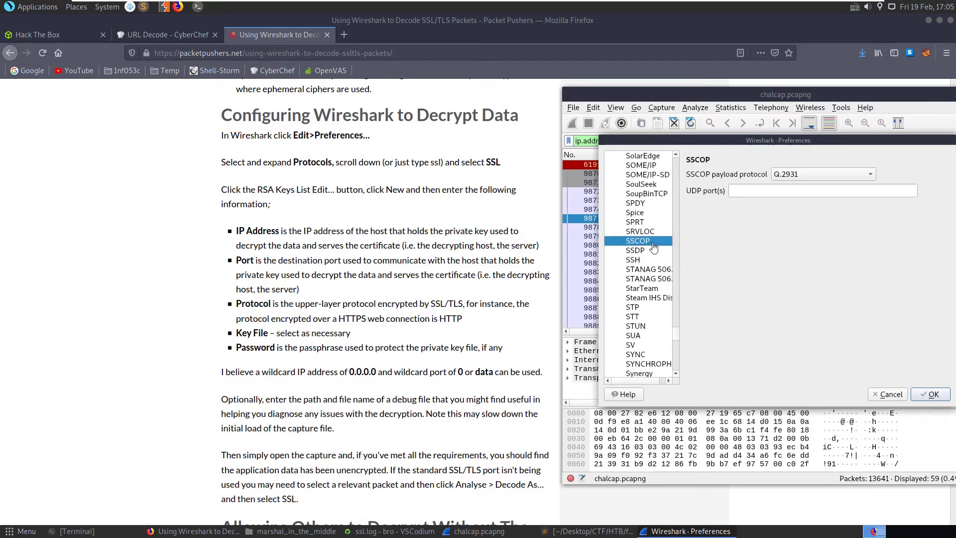
pyautogui.press('Down')
pyautogui.press('Down')
pyautogui.press('Down')
pyautogui.press('Down')
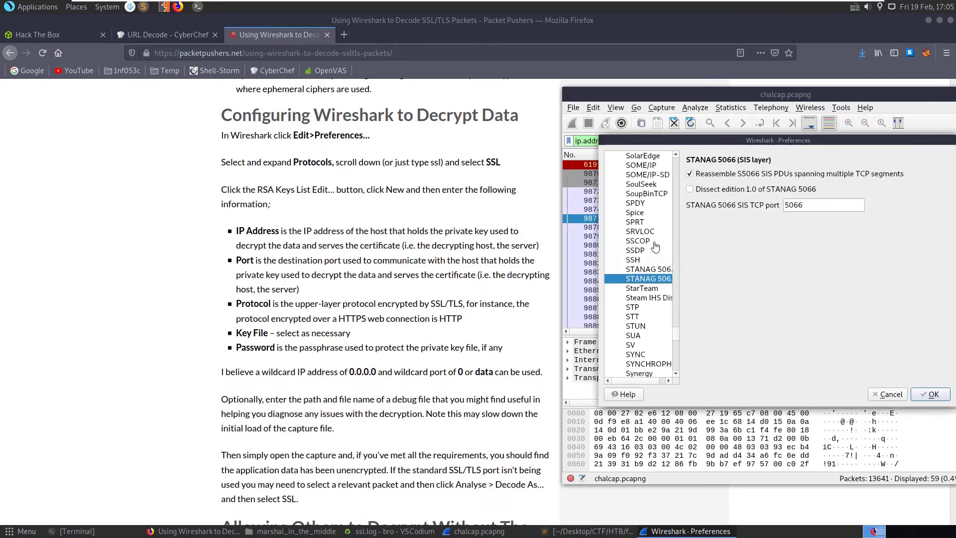
pyautogui.write('tls')
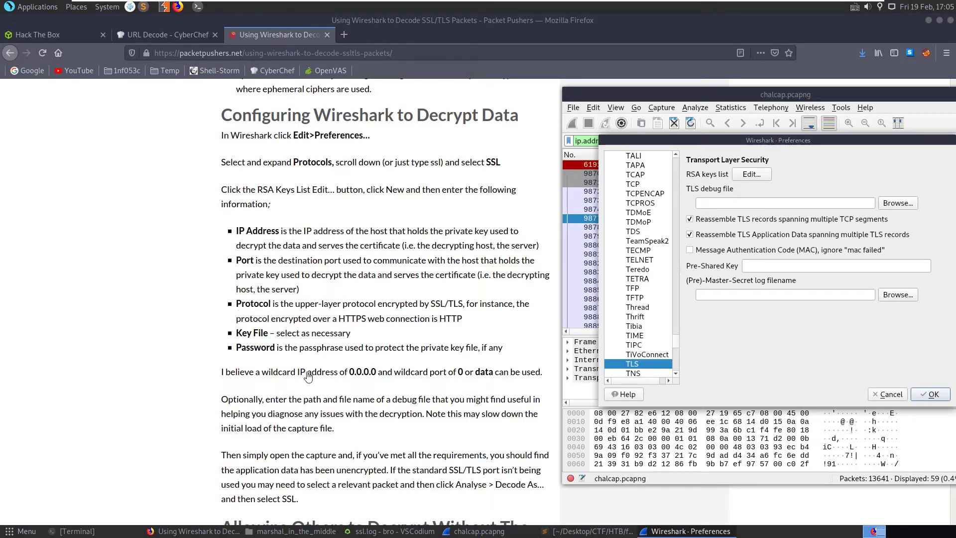
# - Add an entry to the TLS RSA keys list with IP address 104.20.208.21, copied from the last pastebin.com row of ssl.log
pyautogui.click(746, 175)
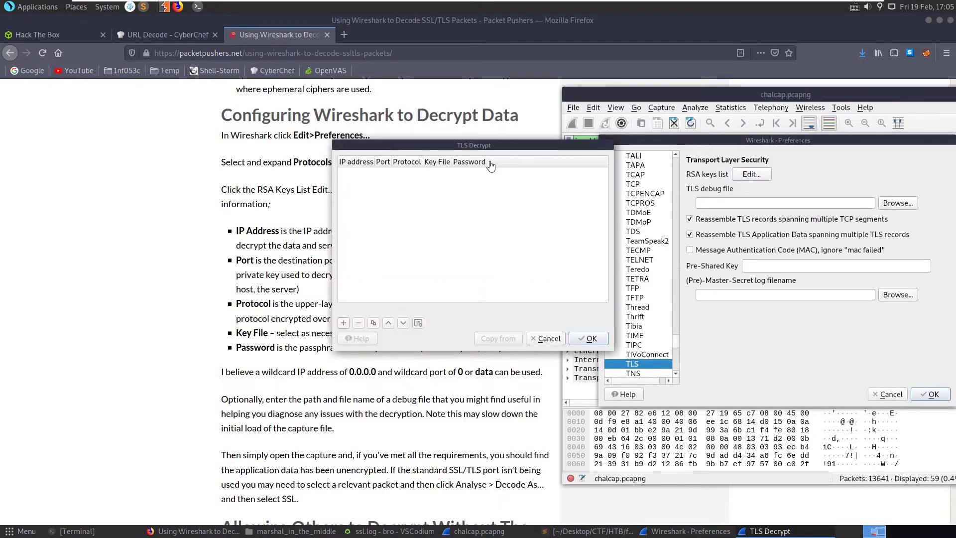
pyautogui.click(596, 357)
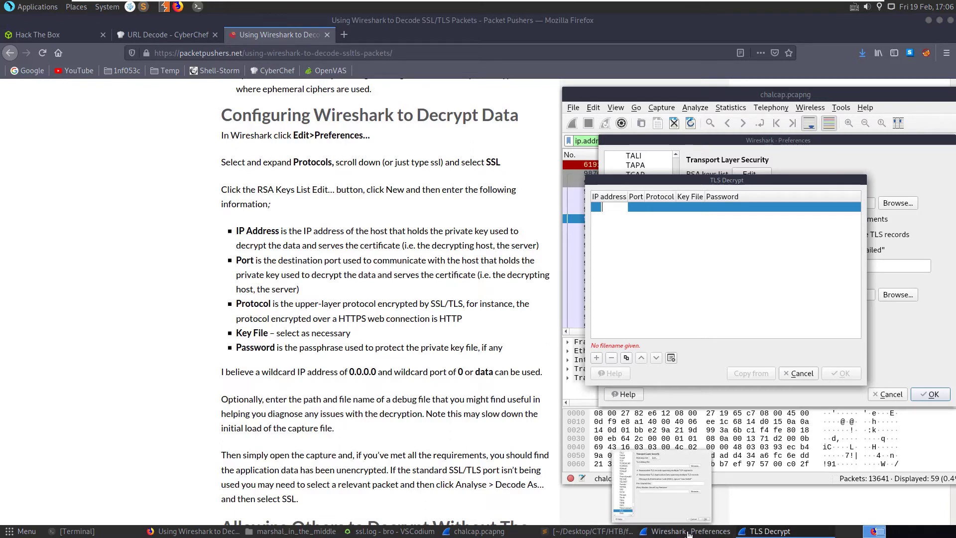
pyautogui.moveTo(502, 533)
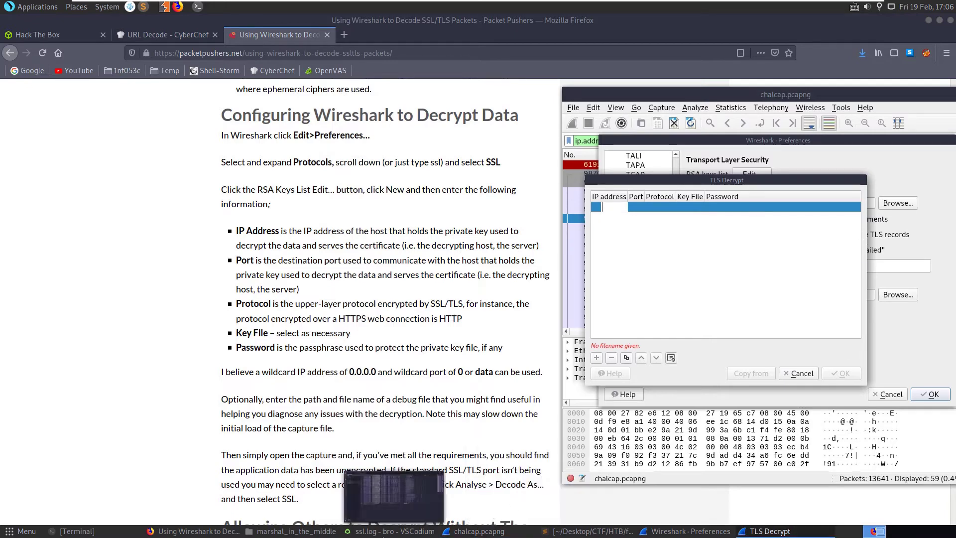
pyautogui.click(398, 531)
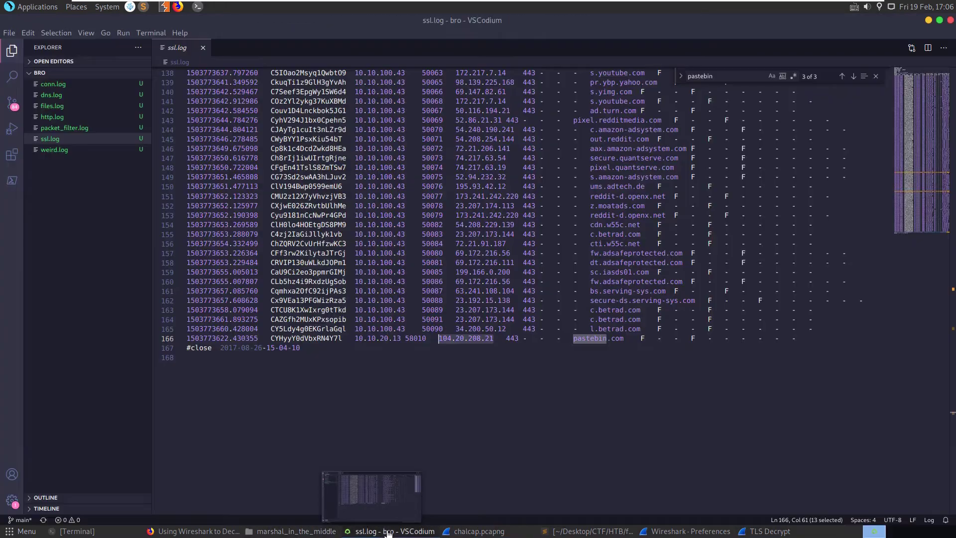
pyautogui.doubleClick(461, 343)
pyautogui.moveTo(493, 343); pyautogui.dragTo(440, 344)
pyautogui.hotkey('ctrl', 'c')
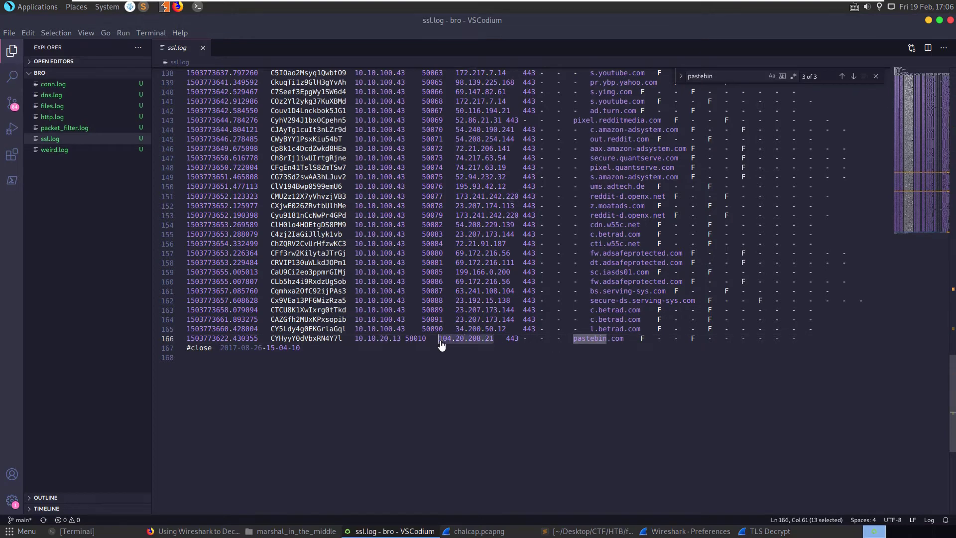
pyautogui.click(928, 20)
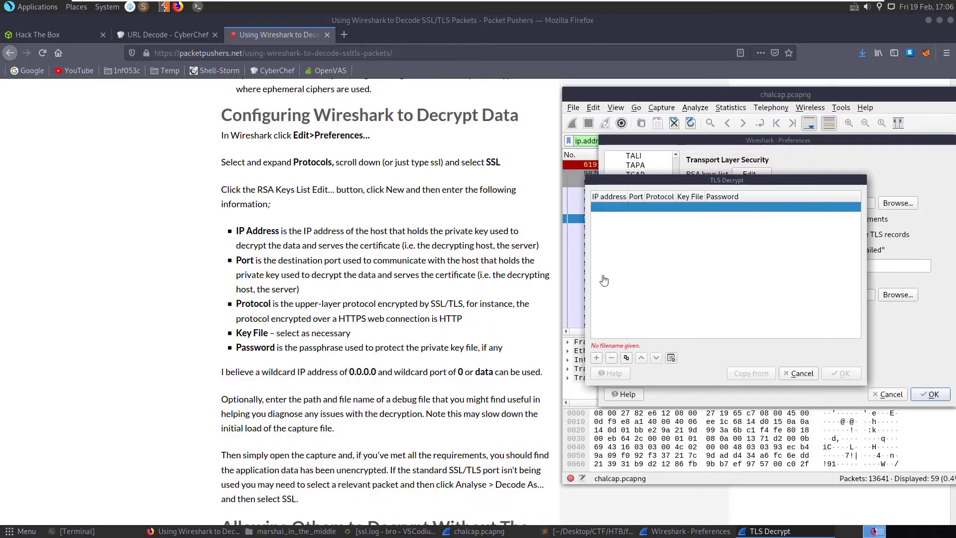
pyautogui.click(747, 188)
pyautogui.doubleClick(612, 209)
pyautogui.hotkey('ctrl', 'v')
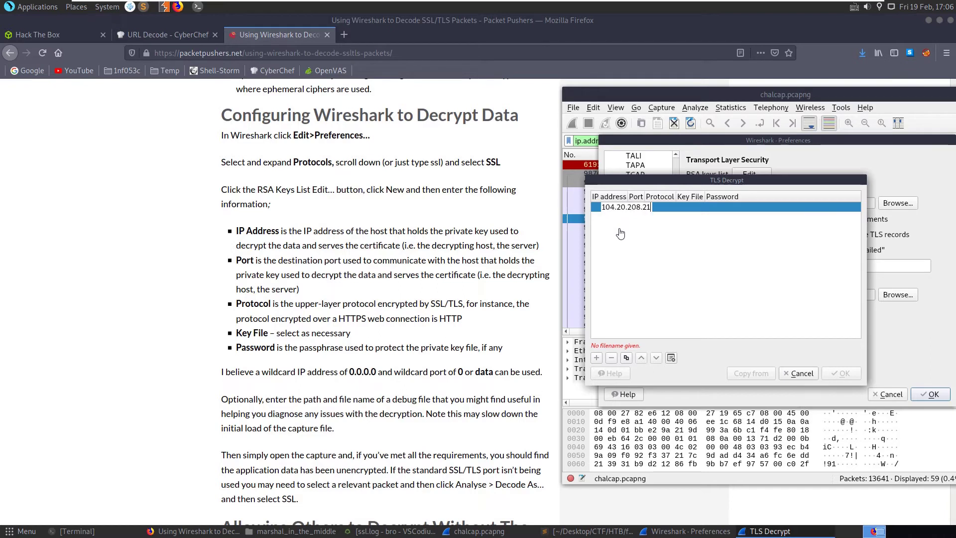
# - Set the port of the new RSA key entry to 443, checking it against ssl.log
pyautogui.doubleClick(676, 208)
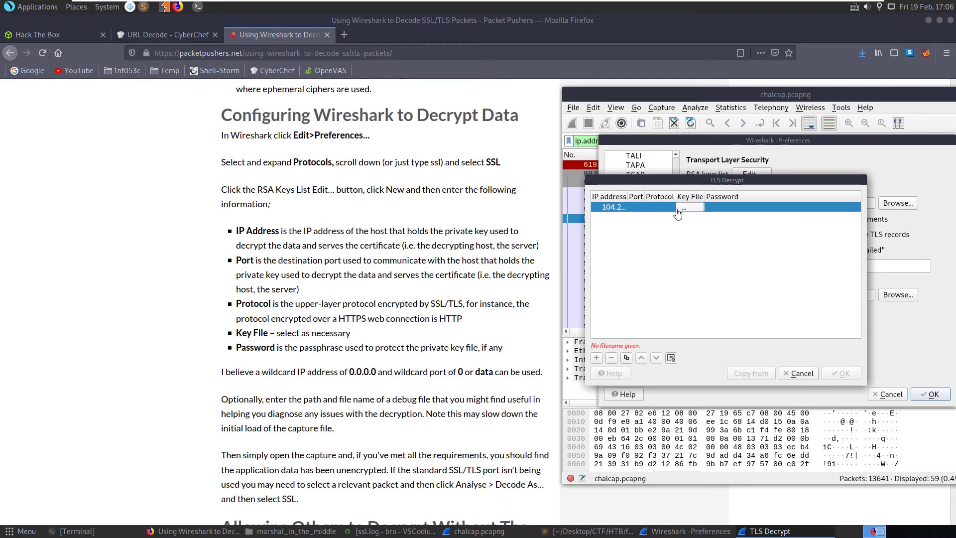
pyautogui.doubleClick(639, 208)
pyautogui.click(493, 536)
pyautogui.click(402, 533)
pyautogui.click(403, 532)
pyautogui.doubleClick(635, 206)
pyautogui.write('443')
pyautogui.press('Tab')
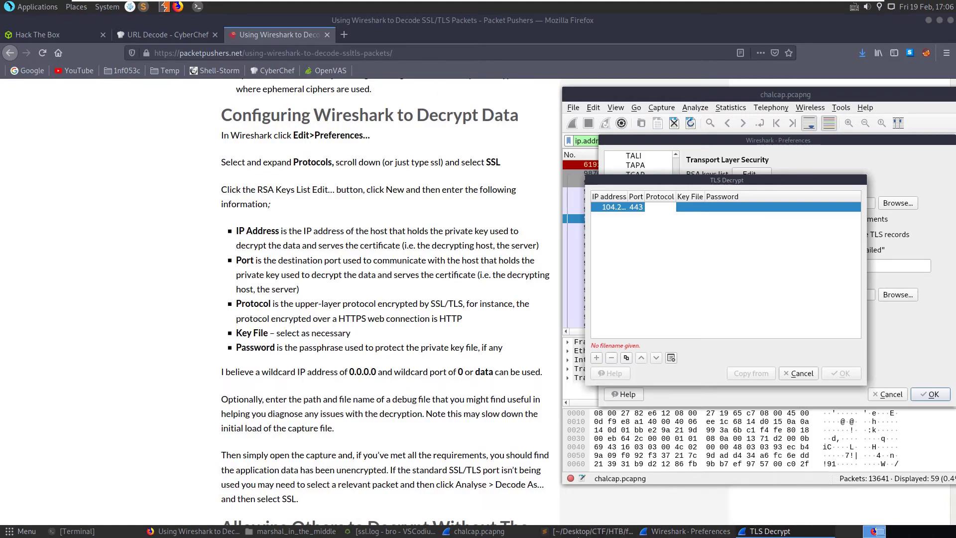
# - Consult ssl.log and the article, and set the protocol of the RSA key entry to SSL/TLS
pyautogui.click(573, 533)
pyautogui.click(573, 533)
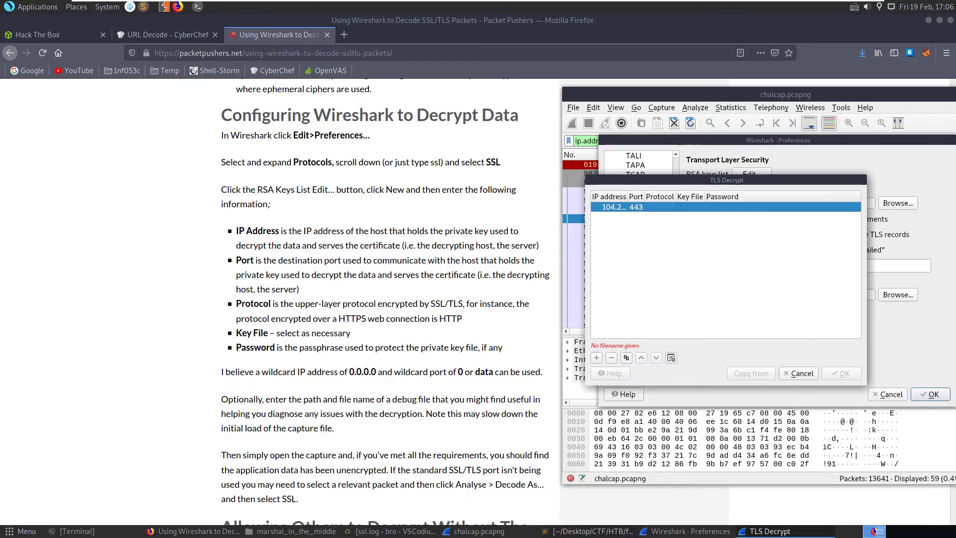
pyautogui.click(393, 532)
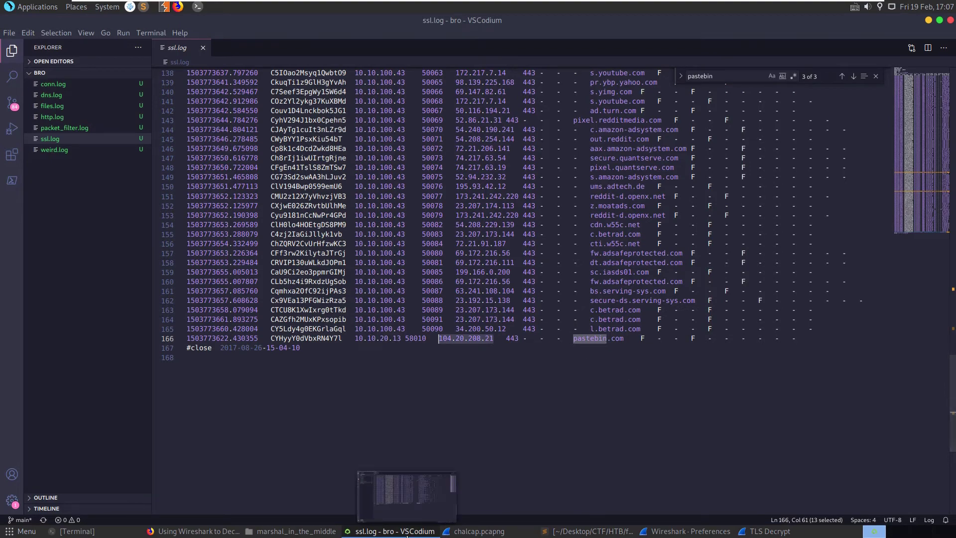
pyautogui.click(477, 531)
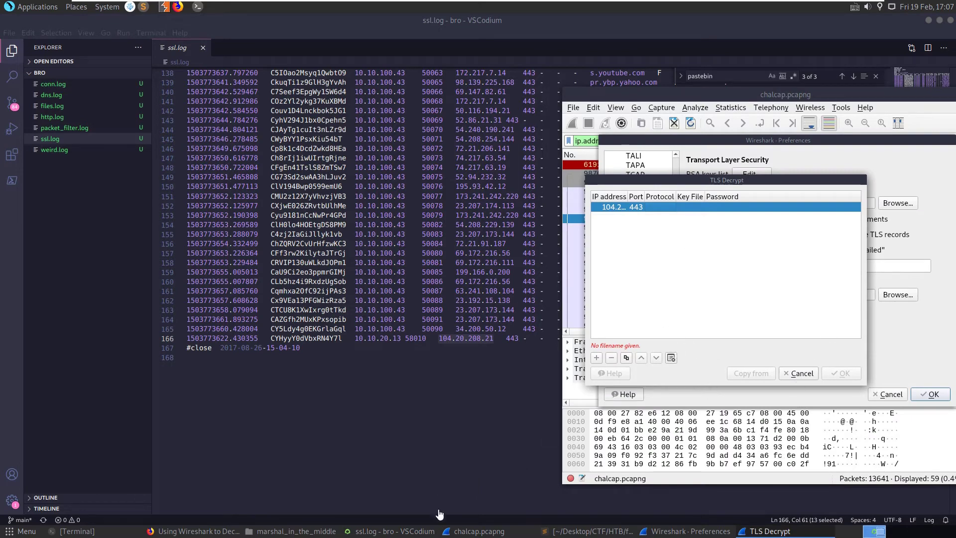
pyautogui.click(195, 531)
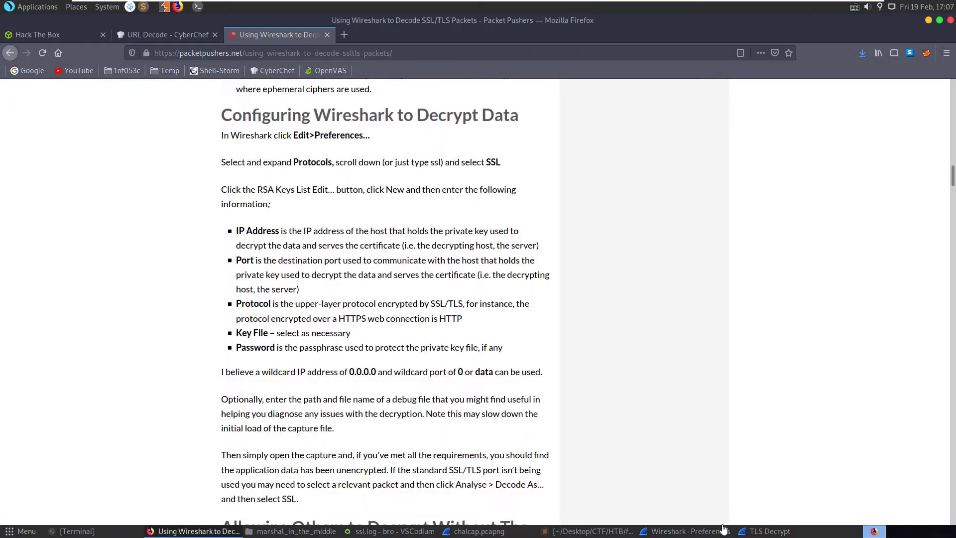
pyautogui.click(766, 531)
pyautogui.doubleClick(659, 211)
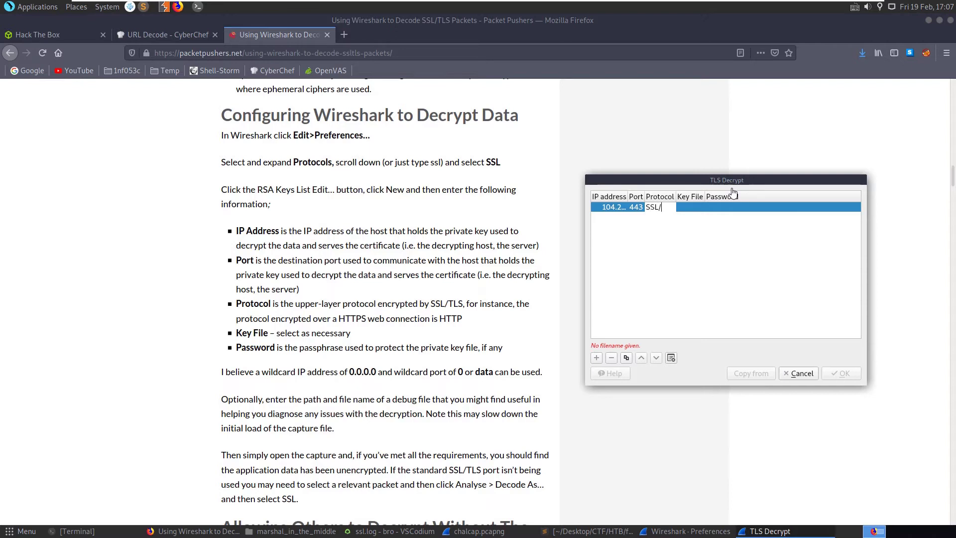
# - Set the key file of the RSA key entry to bundle.pem from Desktop/CTF/HTB/forensics/marshal_in_the_middle
pyautogui.doubleClick(697, 209)
pyautogui.click(696, 209)
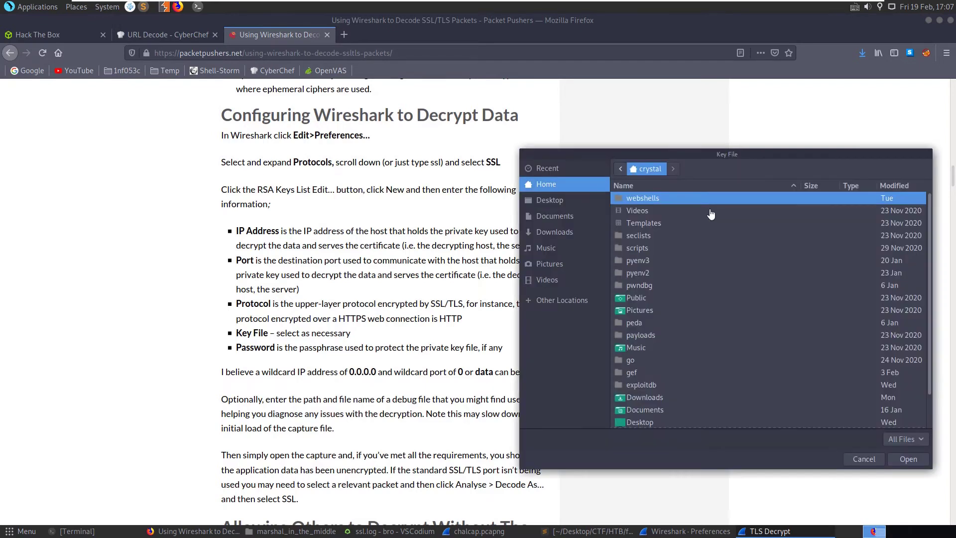
pyautogui.click(864, 460)
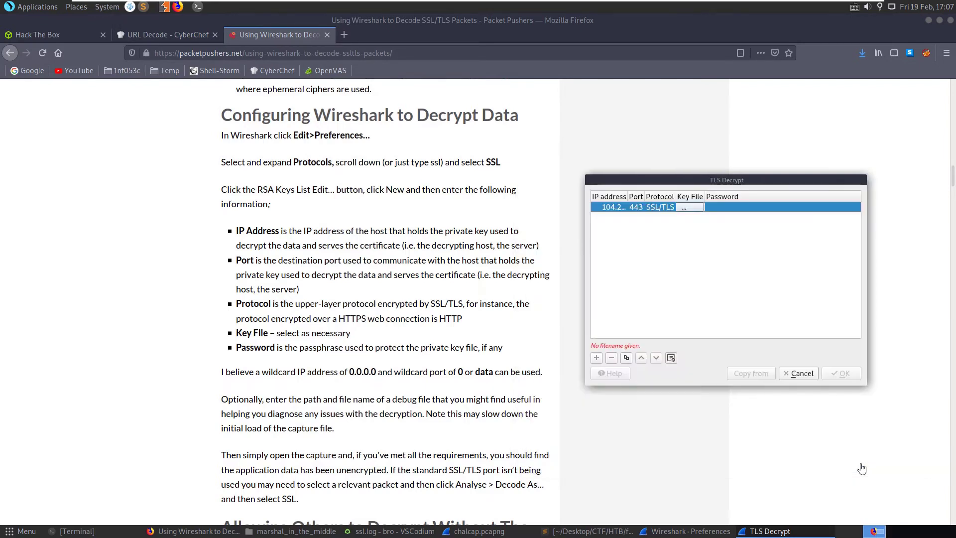
pyautogui.click(689, 208)
pyautogui.click(554, 202)
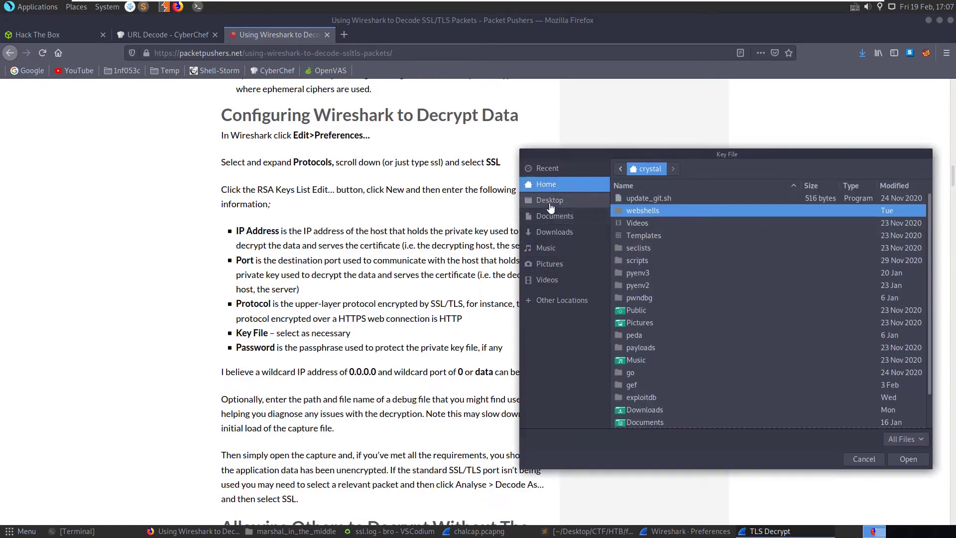
pyautogui.doubleClick(631, 250)
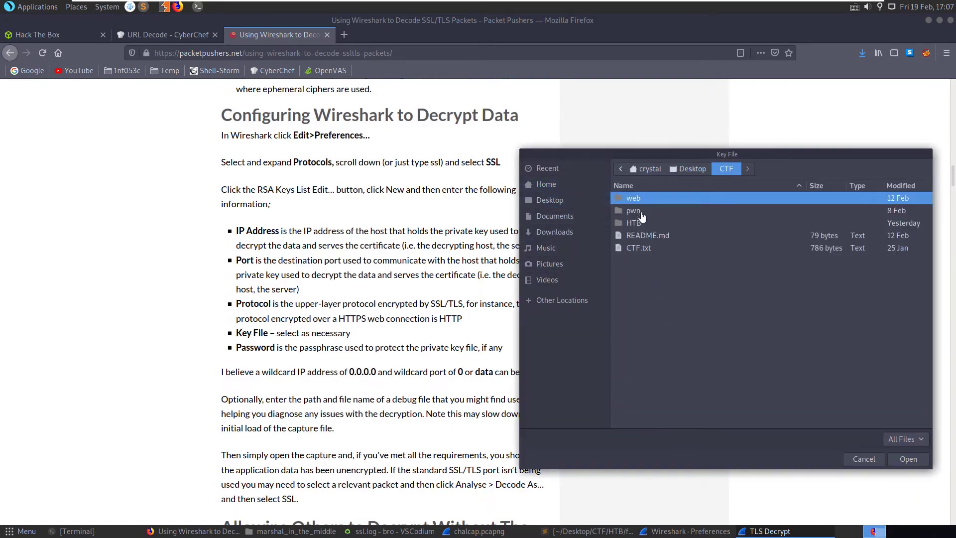
pyautogui.doubleClick(635, 223)
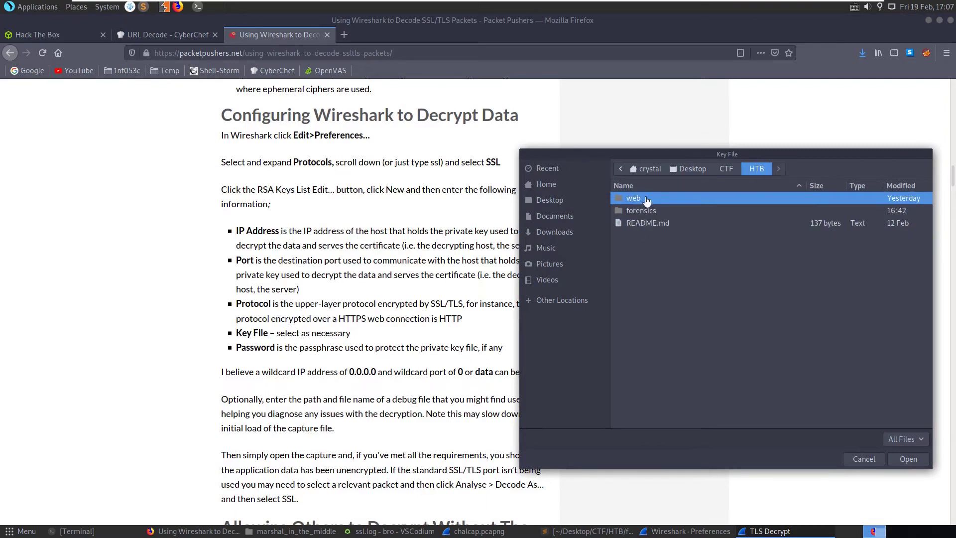
pyautogui.doubleClick(645, 214)
pyautogui.doubleClick(655, 201)
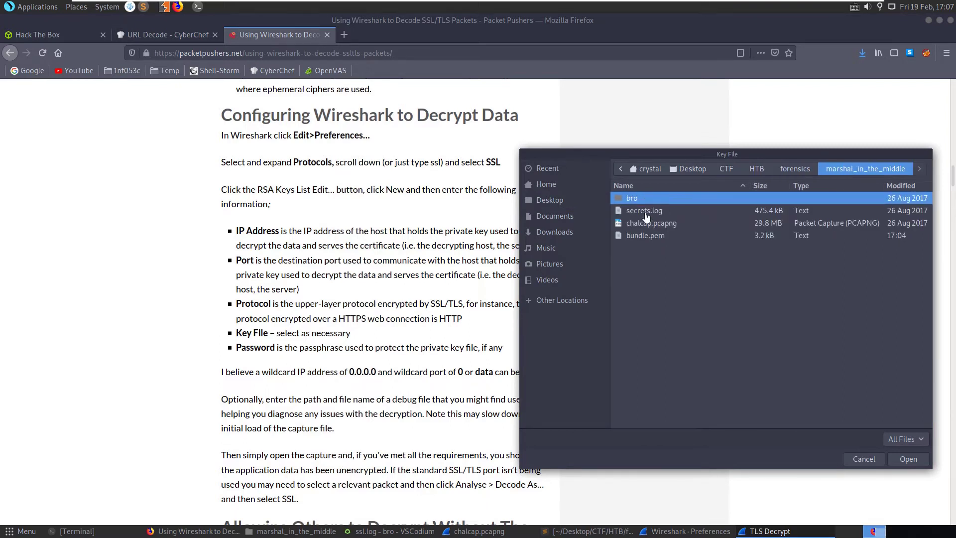
pyautogui.doubleClick(645, 235)
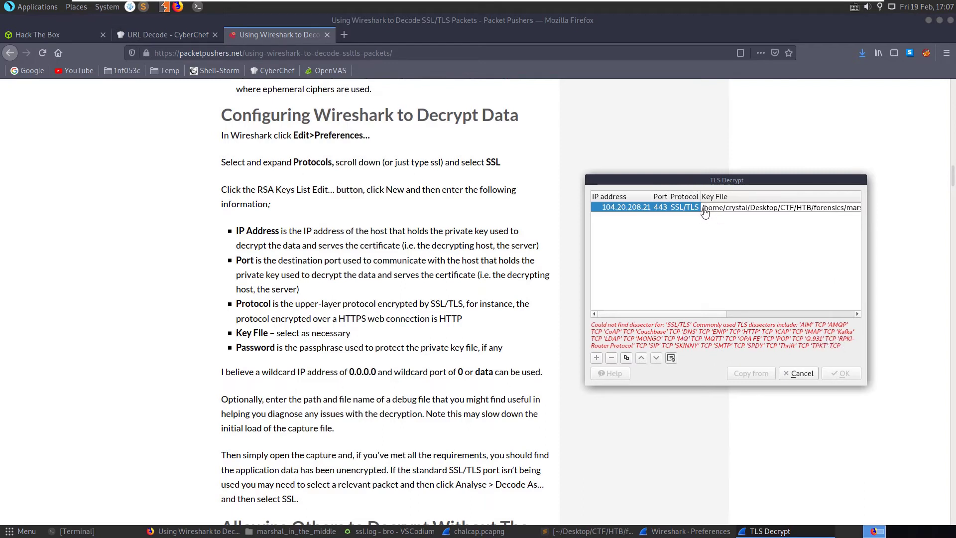
# - Try TLS, SSL and SSL/TLS in turn as the protocol of the RSA key entry
pyautogui.press('Return')
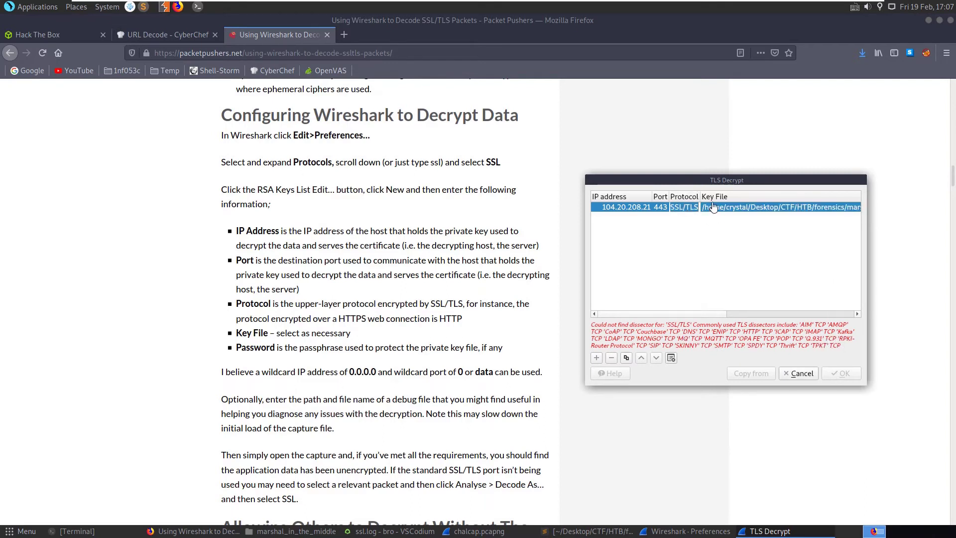
pyautogui.write('TLS')
pyautogui.press('Return')
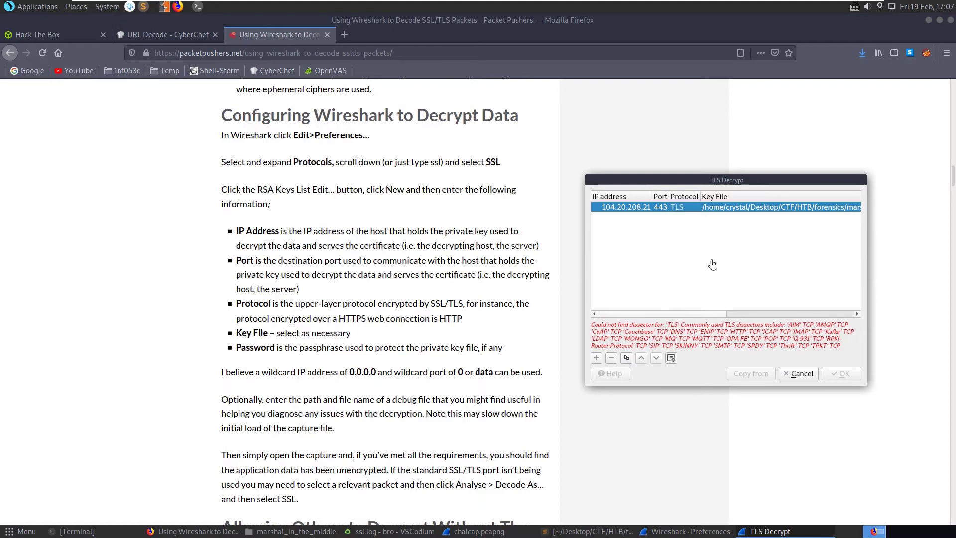
pyautogui.doubleClick(680, 208)
pyautogui.write('SSL')
pyautogui.press('Return')
pyautogui.click(689, 210)
pyautogui.write('/')
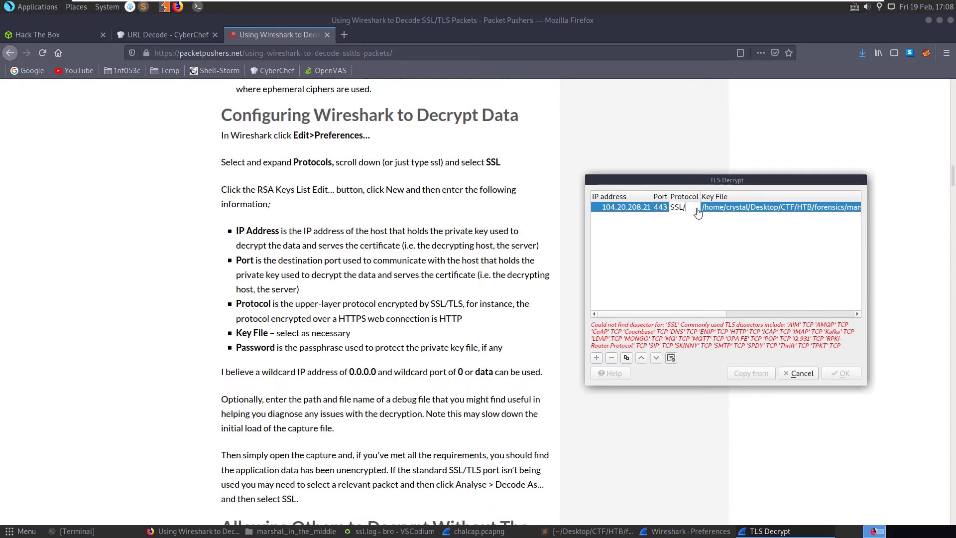
pyautogui.write('TLS')
pyautogui.press('Return')
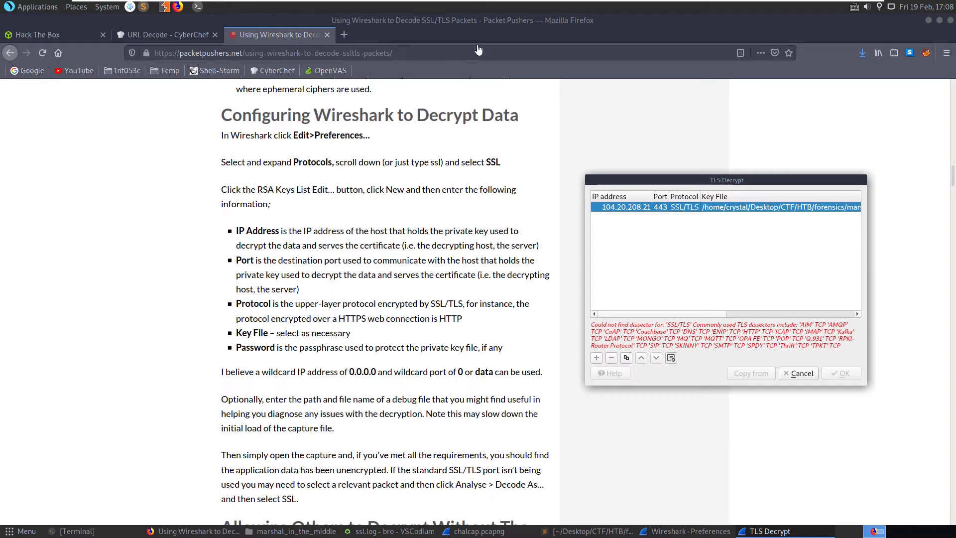
# - Search the web in a new Firefox tab for "wireshark could not find dissector ssl/tls"
pyautogui.click(344, 34)
pyautogui.write('w')
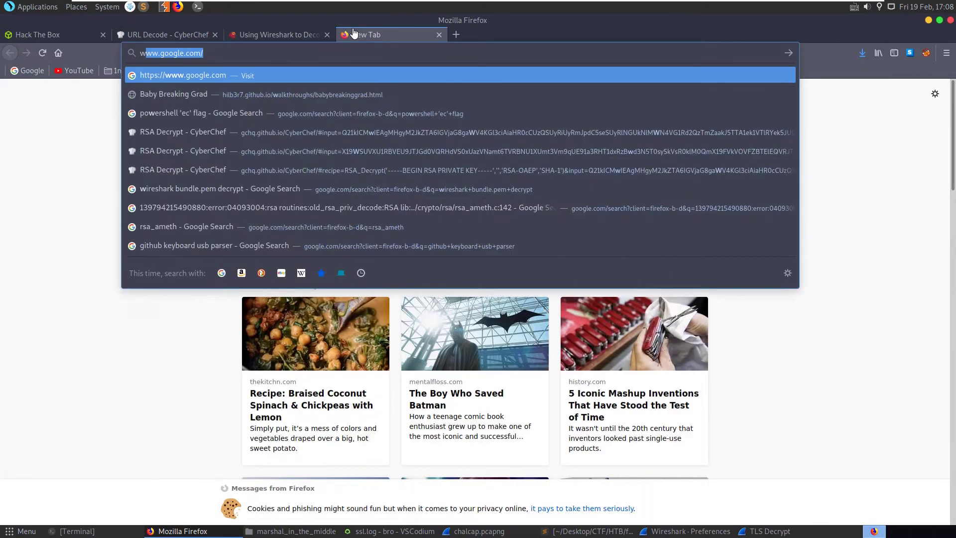
pyautogui.write('ireshark could not find ids')
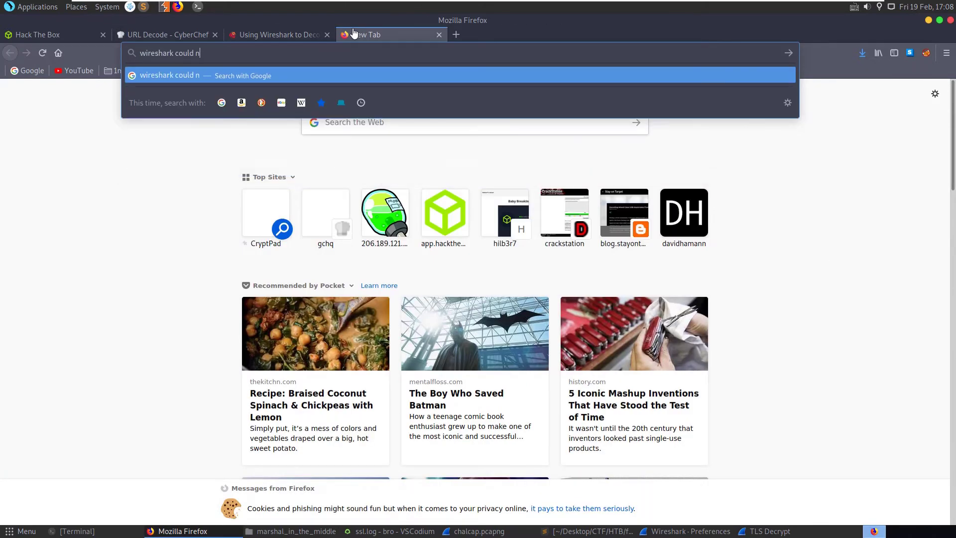
pyautogui.press('BackSpace')
pyautogui.press('BackSpace')
pyautogui.press('BackSpace')
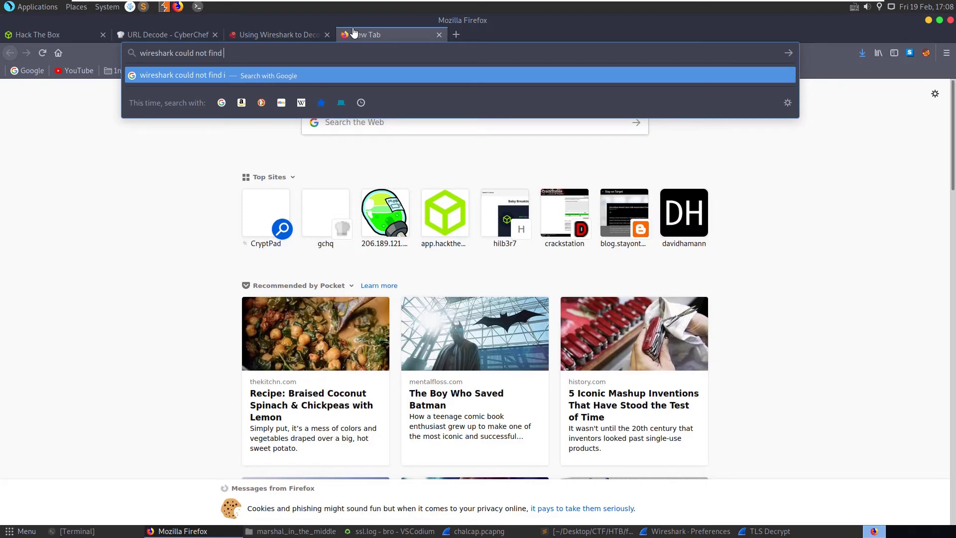
pyautogui.write('dissector')
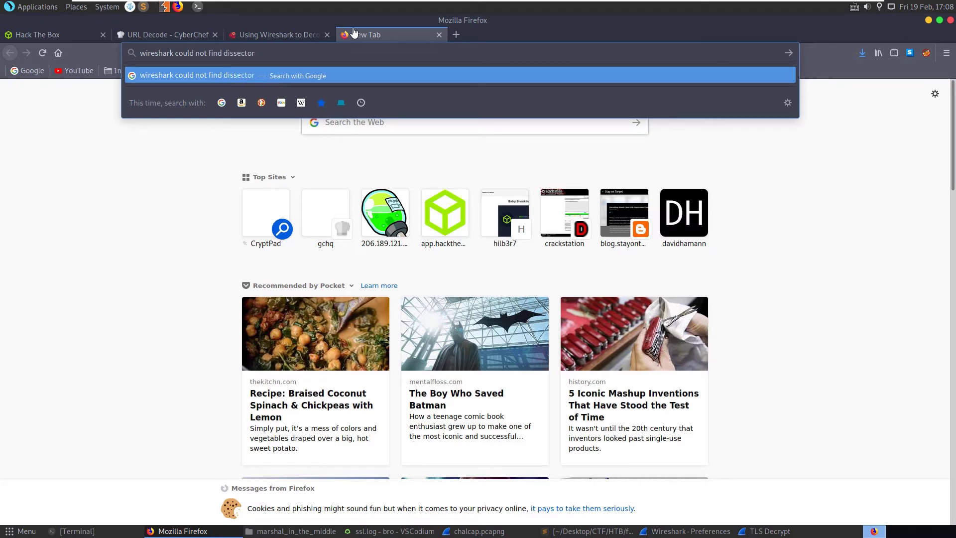
pyautogui.write(' dsl/tls')
pyautogui.press('Return')
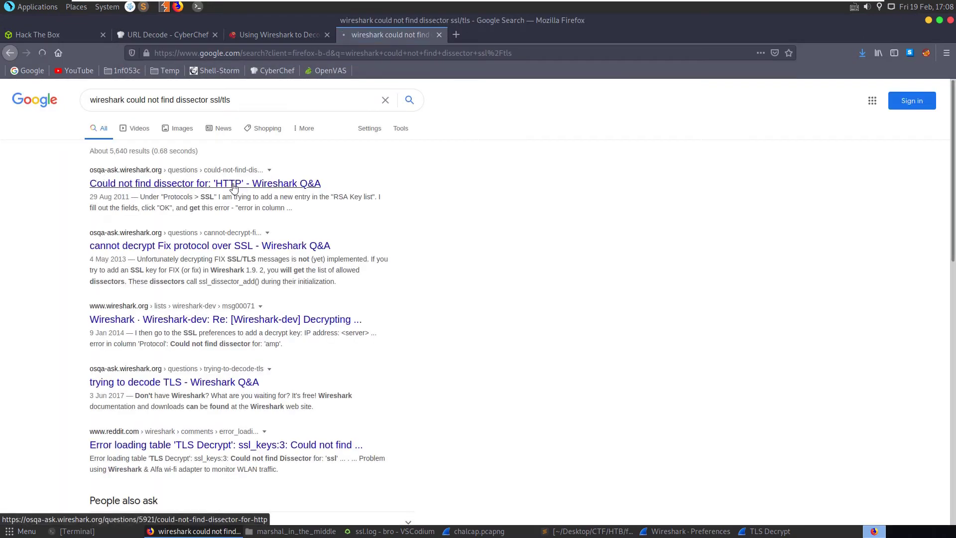
# - Open the Wireshark Q&A result "Could not find dissector for: 'HTTP'" and read its answer
pyautogui.click(228, 187)
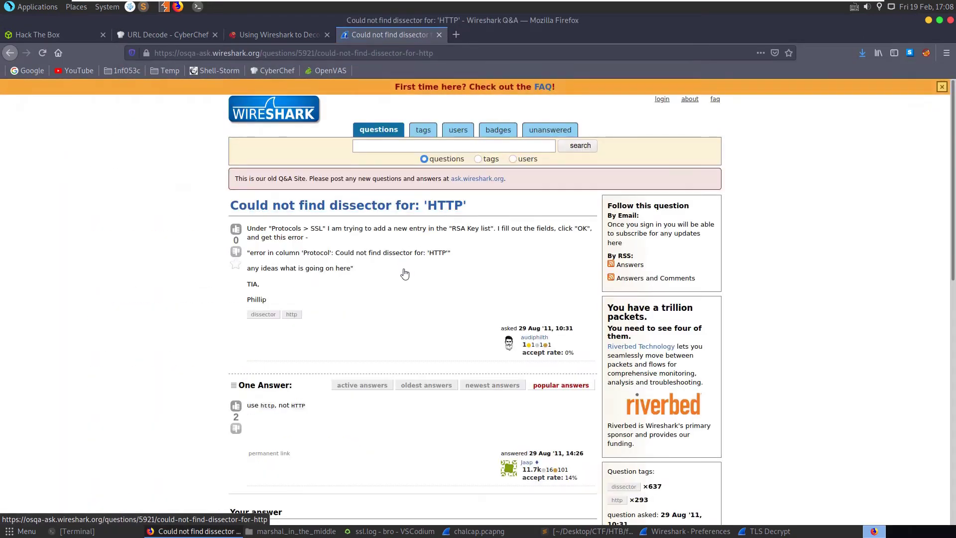
pyautogui.scroll(-5, 379, 284)
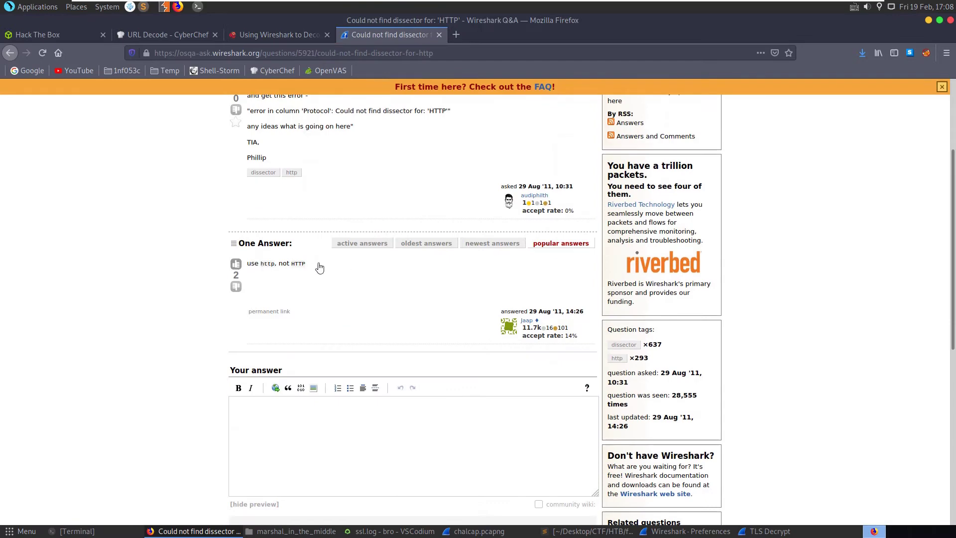
pyautogui.scroll(2, 316, 212)
pyautogui.click(299, 33)
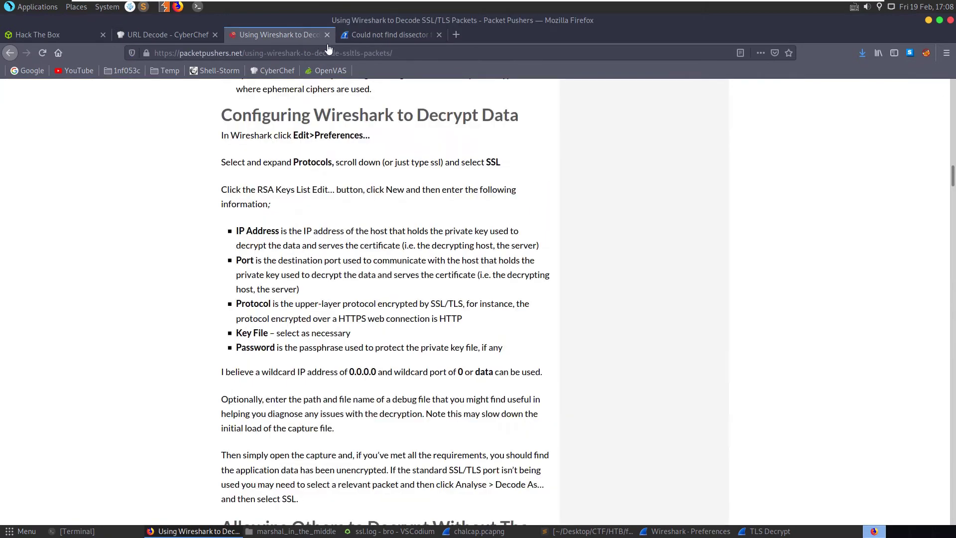
pyautogui.click(379, 39)
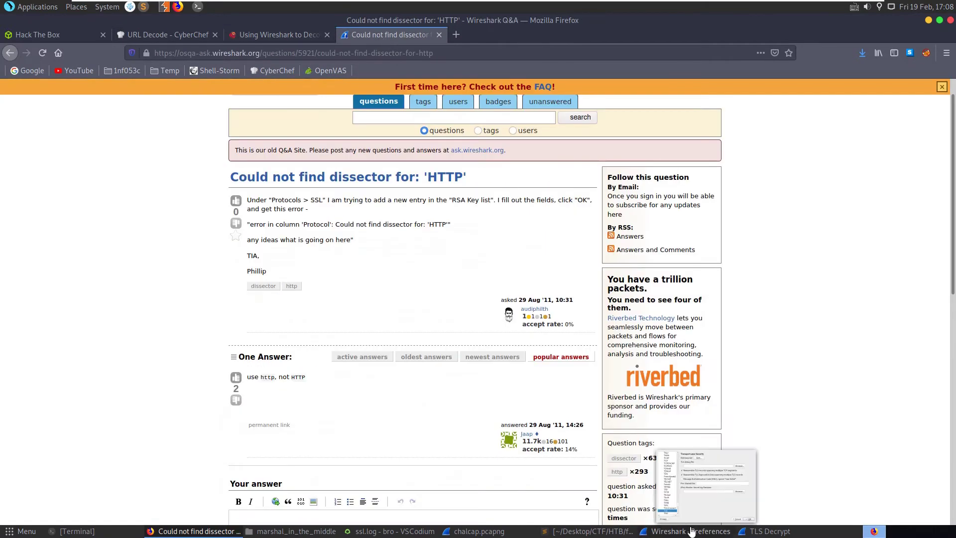
# - Return to Wireshark's TLS Decrypt dialog and try "http SSL/TLS" and HTTP as the RSA key entry's protocol
pyautogui.click(771, 534)
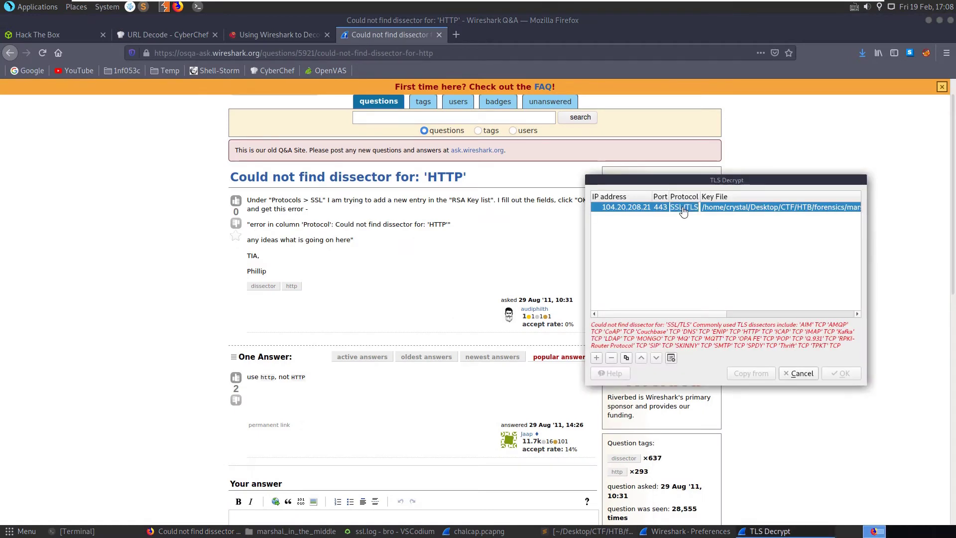
pyautogui.moveTo(696, 180); pyautogui.dragTo(732, 197)
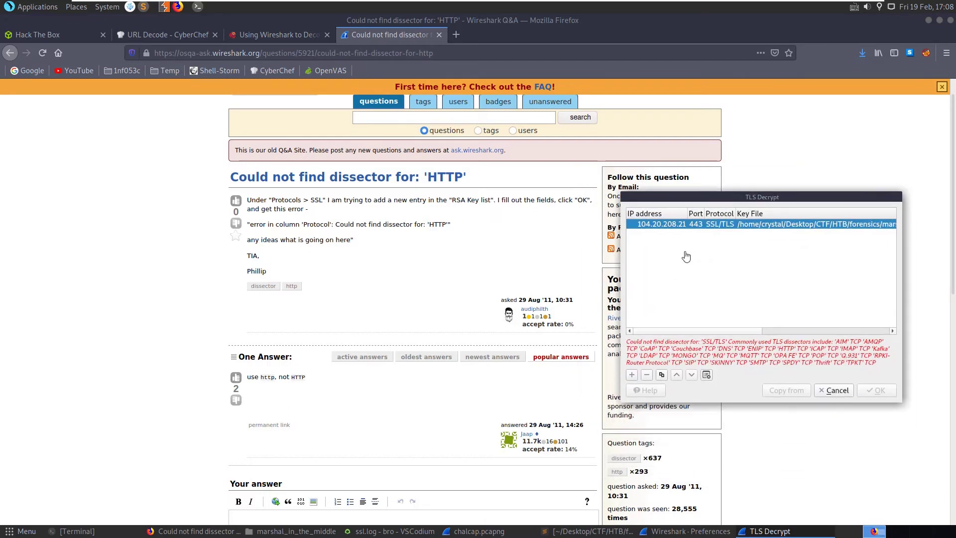
pyautogui.click(722, 225)
pyautogui.write('http')
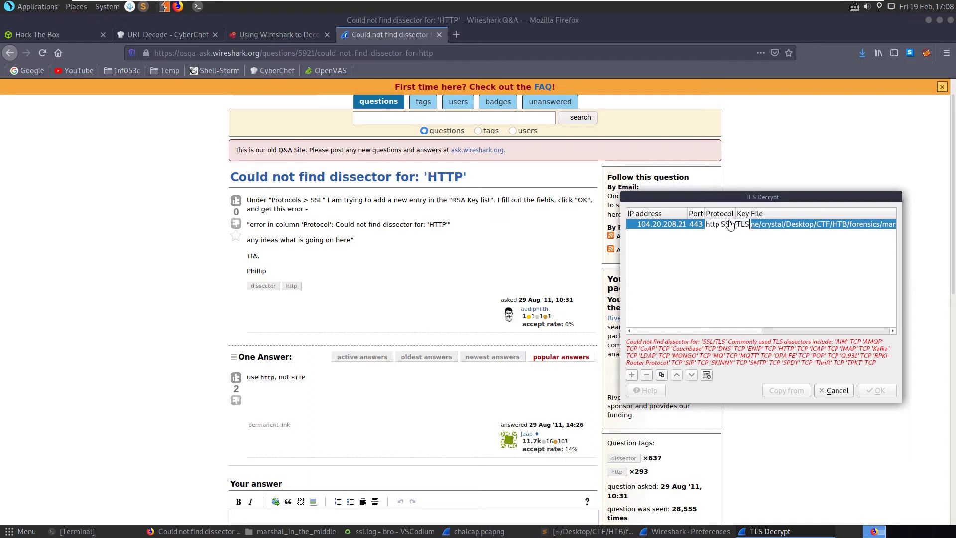
pyautogui.click(714, 281)
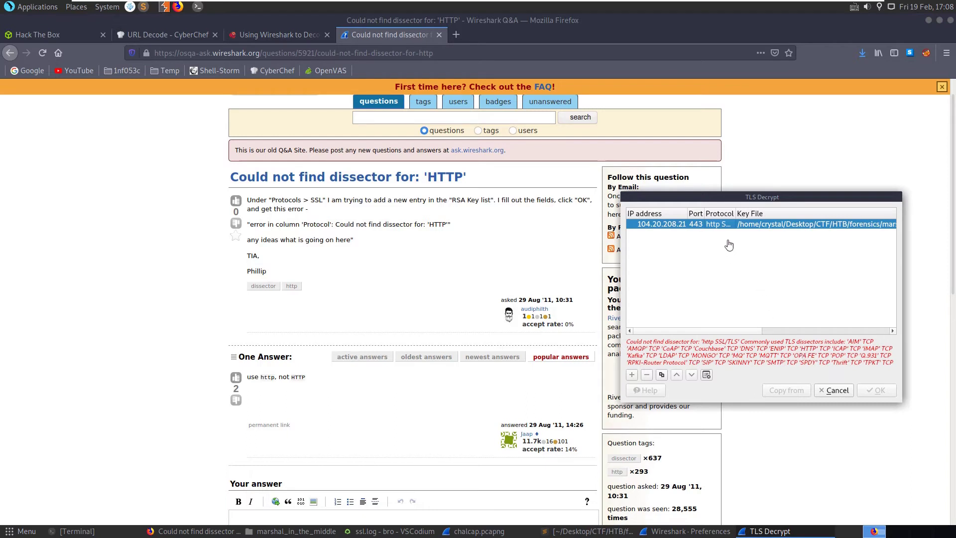
pyautogui.doubleClick(716, 225)
pyautogui.write('HTTP')
pyautogui.press('Return')
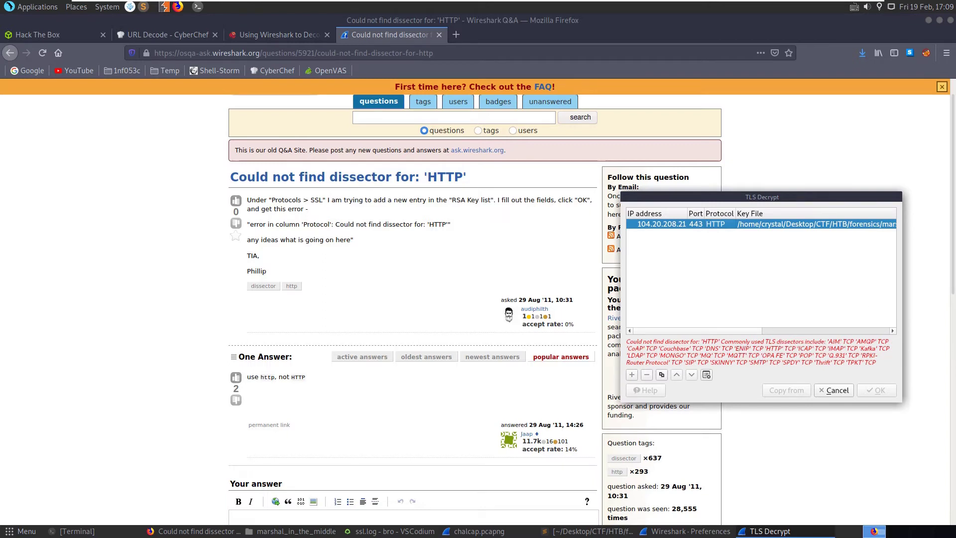
# - Try lowercase http and ssl/tls as the protocol of the RSA key entry
pyautogui.doubleClick(721, 226)
pyautogui.write('http')
pyautogui.press('Return')
pyautogui.doubleClick(726, 228)
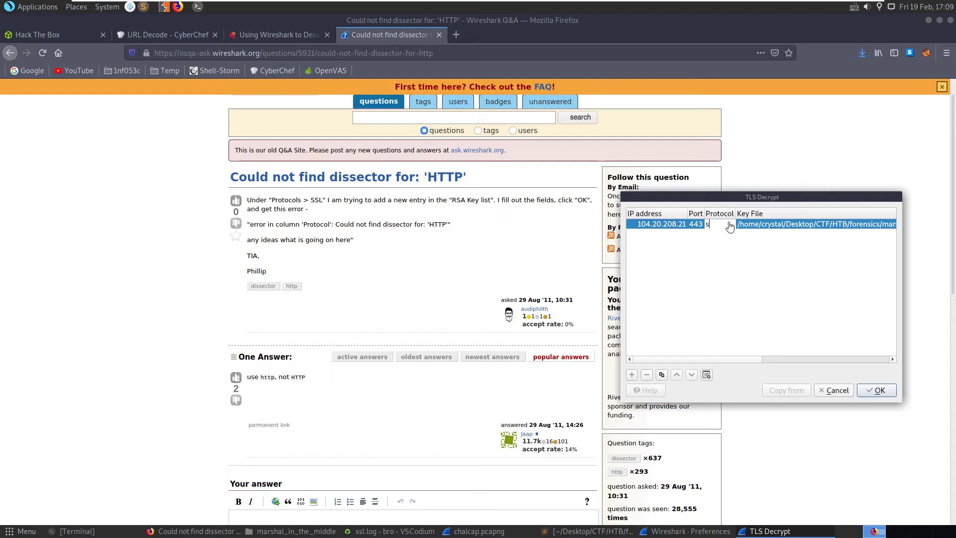
pyautogui.write('ssl/tls')
pyautogui.press('Return')
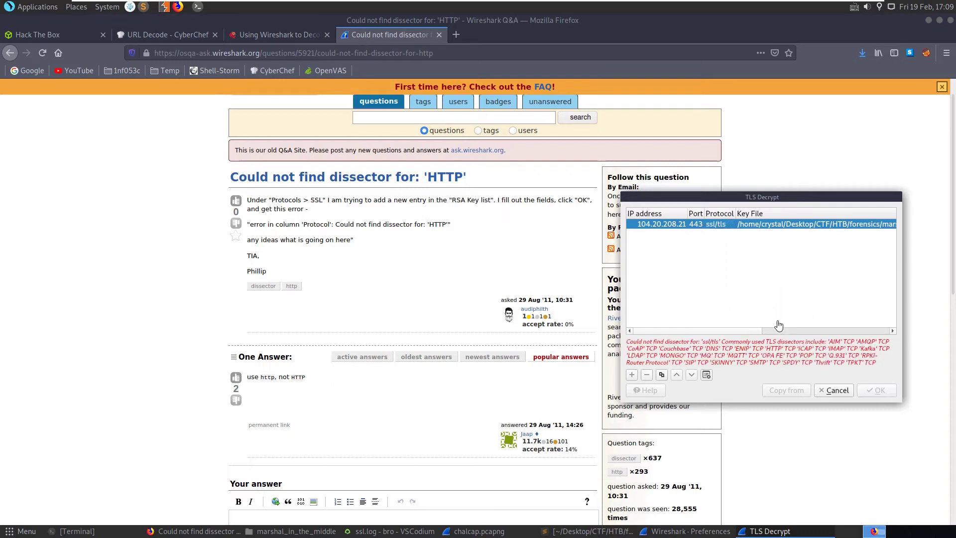
# - Set the protocol of the RSA key entry to lowercase tls
pyautogui.doubleClick(718, 225)
pyautogui.write('tls')
pyautogui.press('Return')
pyautogui.moveTo(732, 360); pyautogui.dragTo(650, 363)
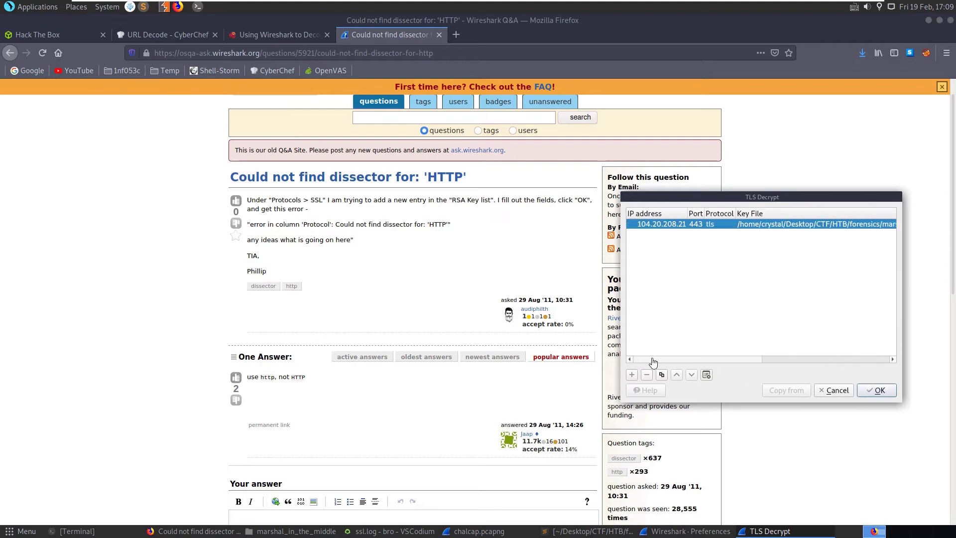
# - Read the rest of the Packet Pushers article's section on configuring Wireshark to decrypt data
pyautogui.click(278, 36)
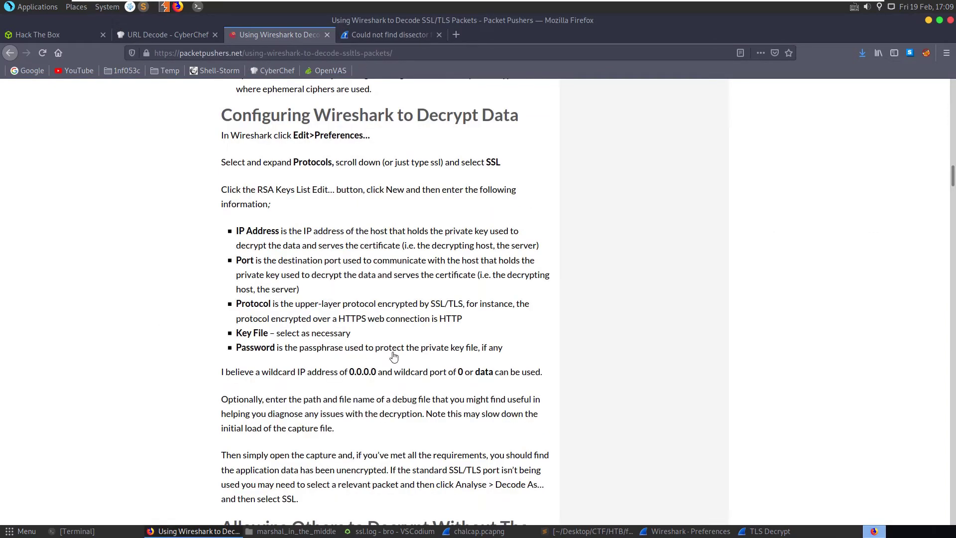
pyautogui.scroll(-2, 312, 366)
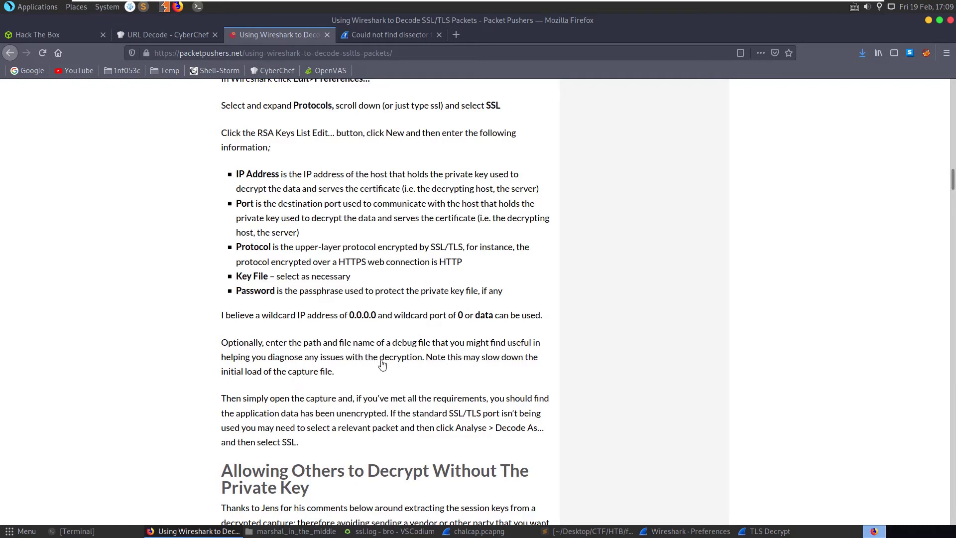
pyautogui.scroll(-2, 390, 365)
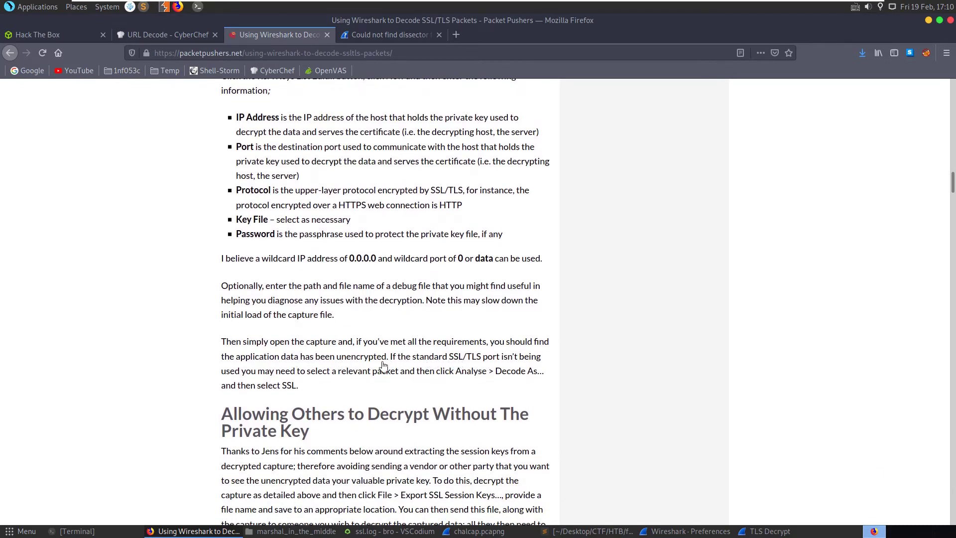
pyautogui.scroll(-2, 319, 381)
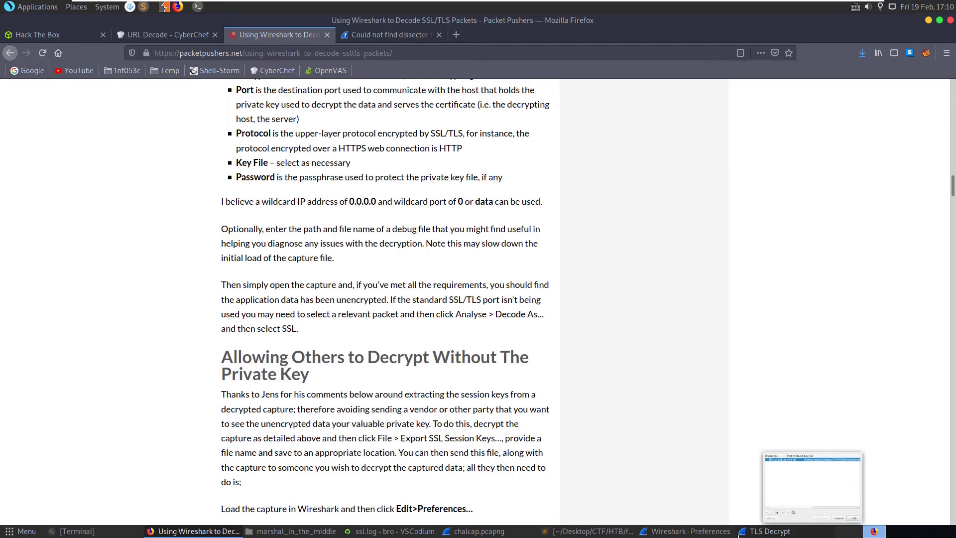
# - Accept the TLS RSA keys list in Wireshark and close the preferences to return to the chalcap.pcapng capture
pyautogui.click(766, 531)
pyautogui.click(868, 389)
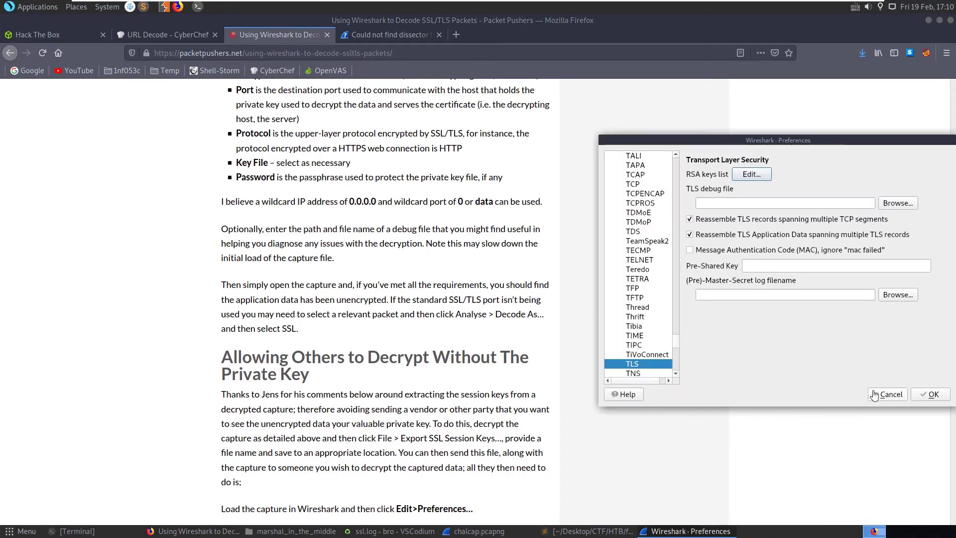
pyautogui.click(903, 398)
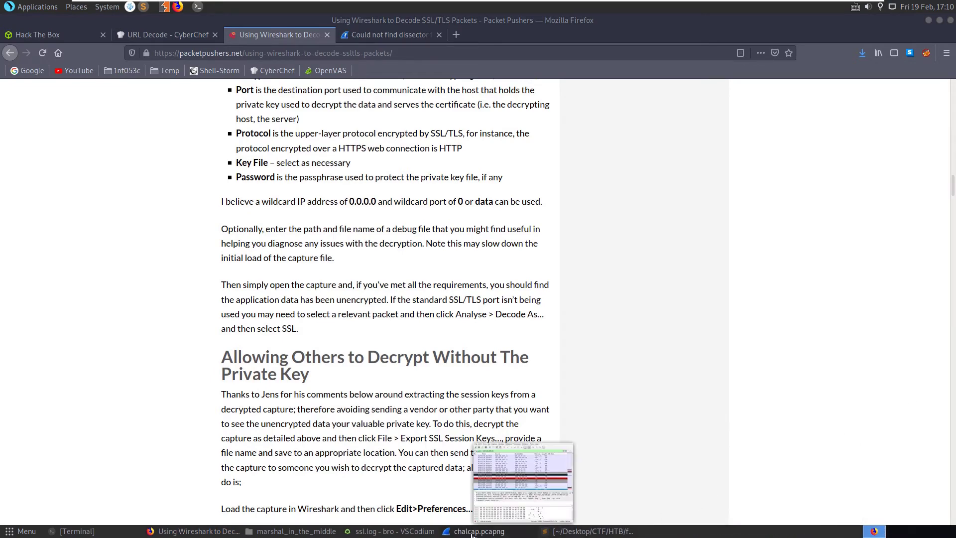
pyautogui.click(565, 513)
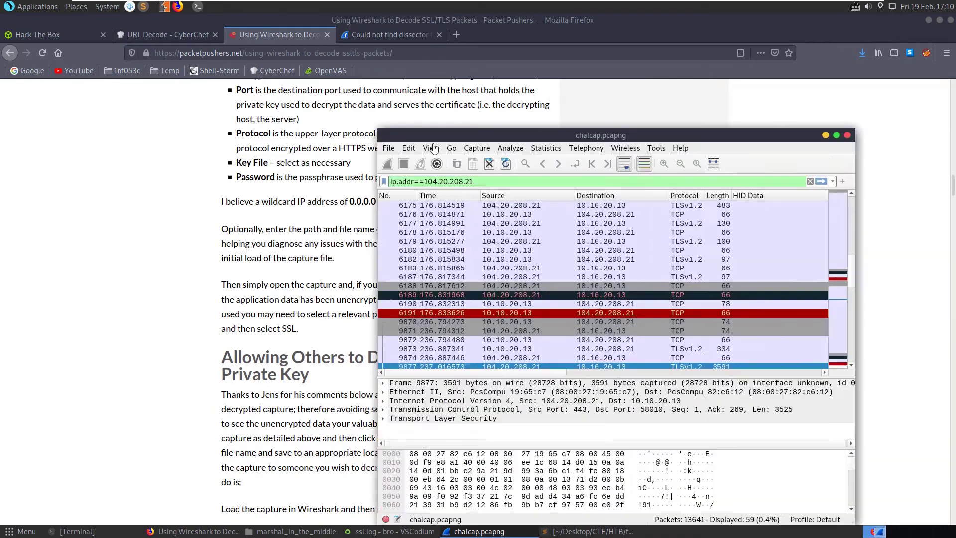
# - Maximize the chalcap.pcapng capture window and view the remaining packets of 104.20.208.21
pyautogui.moveTo(435, 137); pyautogui.dragTo(136, 118)
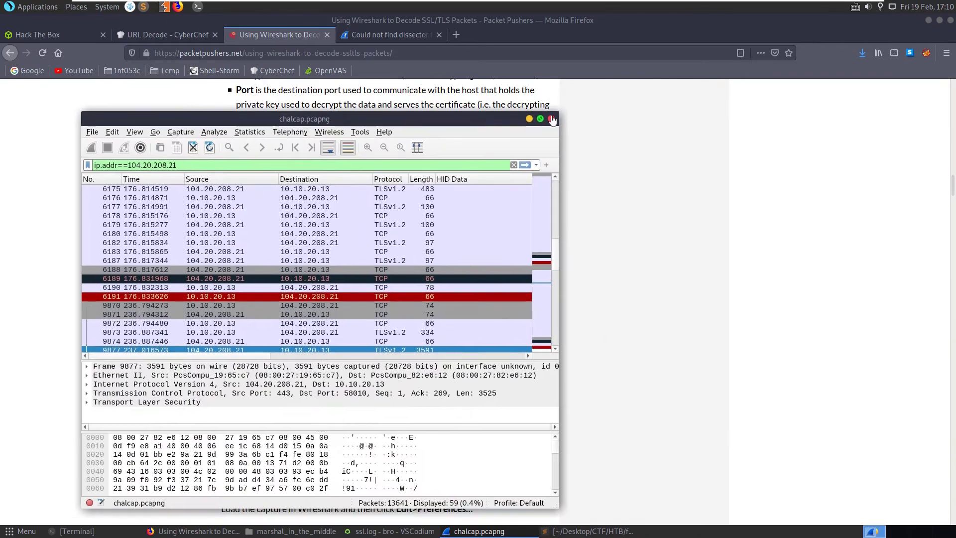
pyautogui.click(538, 118)
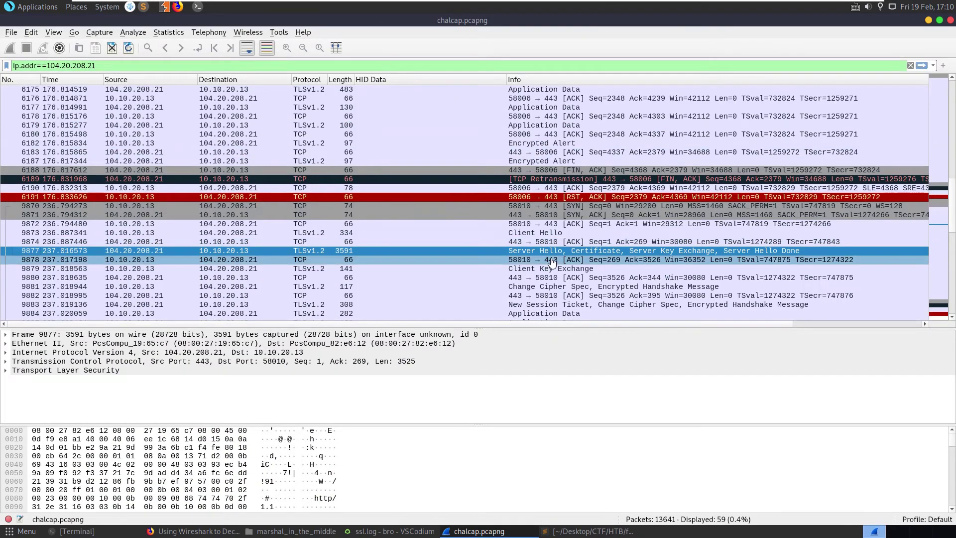
pyautogui.scroll(-5, 550, 264)
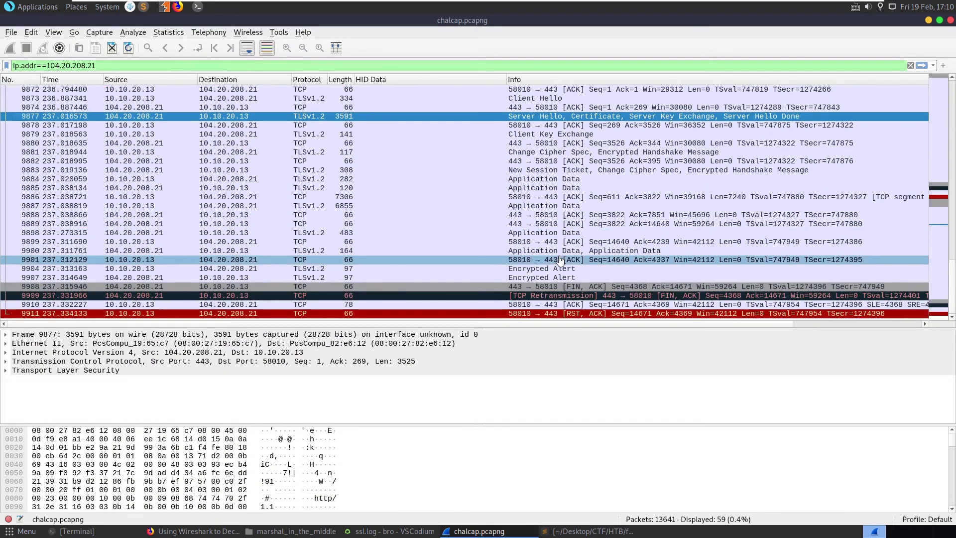
# - Close the current capture and reopen chalcap.pcapng from the marshal_in_the_middle folder
pyautogui.click(11, 32)
pyautogui.click(28, 101)
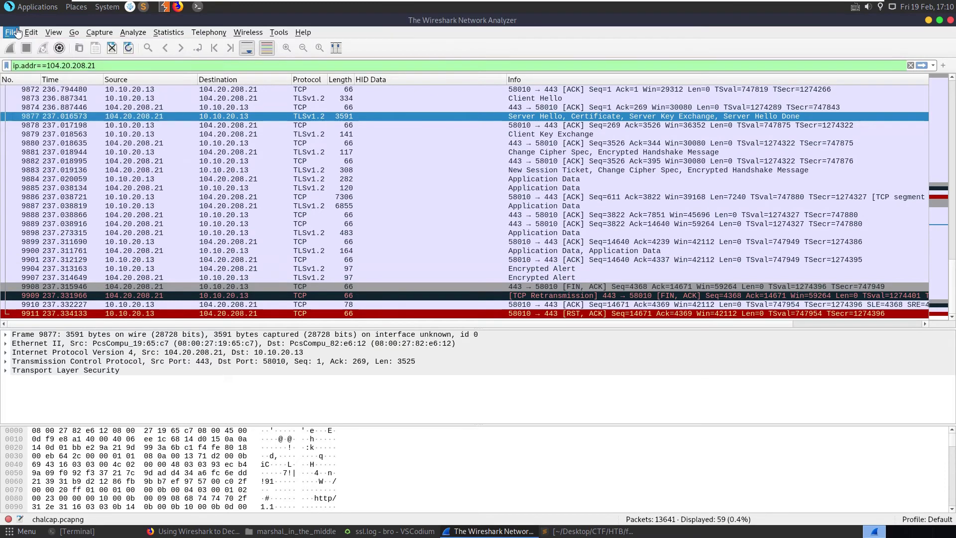
pyautogui.click(11, 32)
pyautogui.click(26, 48)
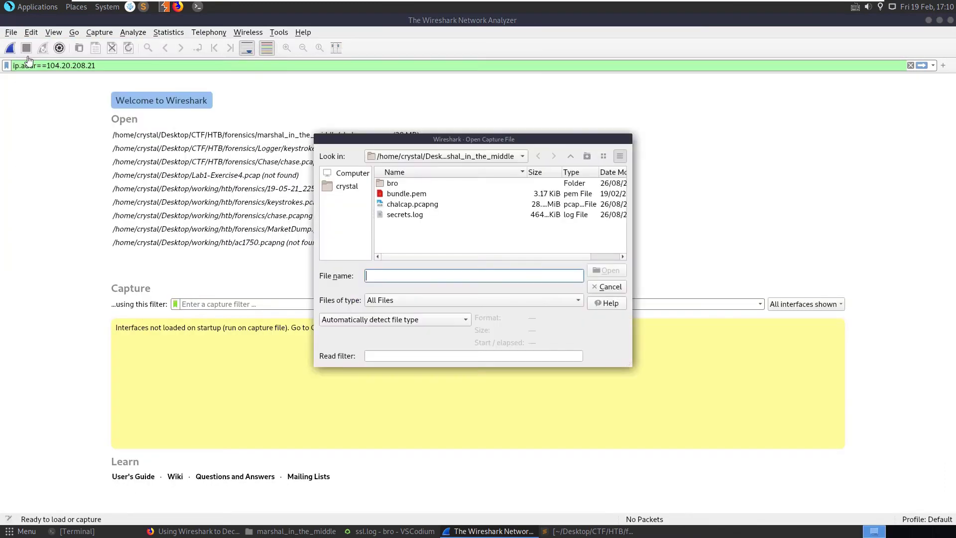
pyautogui.doubleClick(408, 205)
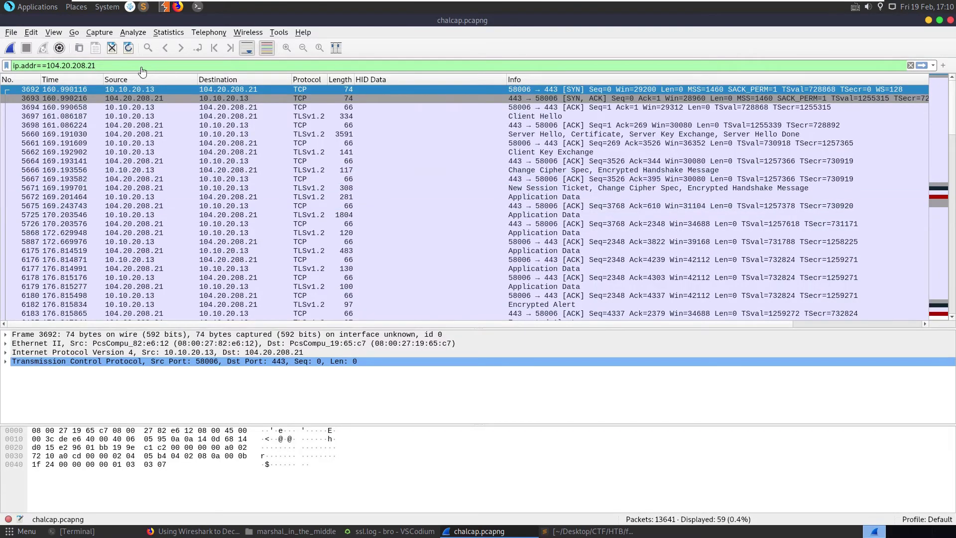
# - Look through the packets filtered by ip.addr==104.20.208.21 for decrypted application data, selecting packet 9886
pyautogui.scroll(-10, 433, 266)
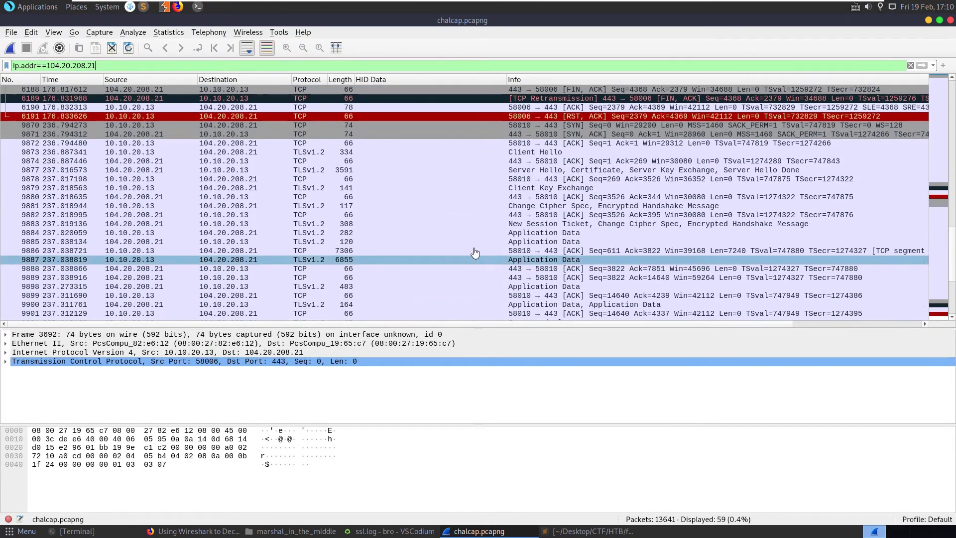
pyautogui.click(580, 254)
pyautogui.scroll(-2, 580, 254)
pyautogui.scroll(6, 578, 248)
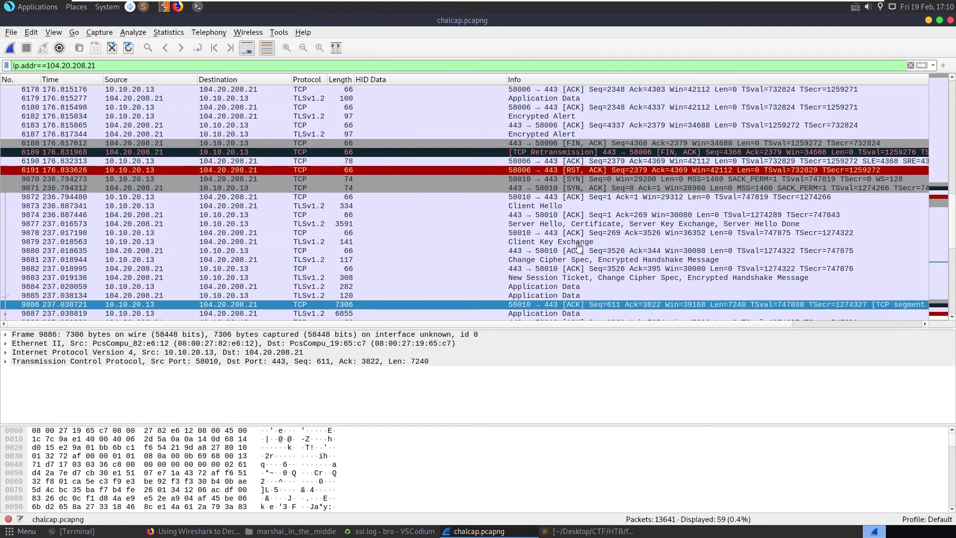
pyautogui.scroll(-1, 578, 246)
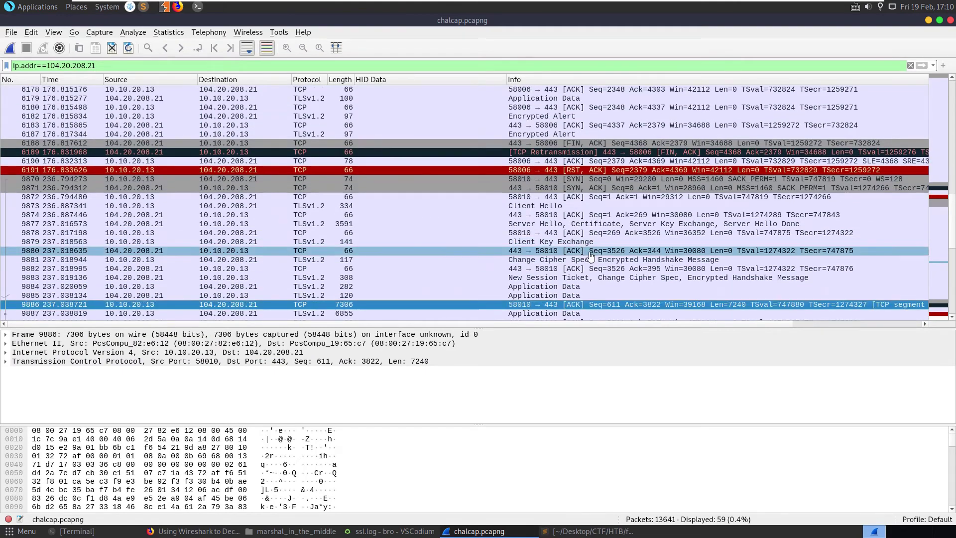
pyautogui.scroll(-1, 590, 250)
pyautogui.scroll(8, 592, 209)
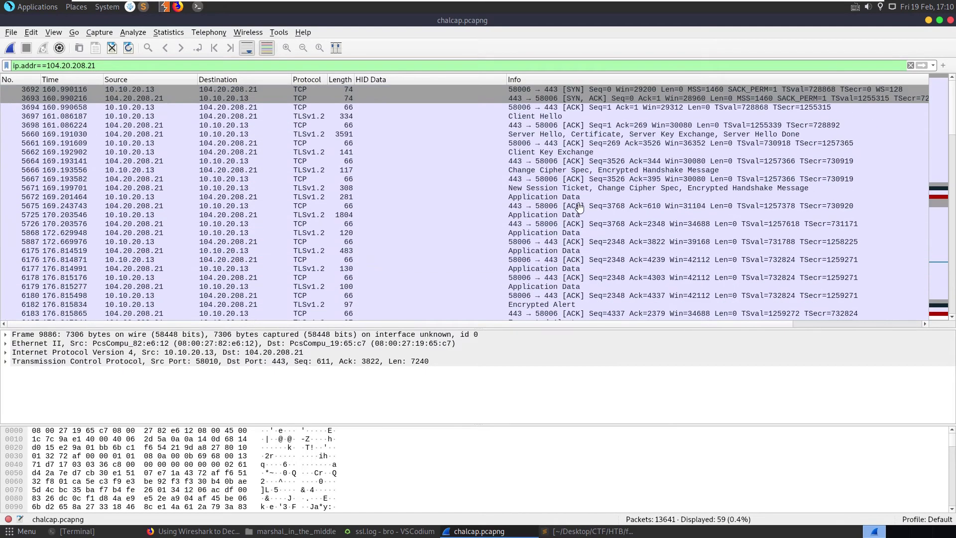
# - Follow the TLS stream of the first Client Hello, packet 3697, and close the stream view
pyautogui.rightClick(557, 116)
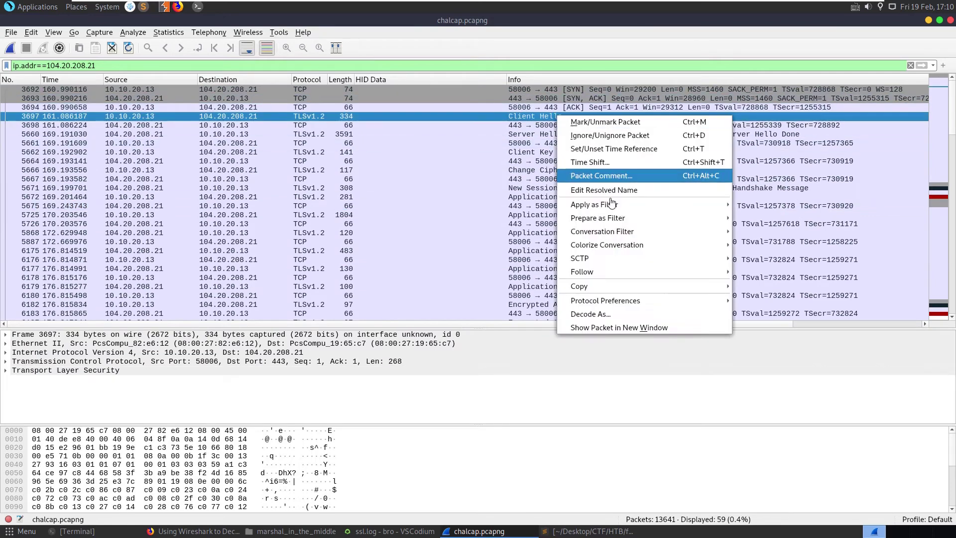
pyautogui.moveTo(605, 275)
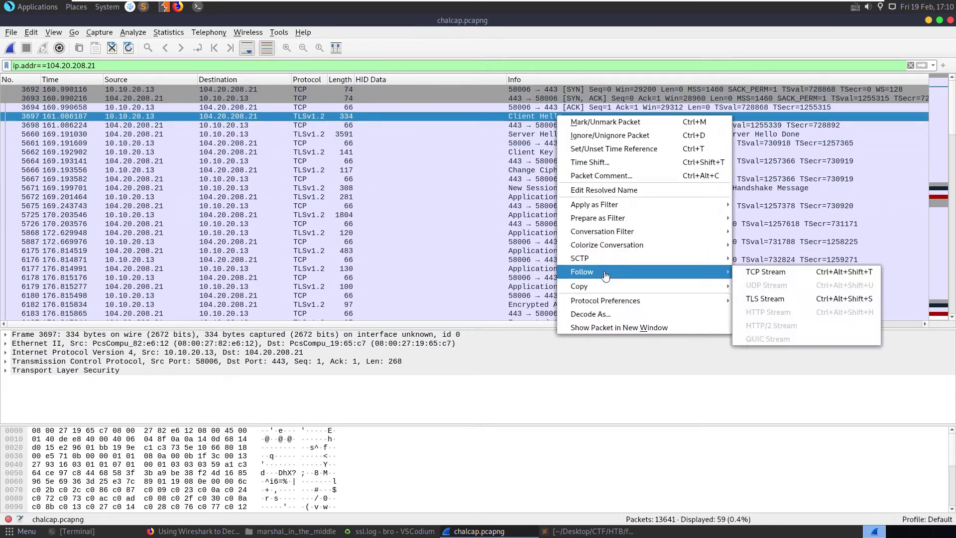
pyautogui.click(789, 301)
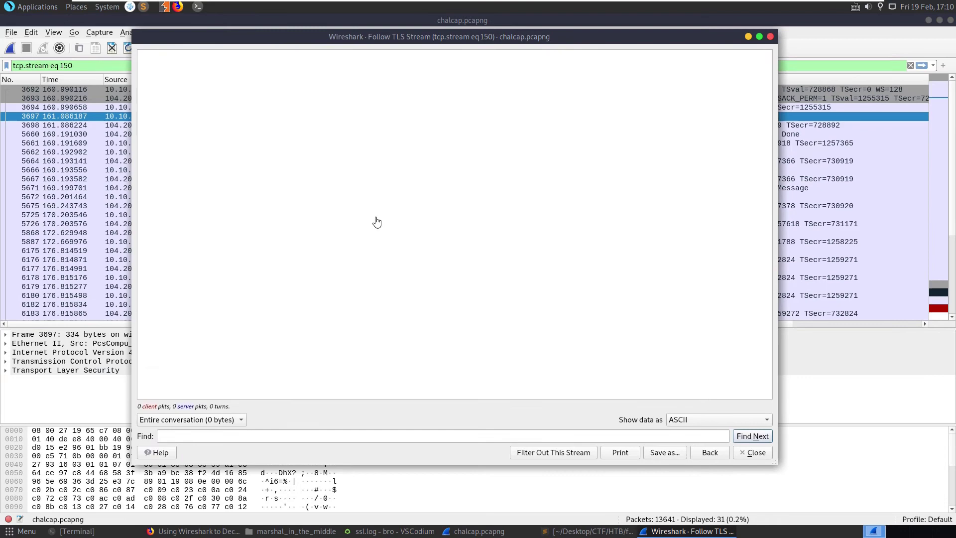
pyautogui.click(752, 452)
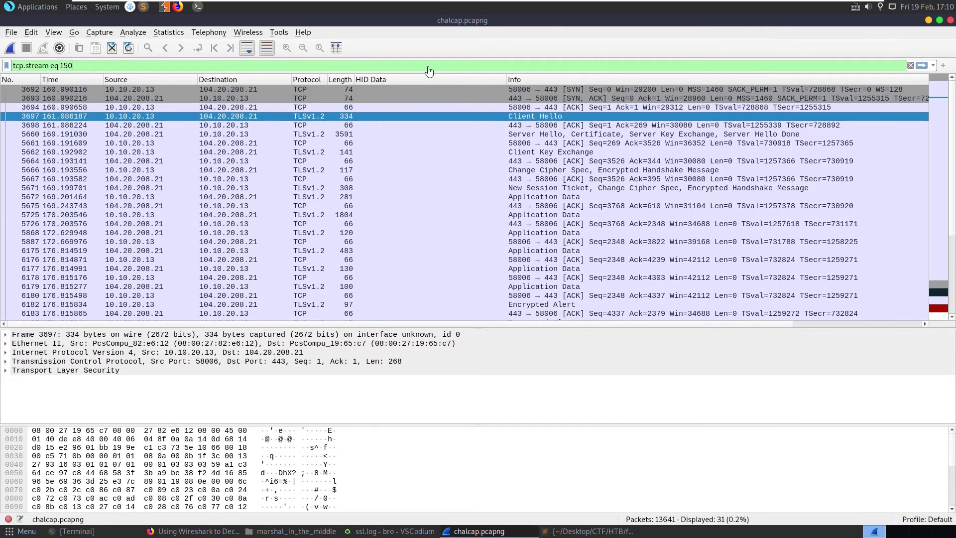
# - Clear the tcp.stream eq 150 display filter to list all packets of the capture
pyautogui.tripleClick(40, 69)
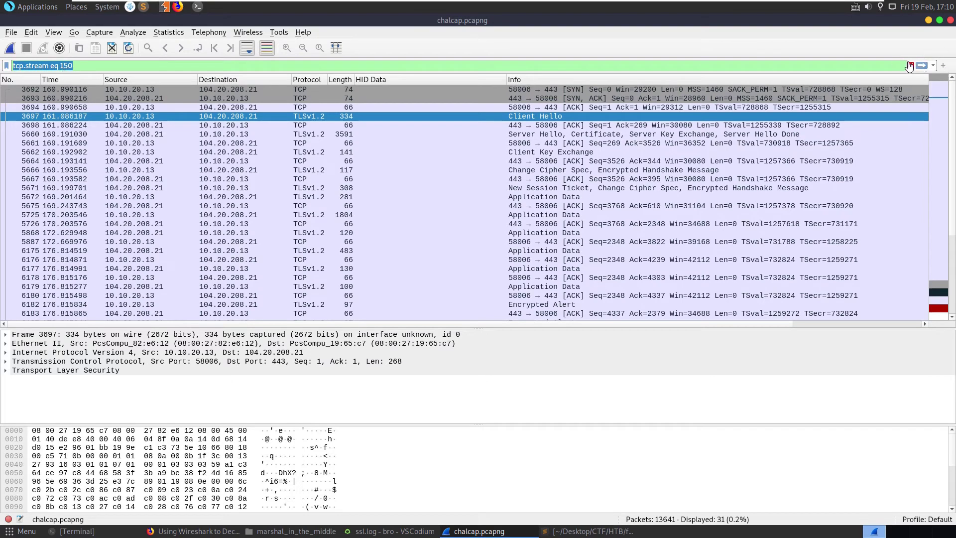
pyautogui.rightClick(518, 136)
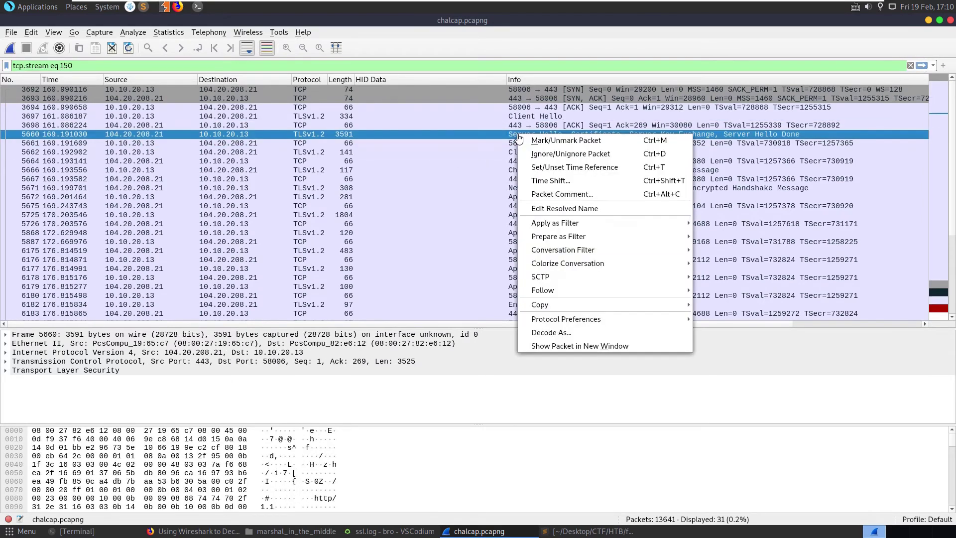
pyautogui.click(910, 65)
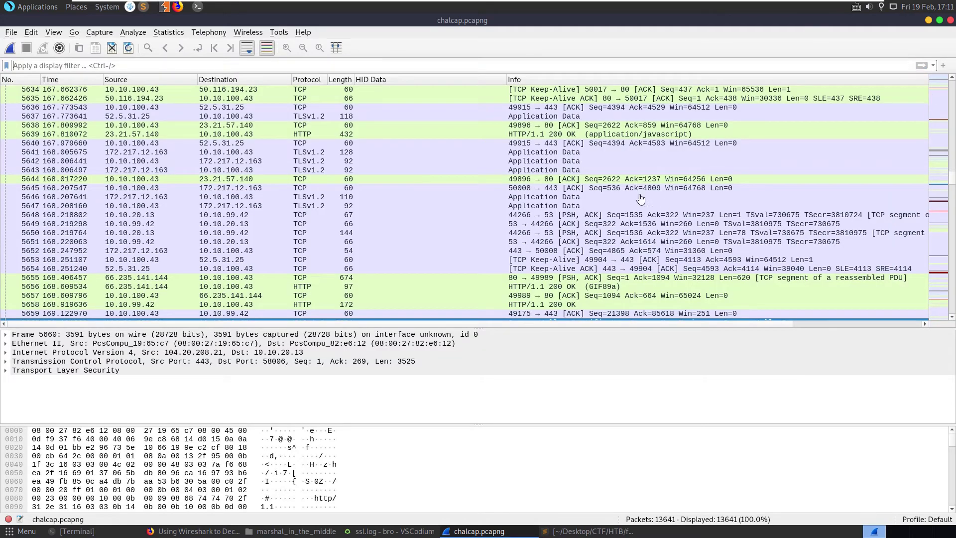
# - Examine the unfiltered packets following the TLS handshake with 104.20.208.21, expanding the Data section of packet 5678
pyautogui.scroll(-8, 632, 219)
pyautogui.scroll(-1, 632, 219)
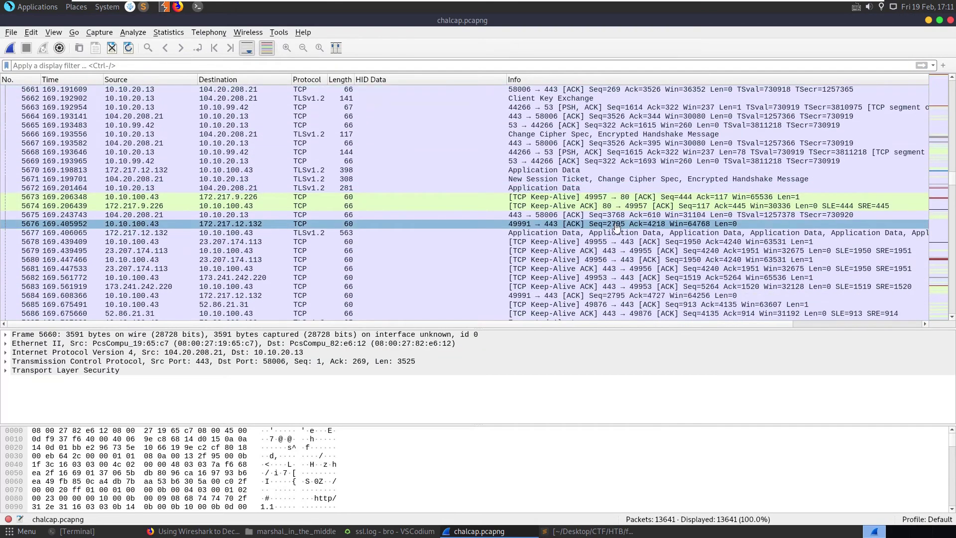
pyautogui.click(554, 287)
pyautogui.click(423, 242)
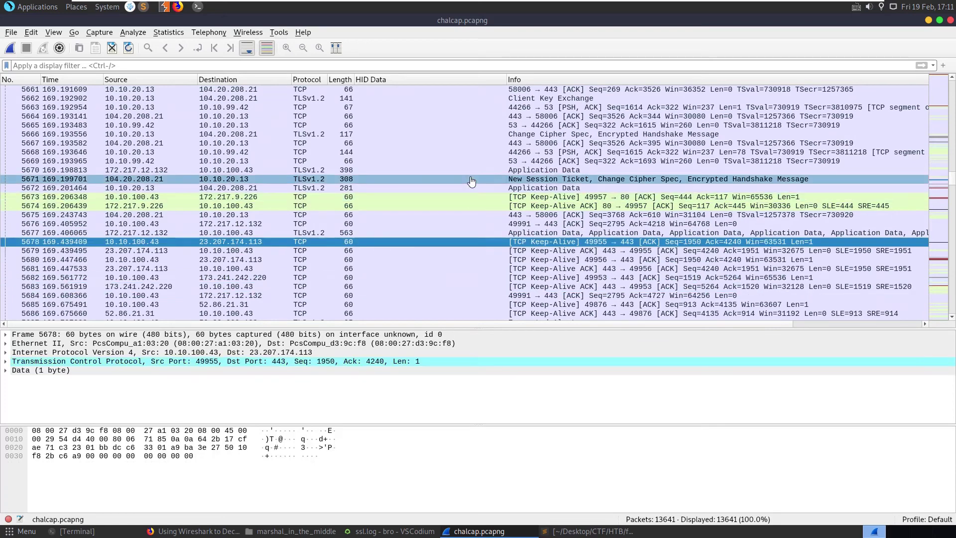
pyautogui.click(438, 233)
pyautogui.click(398, 242)
pyautogui.doubleClick(14, 371)
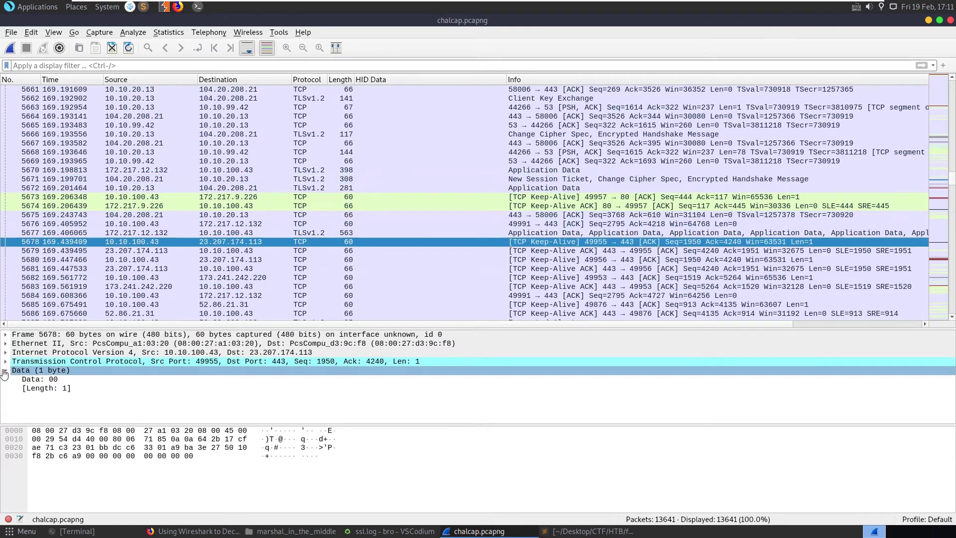
pyautogui.click(569, 188)
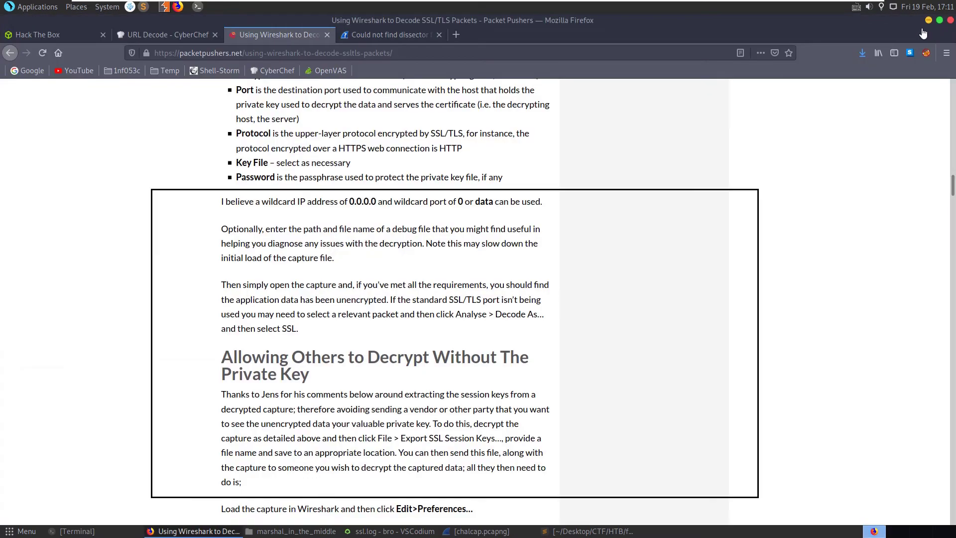
# - Switch to the Terminal, list the marshal_in_the_middle folder and print the contents of secrets.log
pyautogui.click(928, 20)
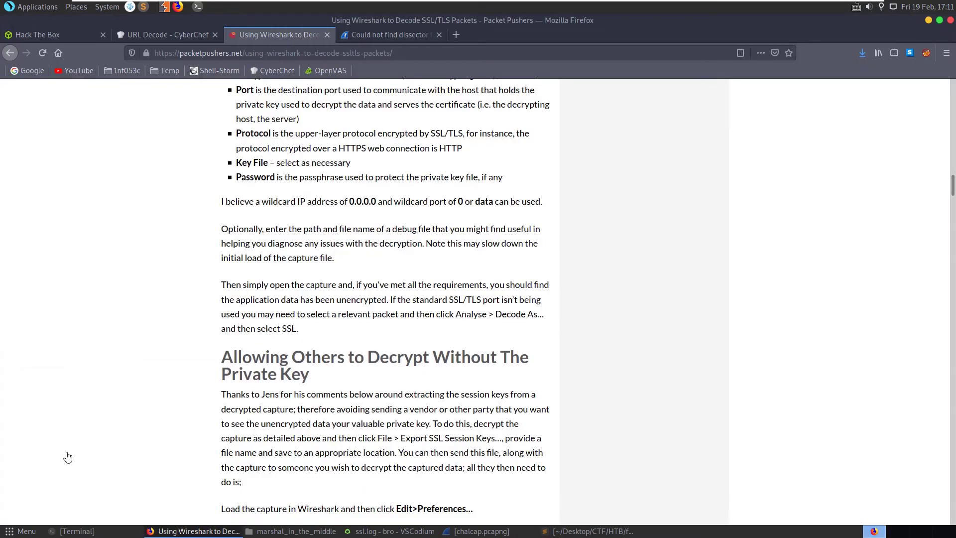
pyautogui.click(92, 532)
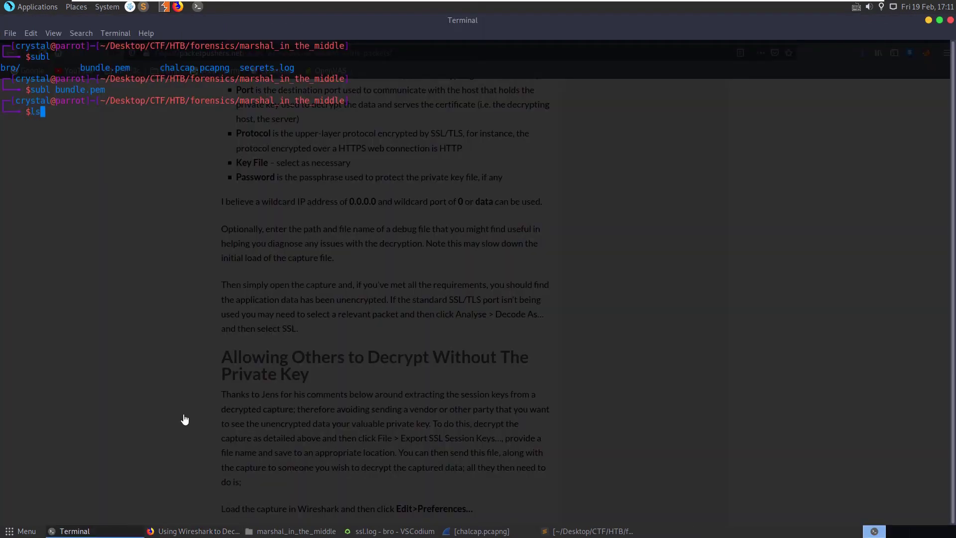
pyautogui.click(112, 530)
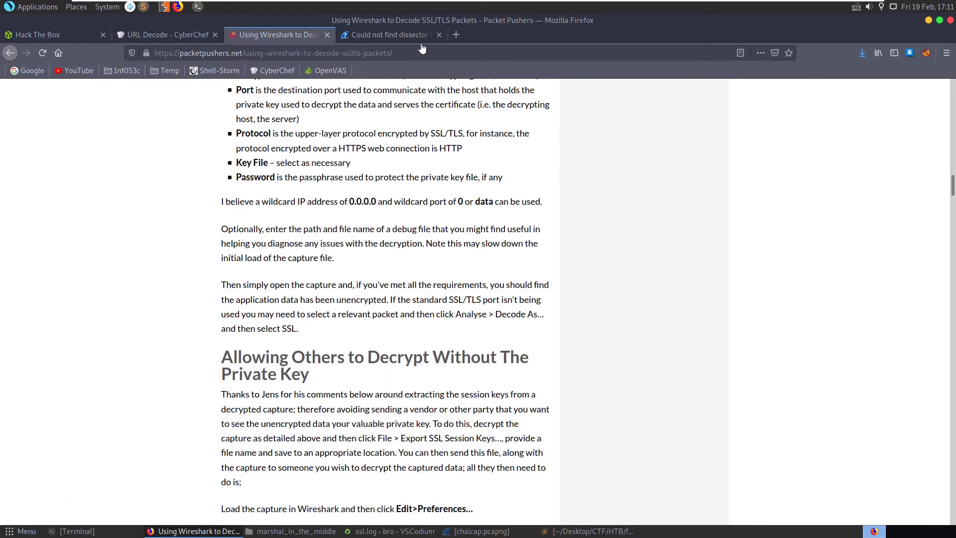
pyautogui.click(114, 533)
pyautogui.write('c')
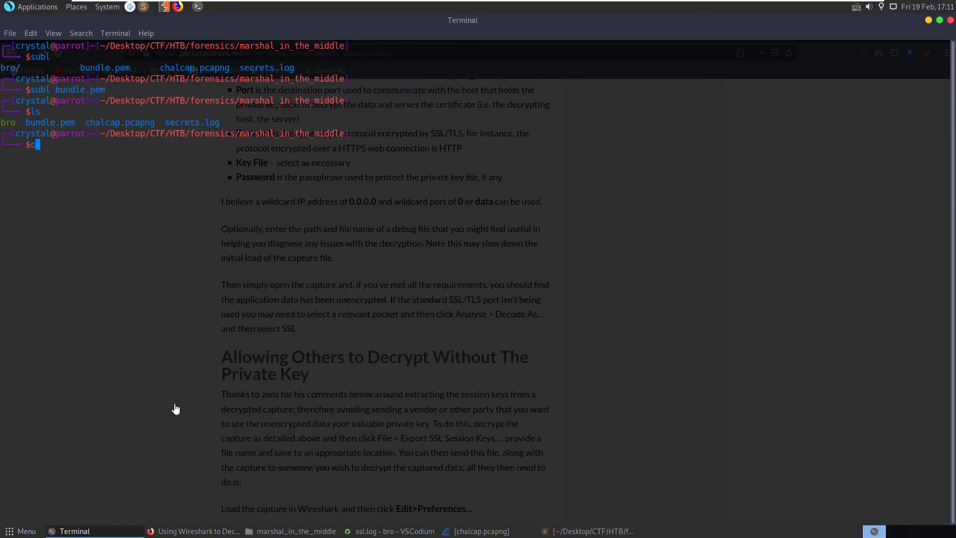
pyautogui.write('at secrets.log')
pyautogui.press('Return')
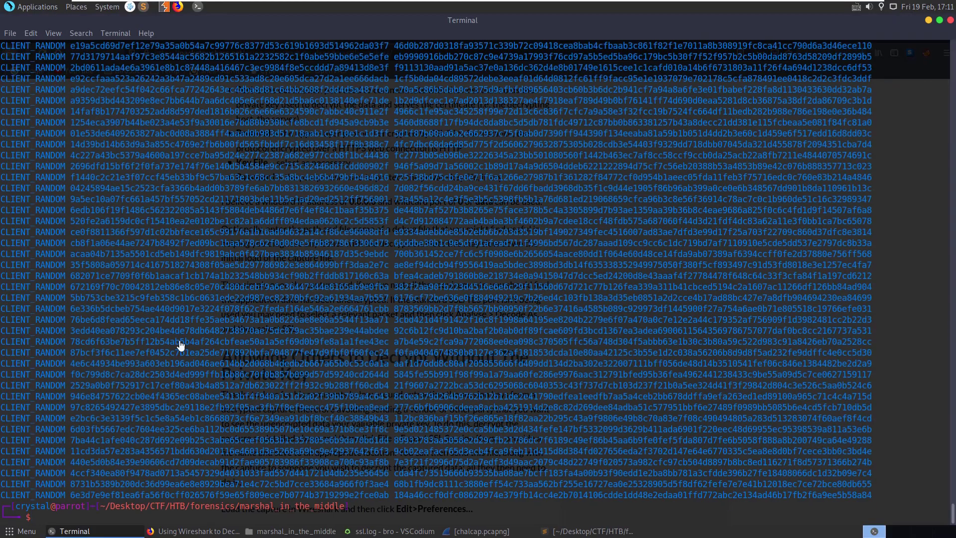
# - Switch to Firefox and search the web for "wireshark secrets client_random" in a new tab
pyautogui.click(146, 533)
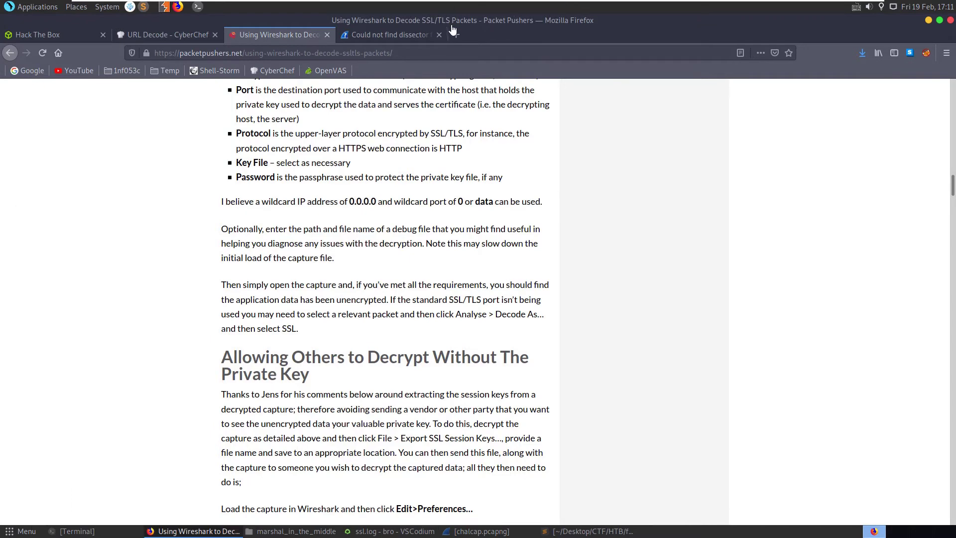
pyautogui.click(457, 34)
pyautogui.write('wireshark')
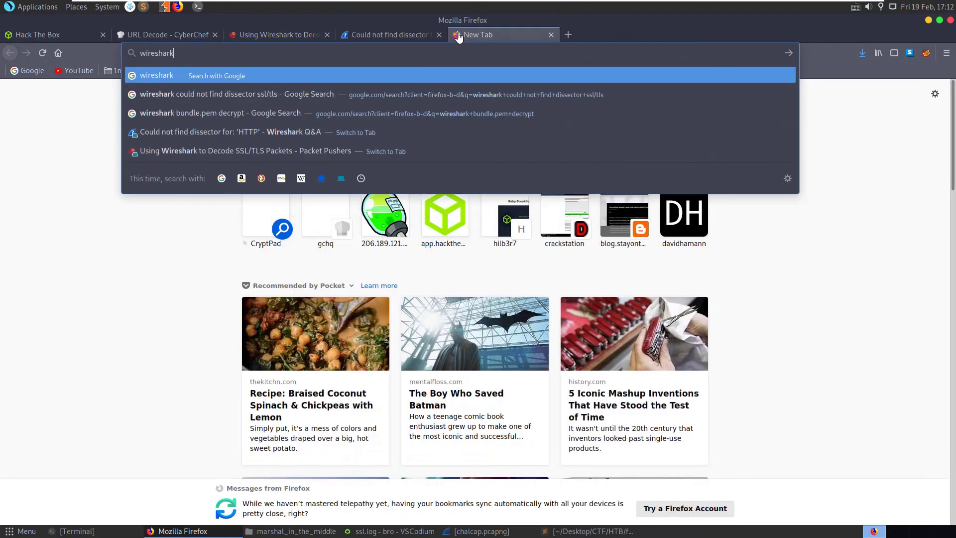
pyautogui.write(' secrets ')
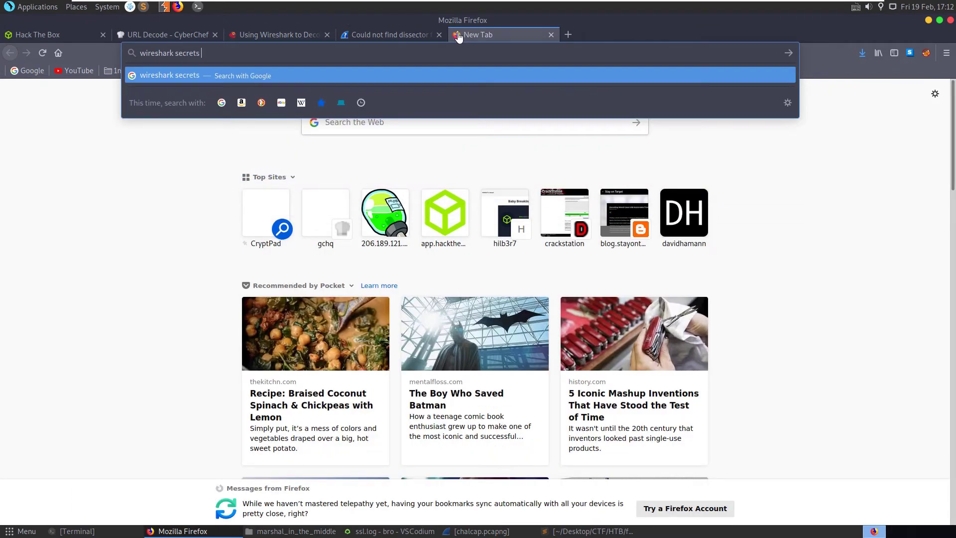
pyautogui.write('client_random')
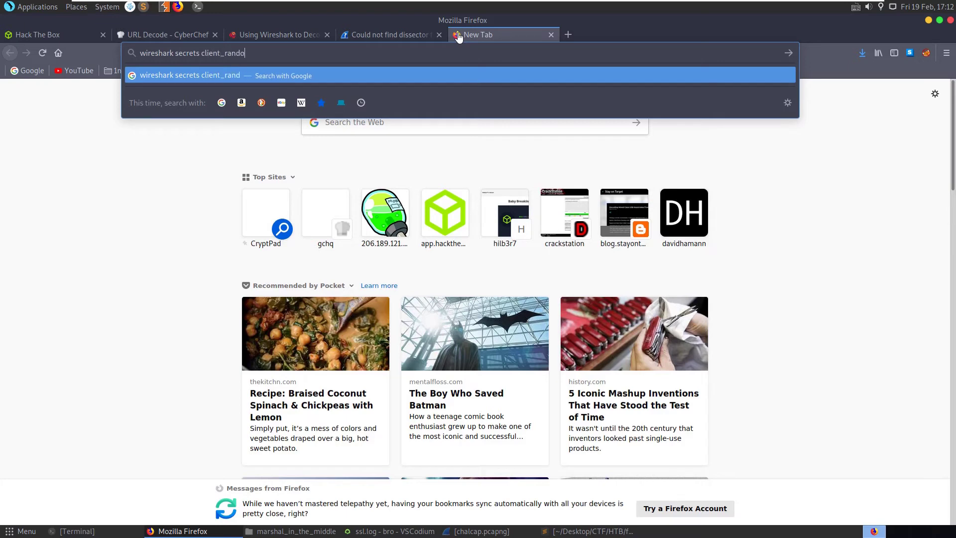
pyautogui.press('Return')
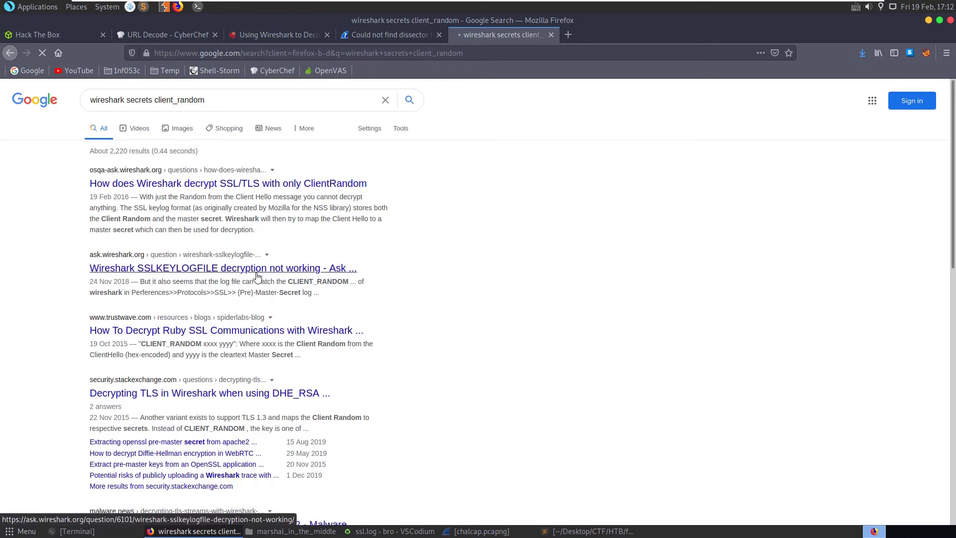
# - Open the Ask Wireshark question on SSLKEYLOGFILE decryption and read its (Pre)-Master-Secret log filename instruction
pyautogui.click(204, 270)
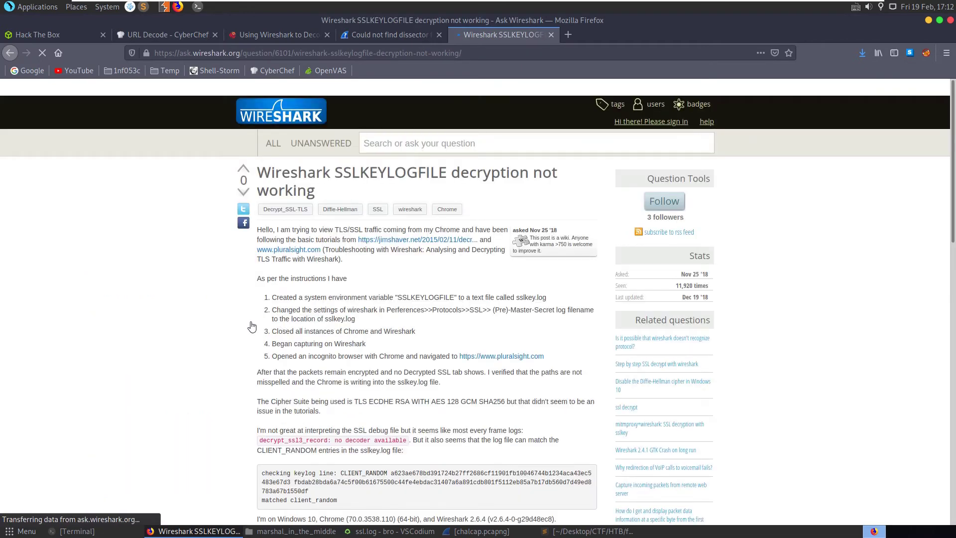
pyautogui.scroll(-2, 251, 326)
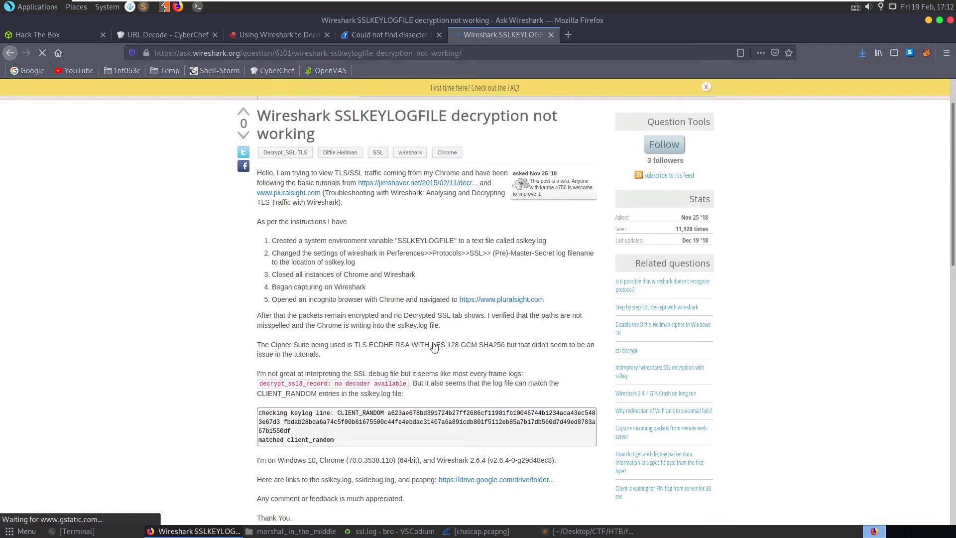
pyautogui.moveTo(386, 254); pyautogui.dragTo(589, 259)
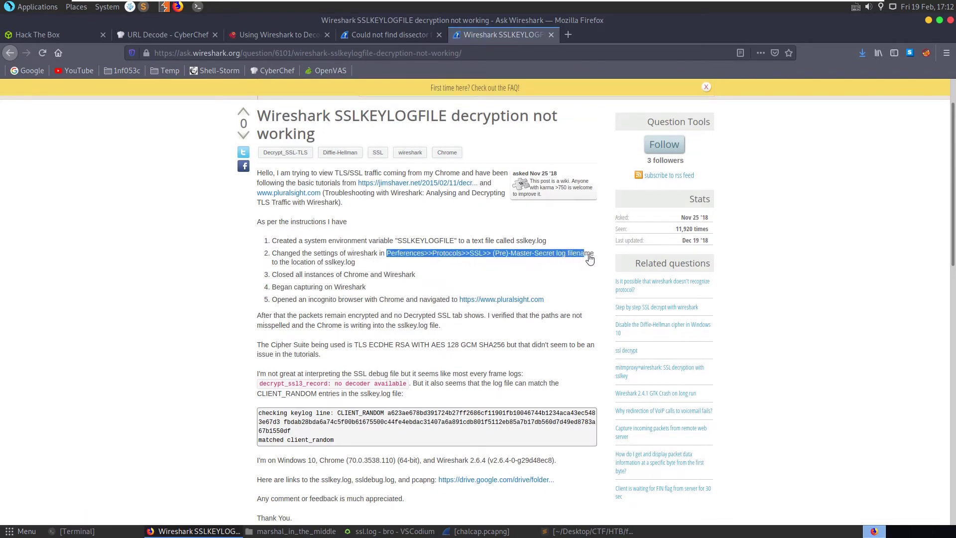
pyautogui.click(380, 285)
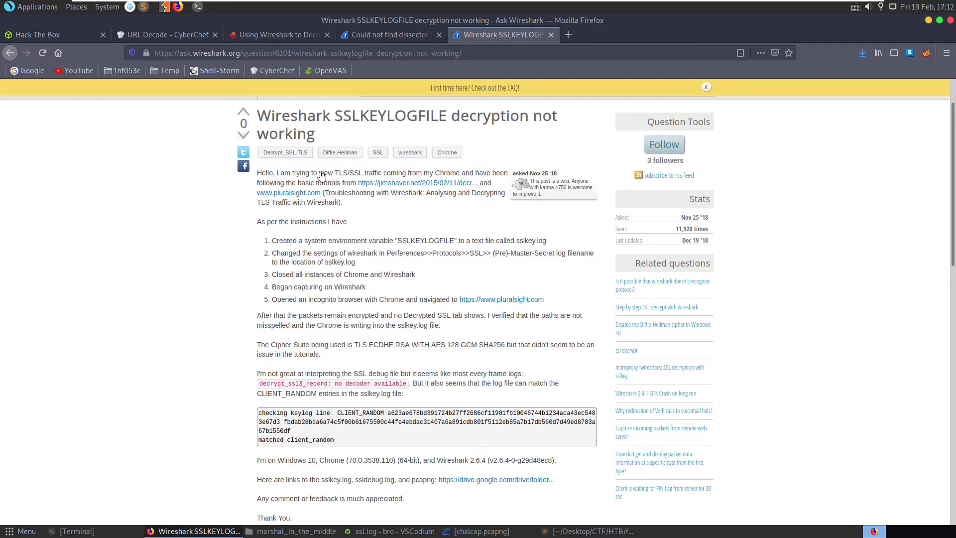
# - Read the rest of the SSLKEYLOGFILE question and switch back to the chalcap.pcapng capture in Wireshark
pyautogui.moveTo(313, 173); pyautogui.dragTo(336, 183)
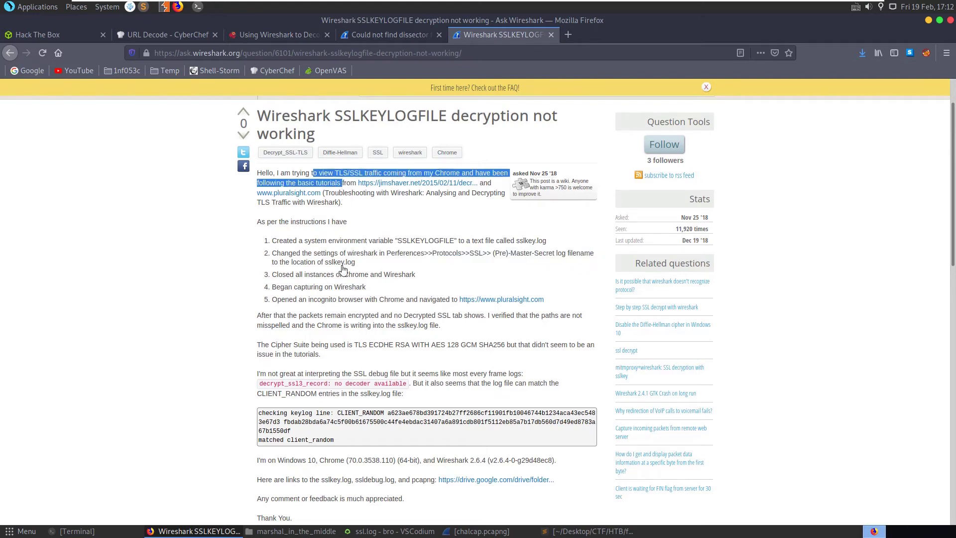
pyautogui.scroll(-3, 349, 272)
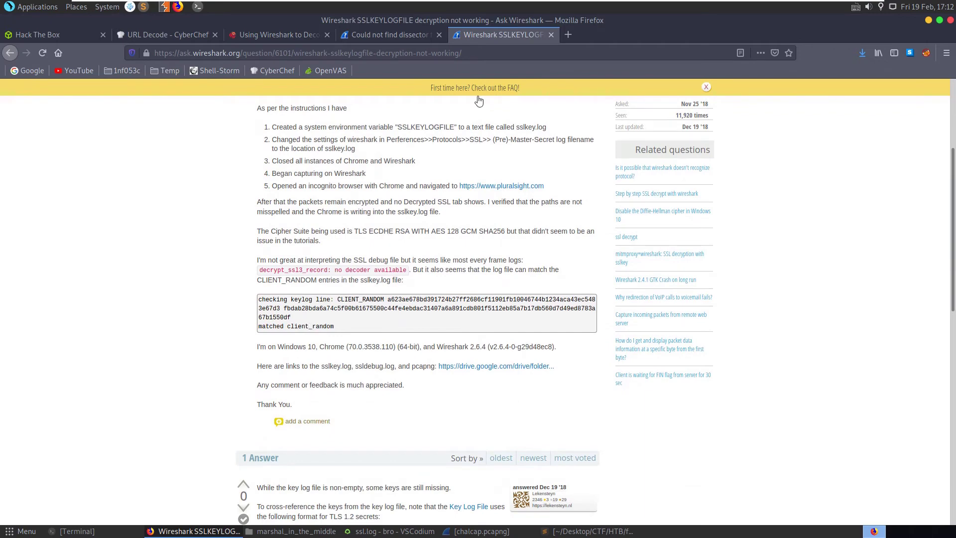
pyautogui.click(927, 21)
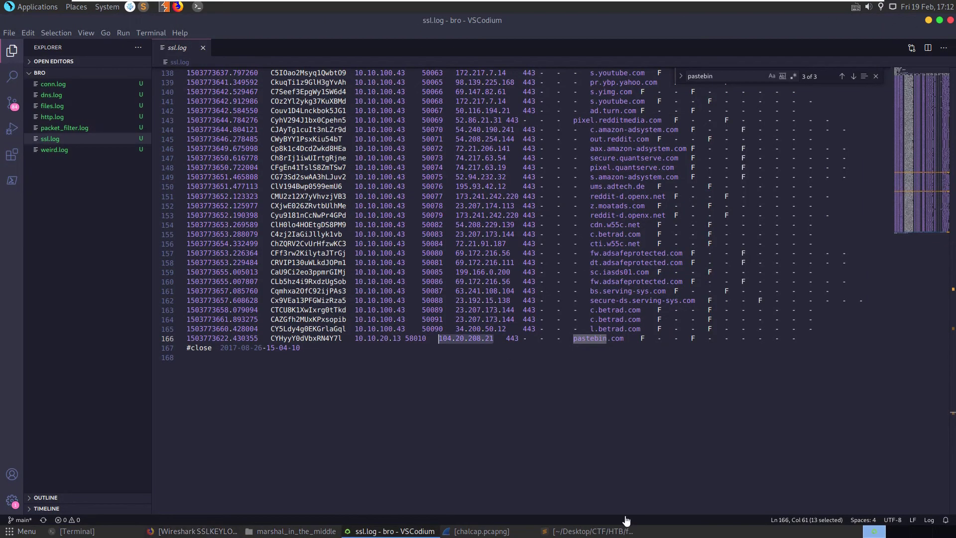
pyautogui.click(475, 530)
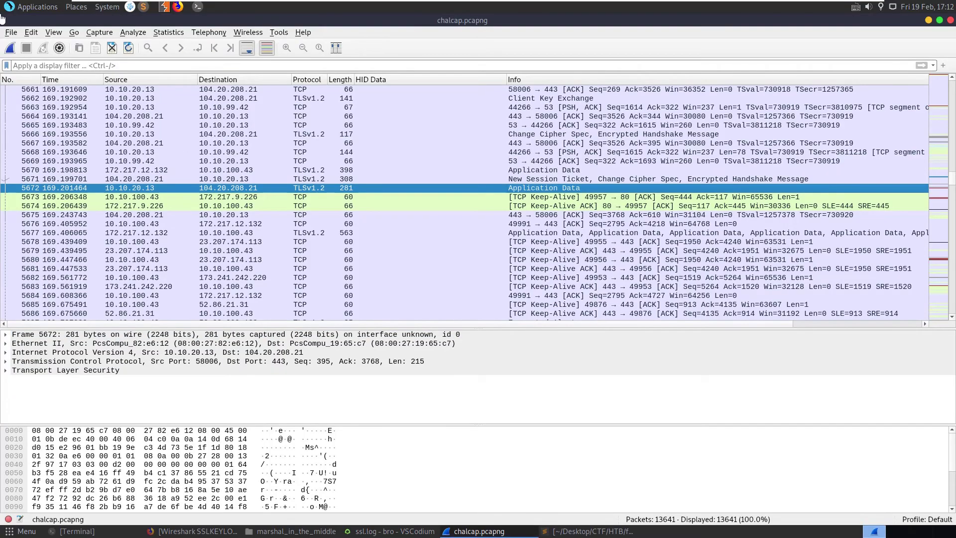
# - Open the TLS protocol settings in the preferences
pyautogui.click(10, 33)
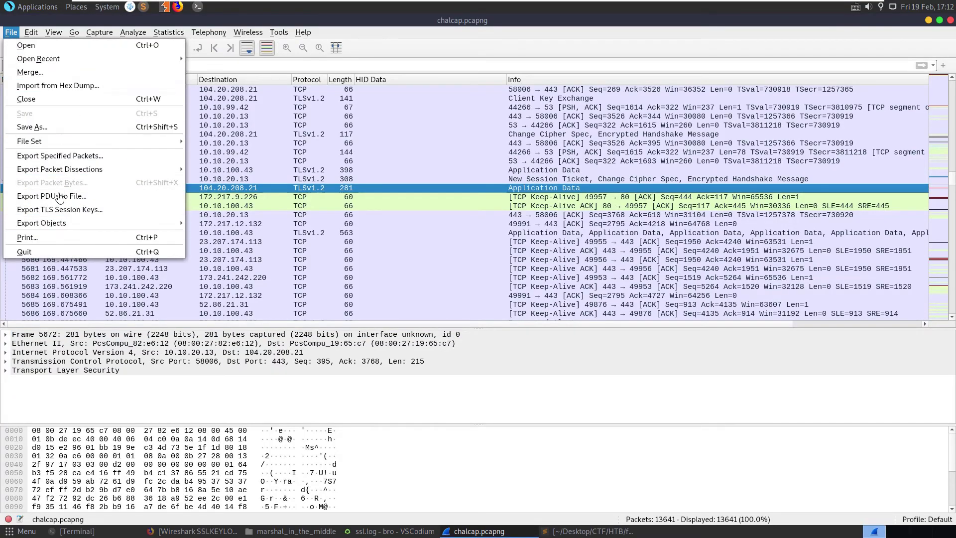
pyautogui.moveTo(31, 32)
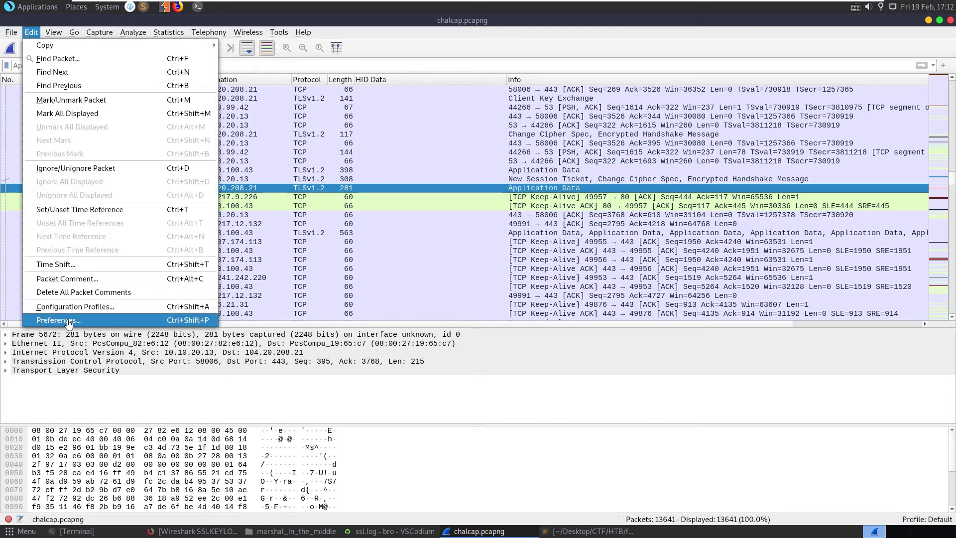
pyautogui.click(179, 323)
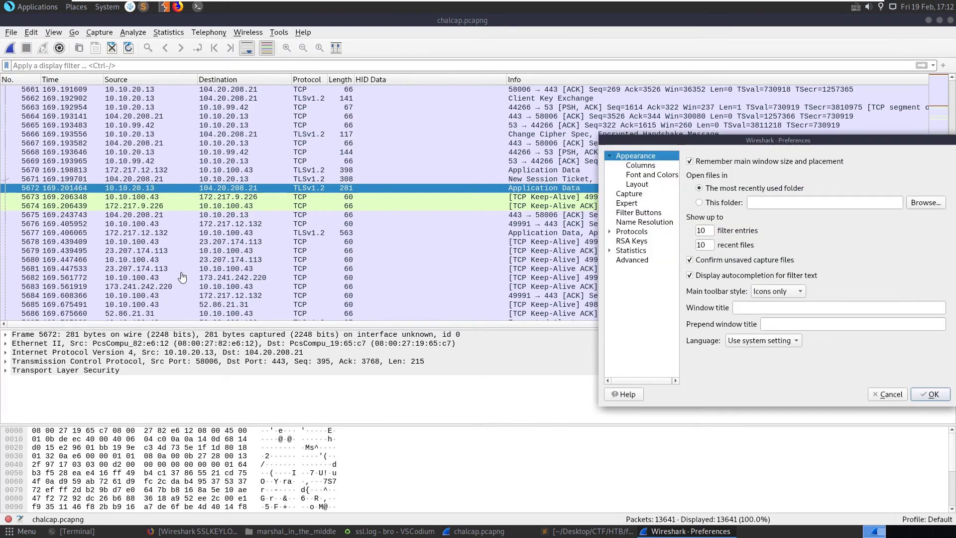
pyautogui.click(610, 232)
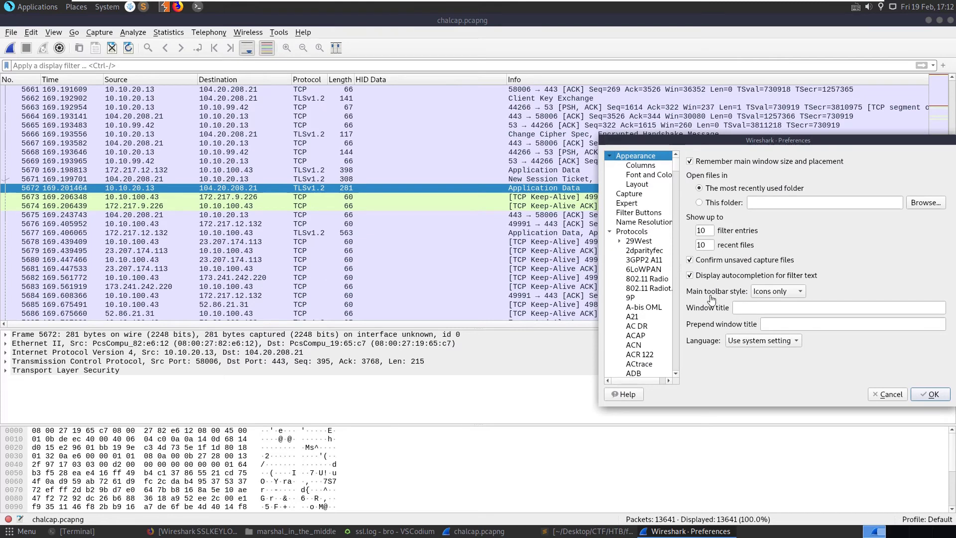
pyautogui.scroll(-5, 637, 323)
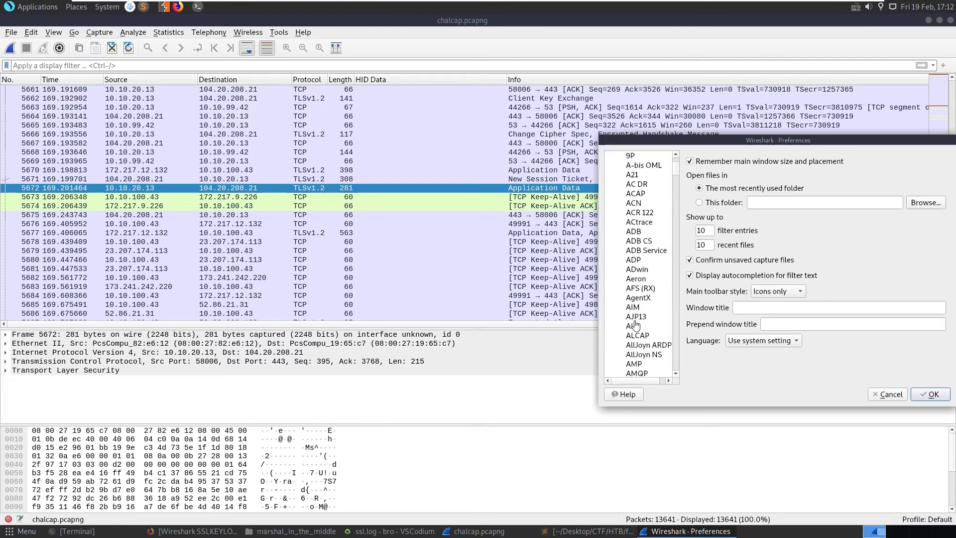
pyautogui.click(634, 320)
pyautogui.write('s1ap')
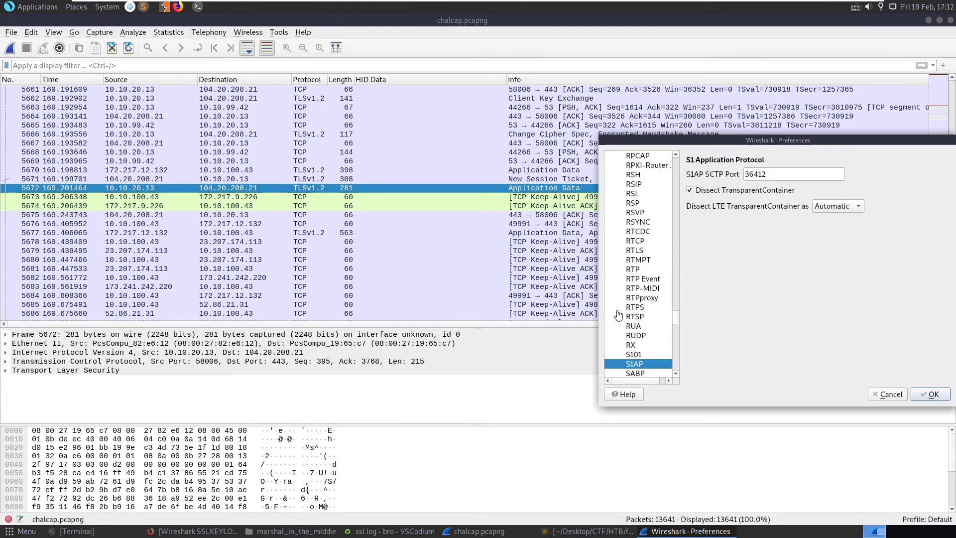
pyautogui.write('tls')
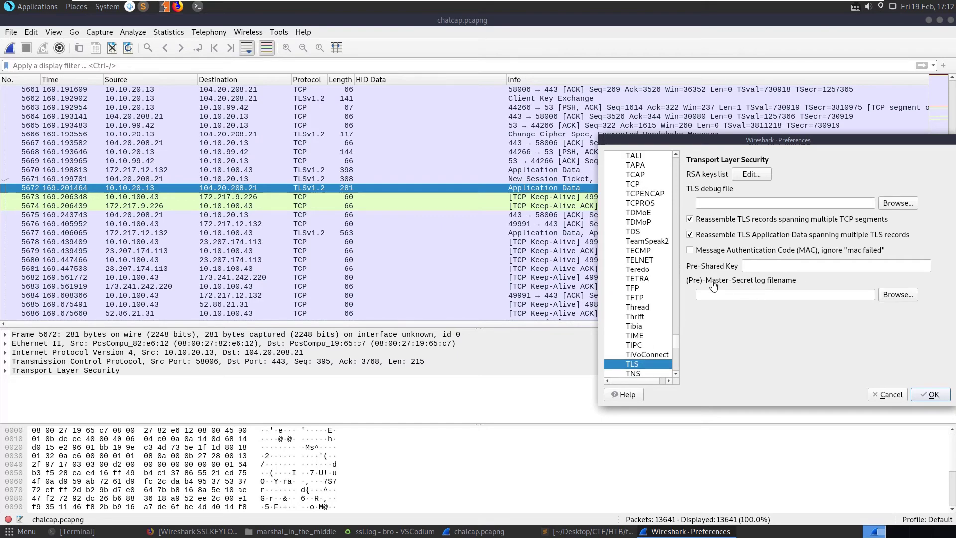
# - Set the (Pre)-Master-Secret log filename to secrets.log from the marshal_in_the_middle folder and apply the preferences
pyautogui.click(897, 294)
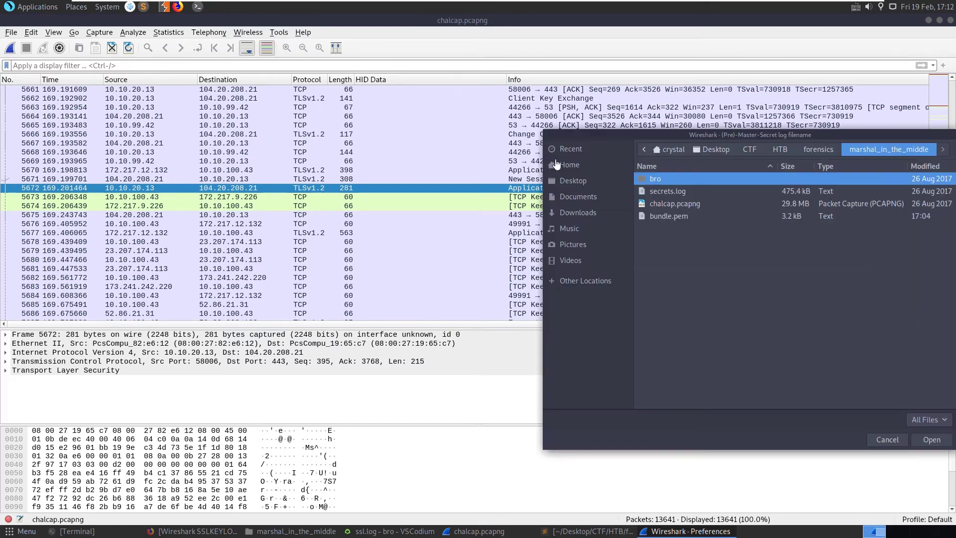
pyautogui.doubleClick(670, 185)
pyautogui.click(930, 394)
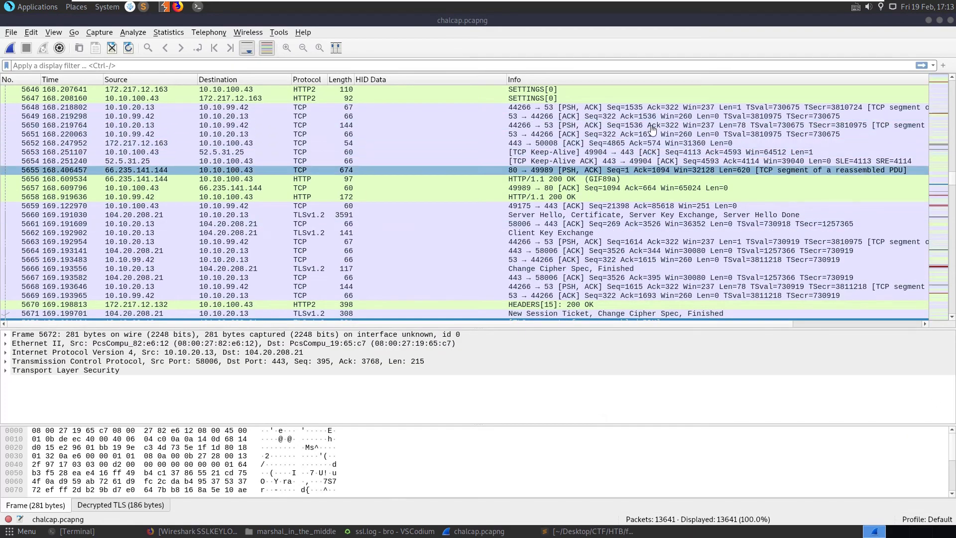
# - Filter the decrypted packets with the earlier display filter ip.addr==104.20.208.21
pyautogui.click(933, 65)
pyautogui.click(120, 85)
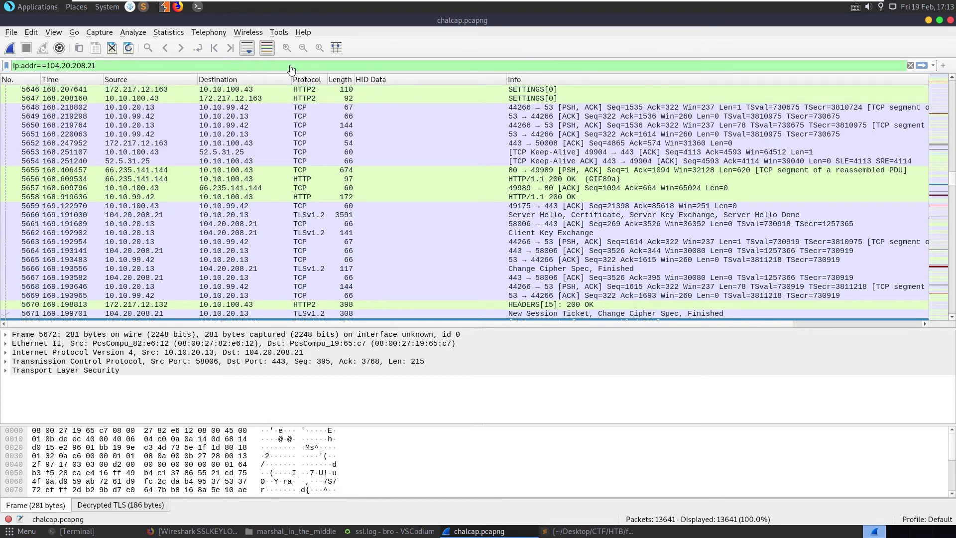
pyautogui.press('Return')
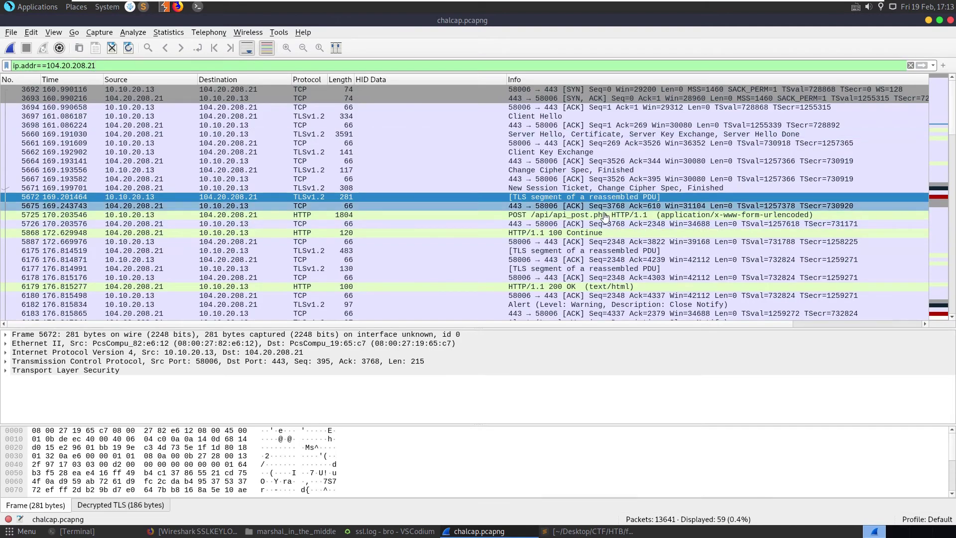
# - Follow the HTTP stream of packet 5725, the POST to /api/api_post.php
pyautogui.scroll(-3, 605, 218)
pyautogui.scroll(-2, 605, 217)
pyautogui.scroll(4, 580, 193)
pyautogui.click(579, 190)
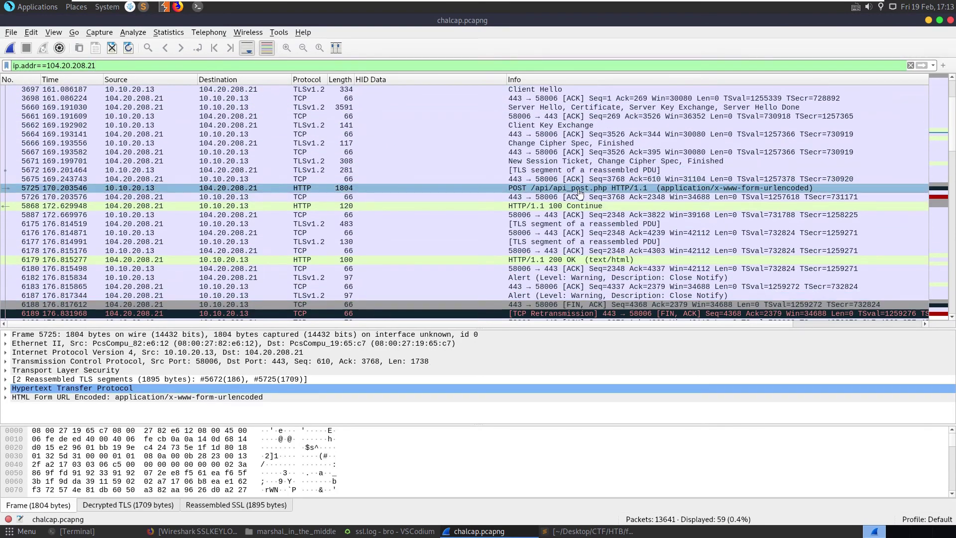
pyautogui.rightClick(533, 193)
pyautogui.moveTo(637, 350)
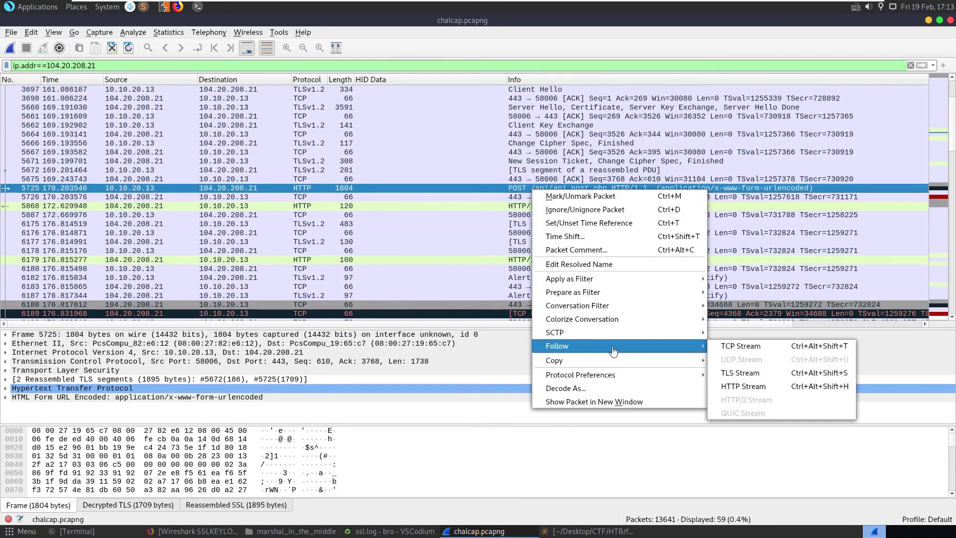
pyautogui.click(742, 387)
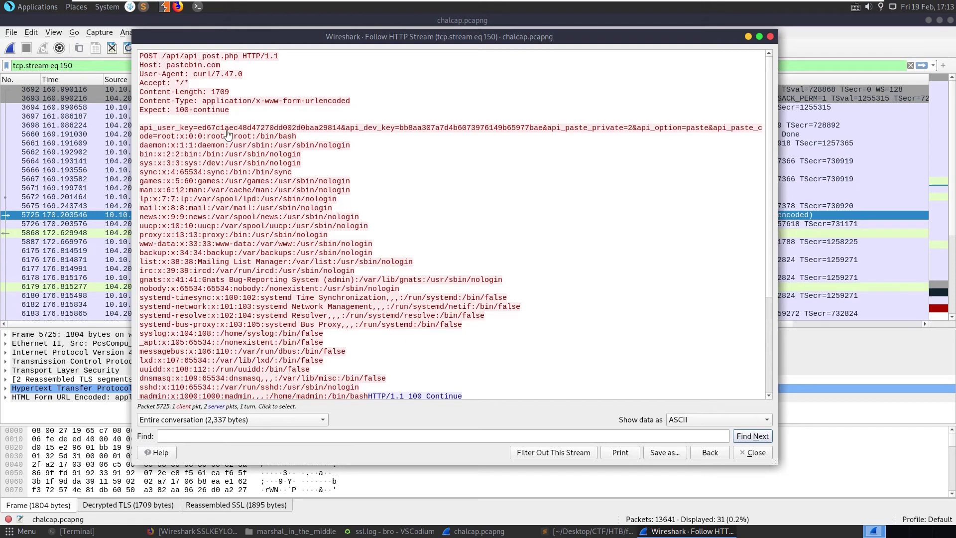
# - Examine the POST request in the followed stream, including its headers, API key parameters and the pasted user account list
pyautogui.moveTo(227, 130); pyautogui.dragTo(239, 137)
pyautogui.click(243, 127)
pyautogui.moveTo(264, 75); pyautogui.dragTo(126, 59)
pyautogui.click(245, 106)
pyautogui.moveTo(174, 120); pyautogui.dragTo(471, 419)
pyautogui.click(315, 186)
pyautogui.scroll(6, 264, 172)
pyautogui.doubleClick(255, 129)
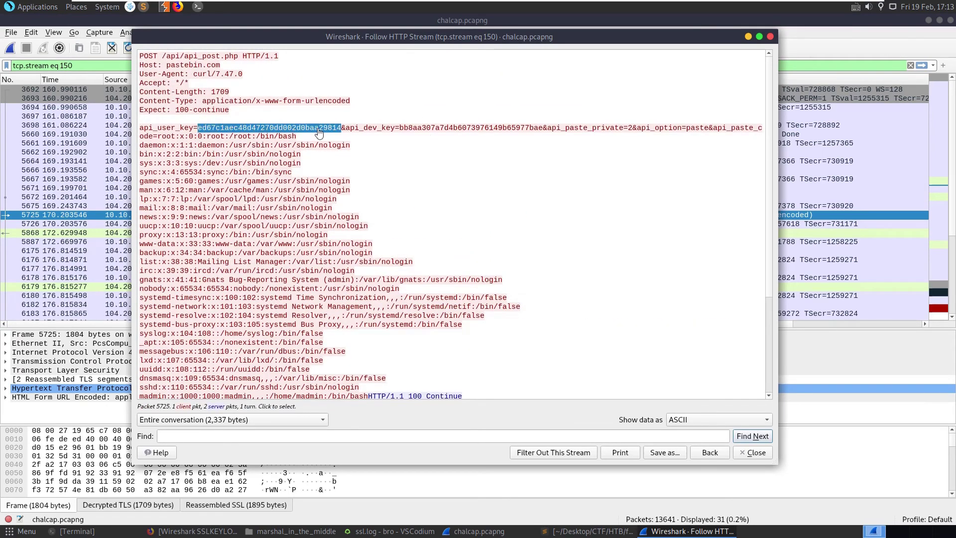
pyautogui.doubleClick(491, 129)
pyautogui.moveTo(457, 294); pyautogui.dragTo(243, 209)
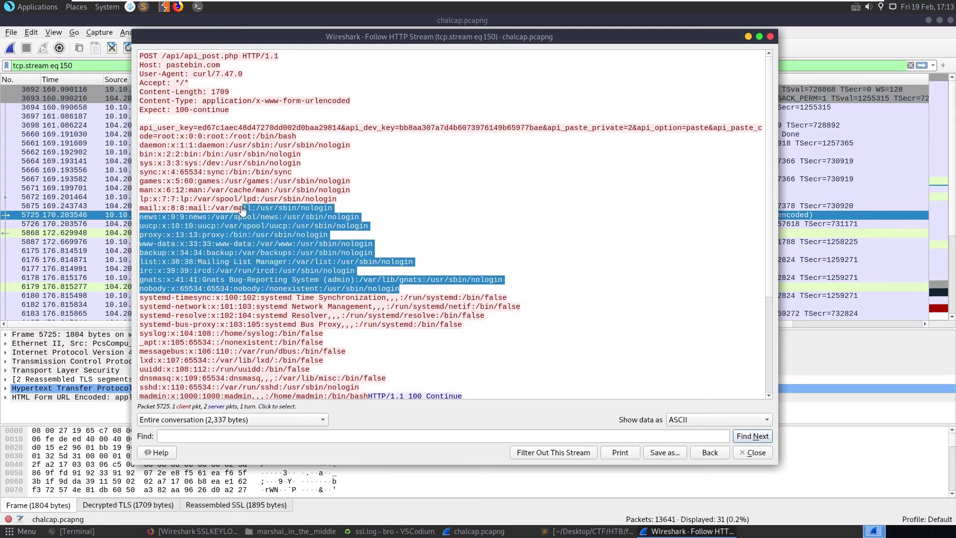
# - Review the server's response at the end of the stream, recheck the request and close the stream window
pyautogui.scroll(-5, 247, 211)
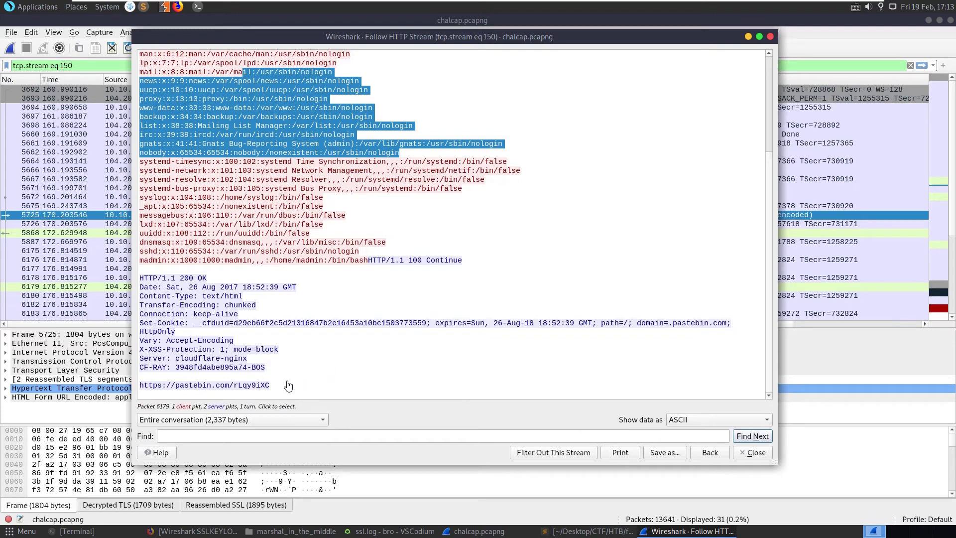
pyautogui.scroll(3, 291, 271)
pyautogui.click(292, 268)
pyautogui.scroll(2, 457, 220)
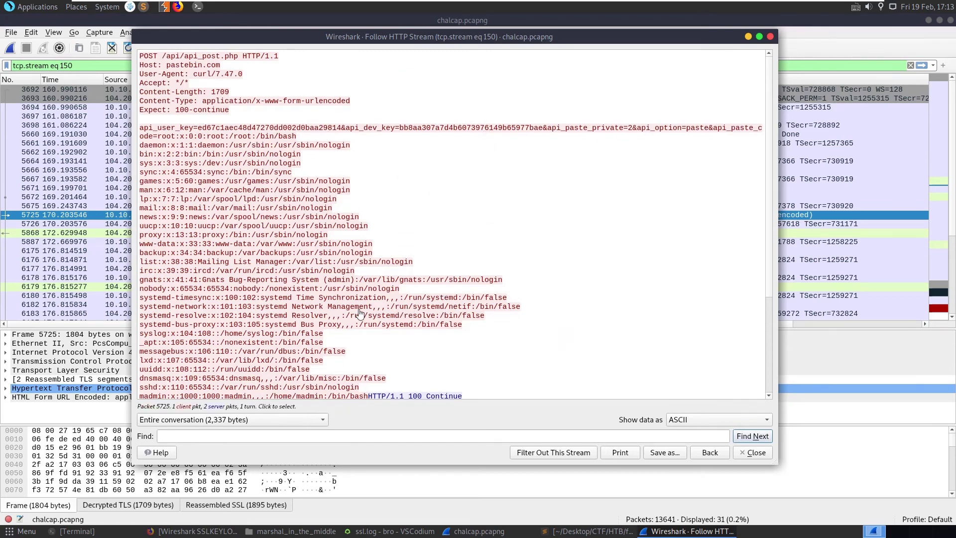
pyautogui.scroll(-1, 359, 313)
pyautogui.scroll(1, 259, 200)
pyautogui.click(755, 452)
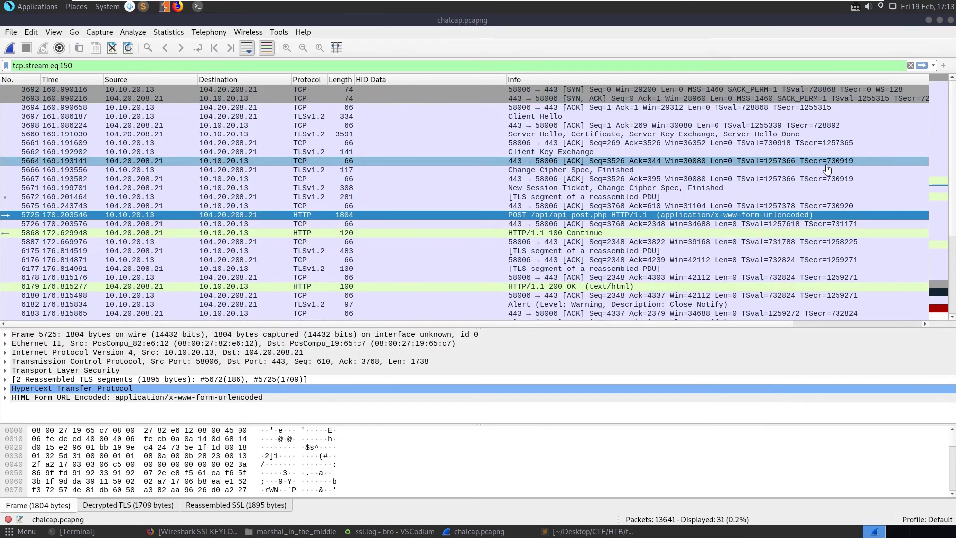
# - Reapply the ip.addr==104.20.208.21 display filter in place of the stream filter
pyautogui.scroll(-1, 597, 159)
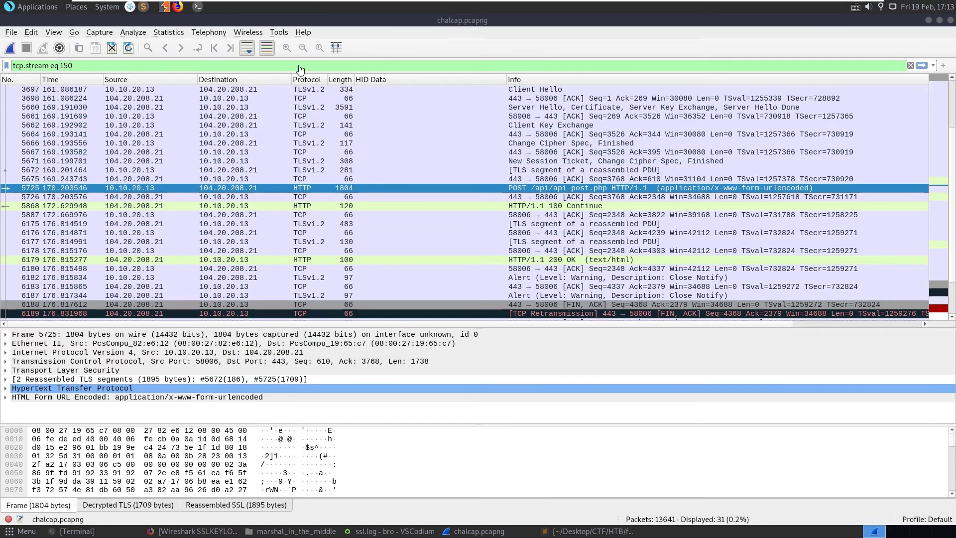
pyautogui.click(933, 65)
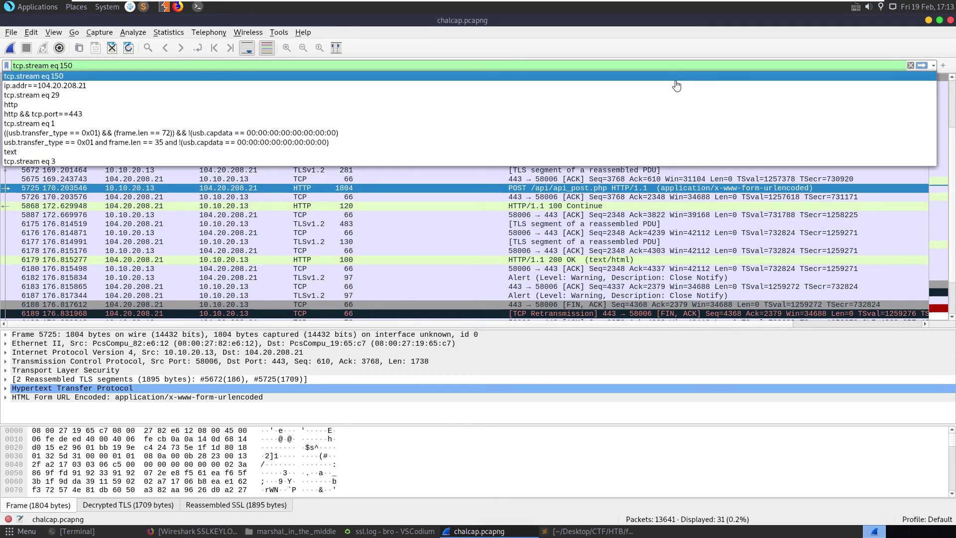
pyautogui.click(675, 87)
pyautogui.press('Return')
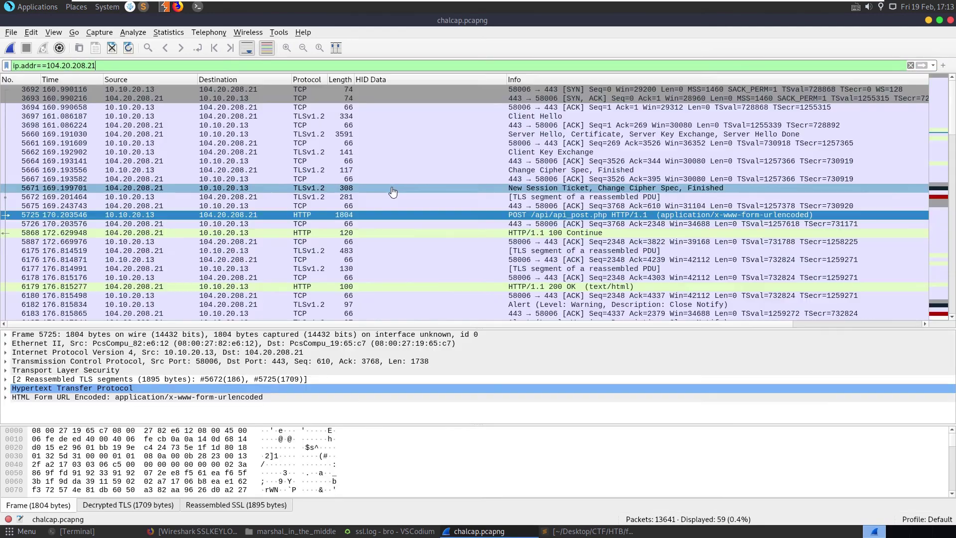
# - Find the second POST to /api/api_post.php, packet 9887, and follow its HTTP stream
pyautogui.scroll(-6, 399, 222)
pyautogui.scroll(4, 399, 222)
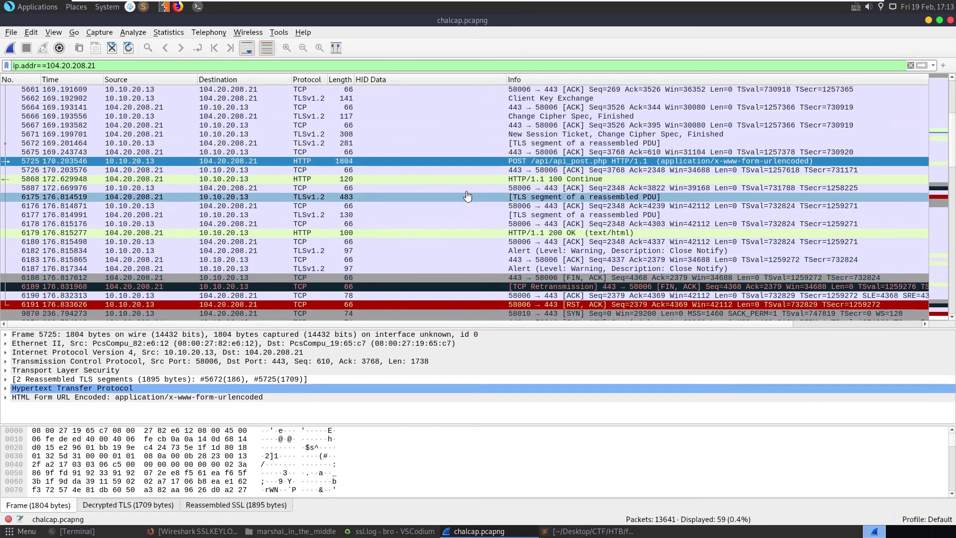
pyautogui.scroll(-8, 571, 217)
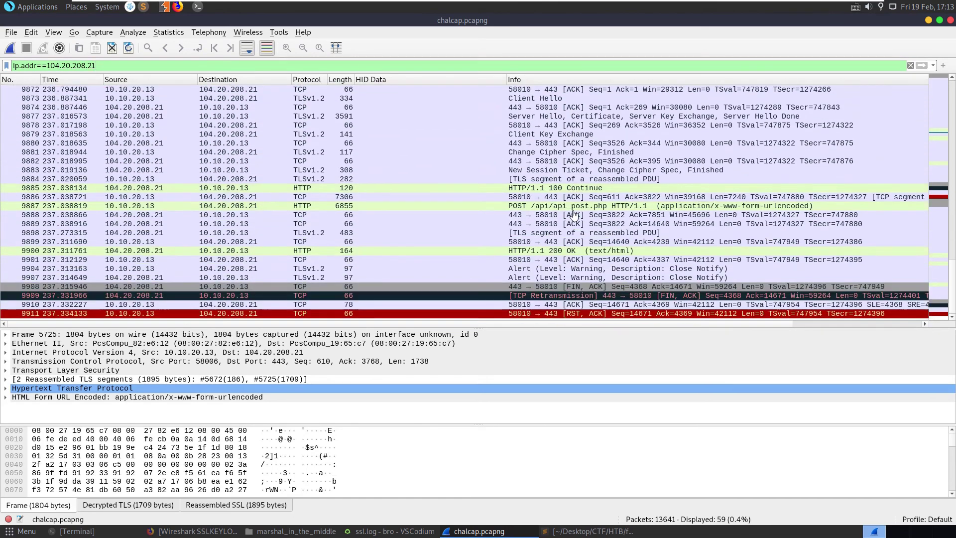
pyautogui.rightClick(560, 211)
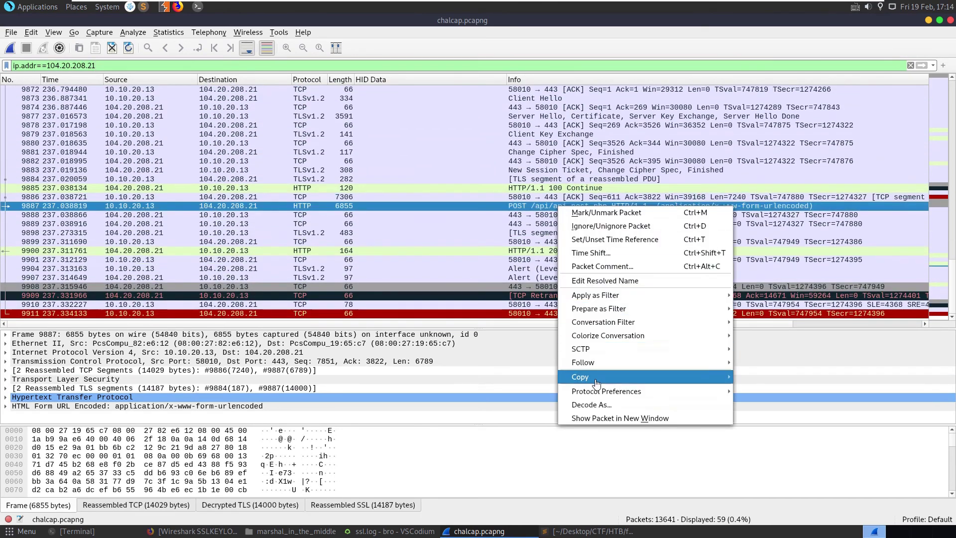
pyautogui.moveTo(594, 362)
pyautogui.click(789, 407)
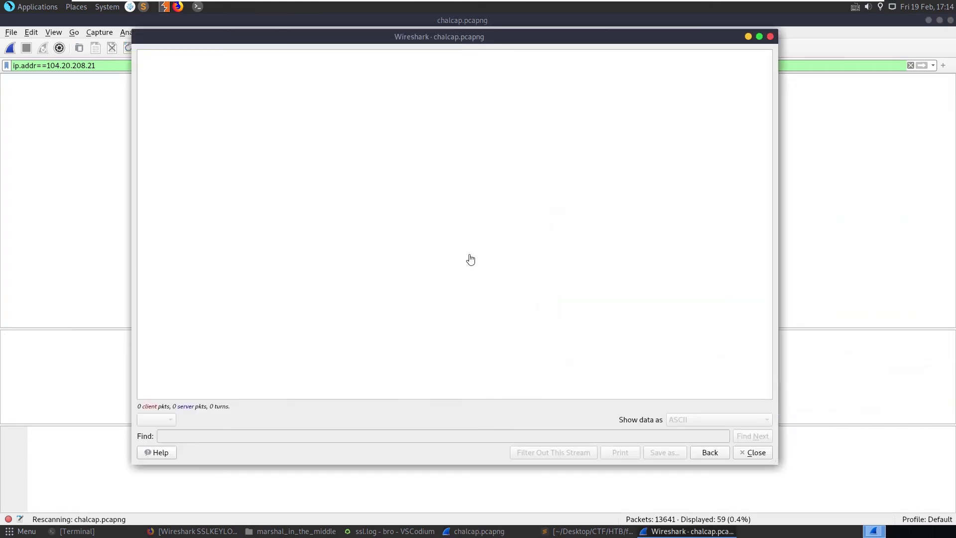
# - Look through the card number list posted in the followed stream for the HTB flag
pyautogui.scroll(-2, 276, 225)
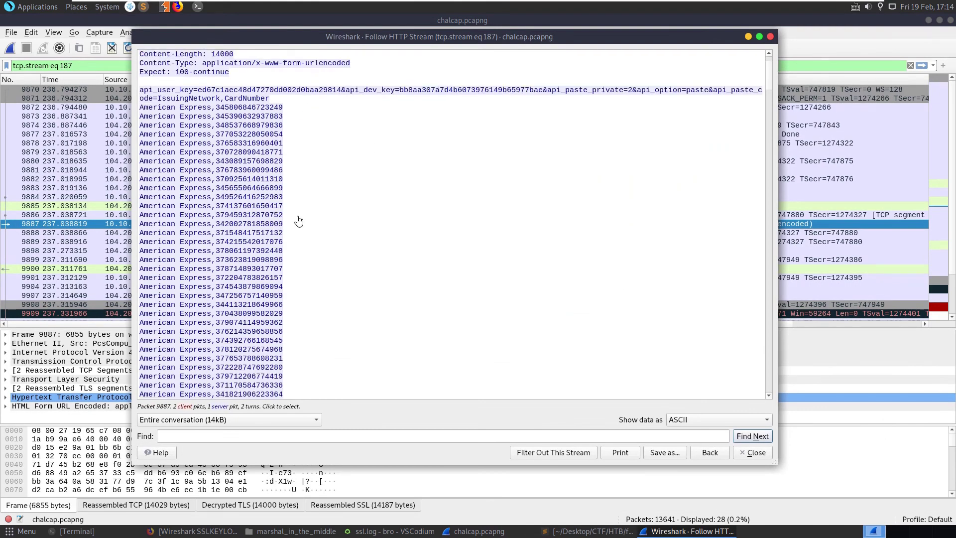
pyautogui.moveTo(312, 227); pyautogui.dragTo(144, 162)
pyautogui.click(328, 195)
pyautogui.scroll(-12, 305, 144)
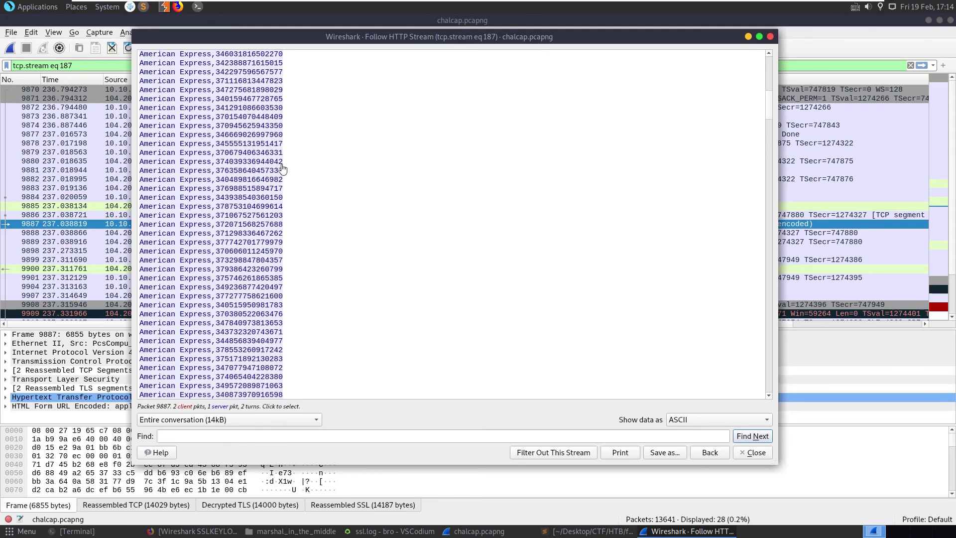
pyautogui.scroll(-10, 283, 169)
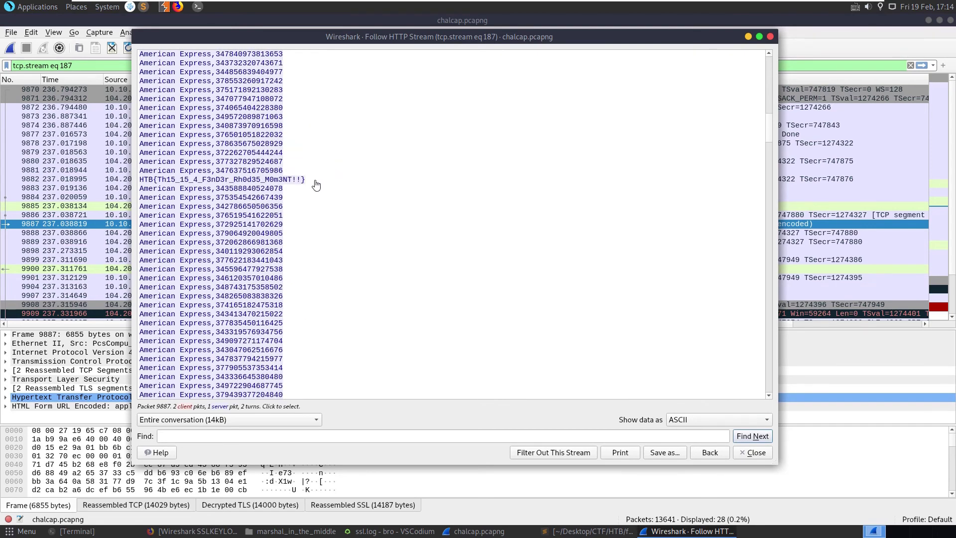
# - Copy the HTB flag line from the stream and switch to the Hack The Box challenge page in Firefox
pyautogui.moveTo(316, 184); pyautogui.dragTo(105, 182)
pyautogui.hotkey('ctrl', 'c')
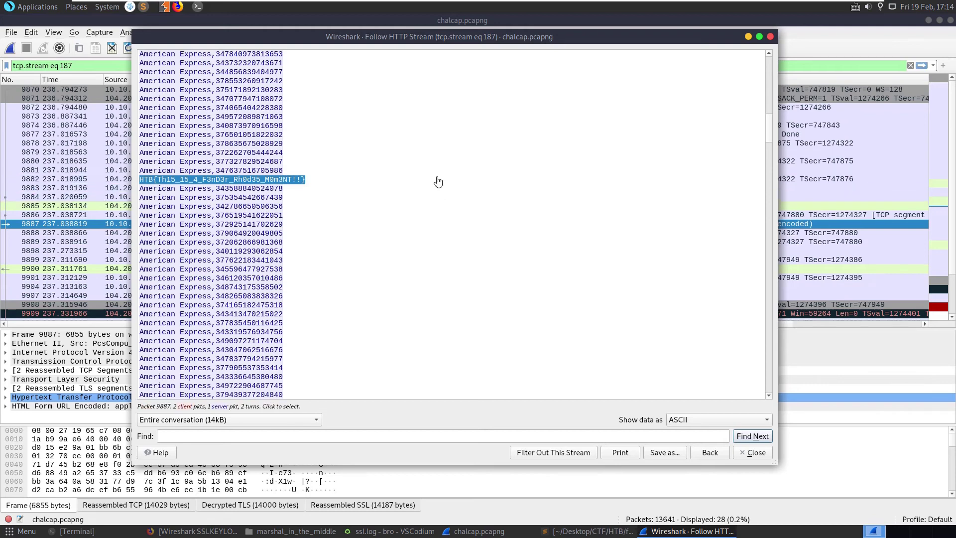
pyautogui.click(199, 531)
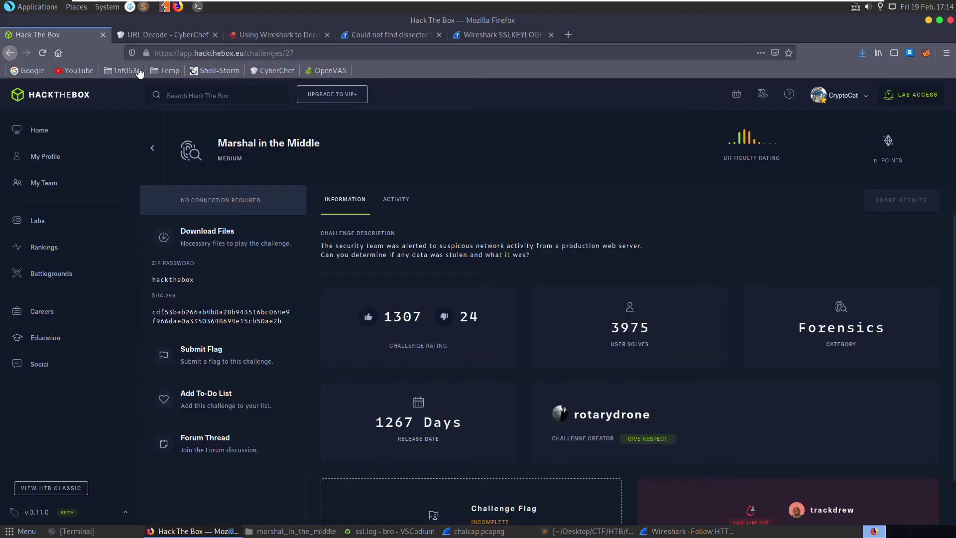
# - Submit the copied HTB flag for Marshal in the Middle with a challenge difficulty rating of 4
pyautogui.click(74, 36)
pyautogui.click(219, 352)
pyautogui.middleClick(394, 371)
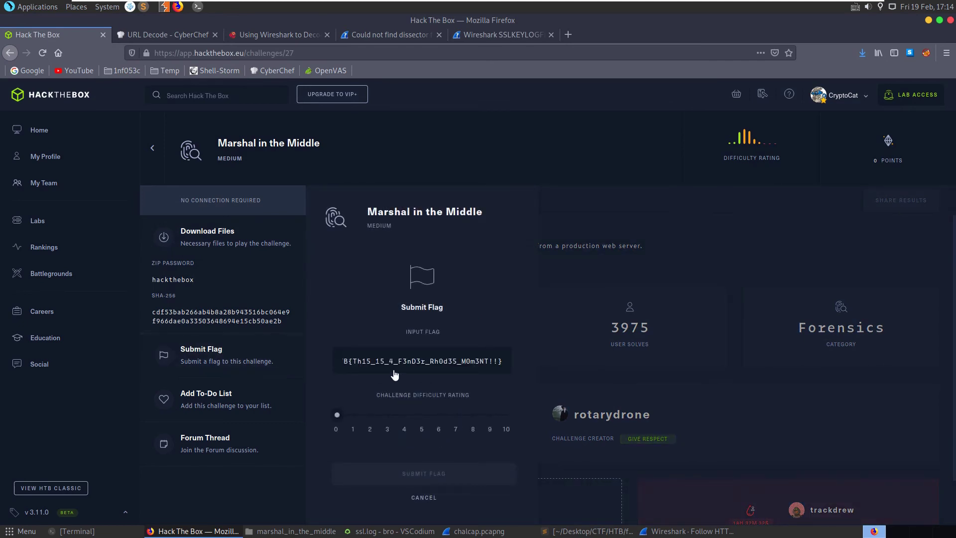
pyautogui.click(406, 419)
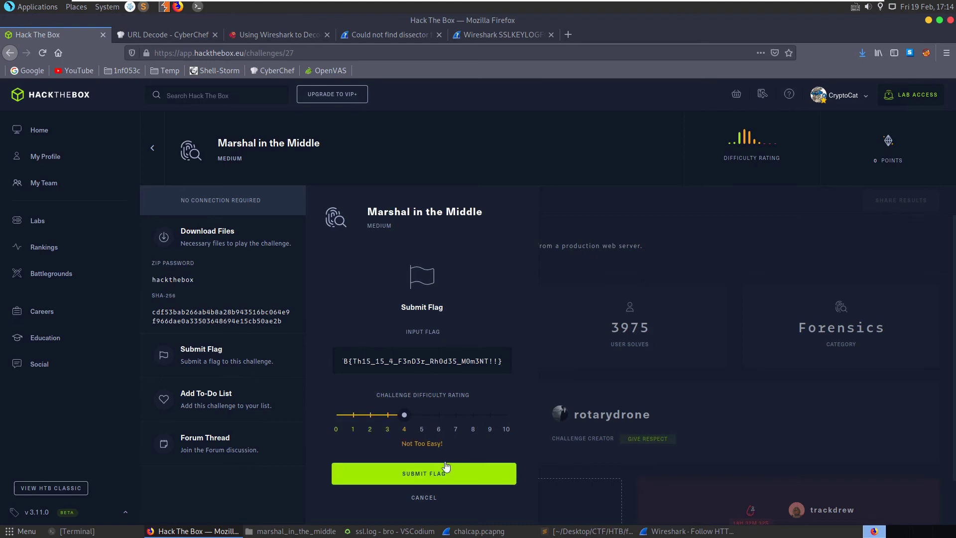
pyautogui.click(423, 472)
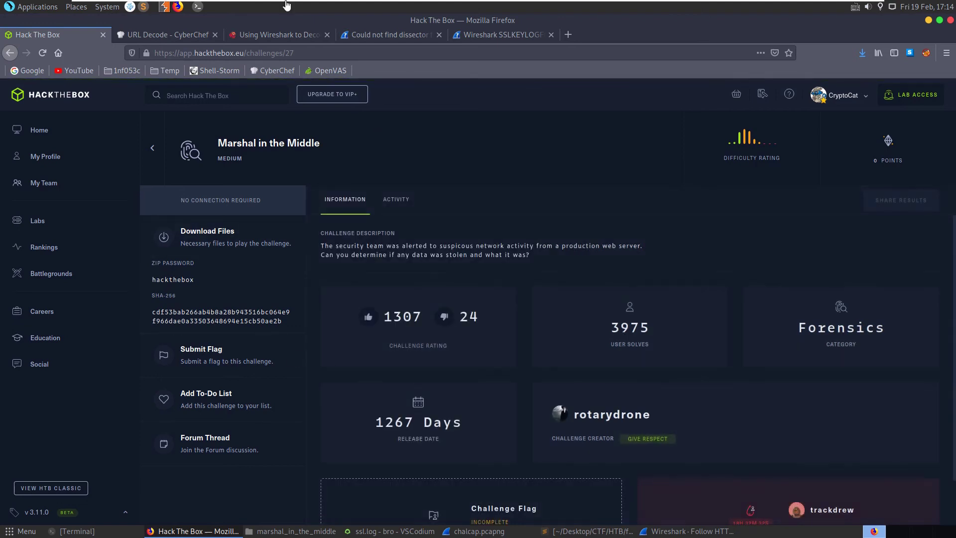
# - Review the Wireshark Q&A pages on SSLKEYLOGFILE decryption not working and the missing 'HTTP' dissector
pyautogui.click(503, 34)
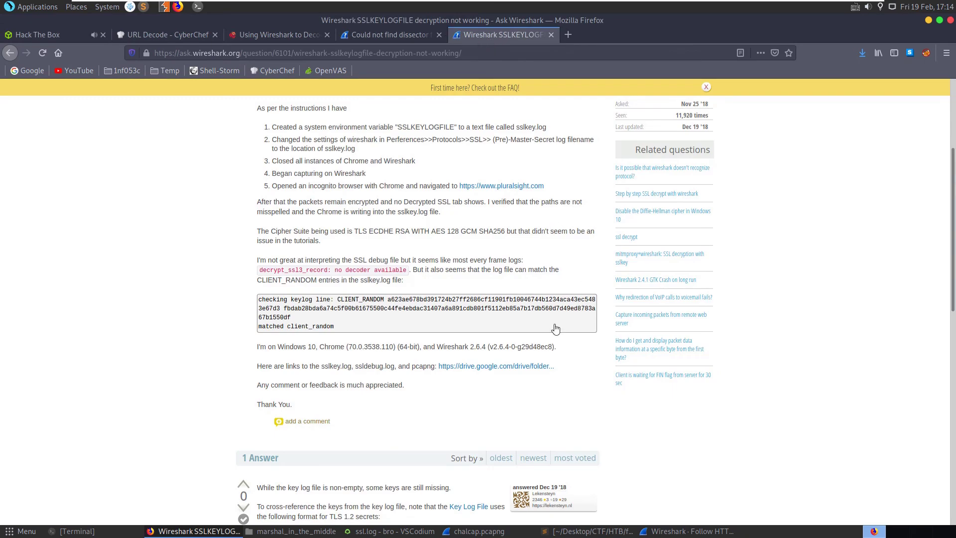
pyautogui.scroll(6, 556, 328)
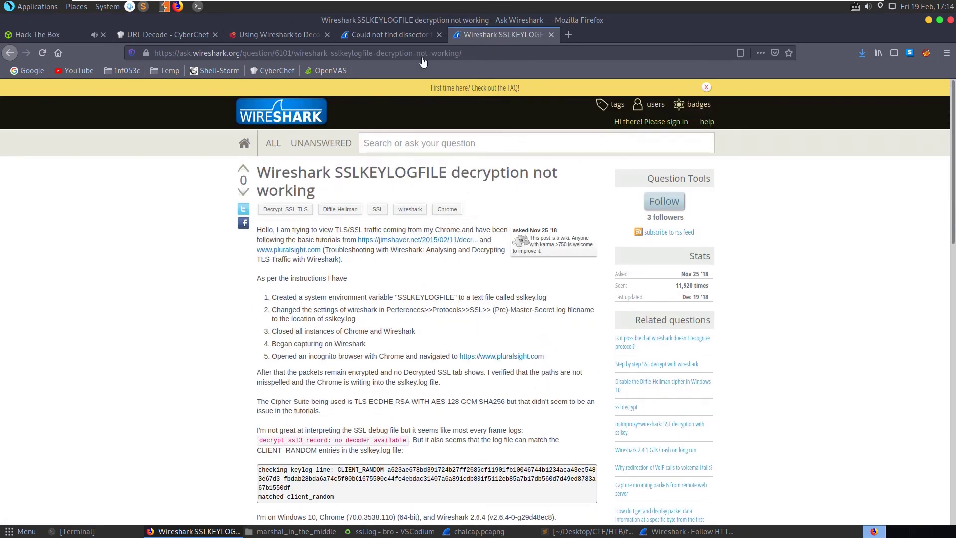
pyautogui.moveTo(438, 172); pyautogui.dragTo(341, 174)
pyautogui.click(341, 305)
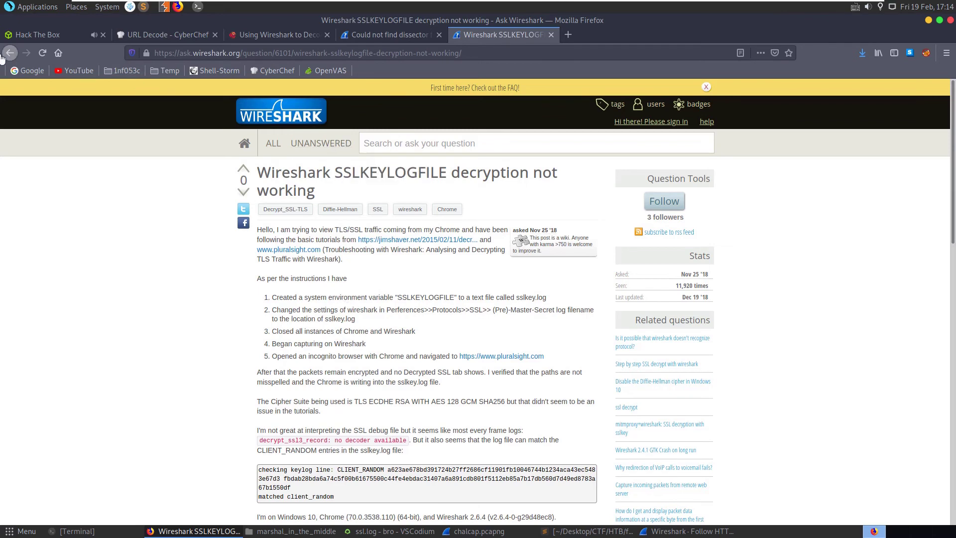
pyautogui.click(384, 36)
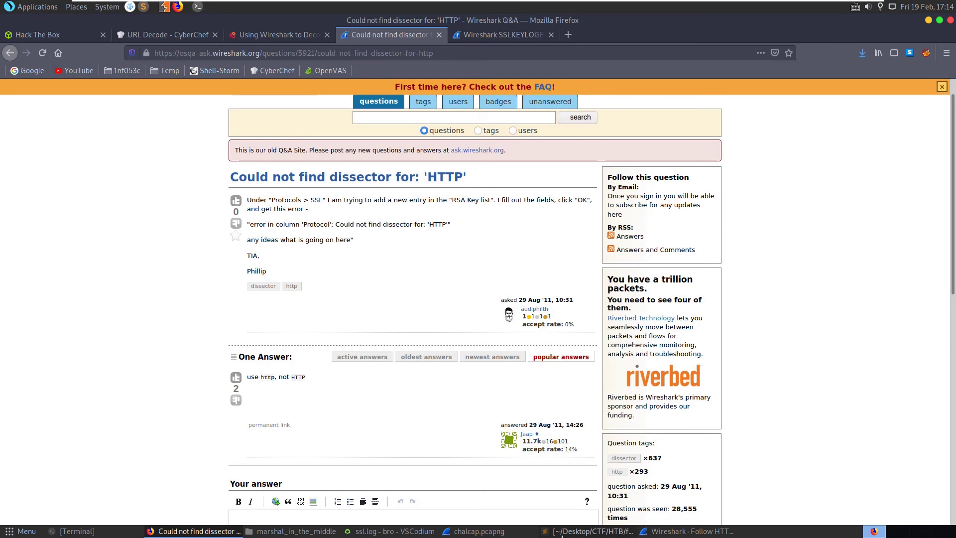
# - Switch to VSCodium and look through the pastebin.com connections listed in ssl.log
pyautogui.click(687, 531)
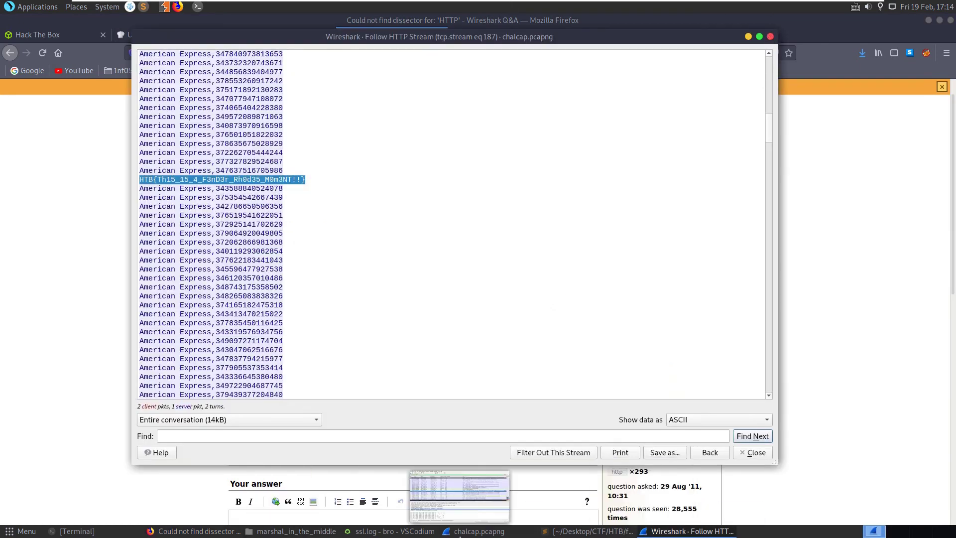
pyautogui.click(393, 531)
pyautogui.scroll(10, 539, 330)
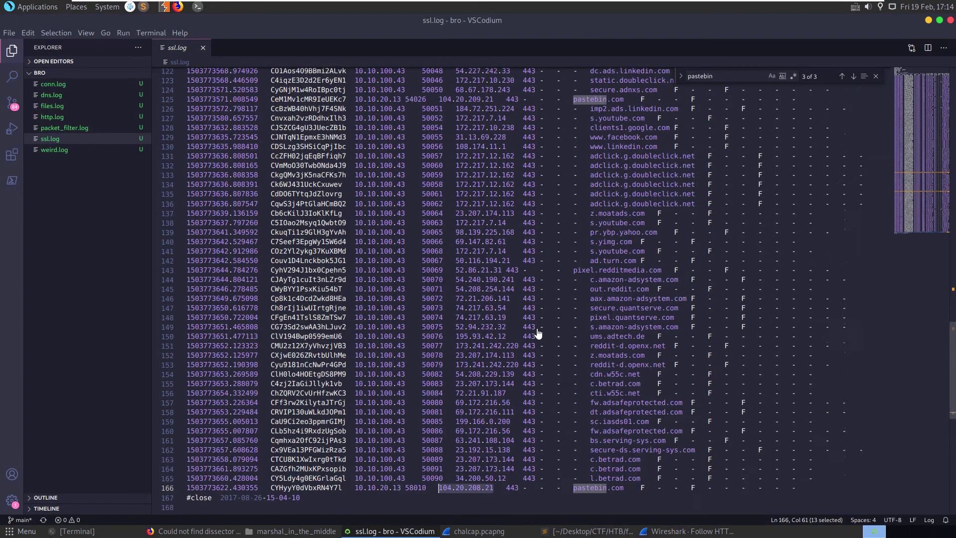
pyautogui.click(529, 327)
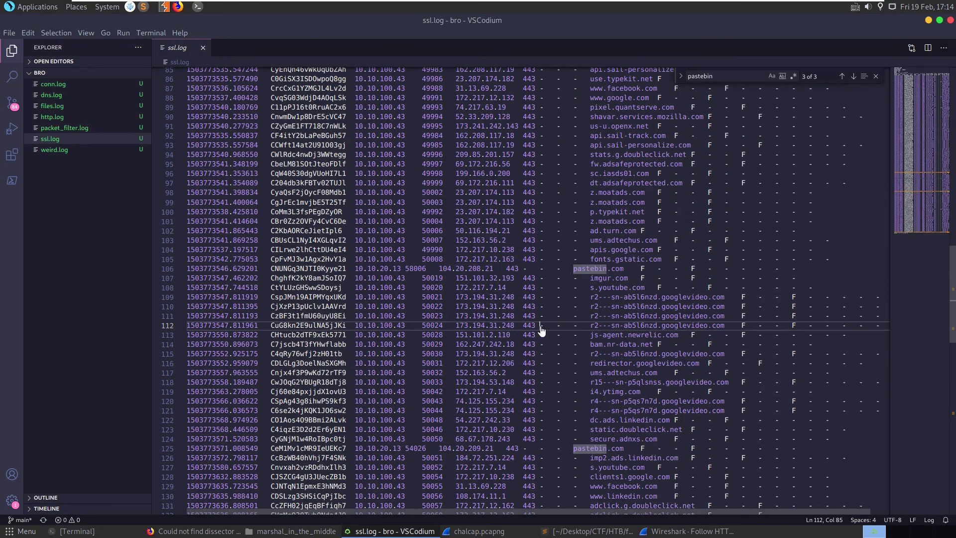
pyautogui.scroll(-4, 540, 333)
pyautogui.moveTo(638, 326); pyautogui.dragTo(576, 318)
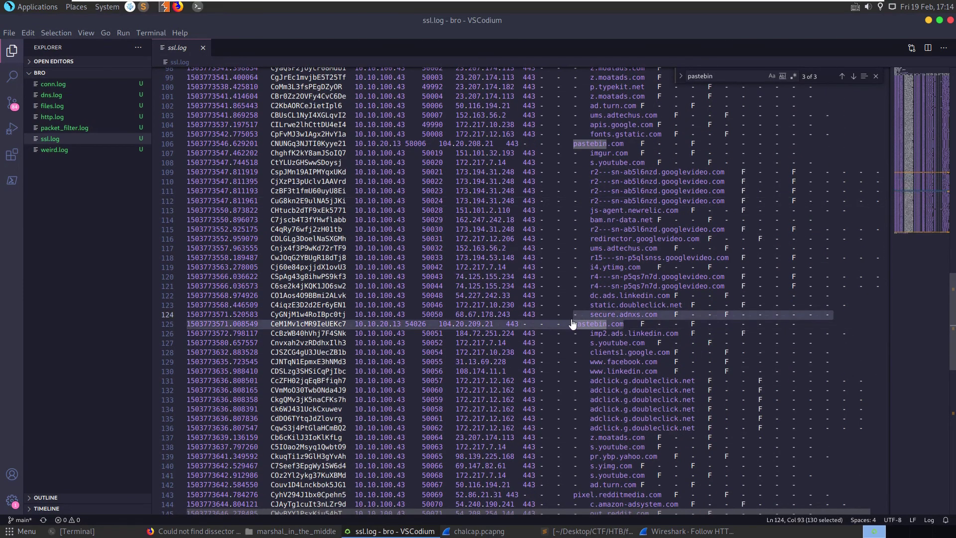
pyautogui.scroll(-8, 573, 324)
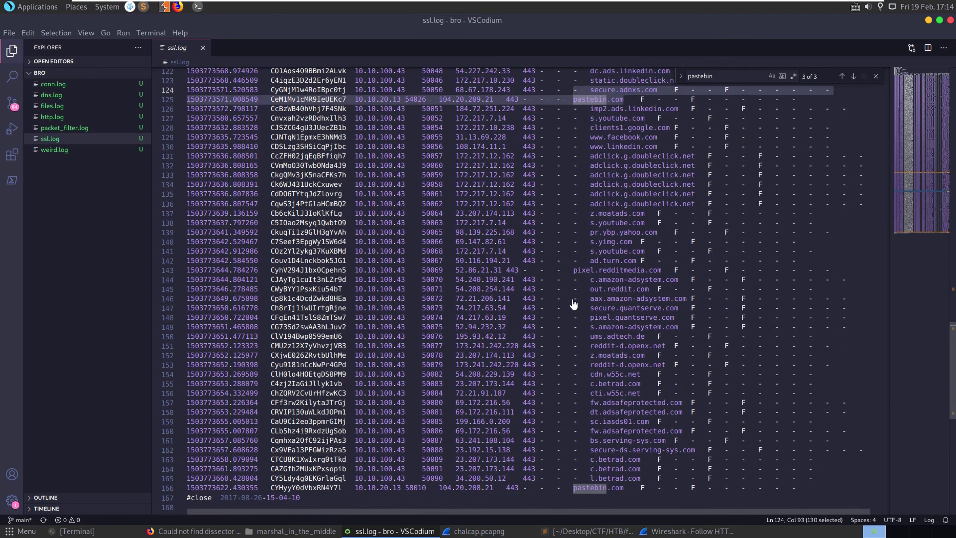
pyautogui.scroll(-5, 574, 304)
pyautogui.click(534, 329)
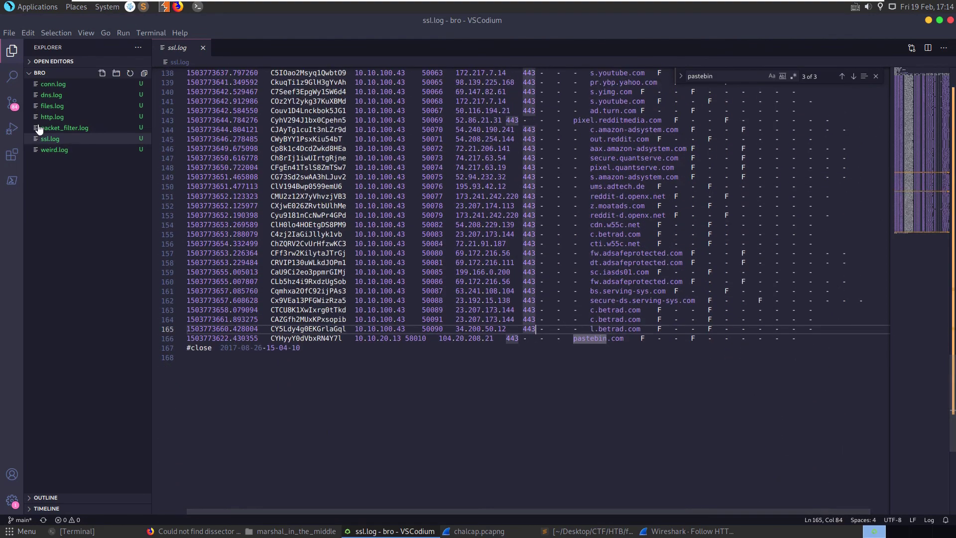
# - Open files.log and copy the file ID FDZ3Jx2kvyCZ8xNOg2 from its only entry
pyautogui.click(52, 106)
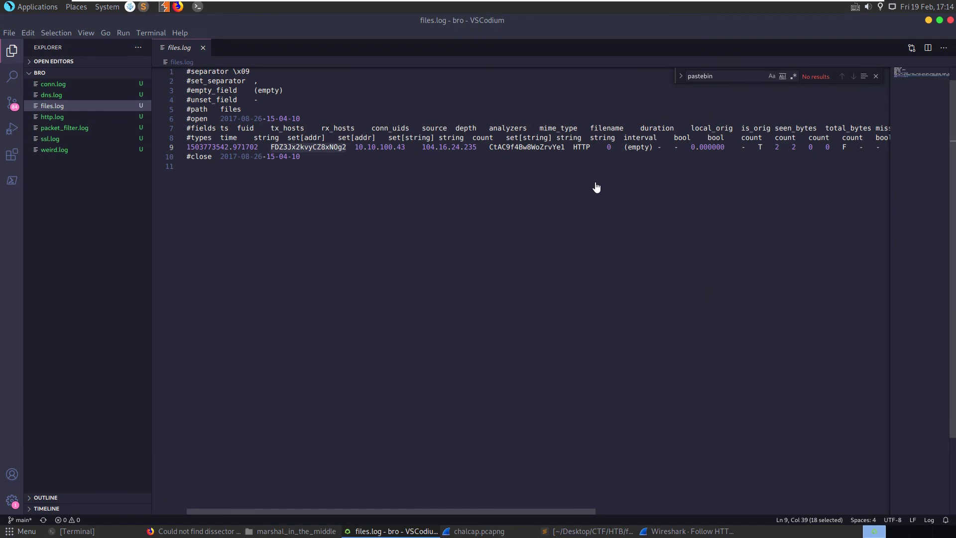
pyautogui.click(305, 149)
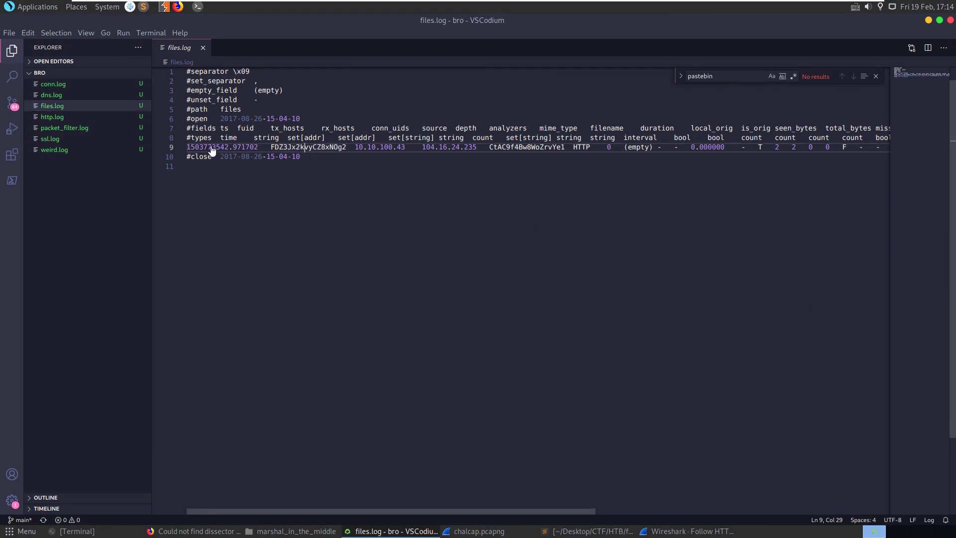
pyautogui.doubleClick(305, 149)
pyautogui.hotkey('ctrl', 'c')
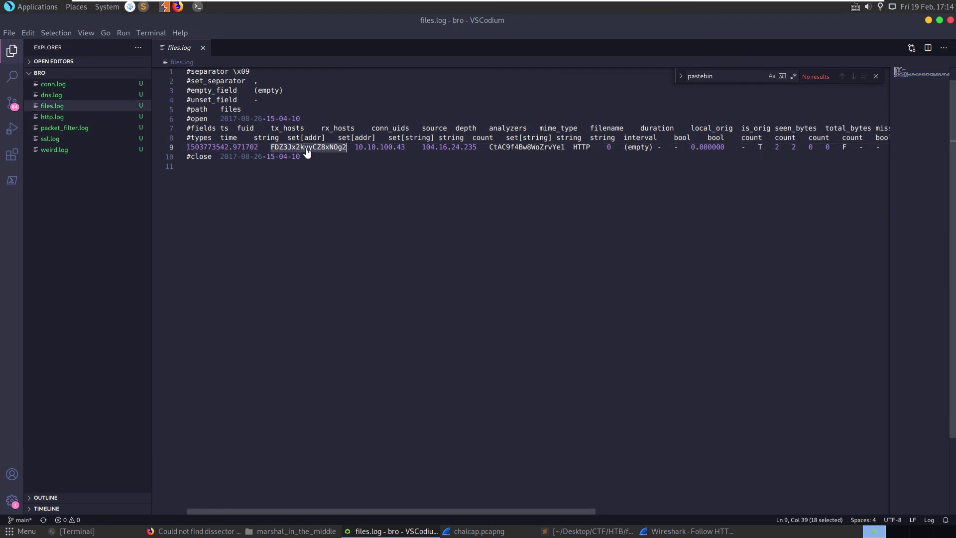
# - Search http.log for the copied file ID and examine the host and request columns of the matching row
pyautogui.click(51, 116)
pyautogui.hotkey('ctrl', 'f')
pyautogui.hotkey('ctrl', 'v')
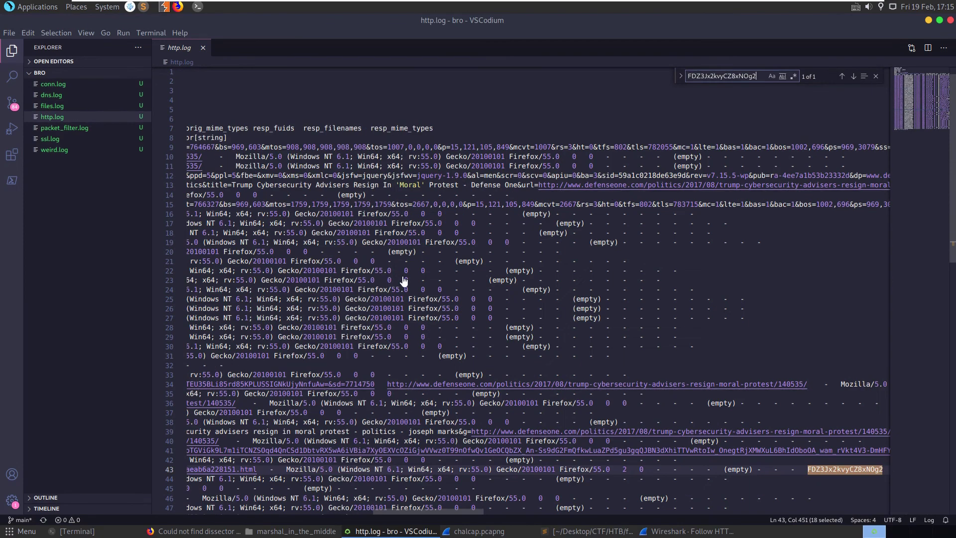
pyautogui.moveTo(431, 513); pyautogui.dragTo(279, 512)
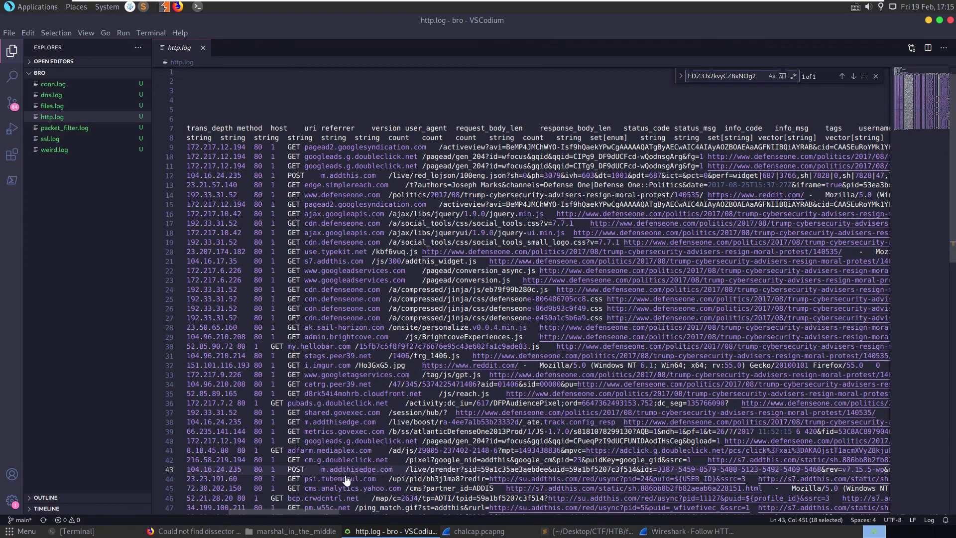
pyautogui.scroll(-12, 366, 485)
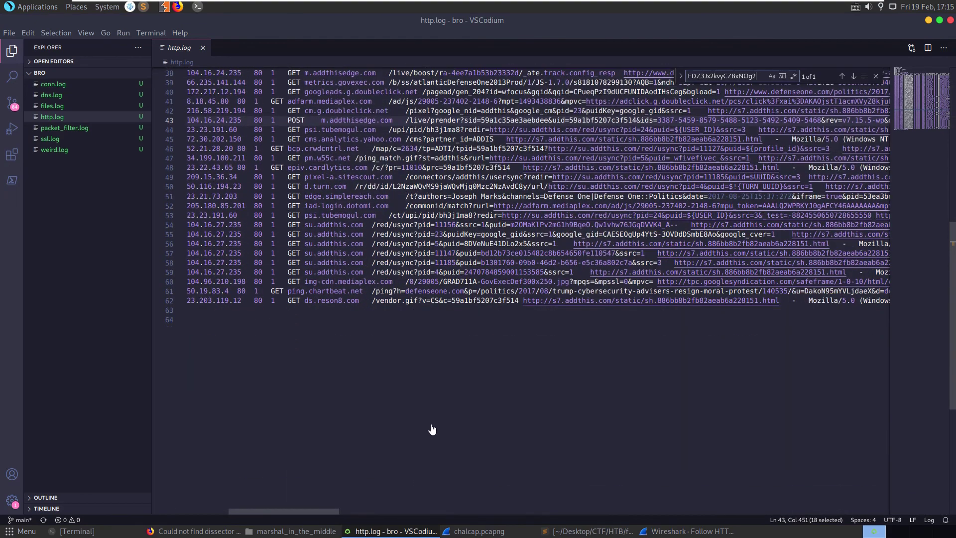
pyautogui.scroll(11, 432, 429)
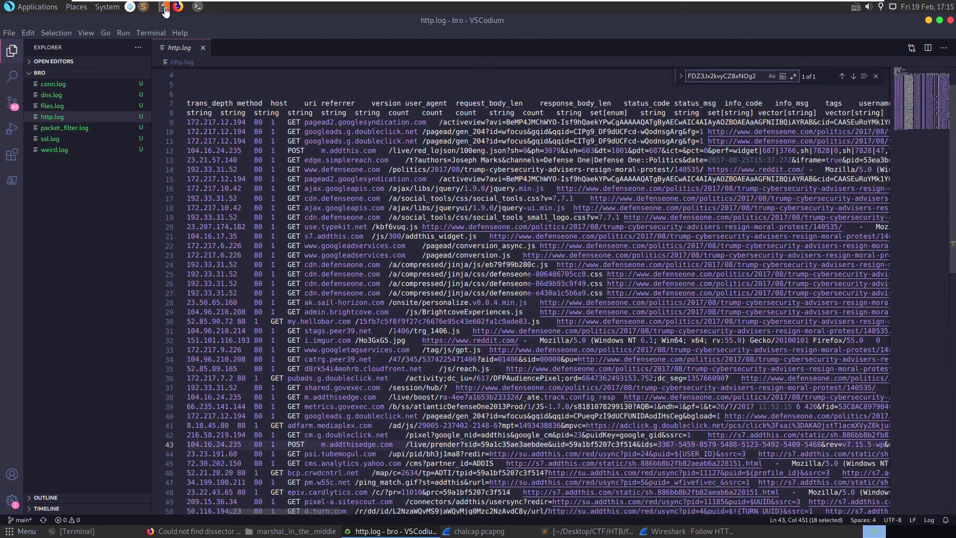
# - Close http.log, VSCodium, the followed HTTP stream window and both Wireshark Q&A pages in Firefox
pyautogui.click(203, 48)
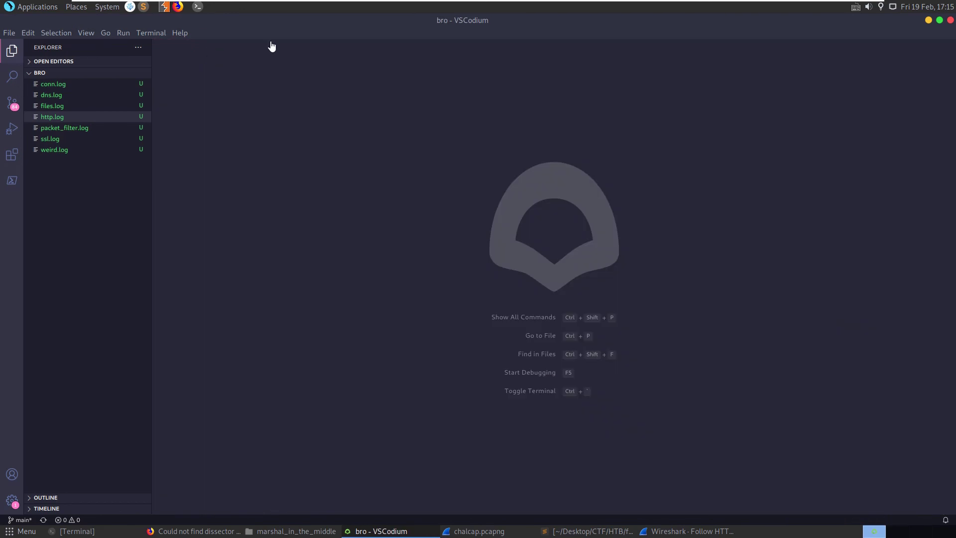
pyautogui.click(950, 21)
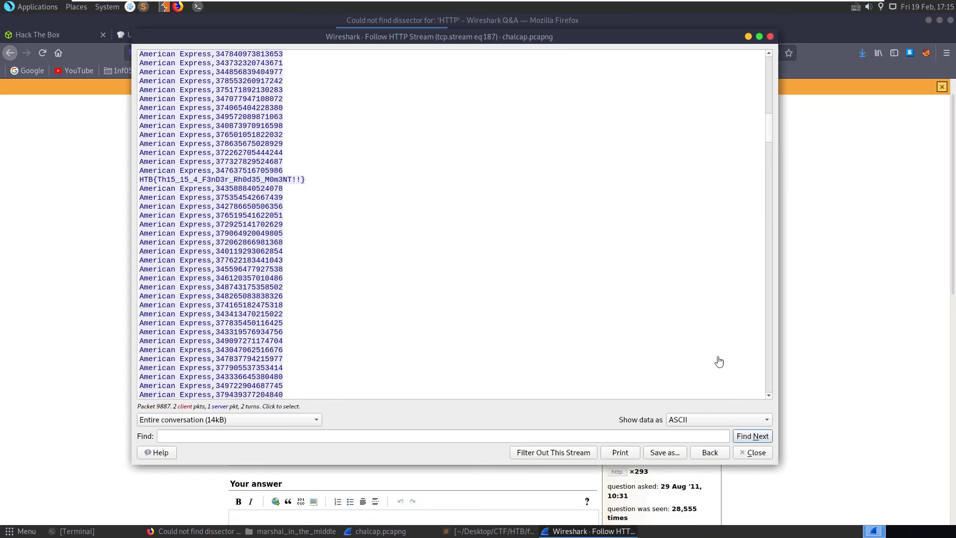
pyautogui.click(754, 452)
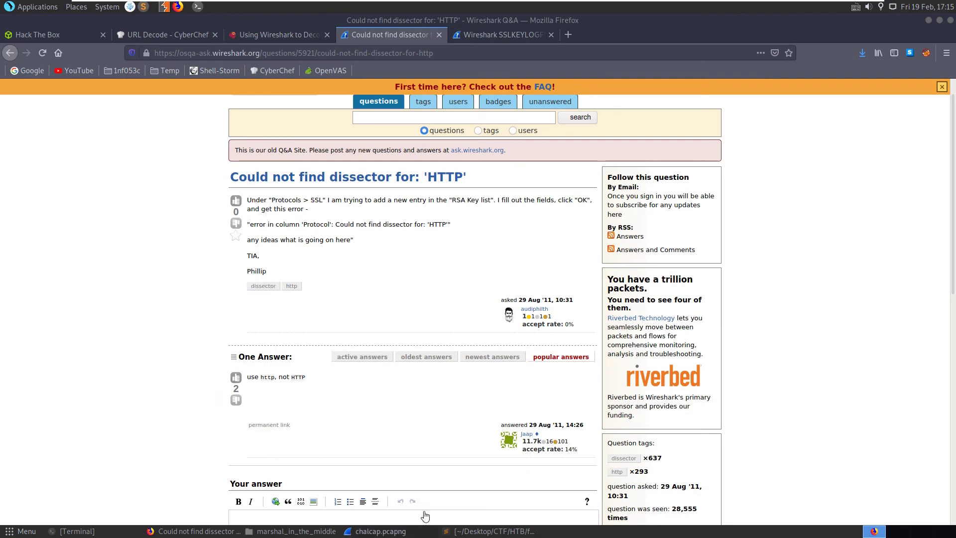
pyautogui.click(439, 35)
pyautogui.click(438, 36)
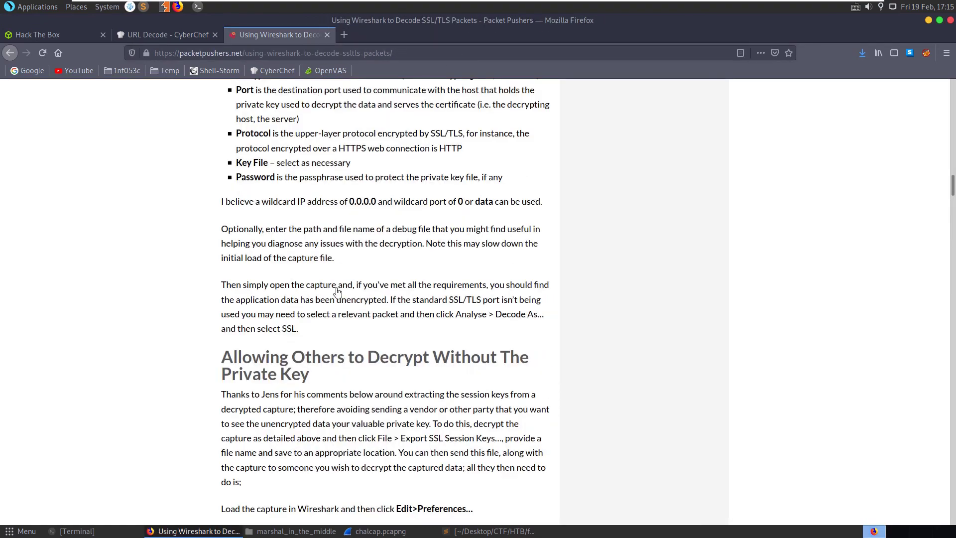
# - Read the Packet Pushers article's requirements, its Wireshark decryption setup and its section on decrypting without the private key
pyautogui.scroll(15, 336, 292)
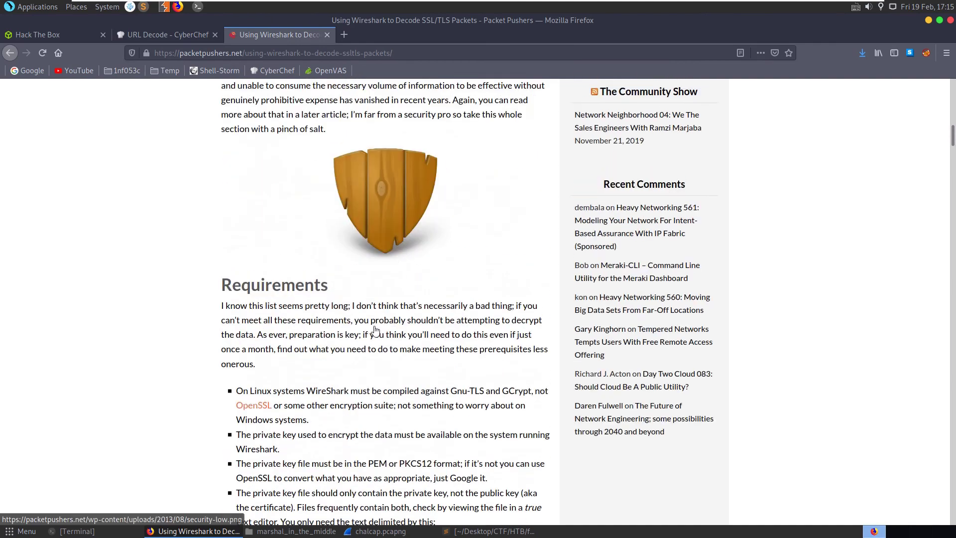
pyautogui.moveTo(347, 348); pyautogui.dragTo(489, 404)
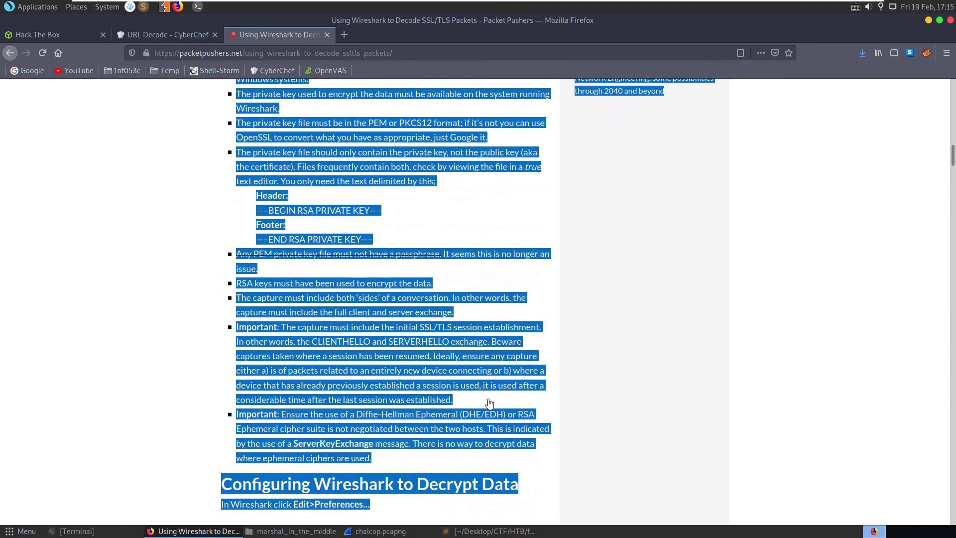
pyautogui.click(511, 453)
pyautogui.moveTo(429, 462); pyautogui.dragTo(227, 326)
pyautogui.scroll(-3, 284, 373)
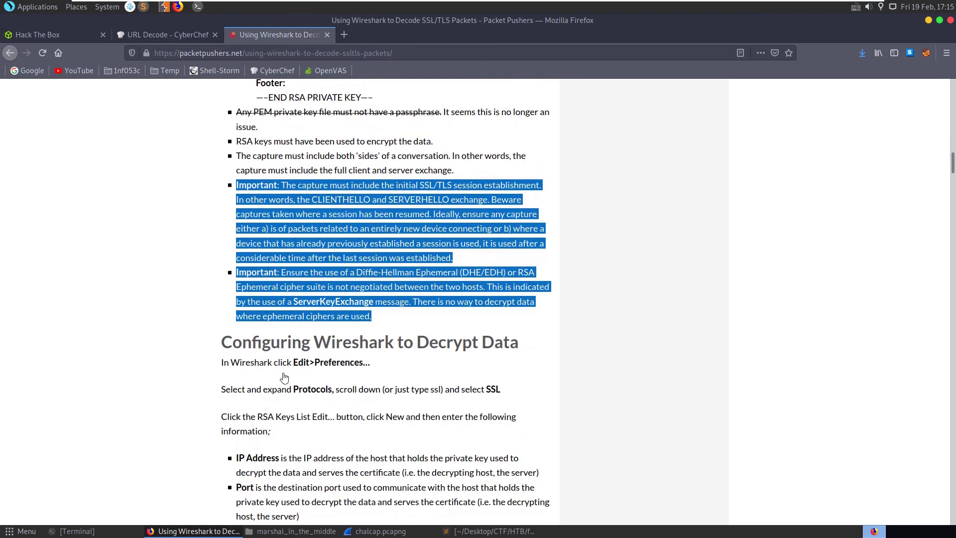
pyautogui.moveTo(238, 388); pyautogui.dragTo(579, 459)
pyautogui.click(388, 462)
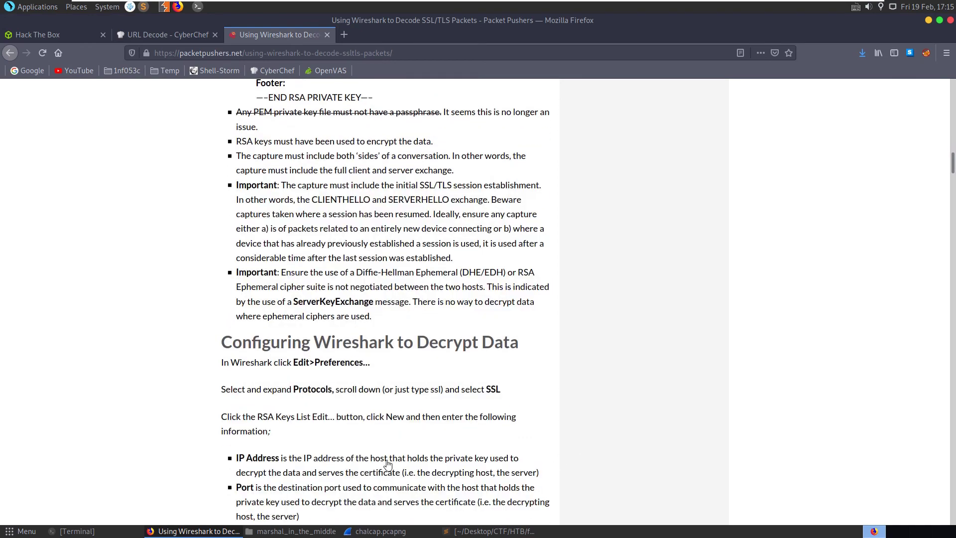
pyautogui.scroll(-9, 398, 423)
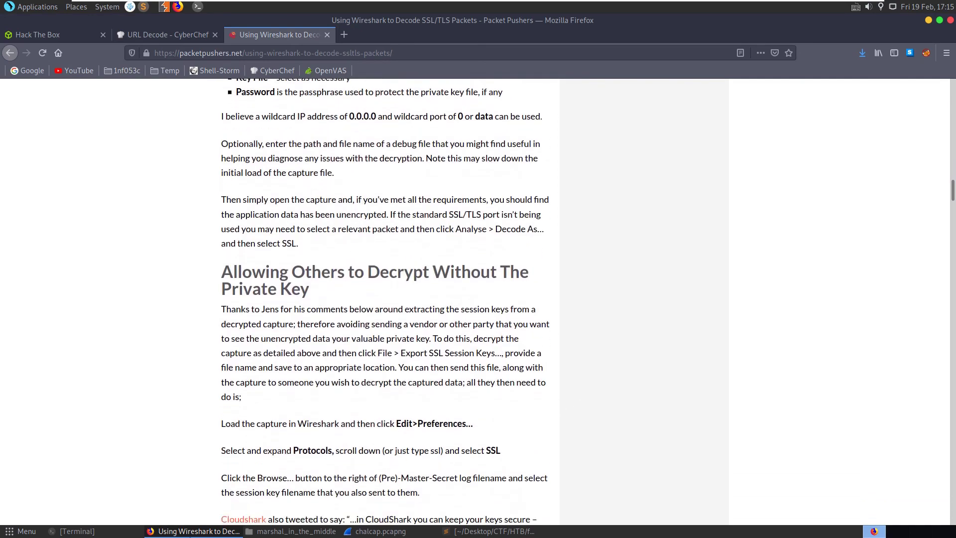
# - Minimise Firefox, the chalcap.pcapng capture and the marshal_in_the_middle folder to clear the desktop
pyautogui.click(205, 531)
pyautogui.click(206, 530)
pyautogui.click(928, 20)
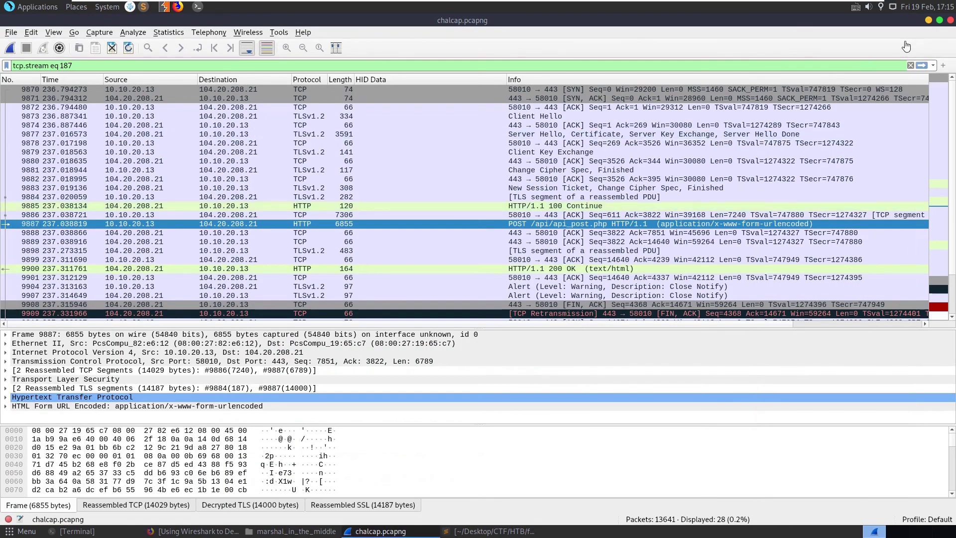
pyautogui.click(927, 20)
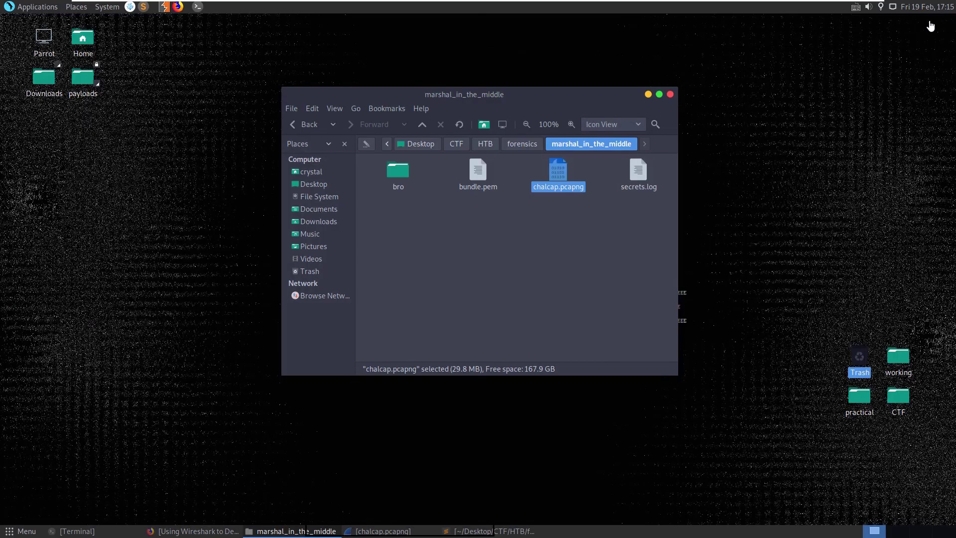
pyautogui.click(647, 94)
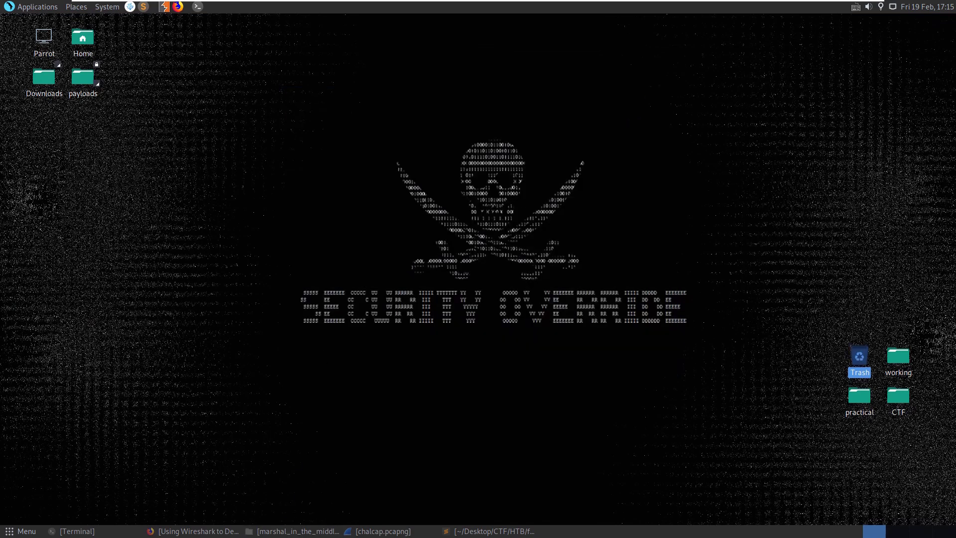